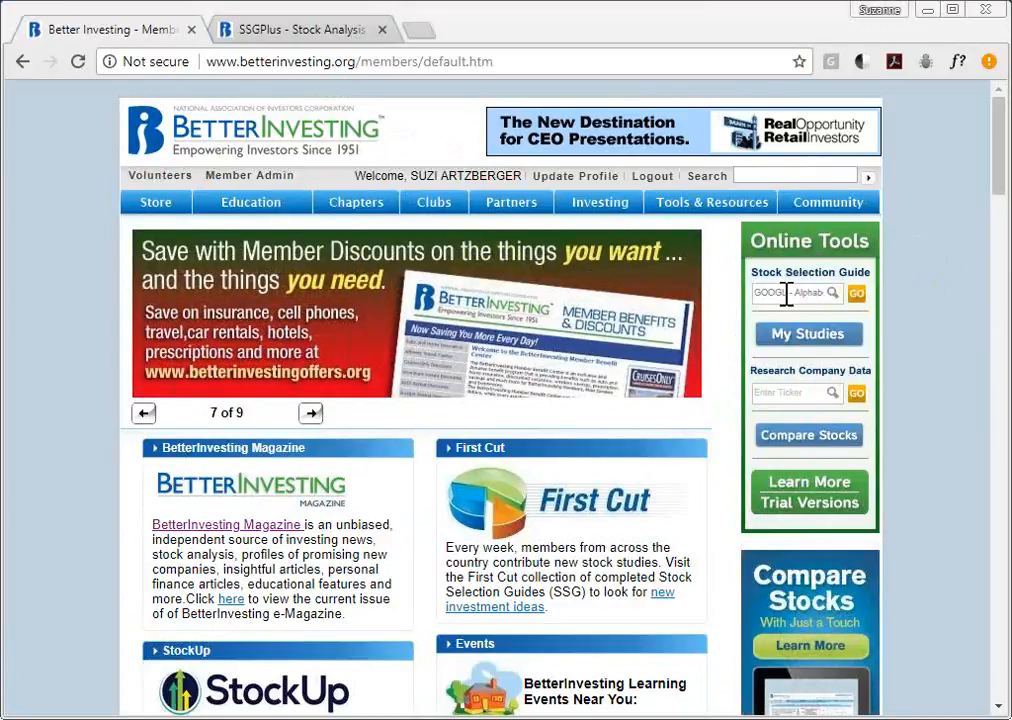
# - Look up 'goog', choose GOOGL - Alphabet Inc, and open its Stock Selection Guide in SSGPlus
pyautogui.click(787, 293)
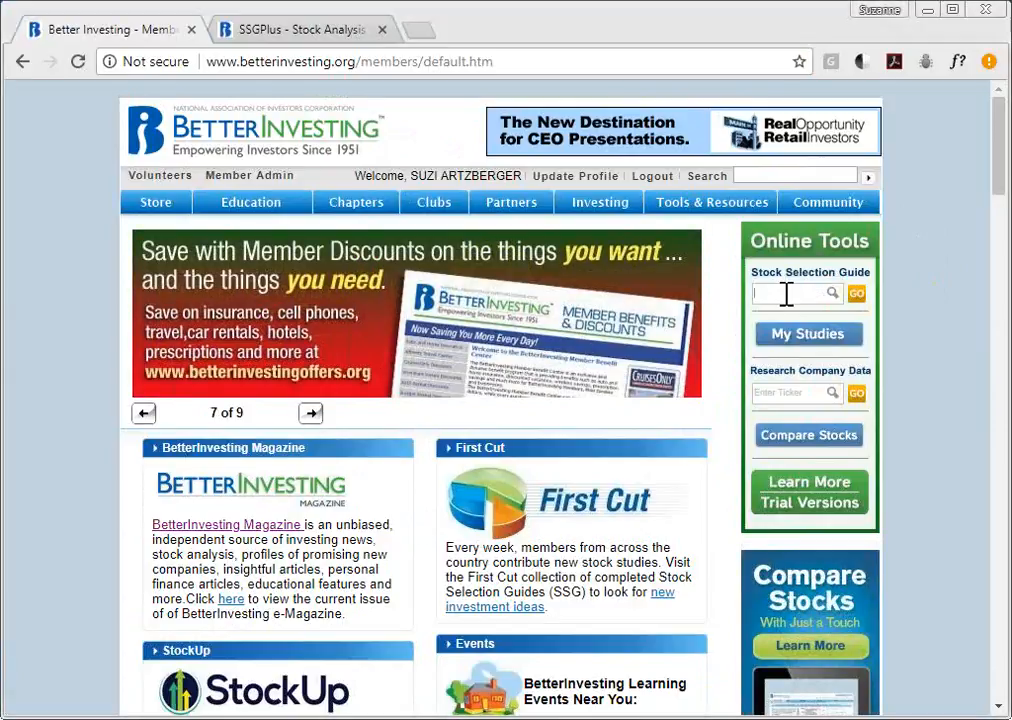
pyautogui.write('goog')
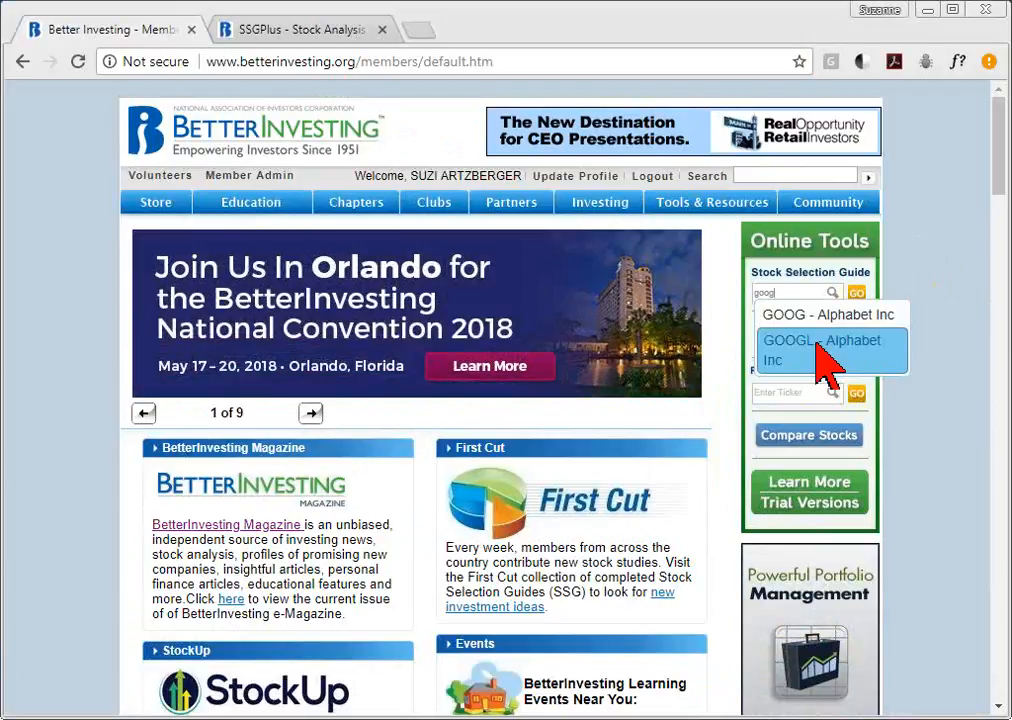
pyautogui.click(822, 358)
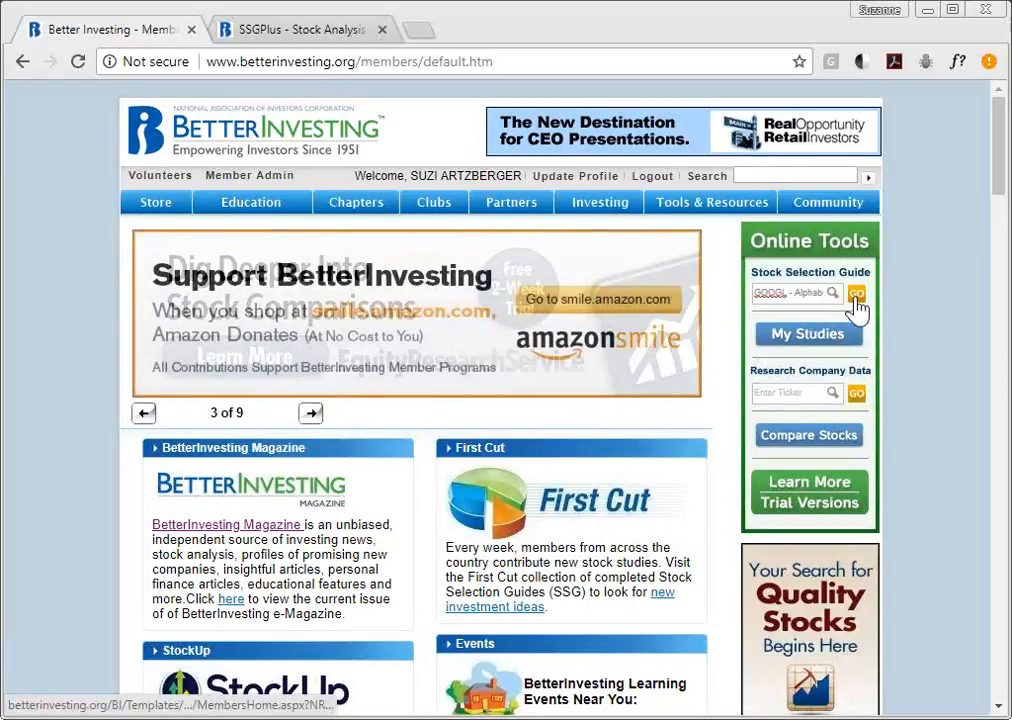
pyautogui.click(857, 294)
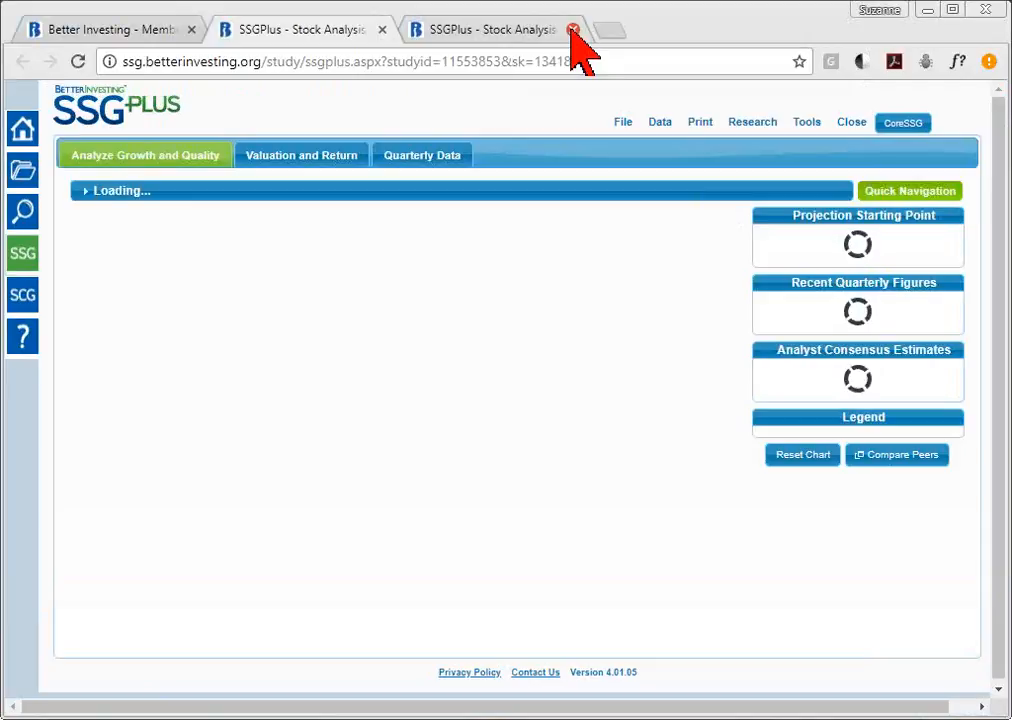
# - Close the duplicate SSGPlus tab so a single GOOGL study remains
pyautogui.click(573, 30)
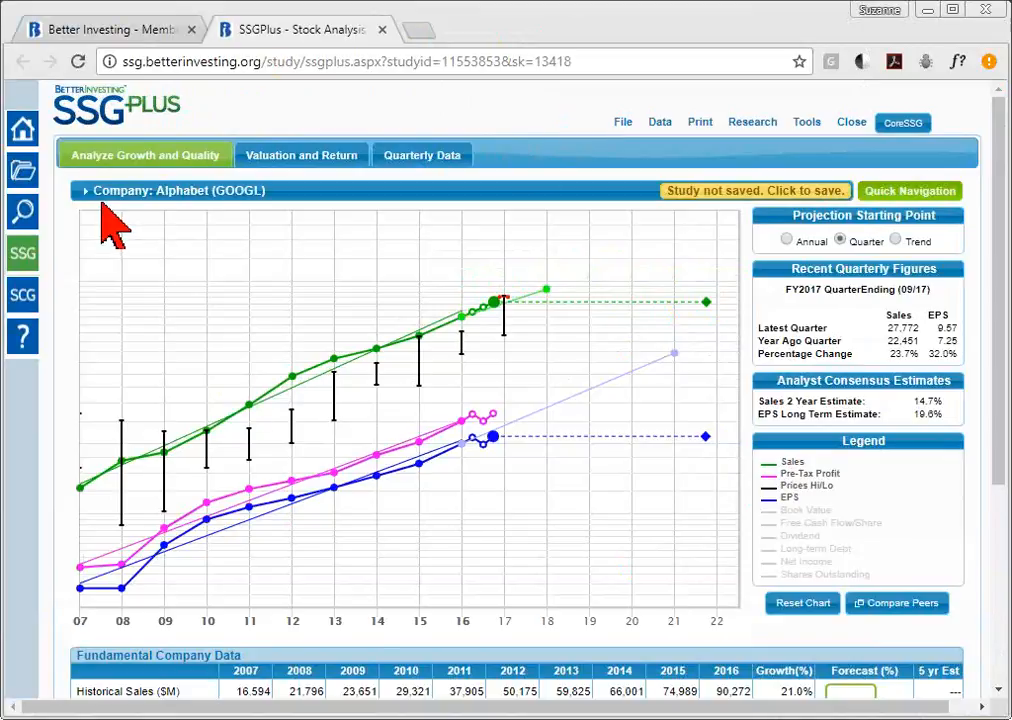
pyautogui.moveTo(165, 199)
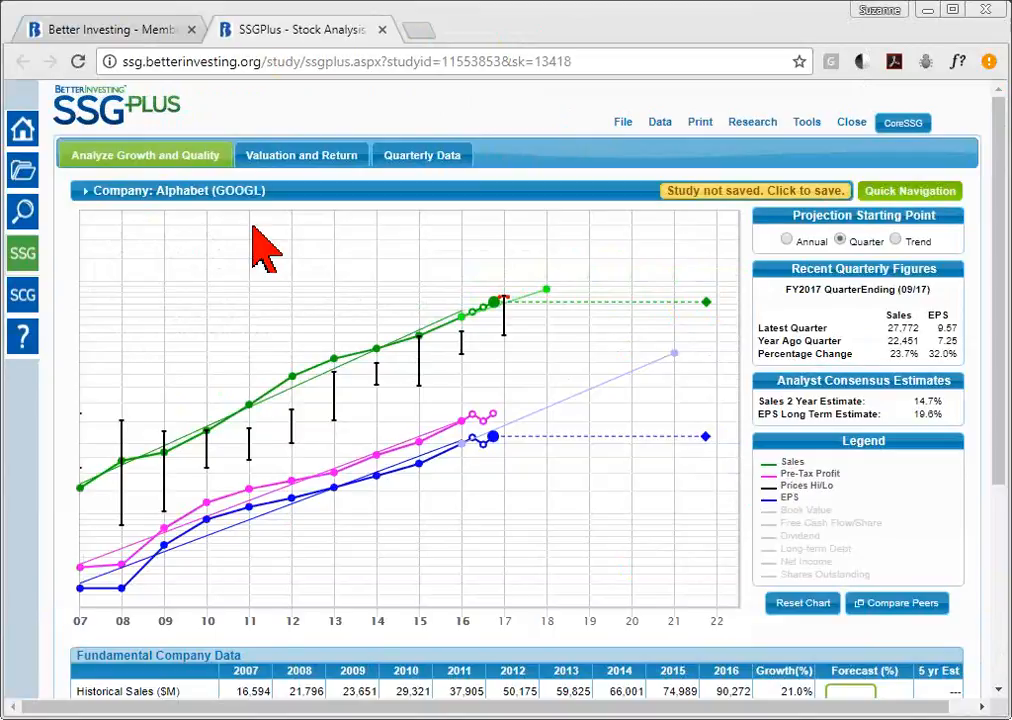
pyautogui.moveTo(254, 190)
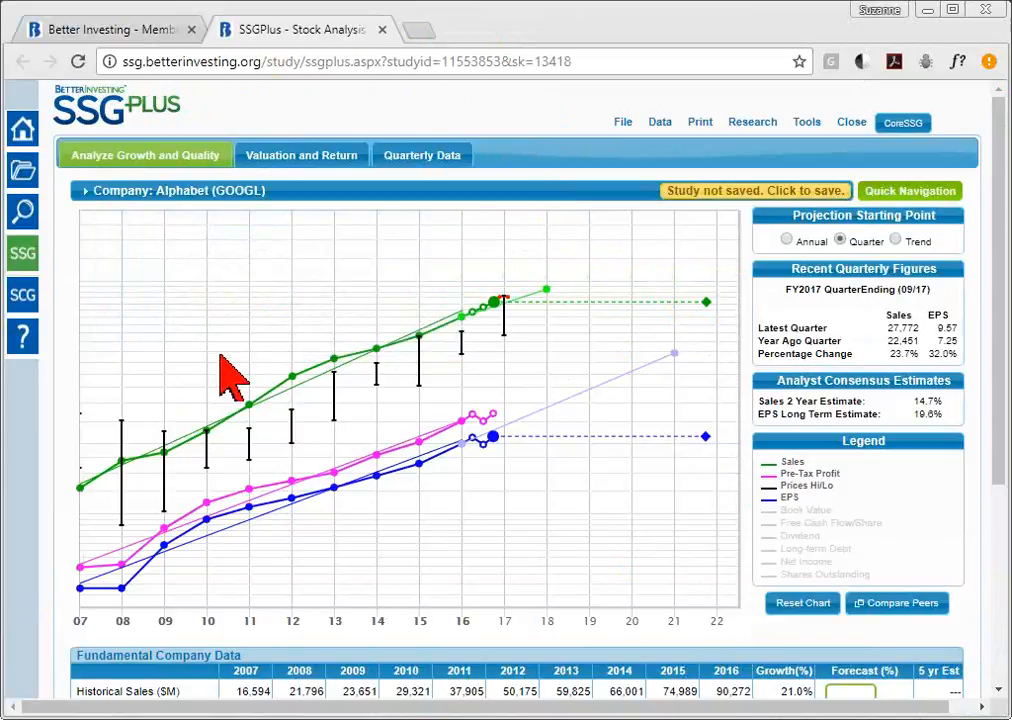
pyautogui.moveTo(247, 404)
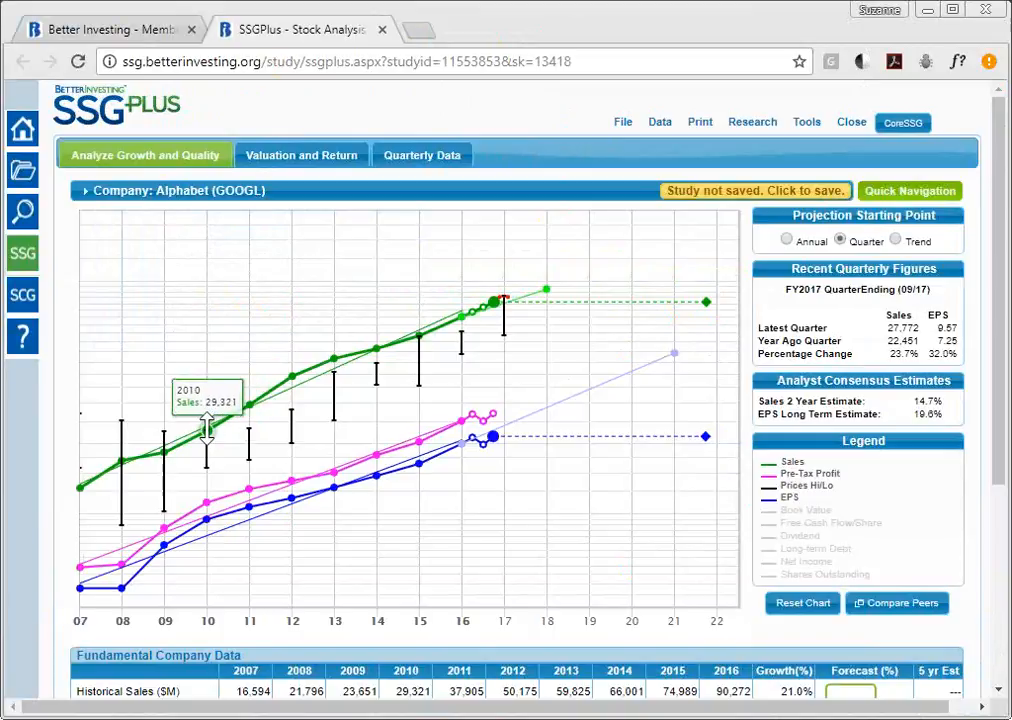
pyautogui.moveTo(292, 376)
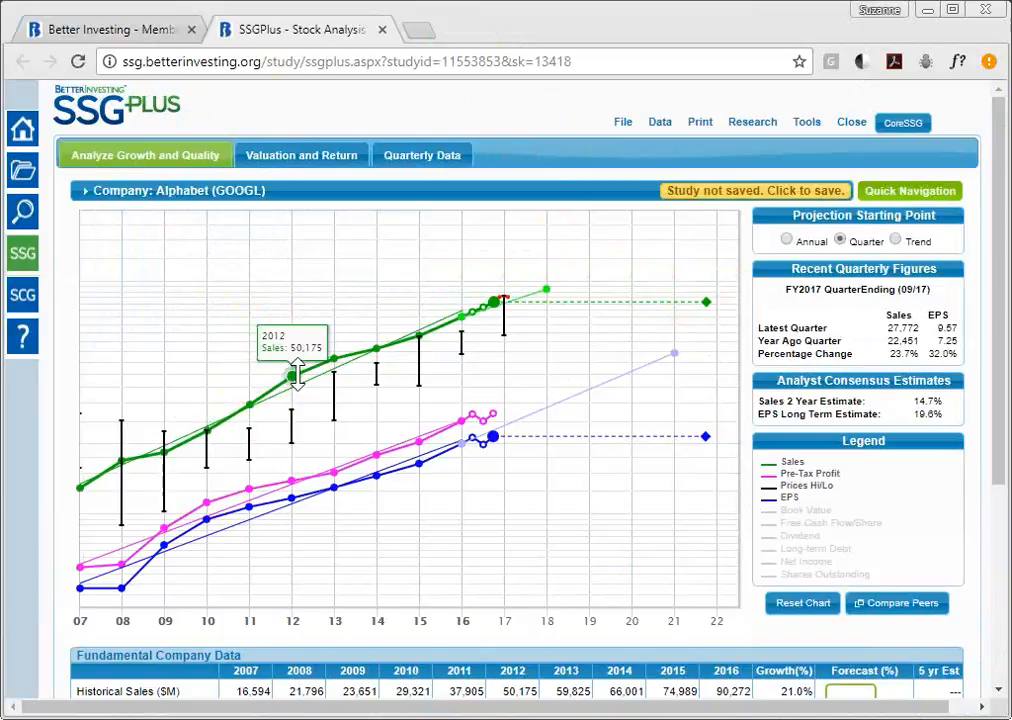
pyautogui.moveTo(336, 358)
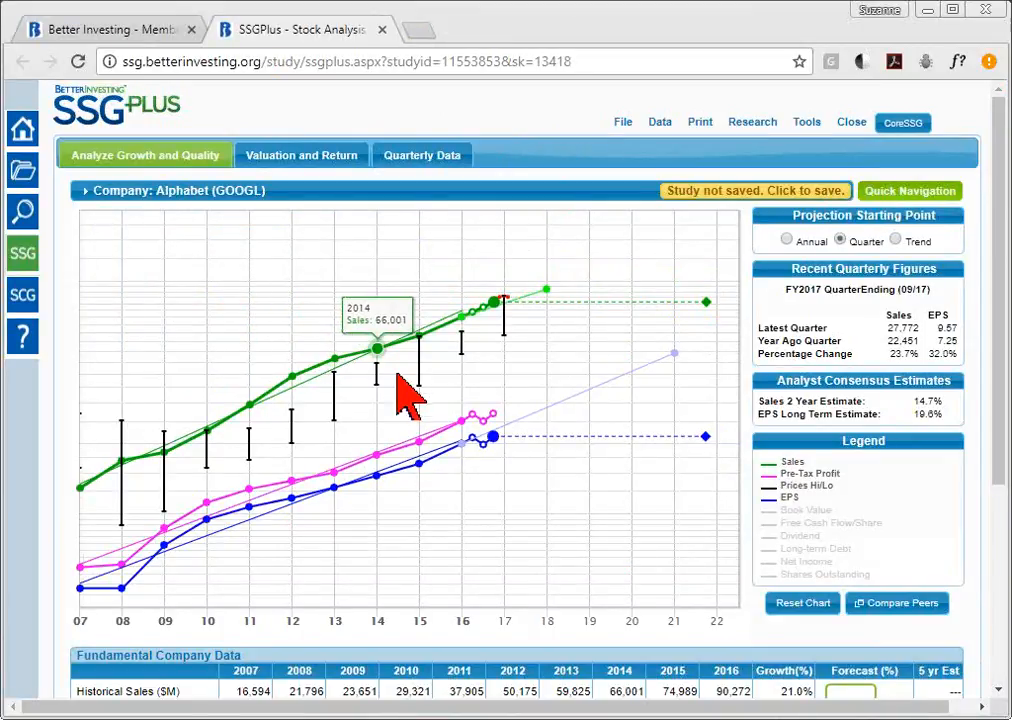
pyautogui.moveTo(524, 384)
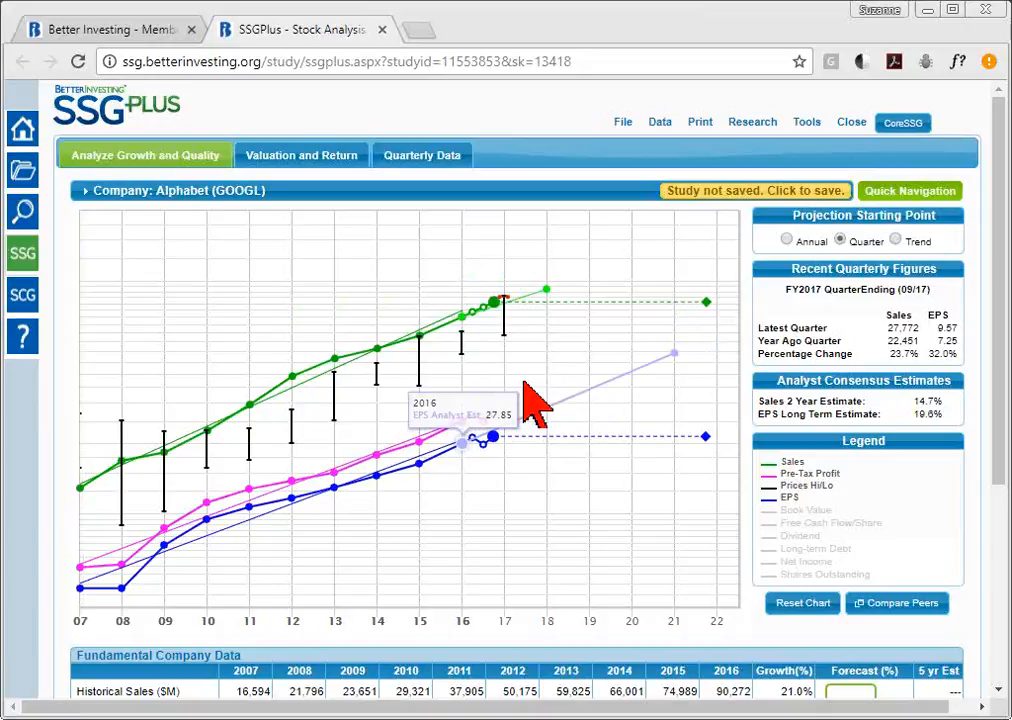
pyautogui.moveTo(466, 332)
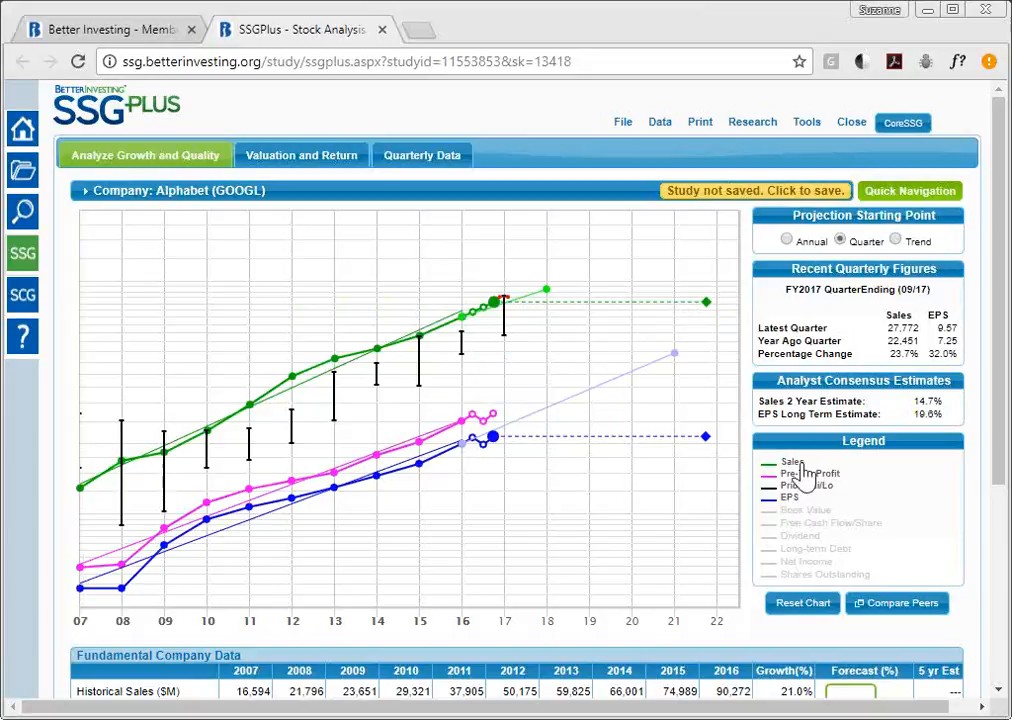
pyautogui.hotkey('ctrl', '+')
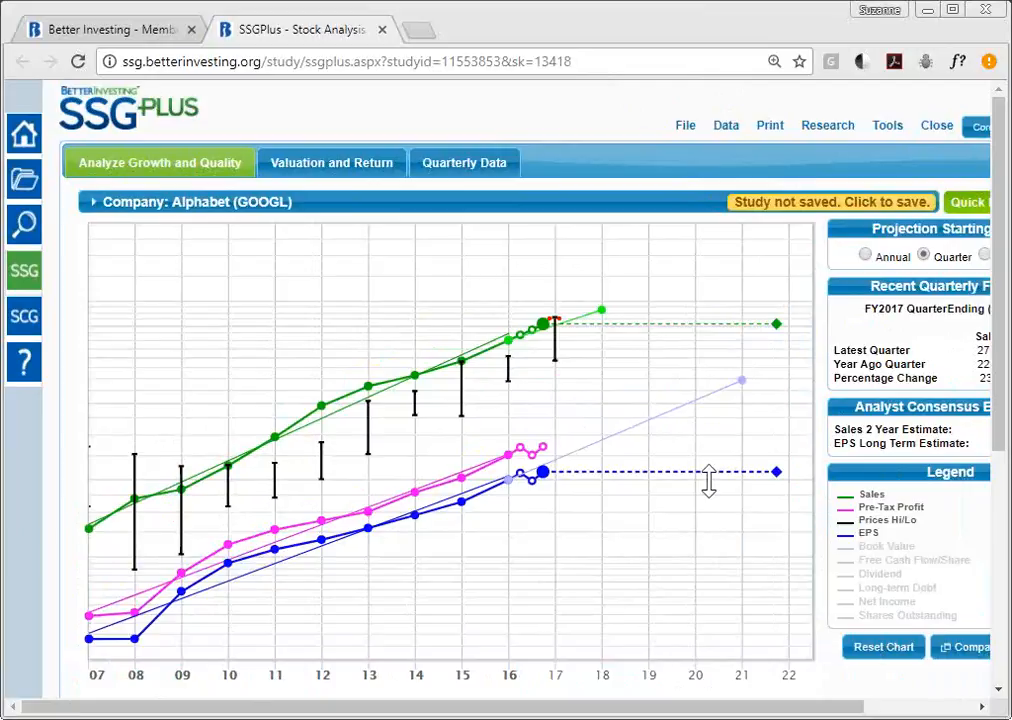
pyautogui.moveTo(486, 352)
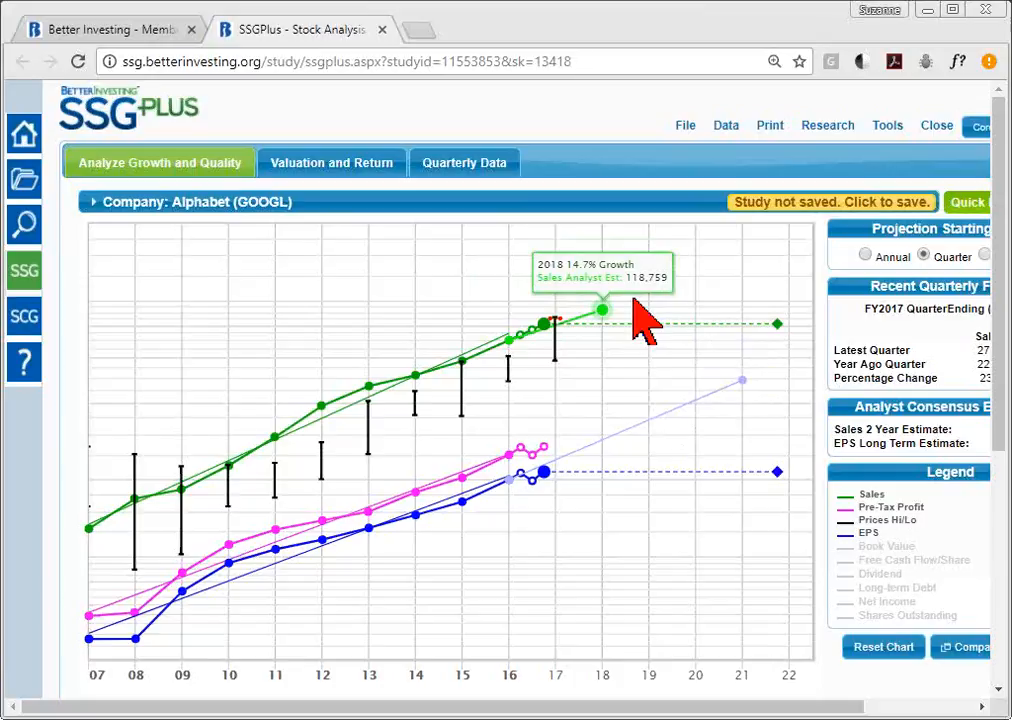
pyautogui.moveTo(745, 382)
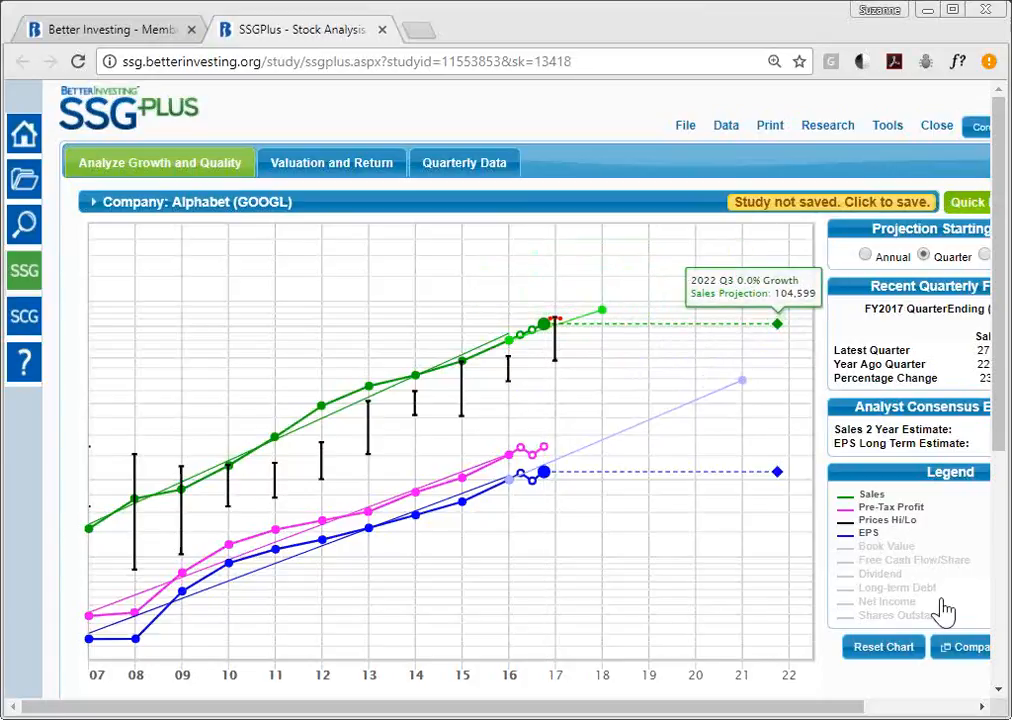
# - Try the Dividend, Free Cash Flow/Share and Book Value lines, leaving Long-term Debt plotted
pyautogui.click(884, 577)
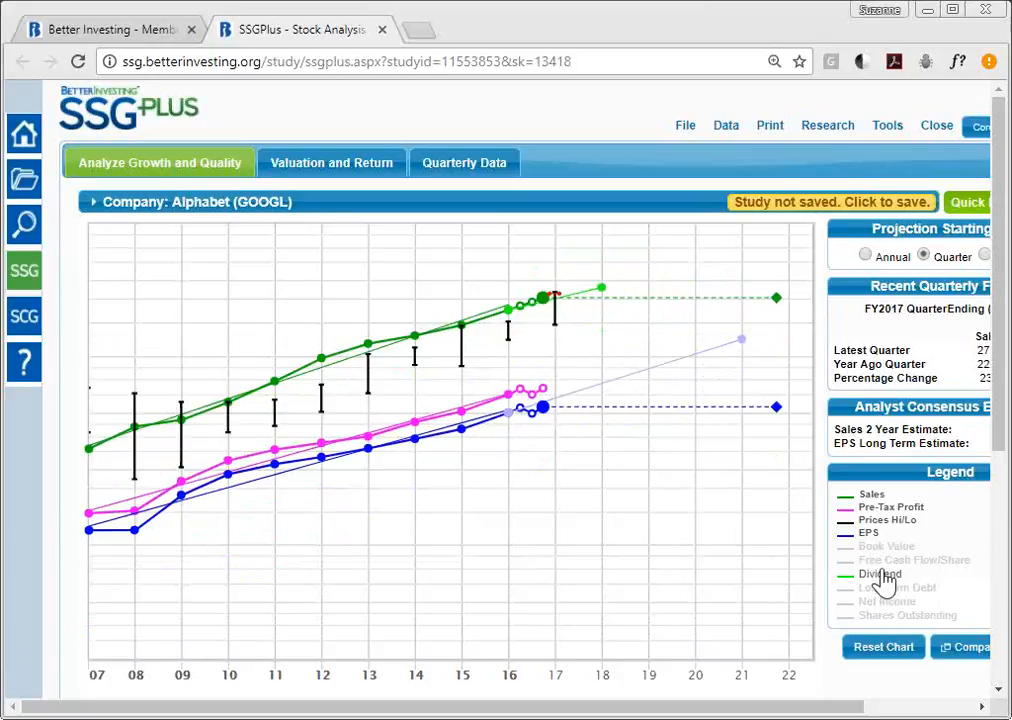
pyautogui.click(884, 562)
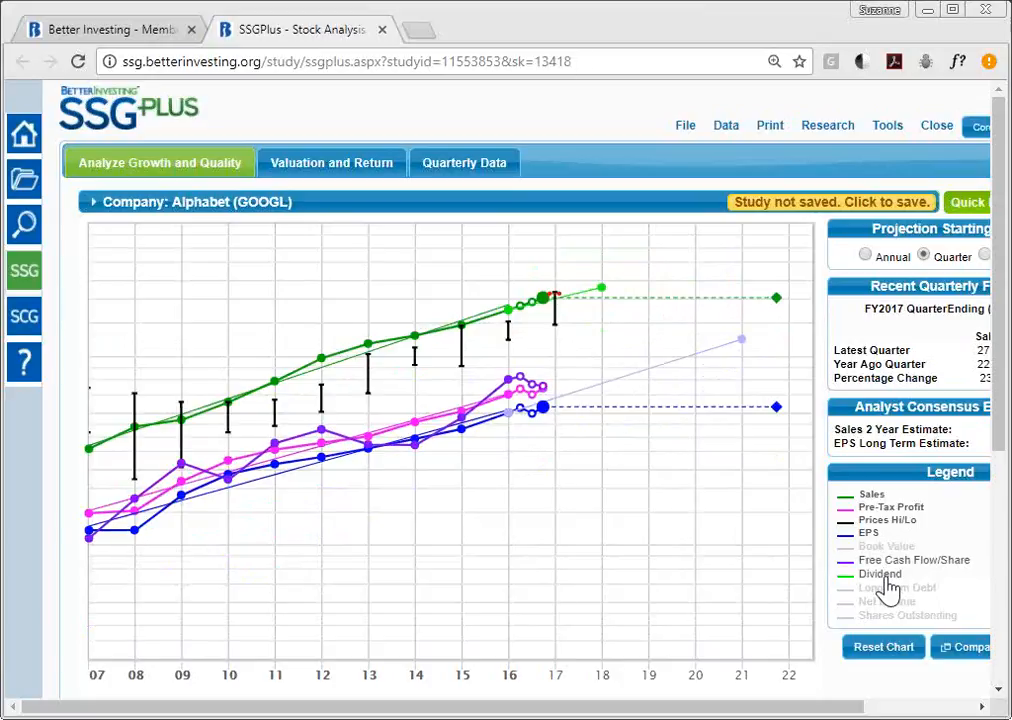
pyautogui.click(886, 578)
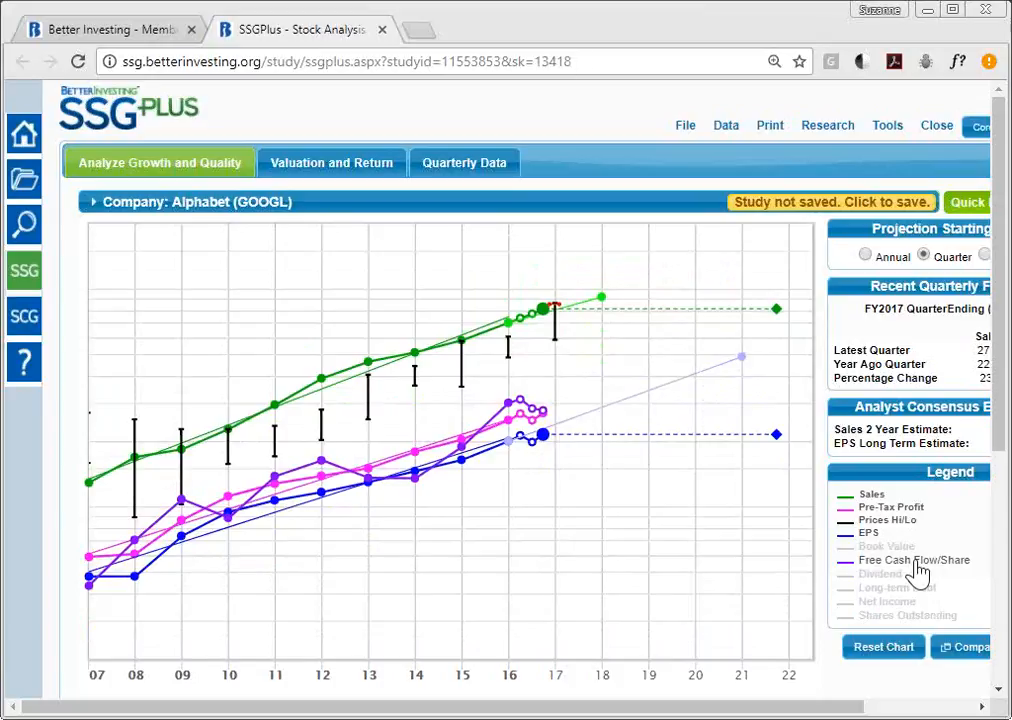
pyautogui.click(918, 570)
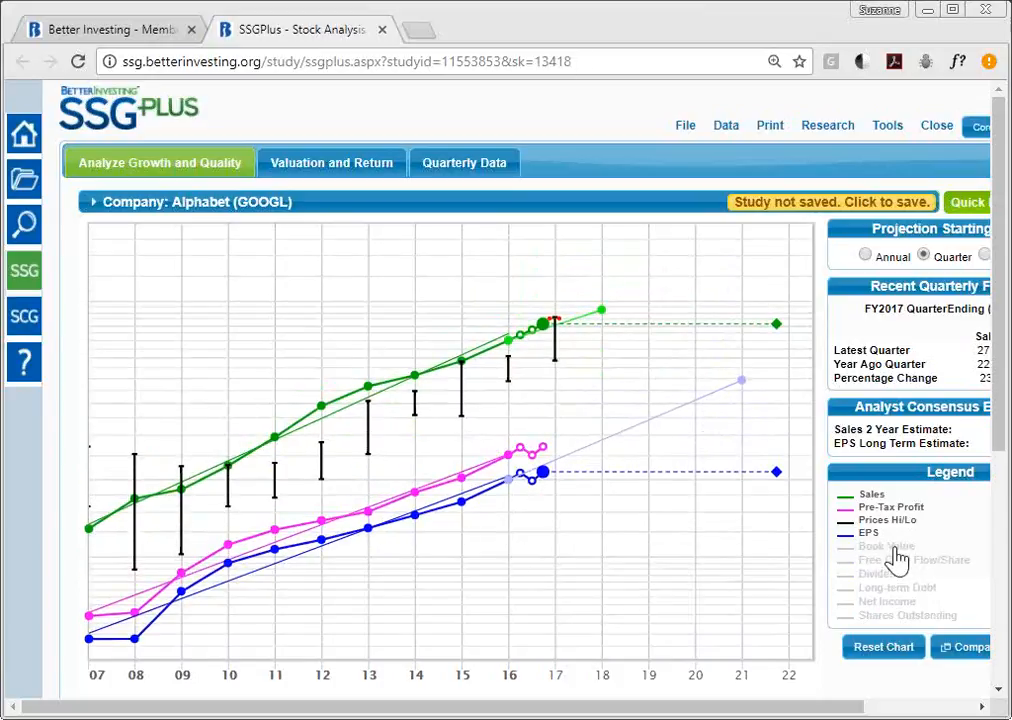
pyautogui.click(895, 549)
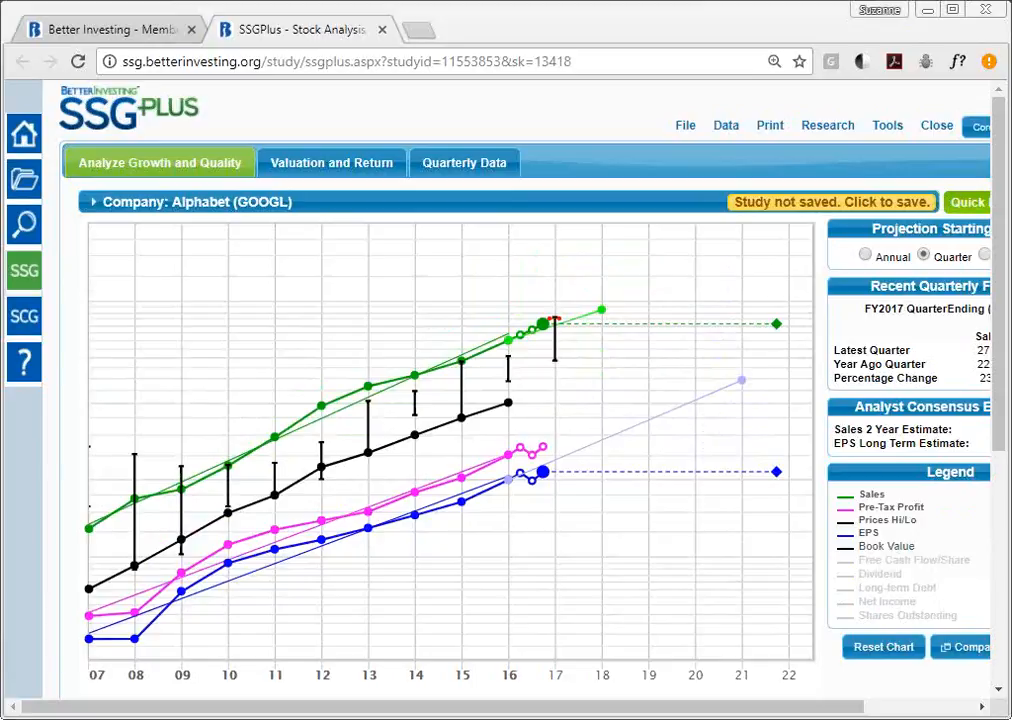
pyautogui.click(877, 550)
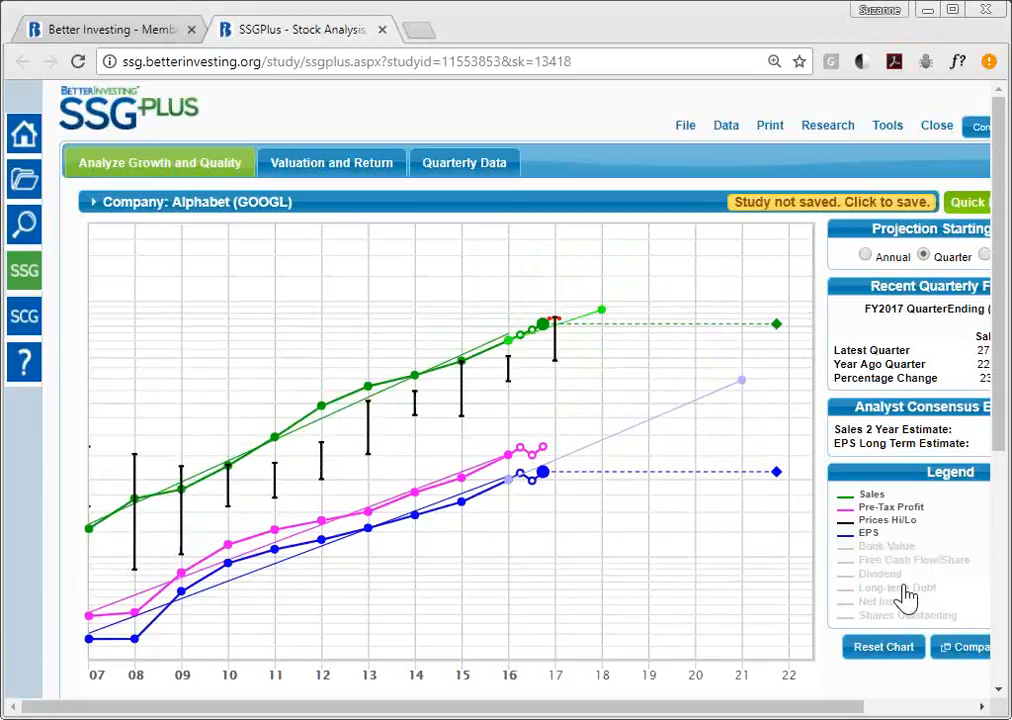
pyautogui.click(903, 591)
pyautogui.moveTo(276, 491)
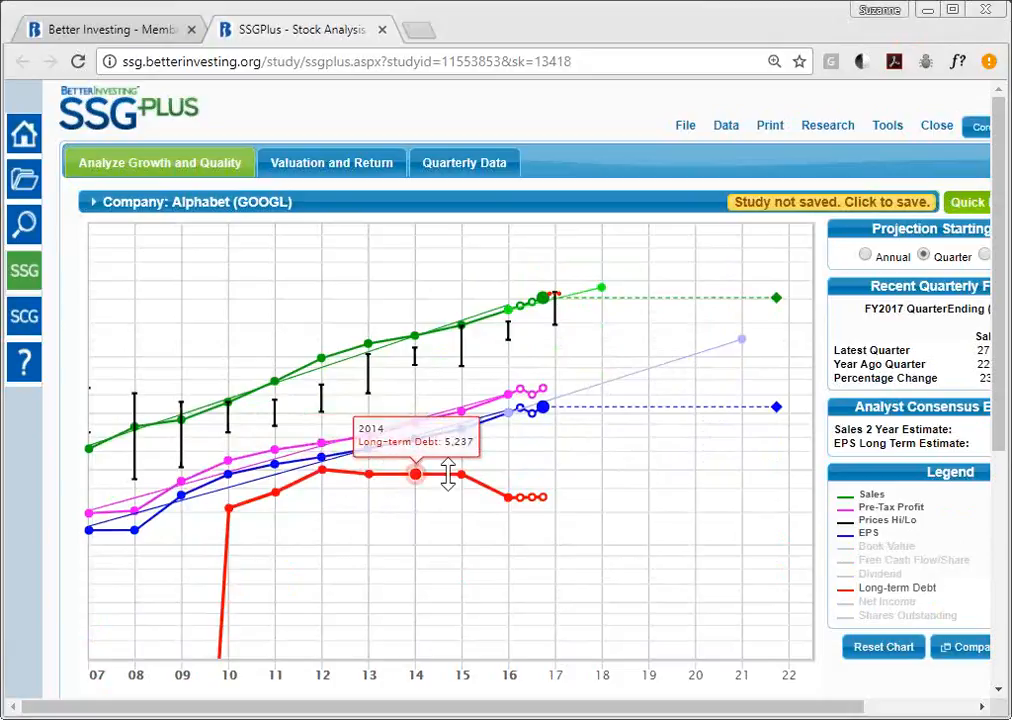
# - Hide Long-term Debt, and try the Net Income and Shares Outstanding lines before hiding them again
pyautogui.moveTo(505, 486)
pyautogui.moveTo(560, 494)
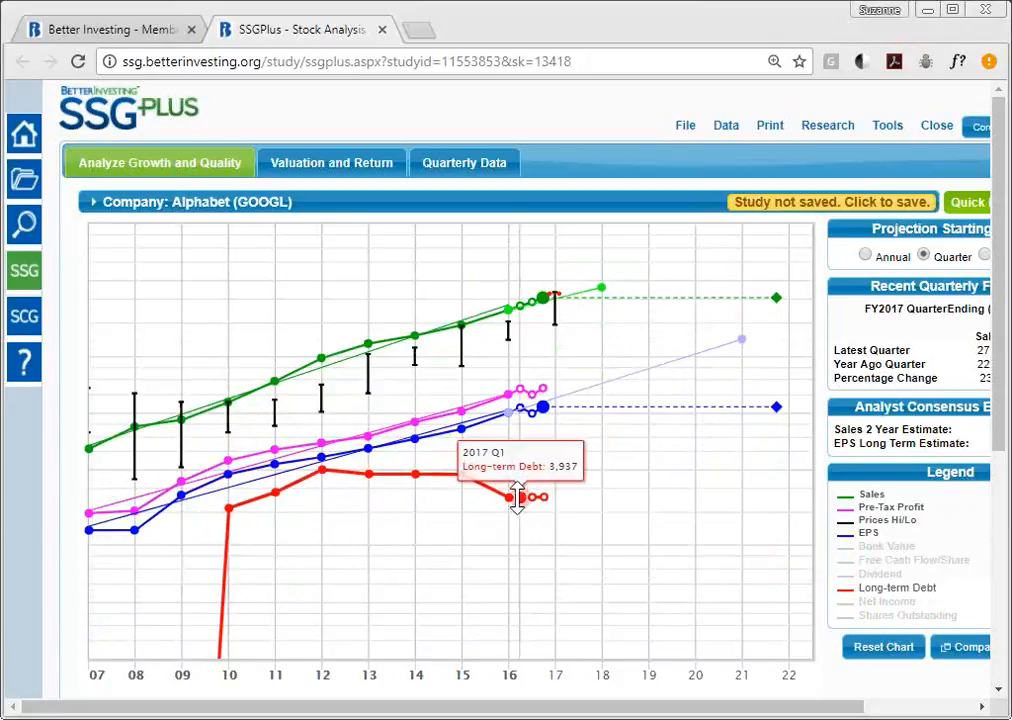
pyautogui.click(870, 590)
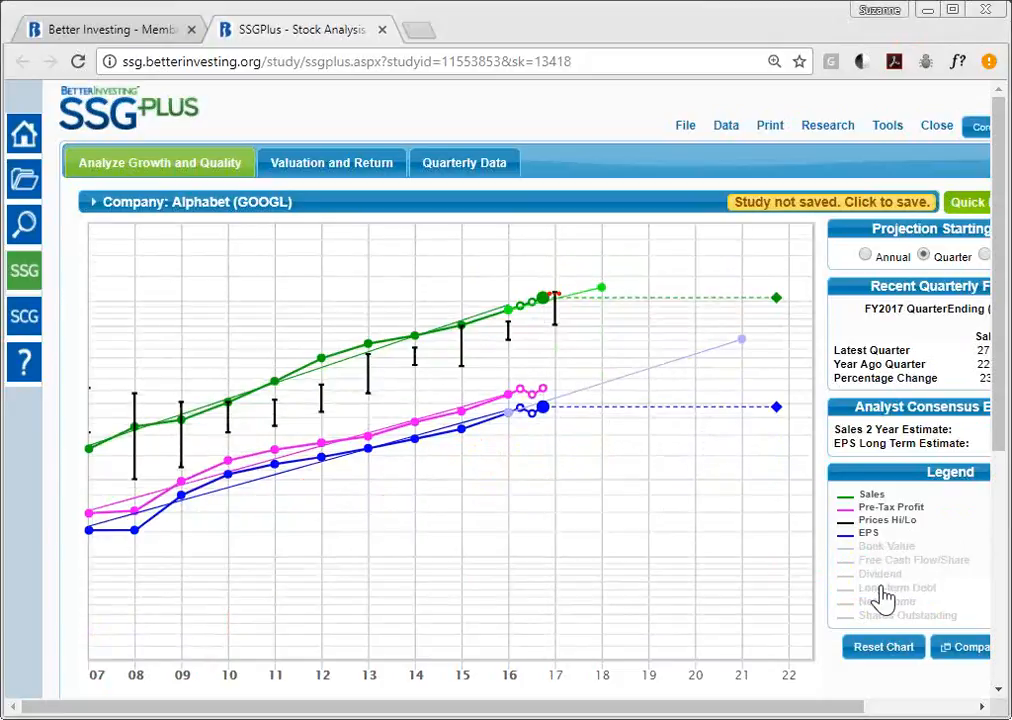
pyautogui.click(901, 605)
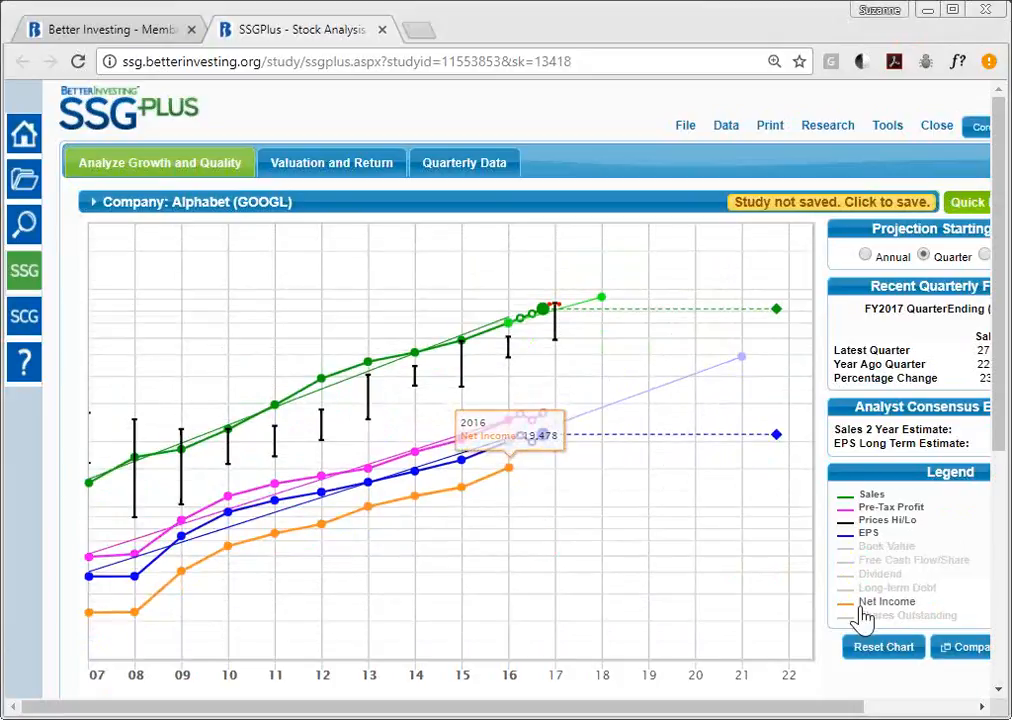
pyautogui.click(864, 603)
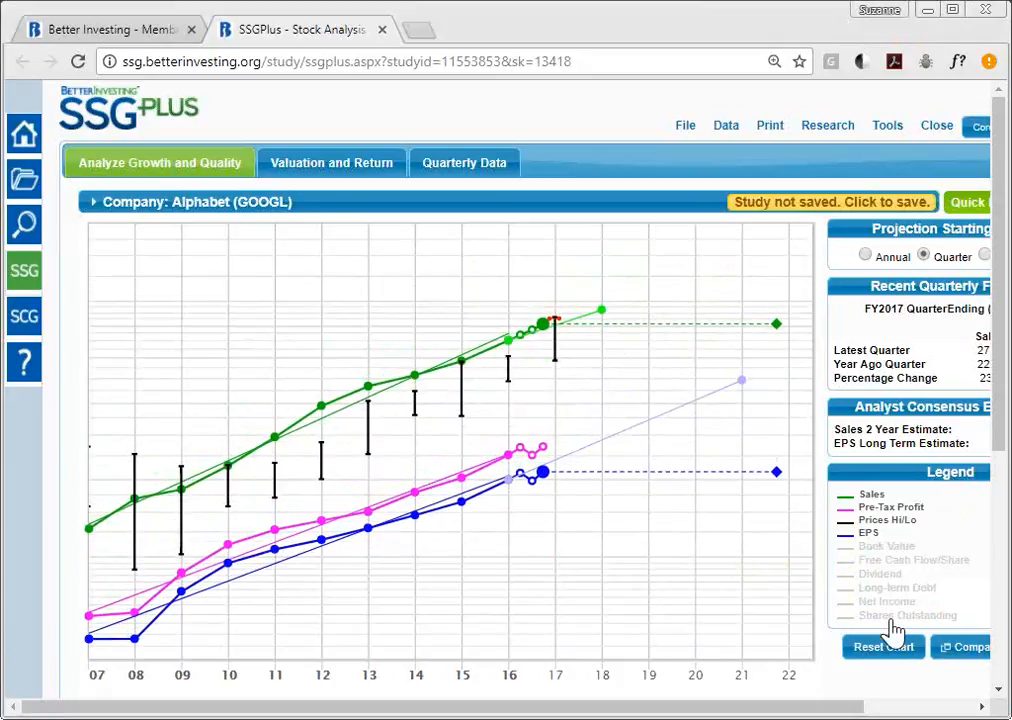
pyautogui.click(893, 628)
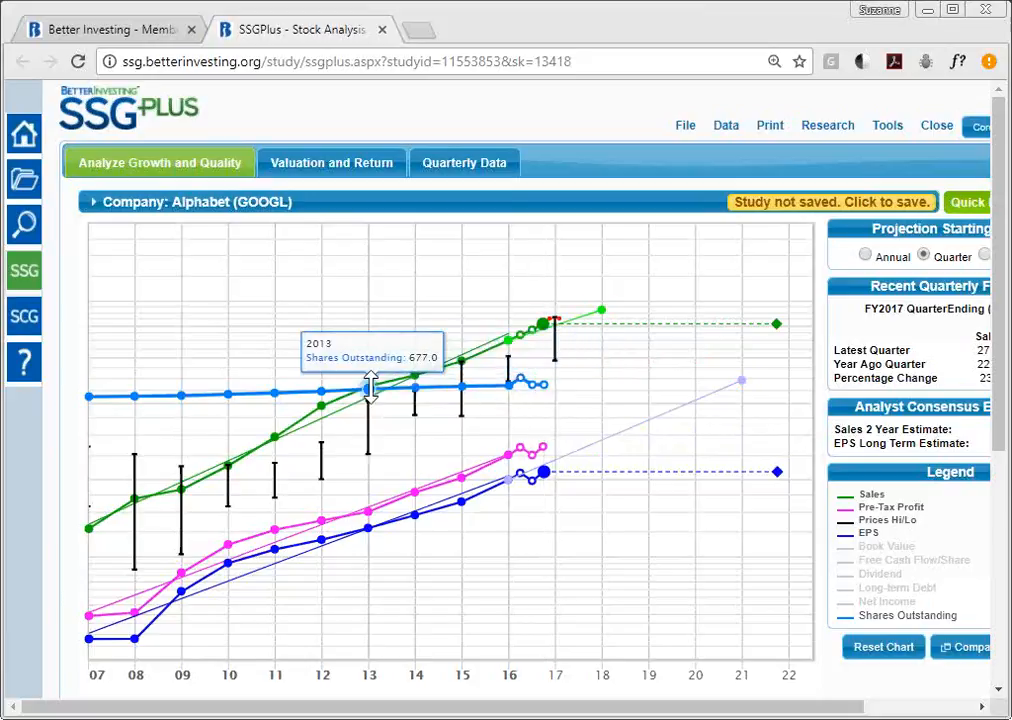
pyautogui.click(955, 620)
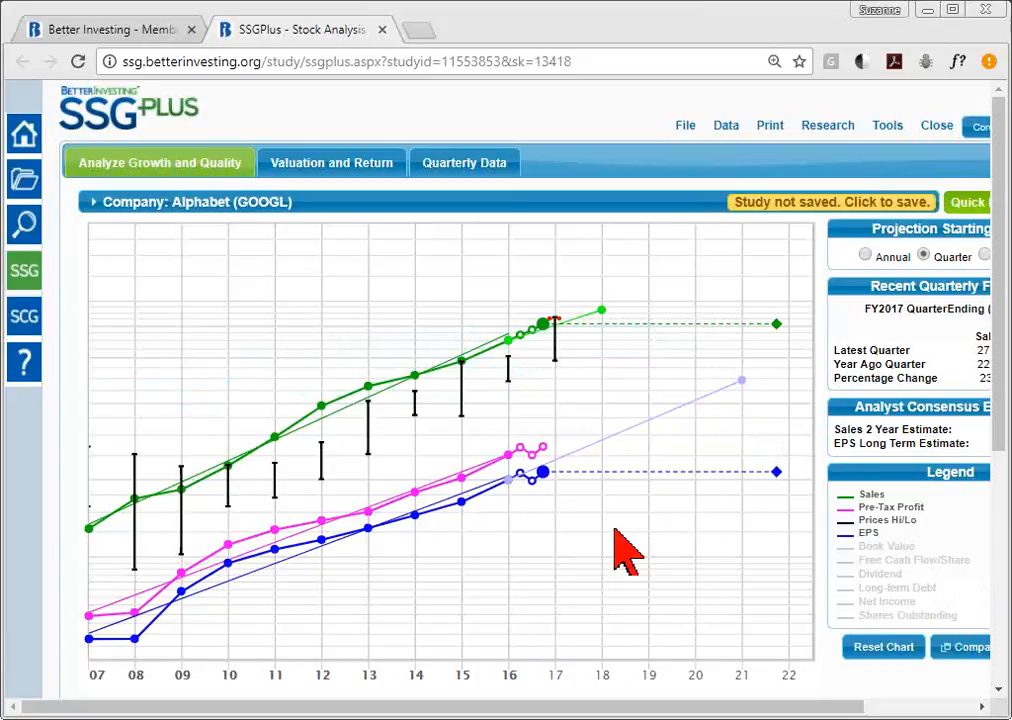
# - Reset page zoom, drag the 2015 EPS point up and back, and lower the 2016 Sales point
pyautogui.hotkey('ctrl', '-')
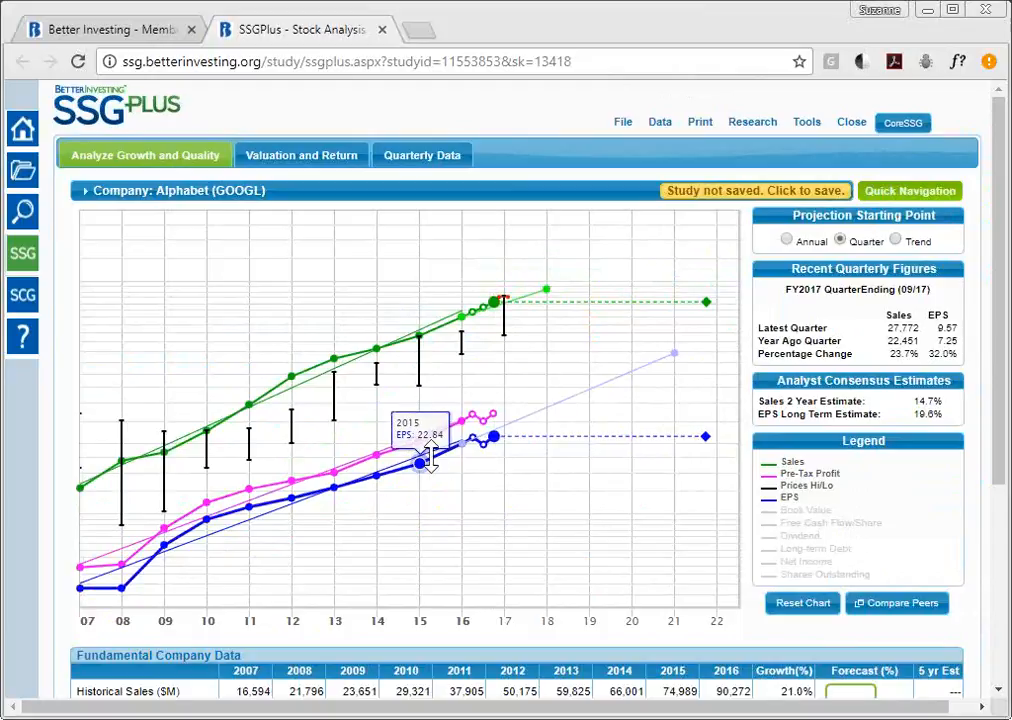
pyautogui.moveTo(425, 460); pyautogui.dragTo(430, 368)
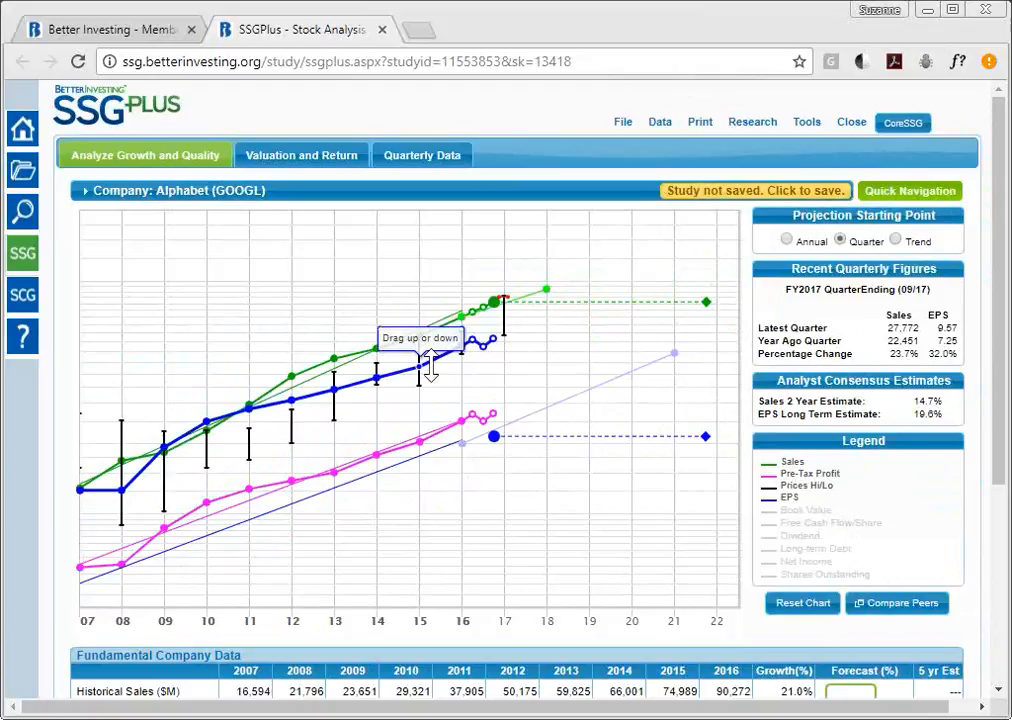
pyautogui.moveTo(430, 368); pyautogui.dragTo(450, 503)
pyautogui.moveTo(447, 308); pyautogui.dragTo(450, 362)
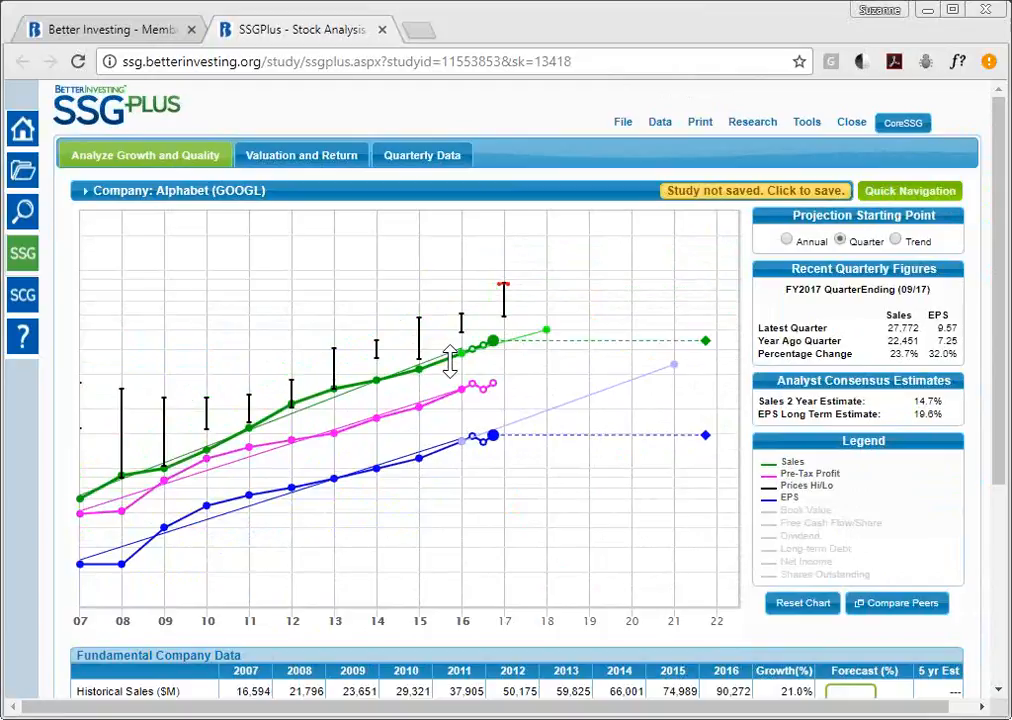
# - Reset the chart, compare Annual and Trend projection starting points, and settle on Quarter
pyautogui.click(806, 610)
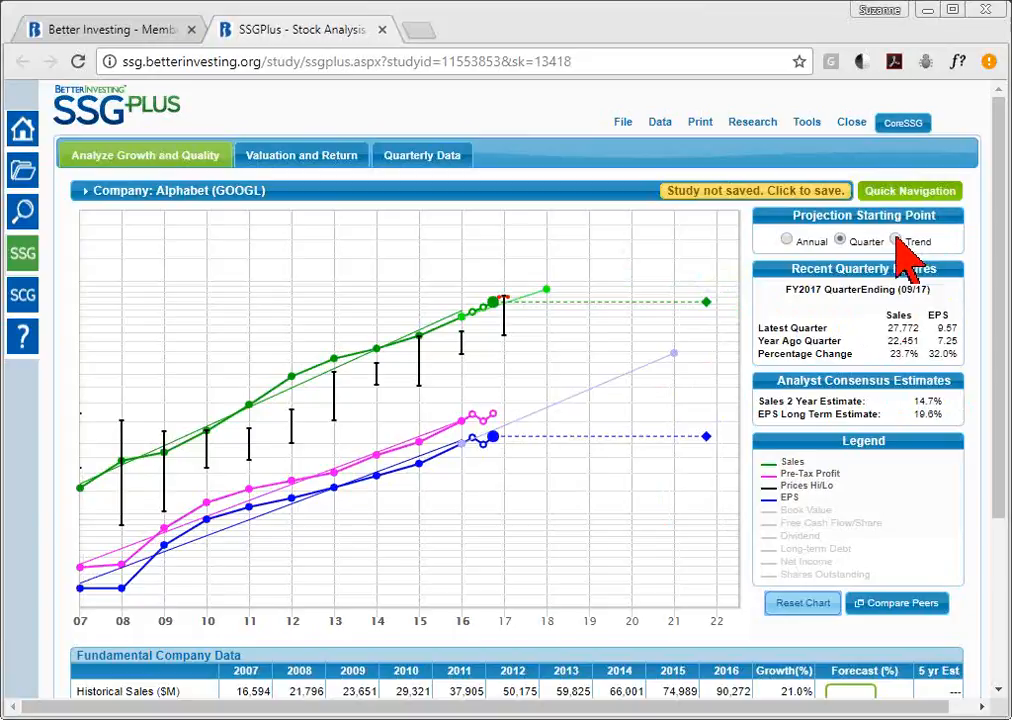
pyautogui.moveTo(612, 440)
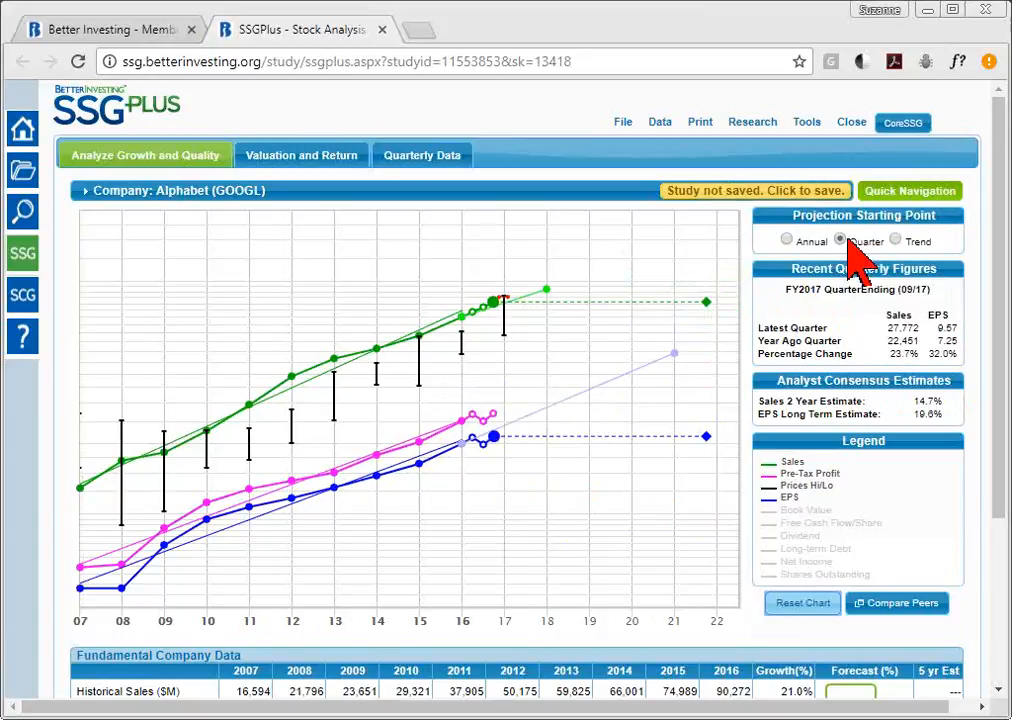
pyautogui.moveTo(520, 443)
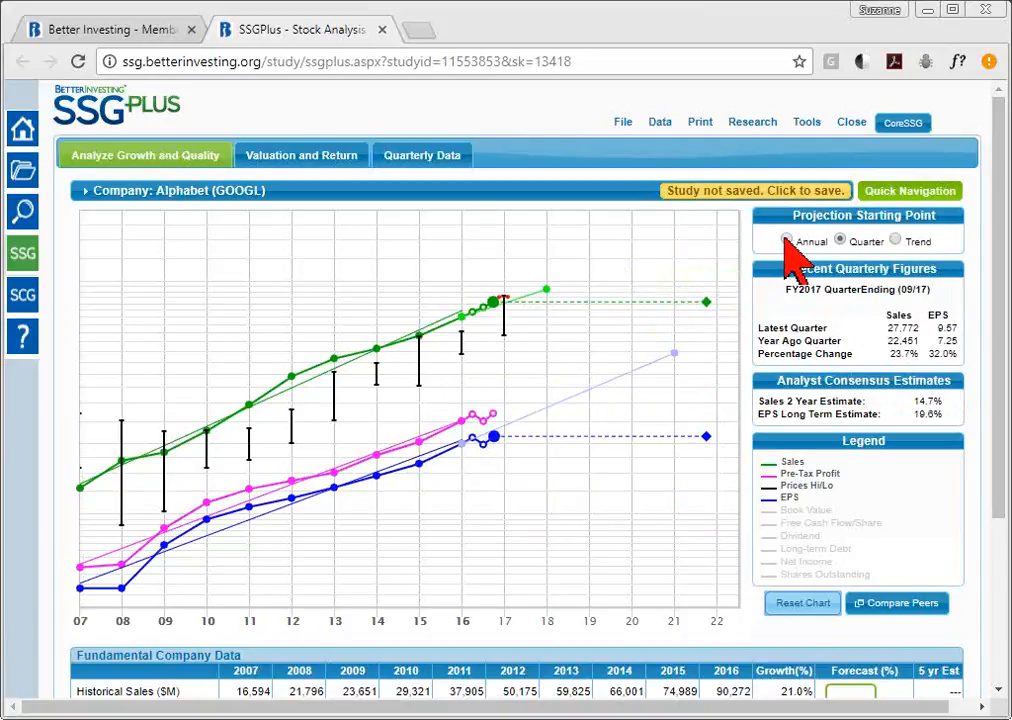
pyautogui.click(787, 241)
pyautogui.moveTo(462, 445)
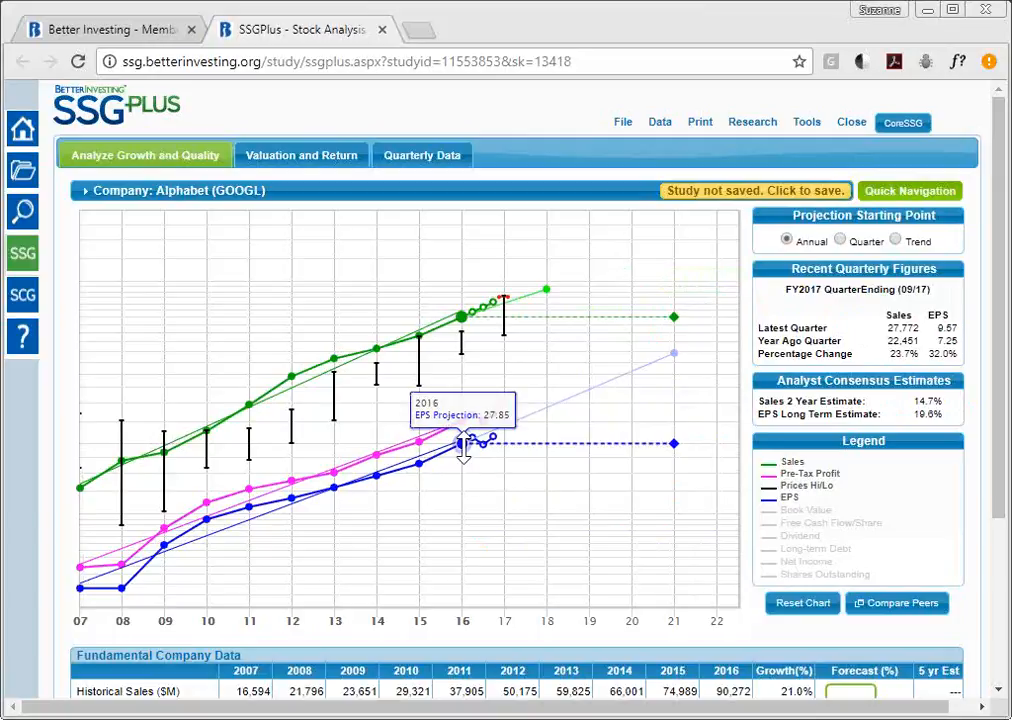
pyautogui.click(895, 241)
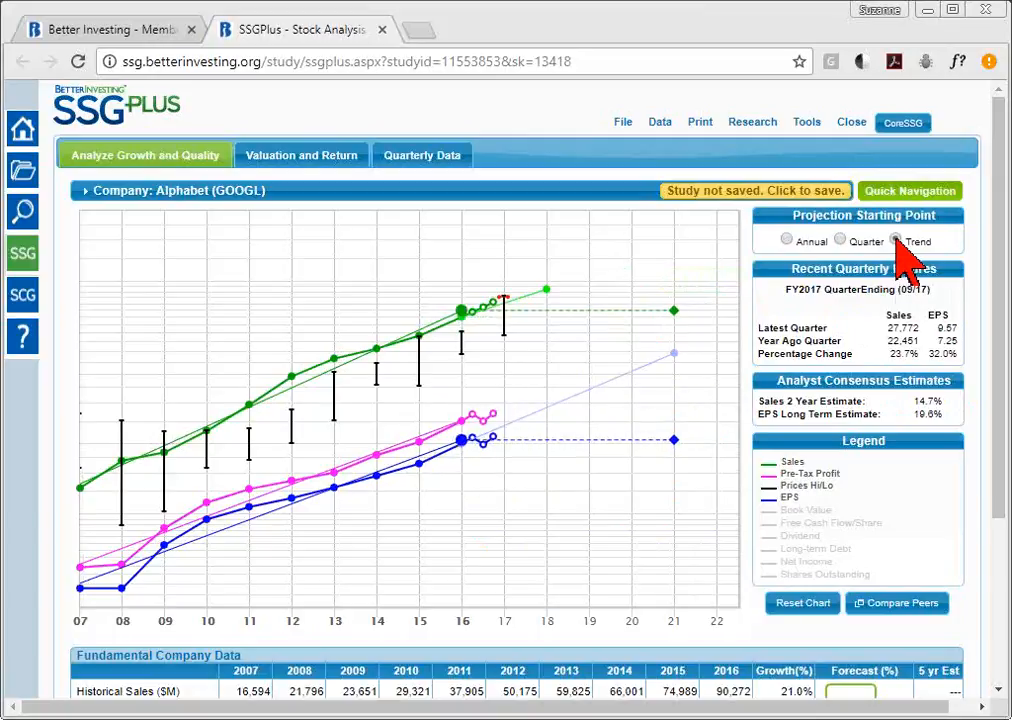
pyautogui.moveTo(460, 450)
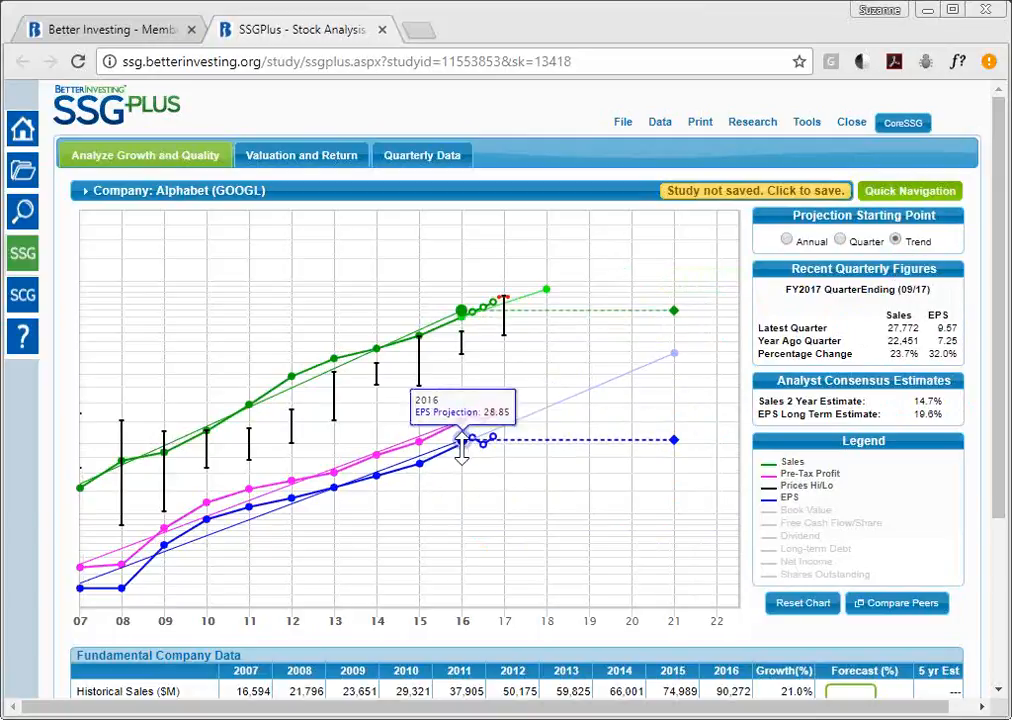
pyautogui.click(839, 240)
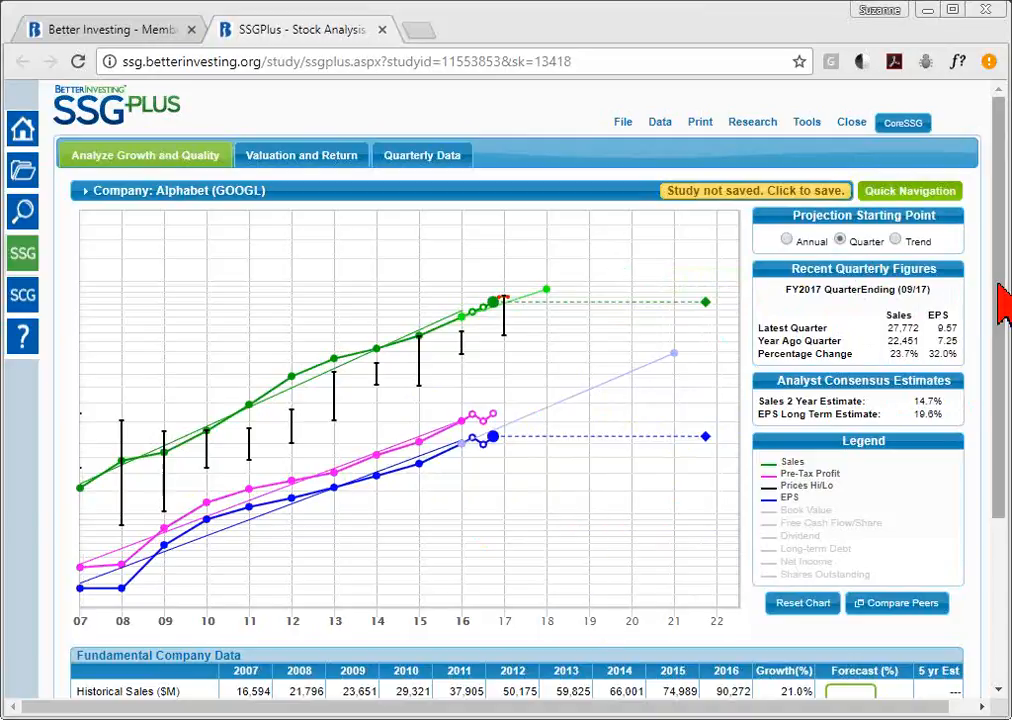
# - Scroll down to review GOOGL's Fundamental Company Data and Evaluate Management five-year averages
pyautogui.moveTo(1003, 305); pyautogui.dragTo(1003, 404)
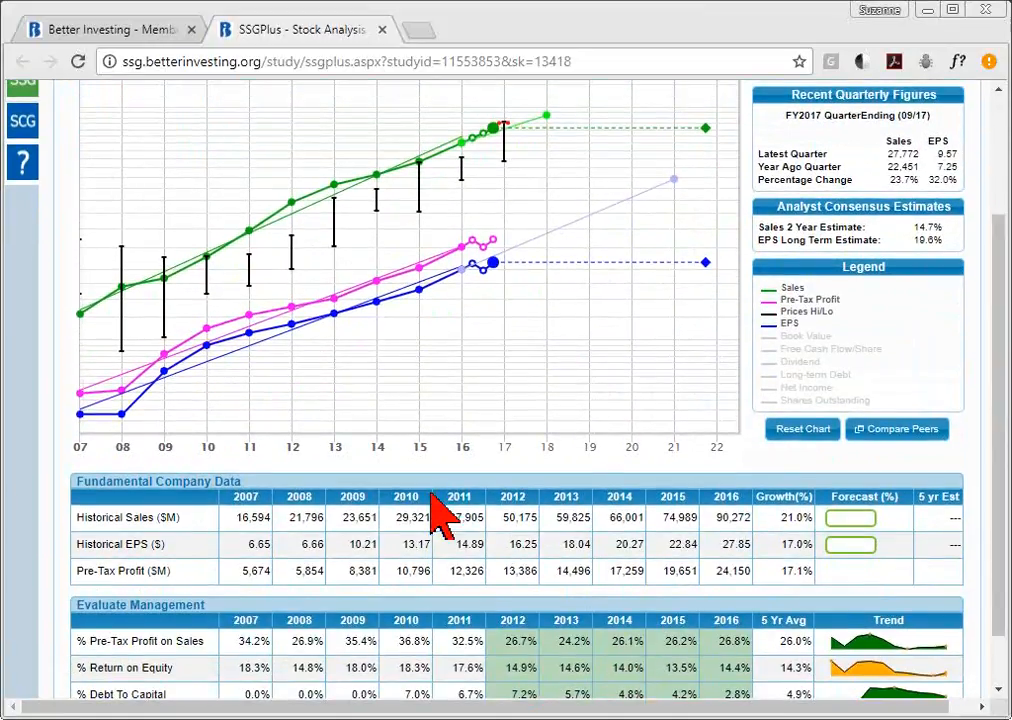
pyautogui.moveTo(233, 246)
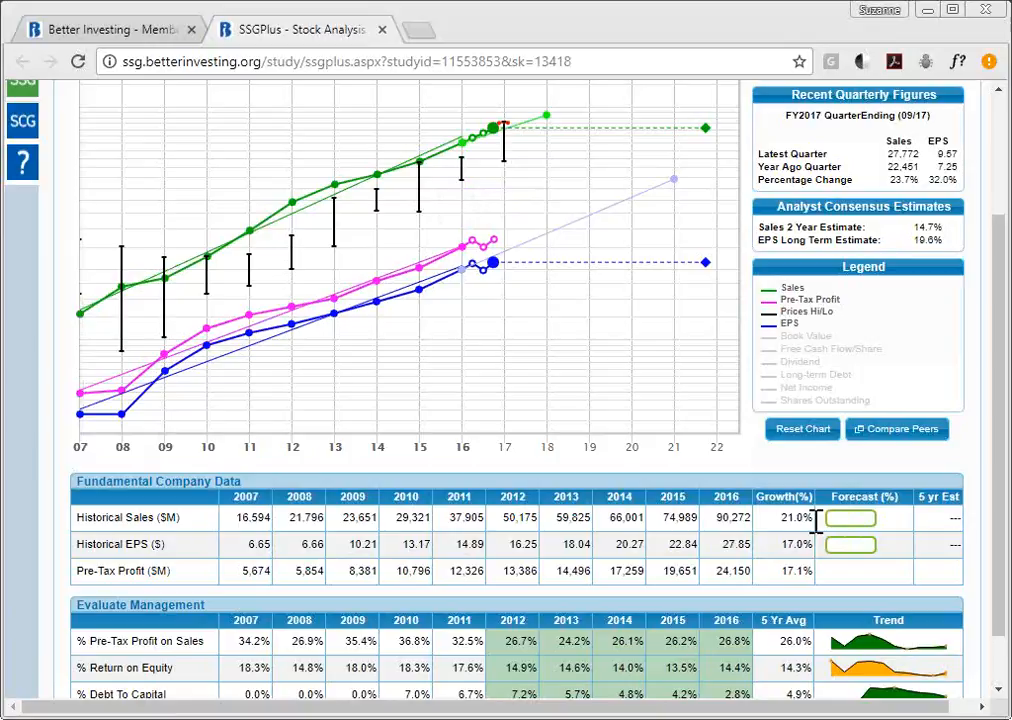
pyautogui.moveTo(315, 219)
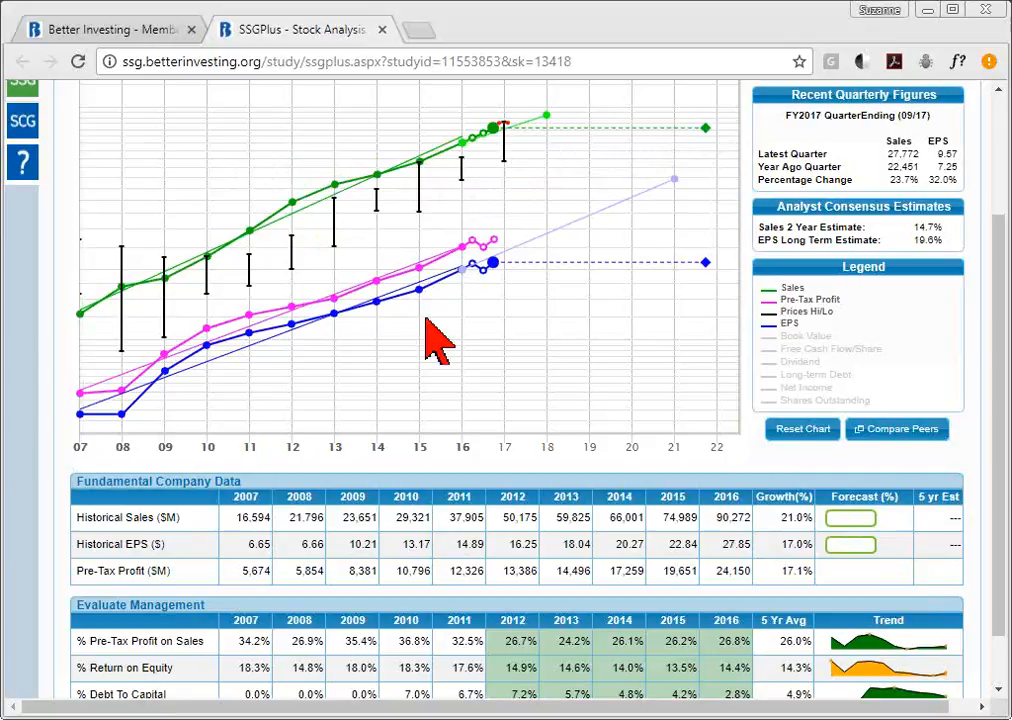
pyautogui.moveTo(279, 332)
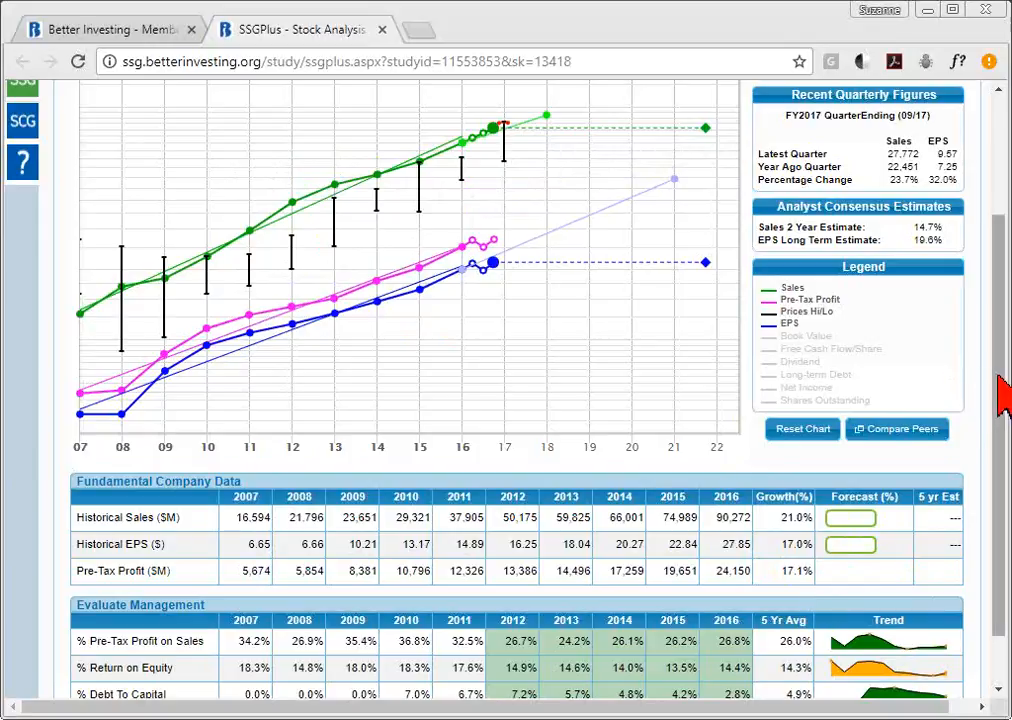
pyautogui.moveTo(1003, 392); pyautogui.dragTo(1003, 440)
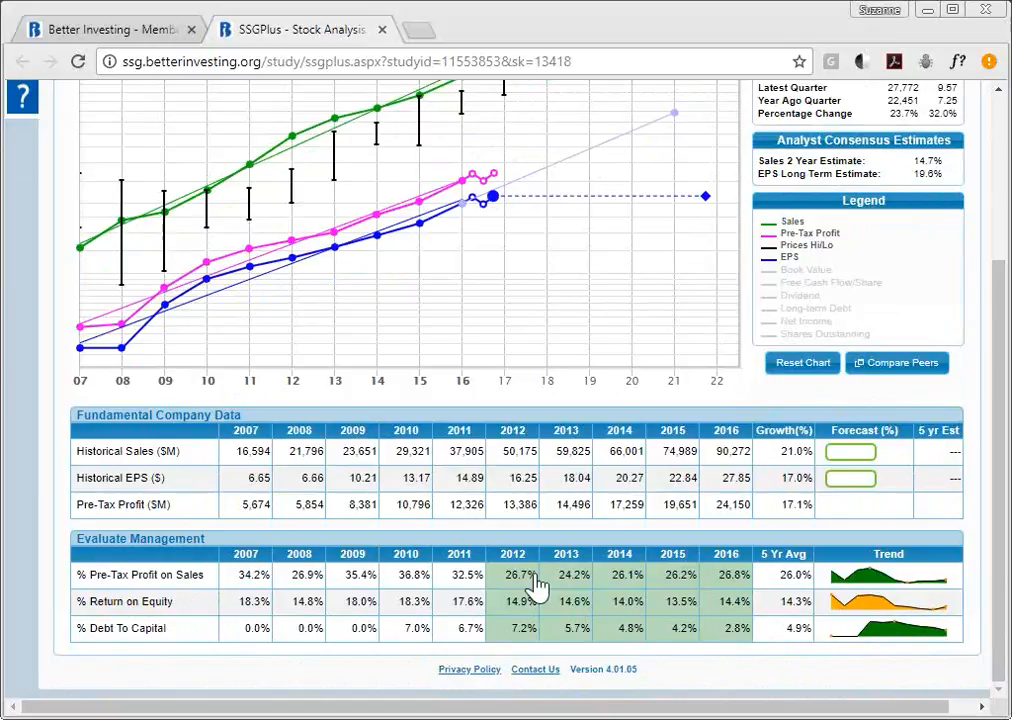
pyautogui.moveTo(849, 575)
pyautogui.moveTo(880, 592)
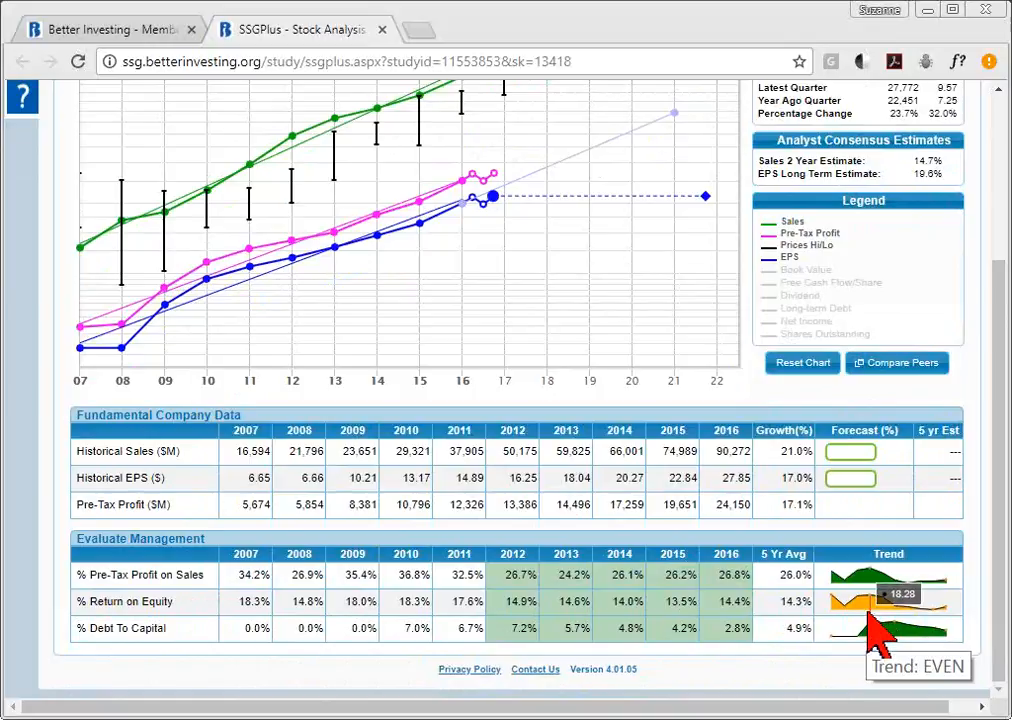
pyautogui.moveTo(884, 631)
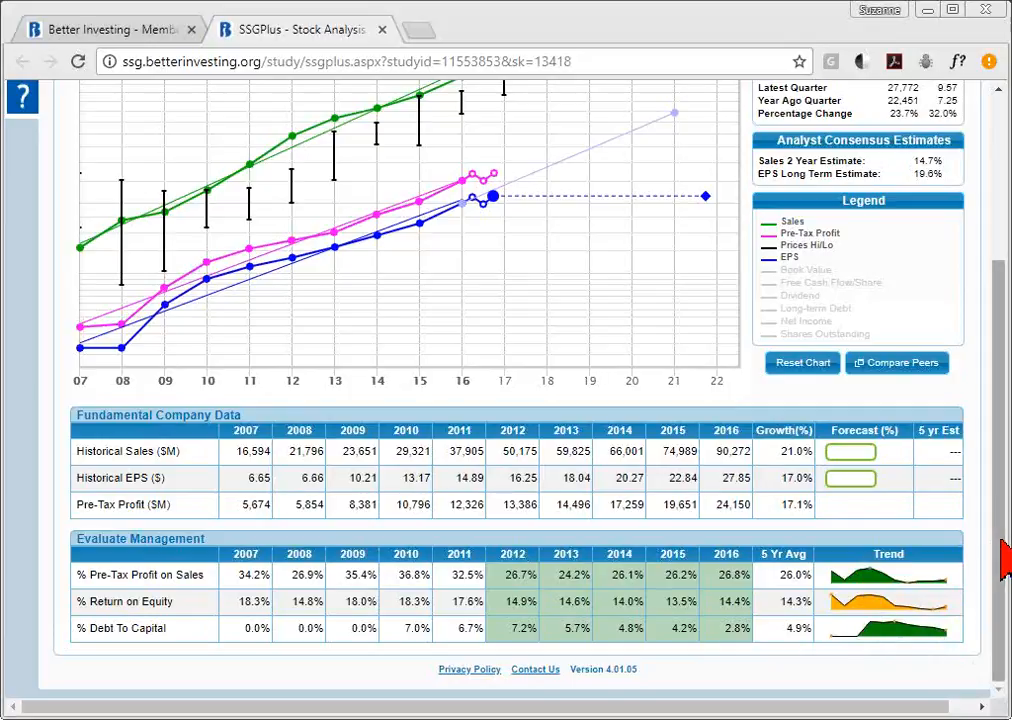
# - Open the study Preferences from the utilities menu and close them with trend display on Graph
pyautogui.moveTo(1005, 497); pyautogui.dragTo(1005, 362)
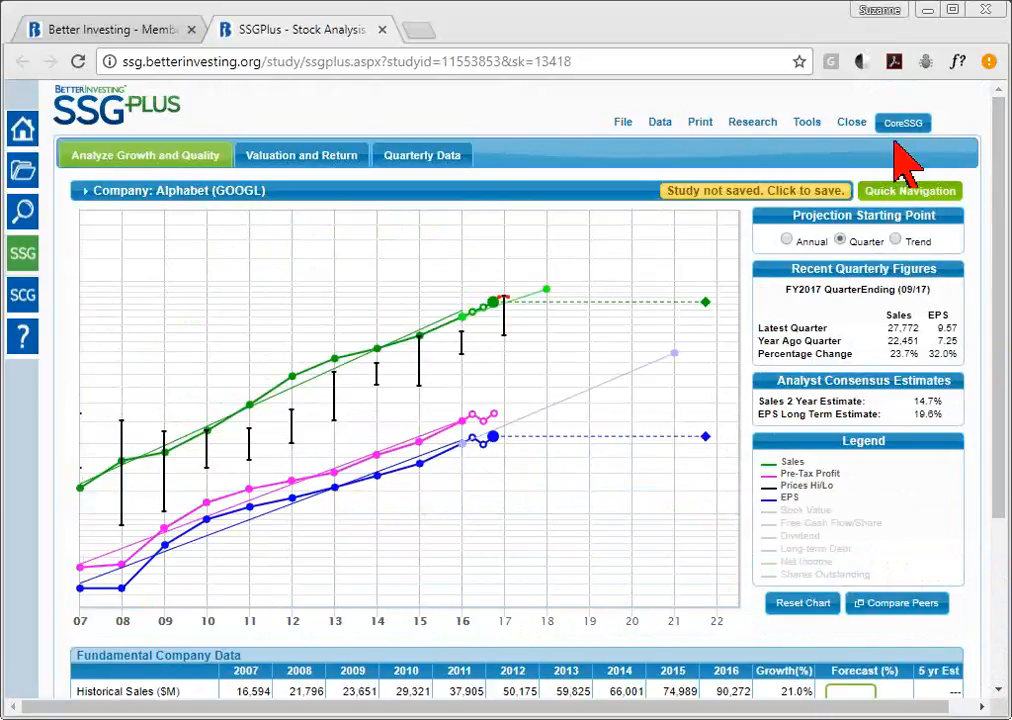
pyautogui.click(807, 124)
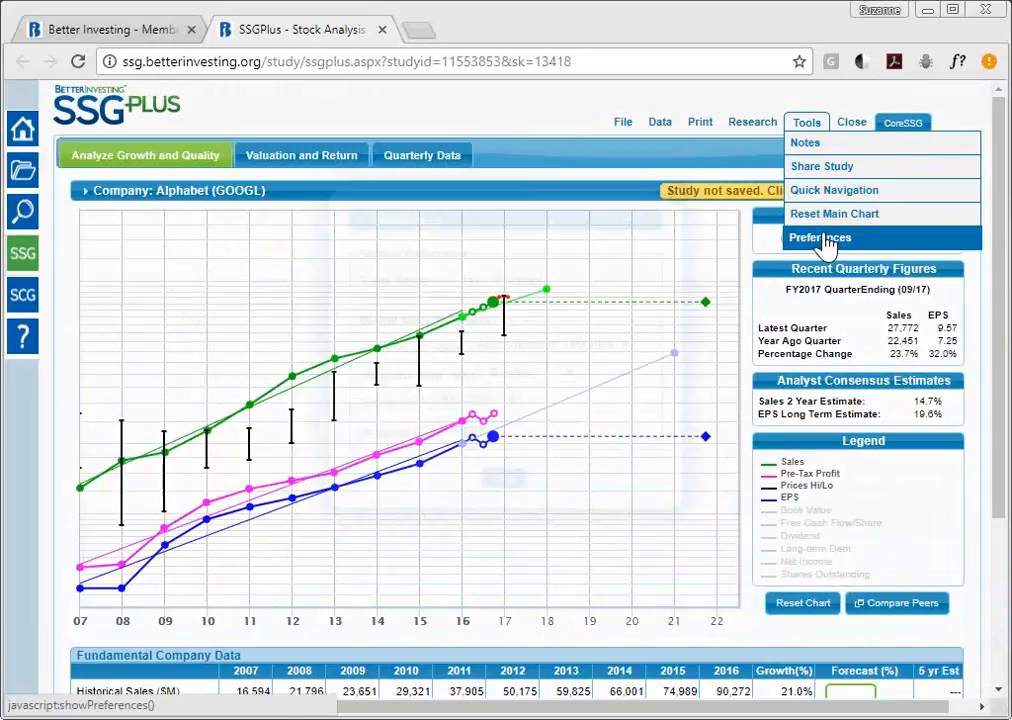
pyautogui.click(822, 238)
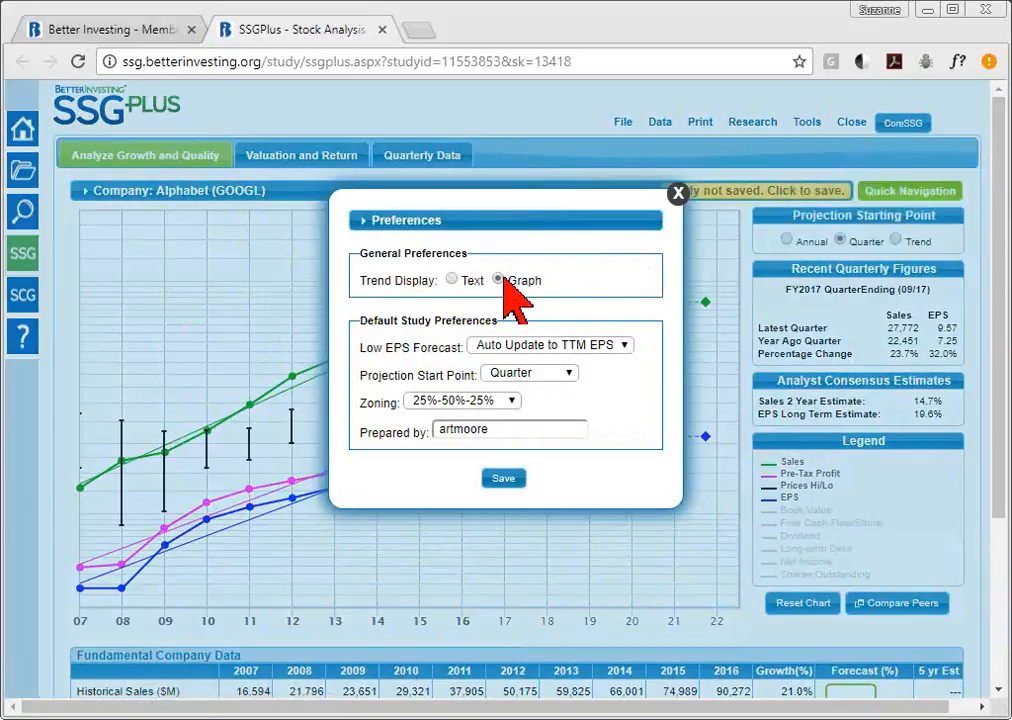
pyautogui.click(678, 196)
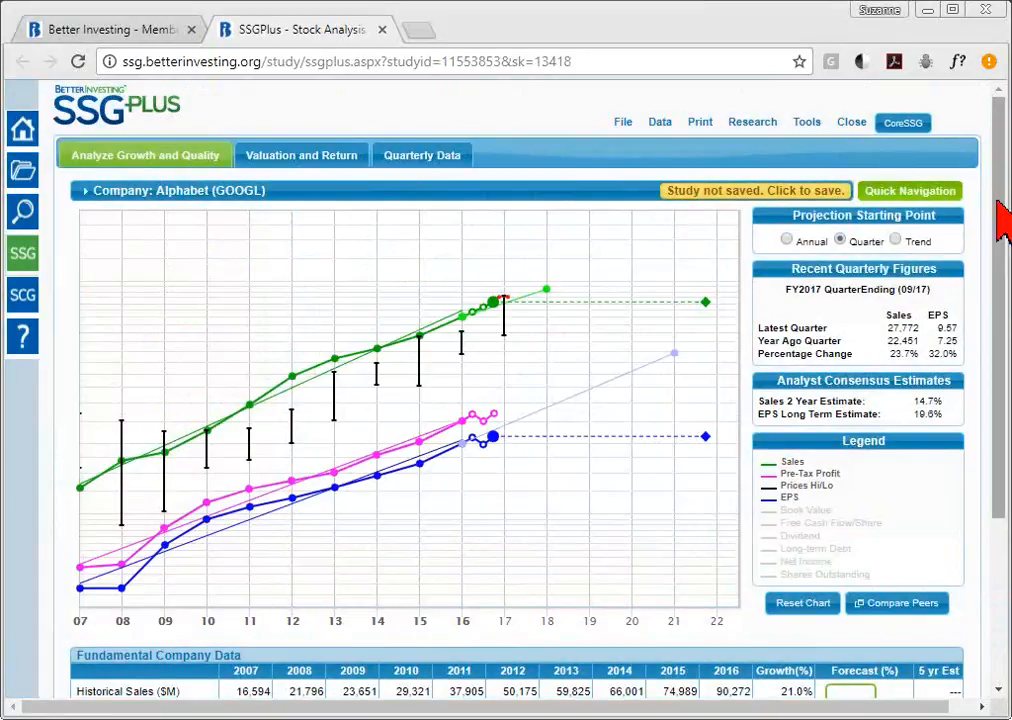
pyautogui.scroll(-3, 1007, 355)
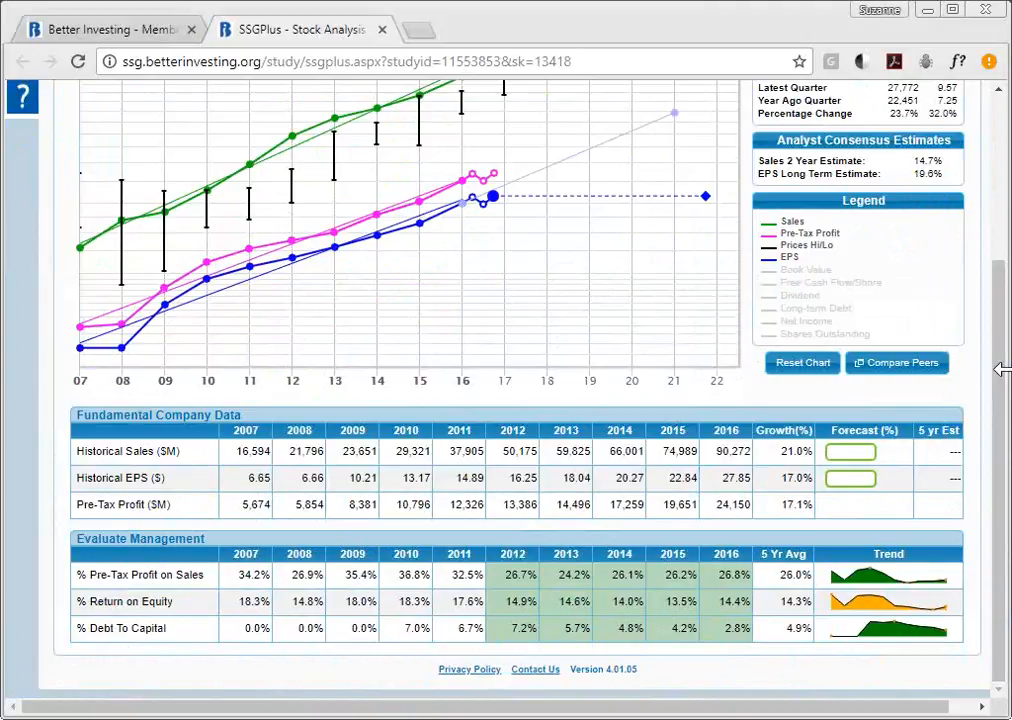
pyautogui.moveTo(1000, 314); pyautogui.dragTo(1000, 248)
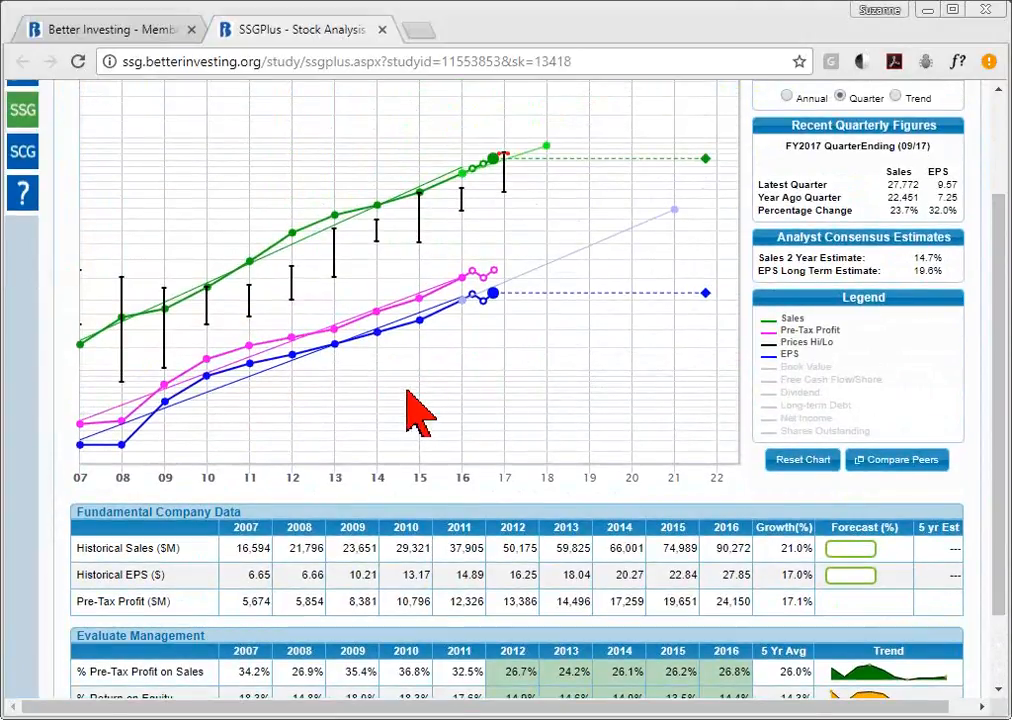
pyautogui.moveTo(425, 322)
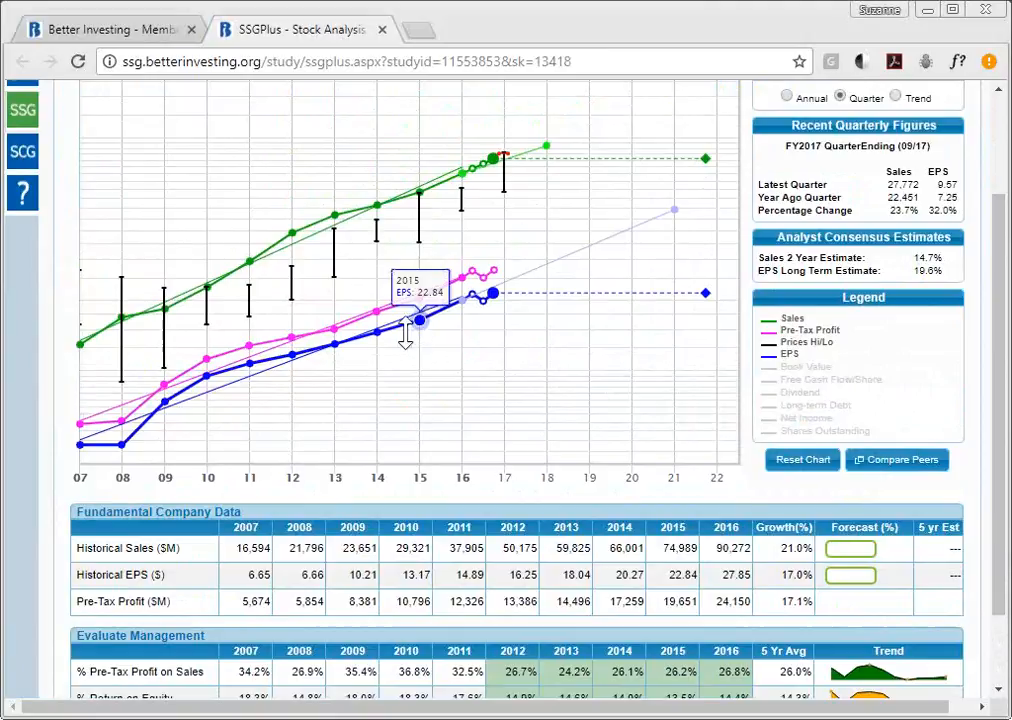
pyautogui.moveTo(473, 305)
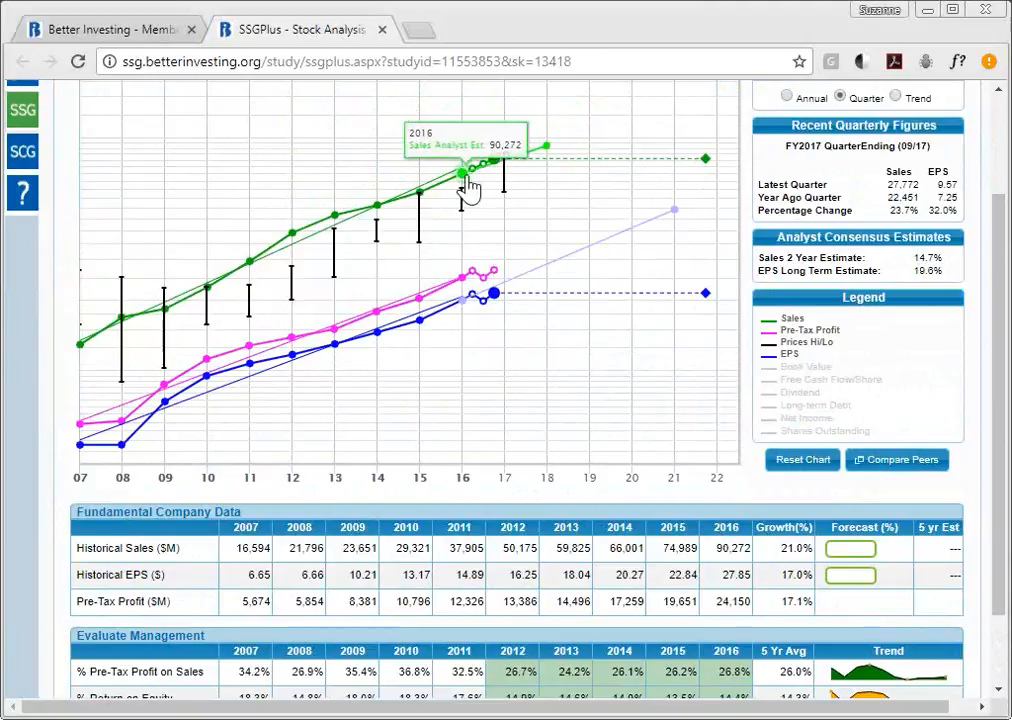
pyautogui.moveTo(499, 157)
pyautogui.moveTo(650, 157)
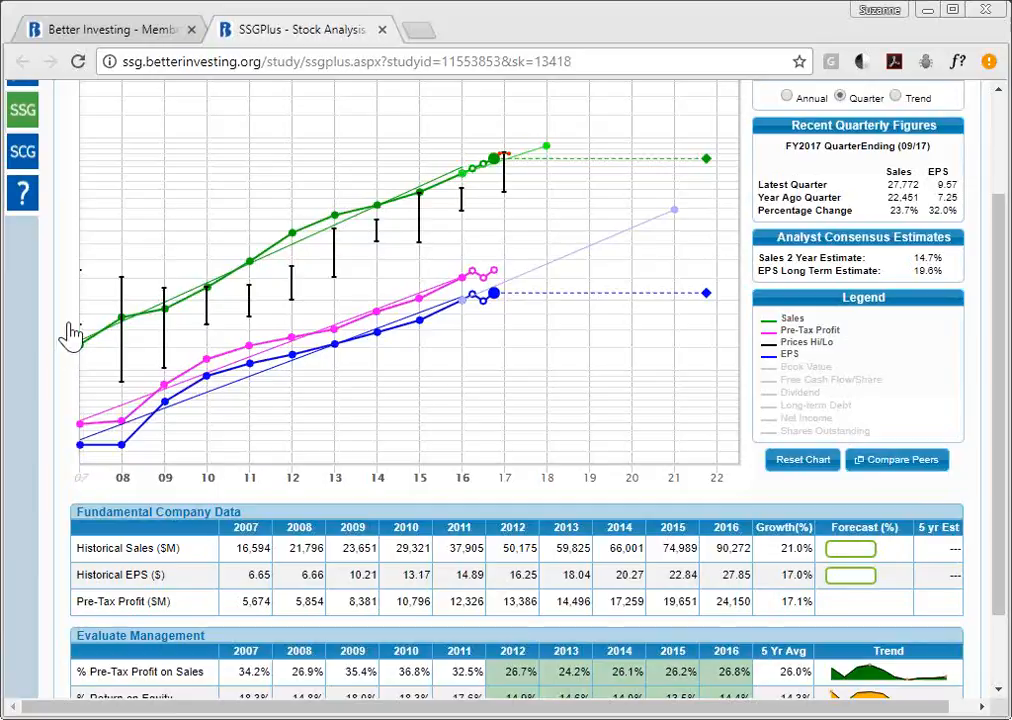
# - Strike out the 2007 and 2008 years from Alphabet's history
pyautogui.click(84, 480)
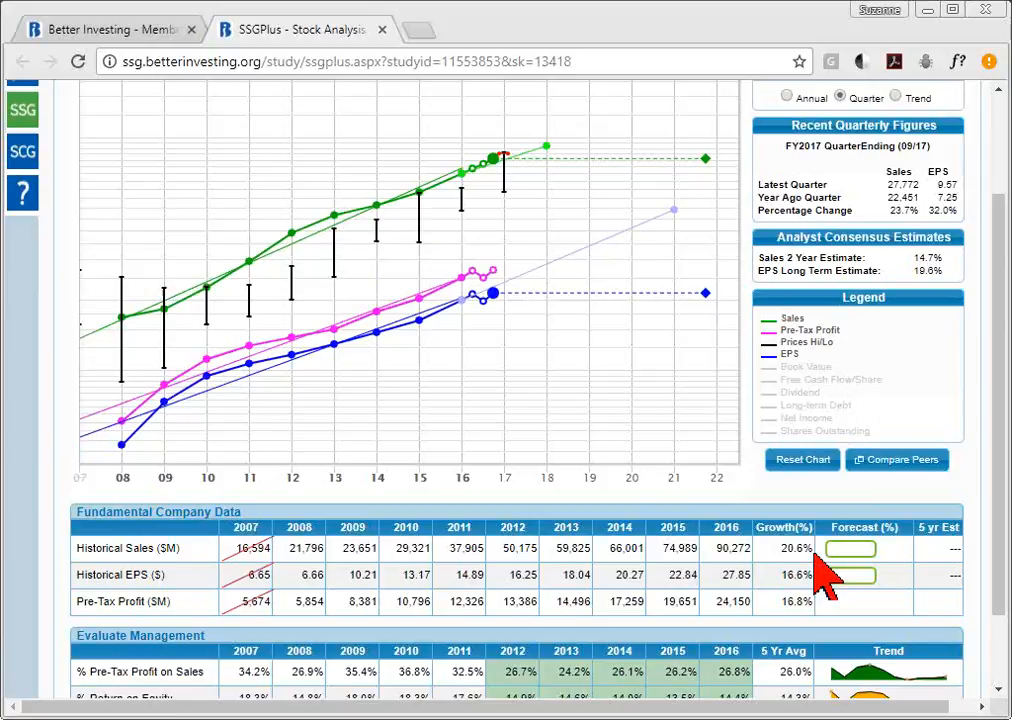
pyautogui.click(128, 487)
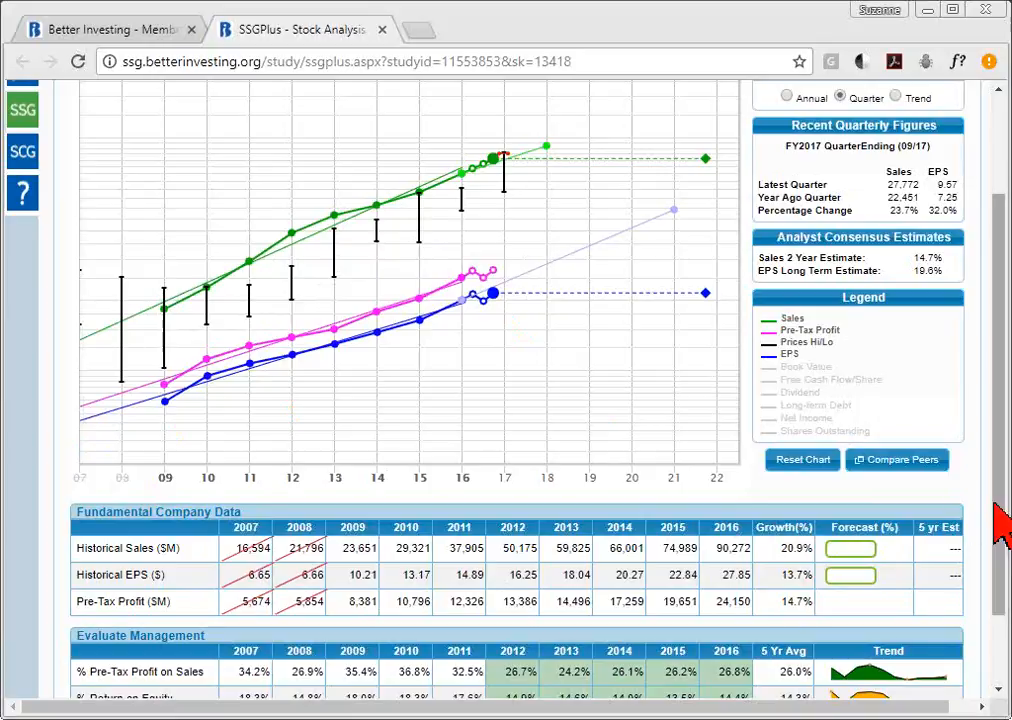
pyautogui.moveTo(1003, 521); pyautogui.dragTo(1003, 600)
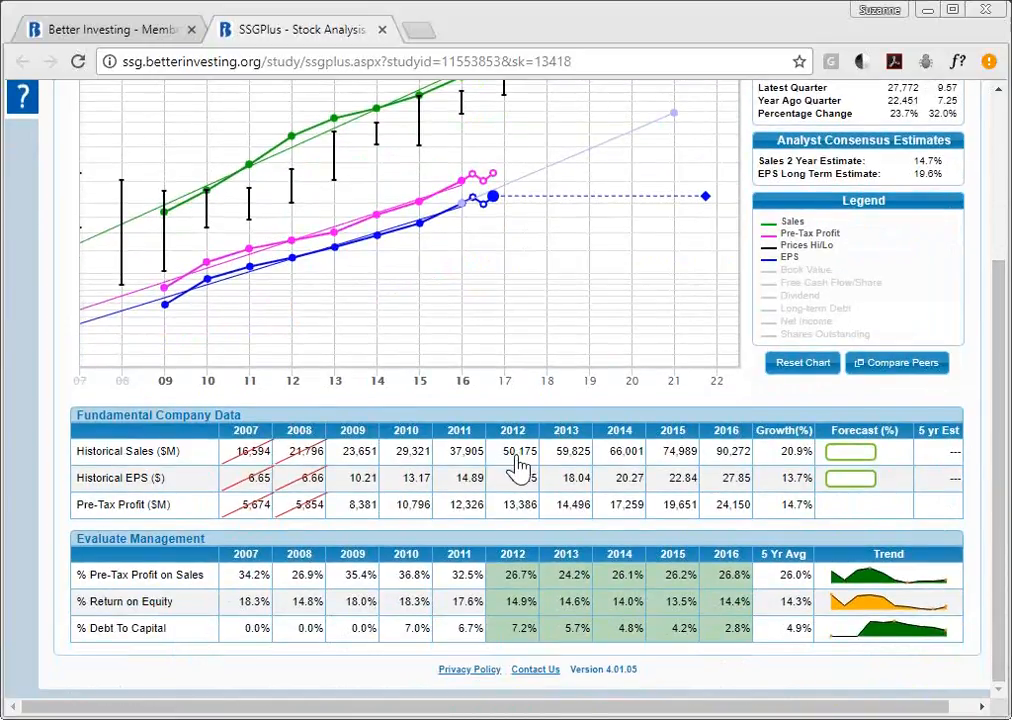
# - Test striking the 2013 pre-tax margin and 2007 sales cells, leaving 2007 sales struck
pyautogui.click(577, 584)
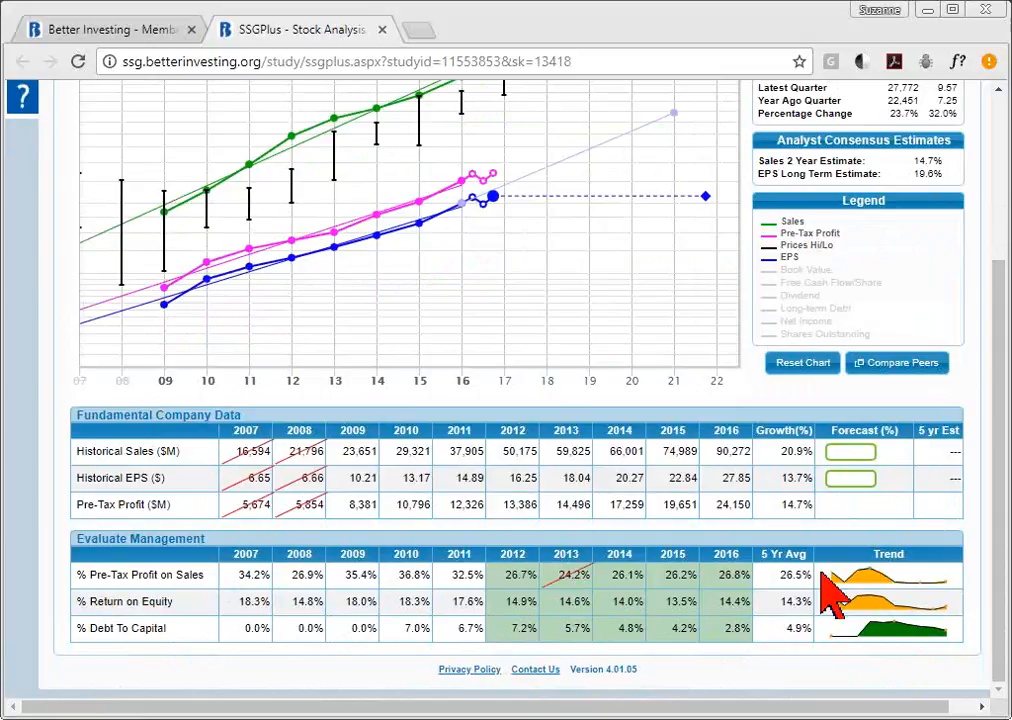
pyautogui.moveTo(890, 573)
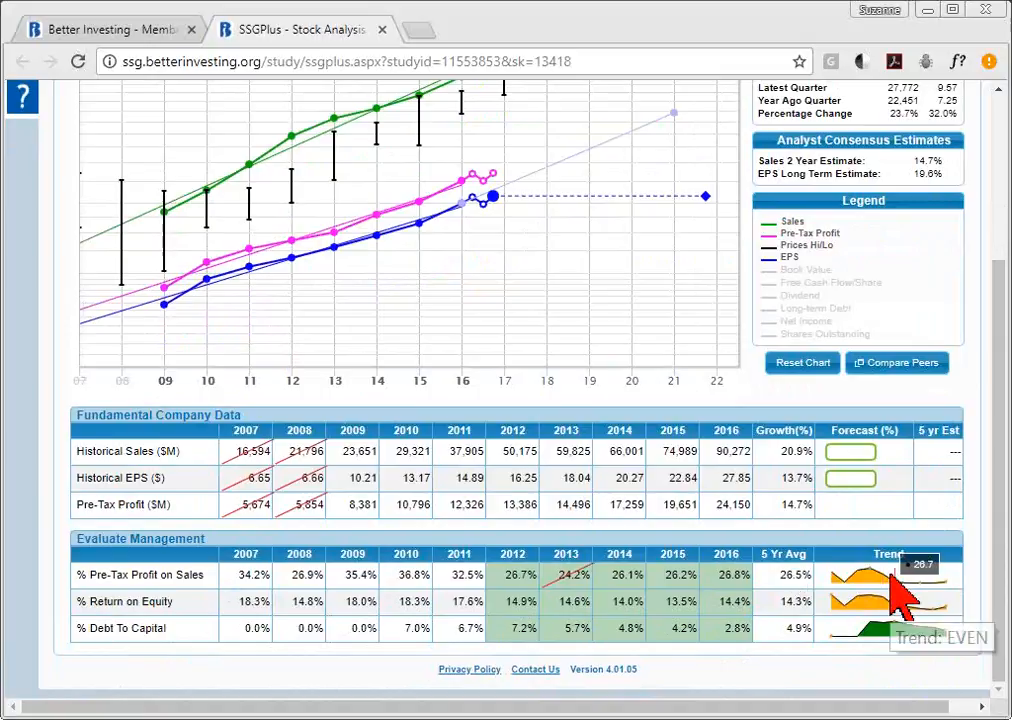
pyautogui.click(570, 578)
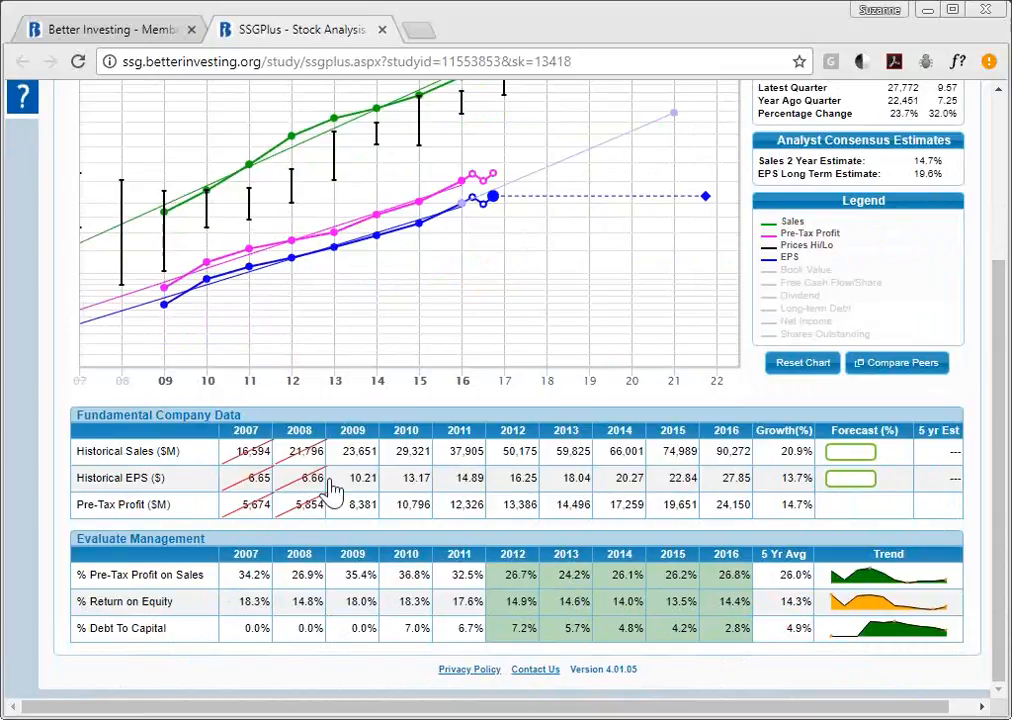
pyautogui.click(260, 456)
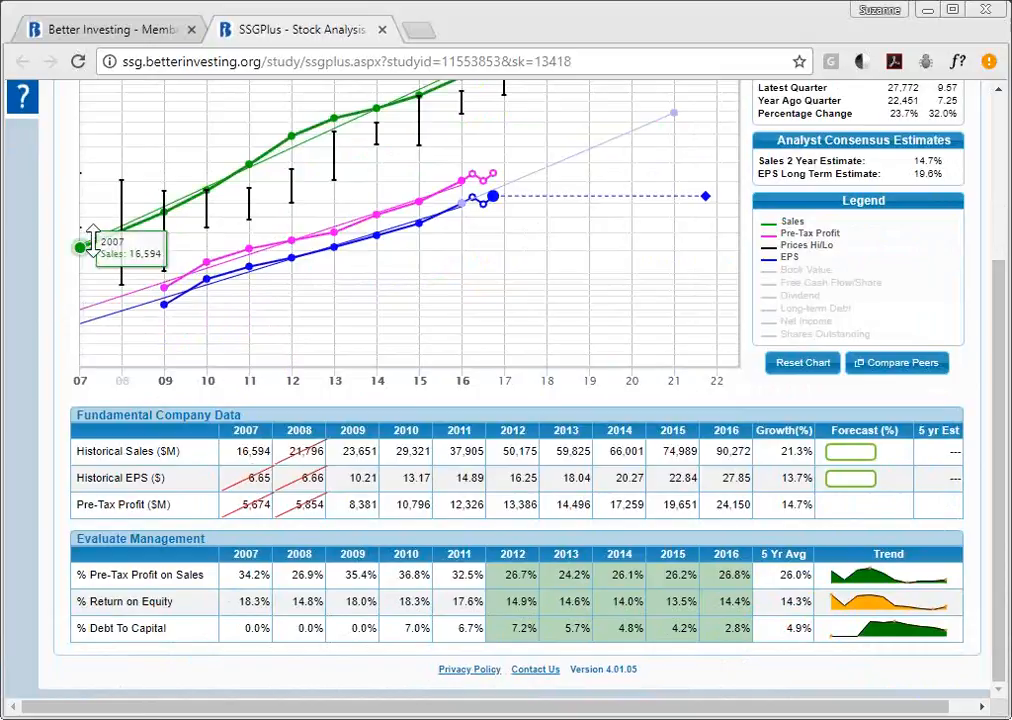
pyautogui.click(262, 458)
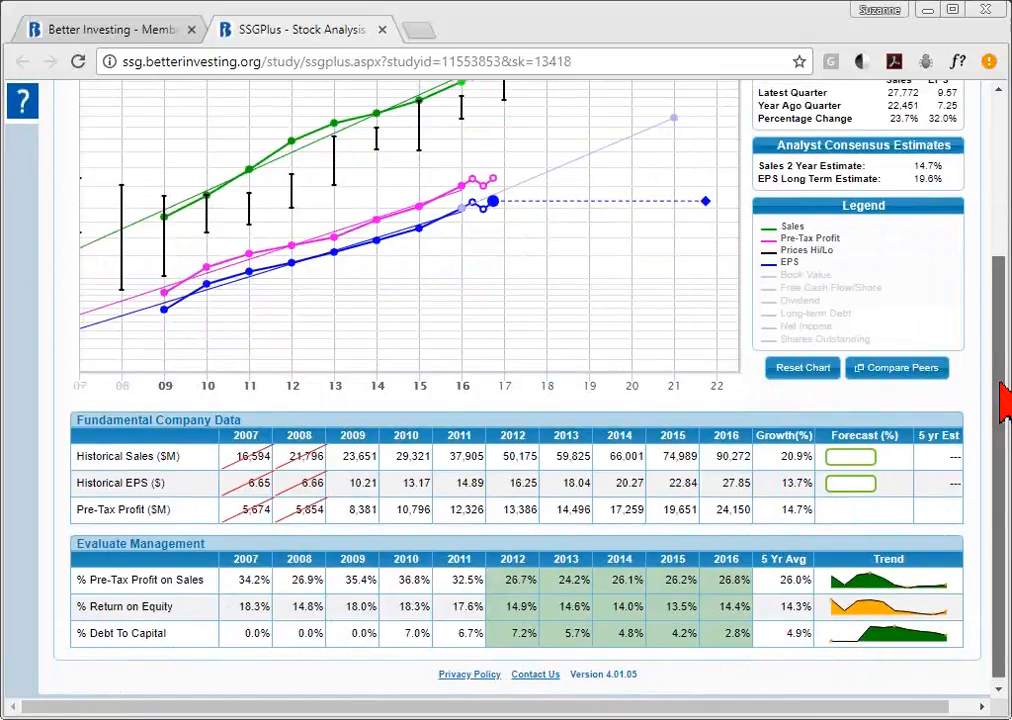
# - View the Compare Peers charts against Facebook, Baidu and Tencent, then close them
pyautogui.moveTo(1005, 412); pyautogui.dragTo(1005, 288)
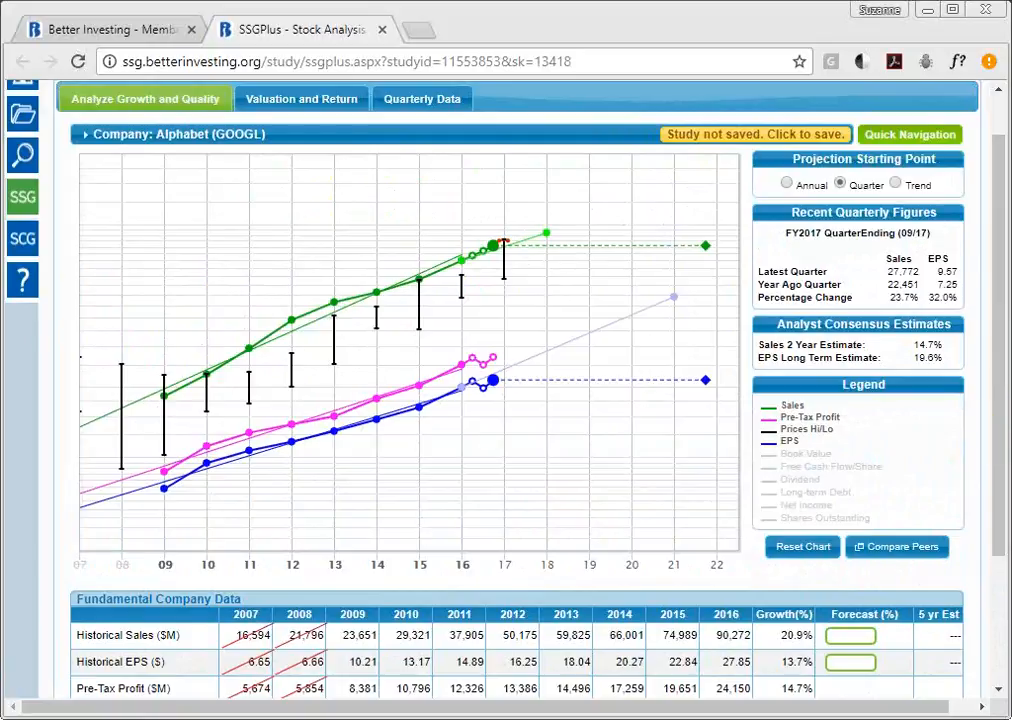
pyautogui.click(893, 555)
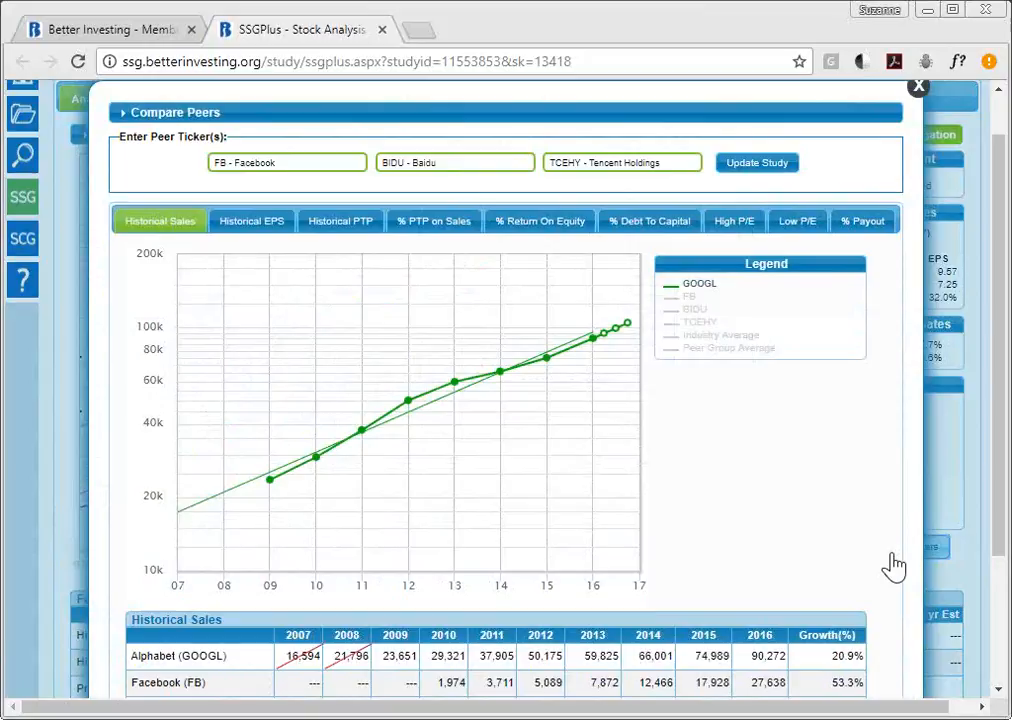
pyautogui.click(918, 90)
# - Close Compare Peers to return to GOOGL's chart showing 20.9% sales and 13.7% EPS growth
pyautogui.moveTo(222, 133)
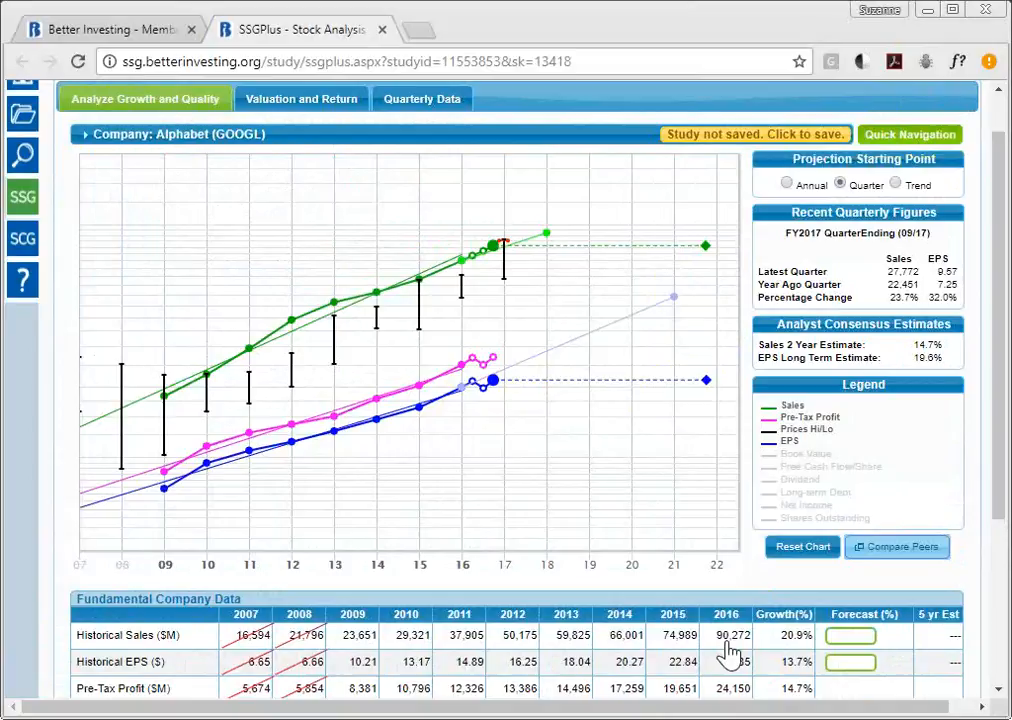
# - Plot FB, BIDU and TCEHY sales lines against GOOGL in Compare Peers and review the sales table
pyautogui.click(916, 567)
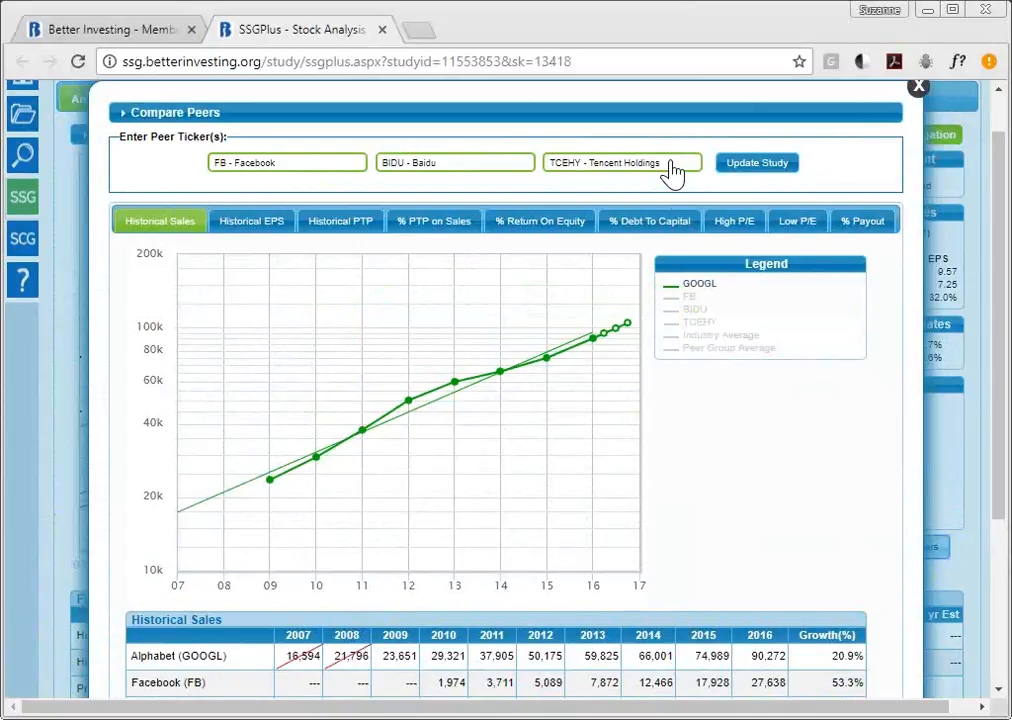
pyautogui.click(693, 297)
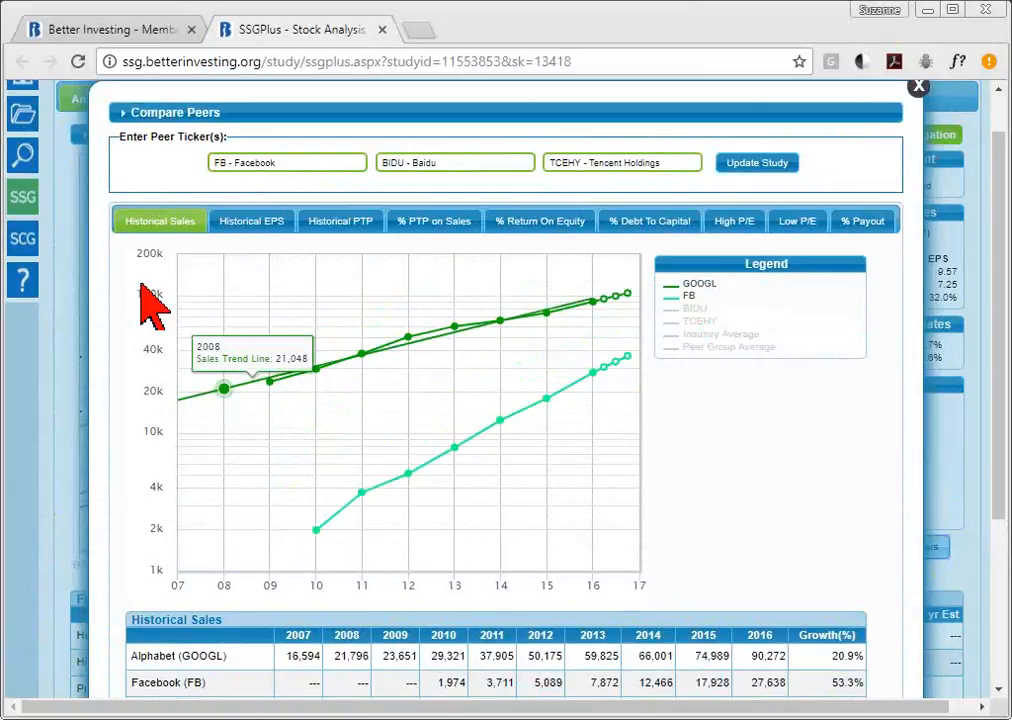
pyautogui.click(693, 309)
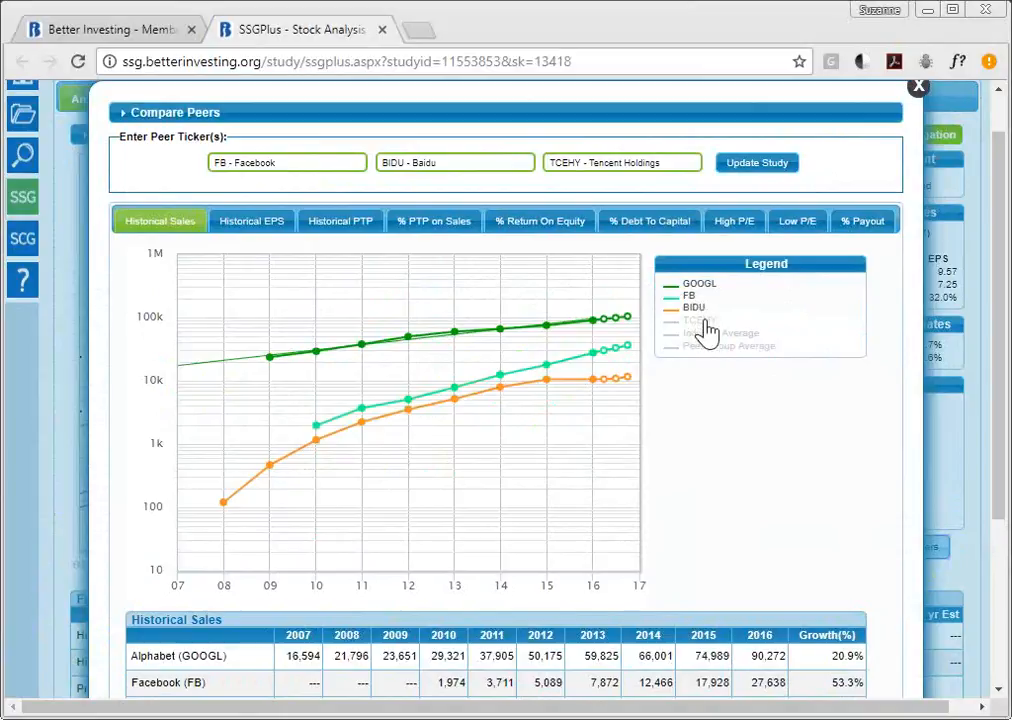
pyautogui.click(700, 320)
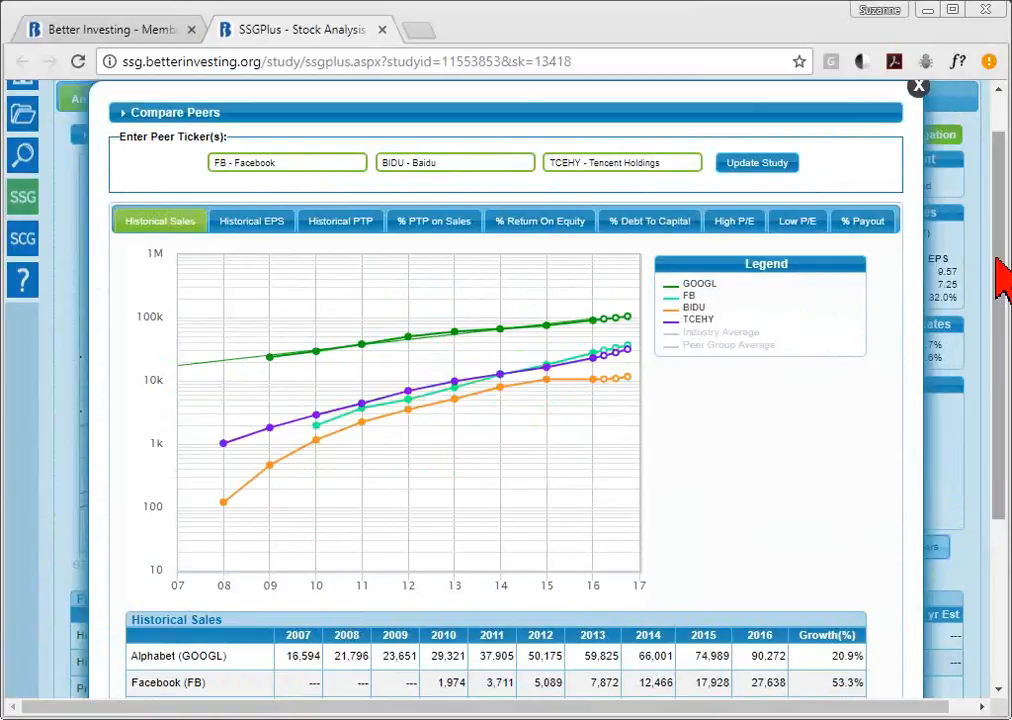
pyautogui.moveTo(1003, 278); pyautogui.dragTo(1005, 337)
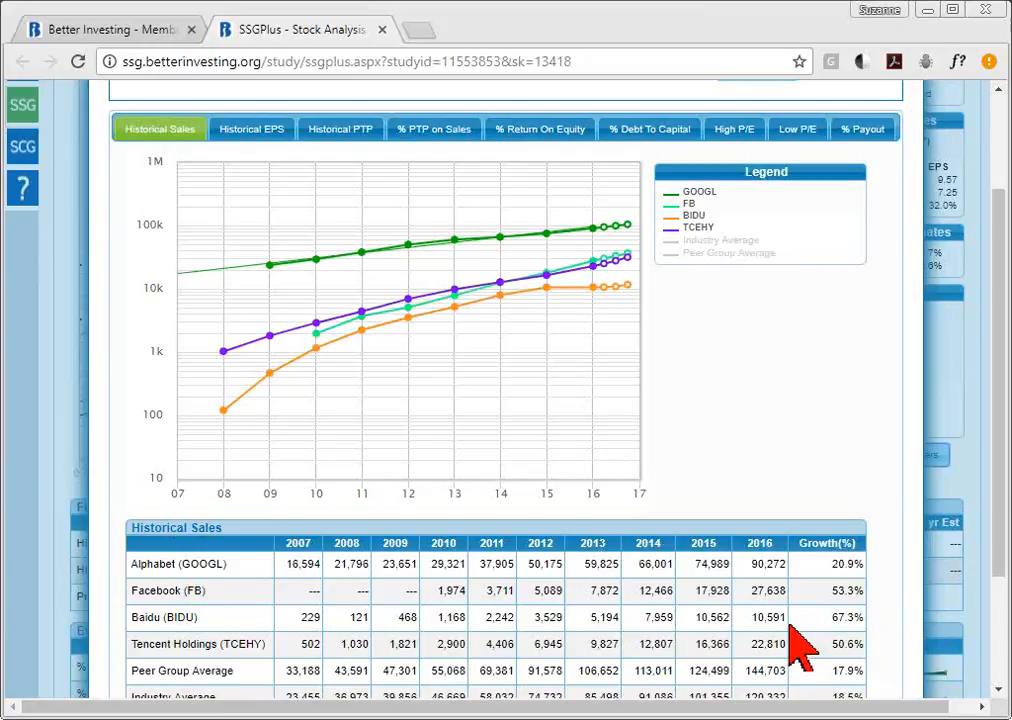
pyautogui.moveTo(1005, 345); pyautogui.dragTo(1004, 280)
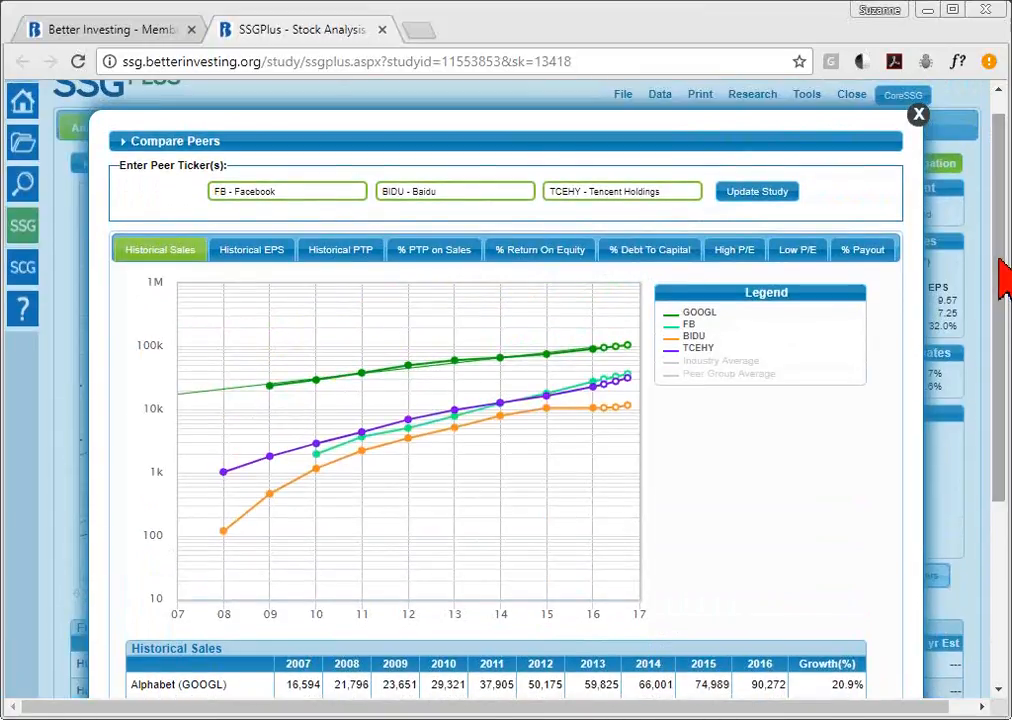
# - Replace the TCEHY peer ticker with Microsoft (MSFT)
pyautogui.click(679, 197)
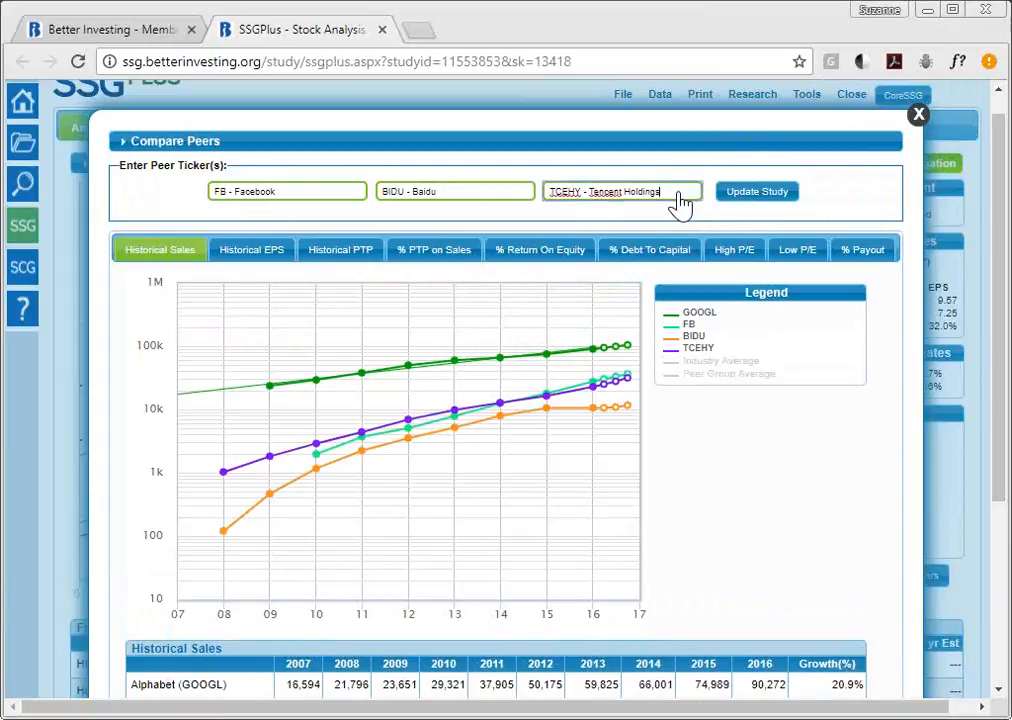
pyautogui.tripleClick(679, 197)
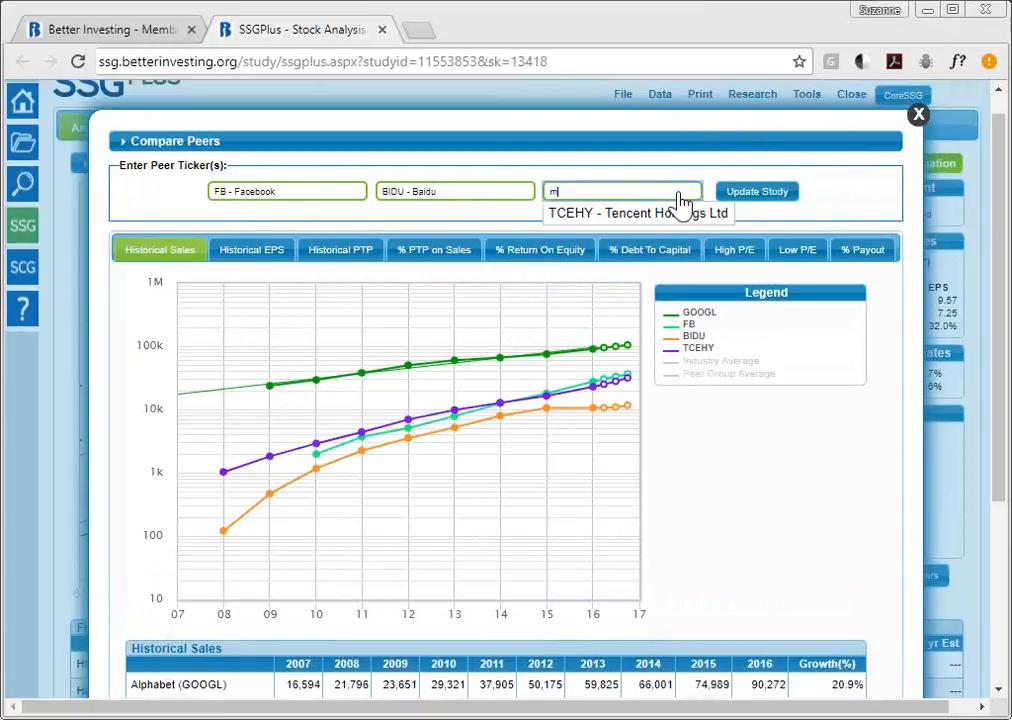
pyautogui.write('m')
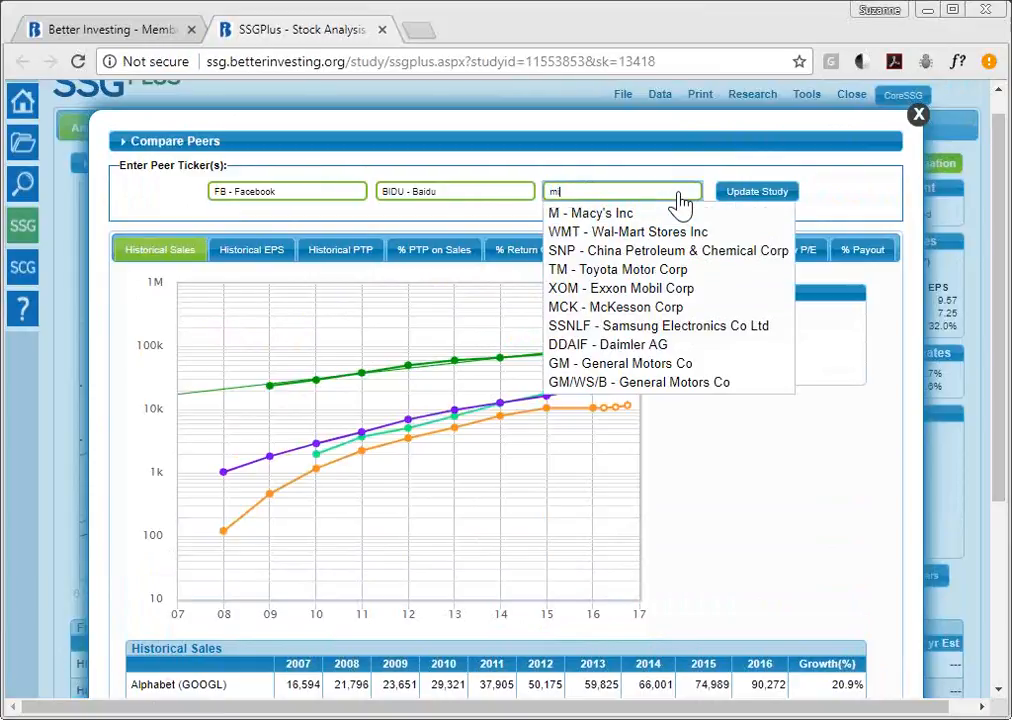
pyautogui.write('icro')
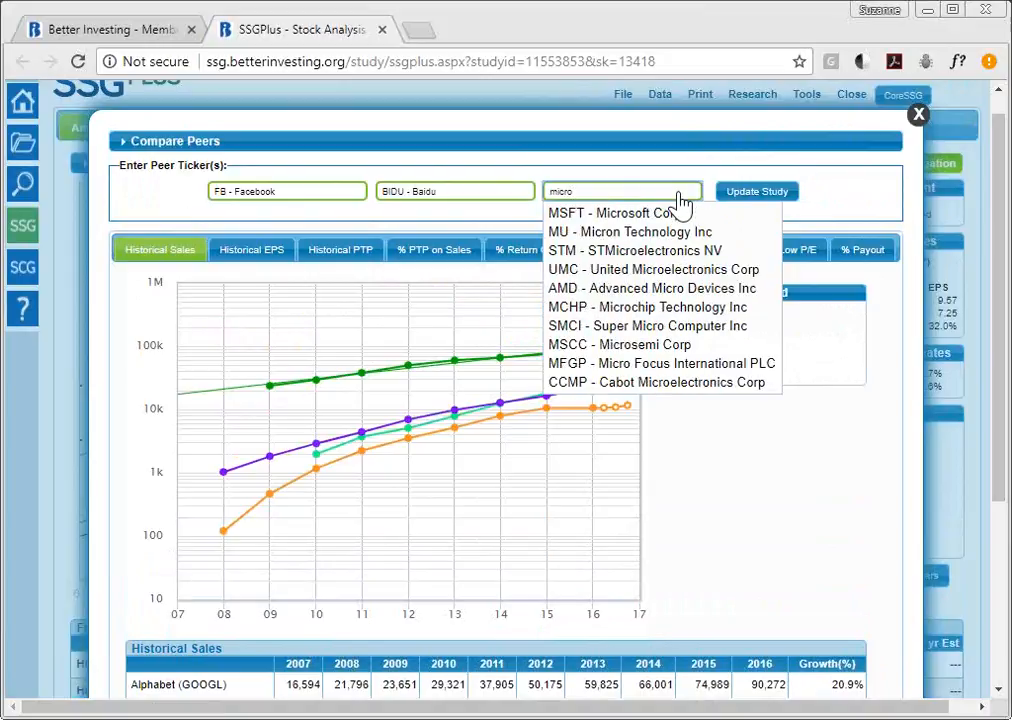
pyautogui.write('s')
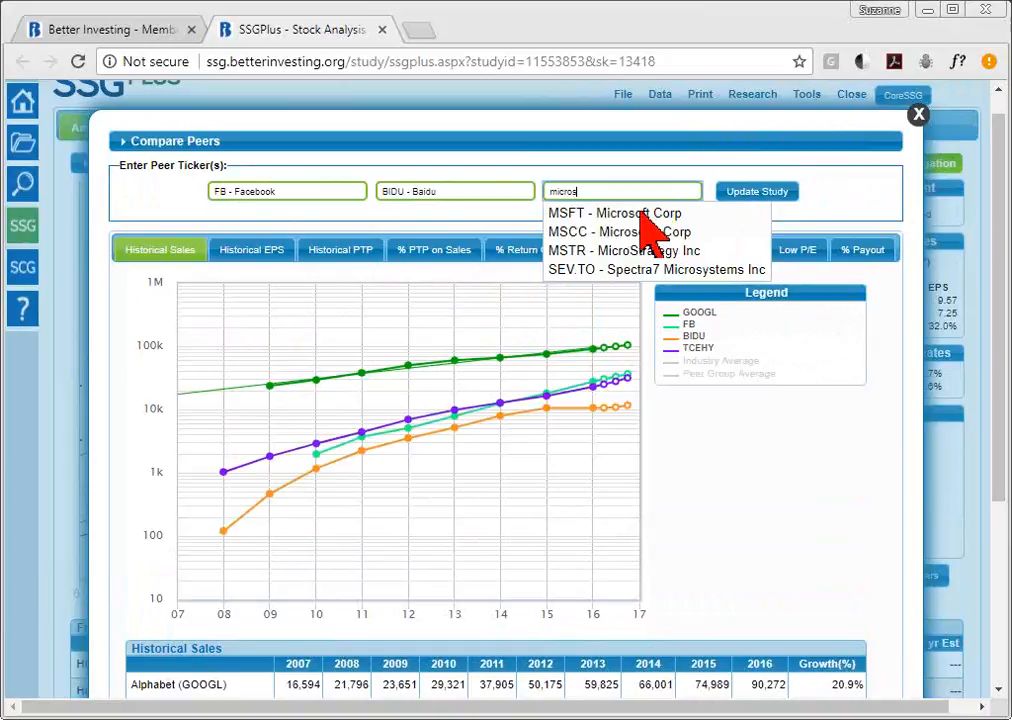
pyautogui.click(641, 213)
# - Replace the BIDU peer ticker with Apple (AAPL) and apply the new peer list
pyautogui.click(471, 204)
pyautogui.tripleClick(472, 204)
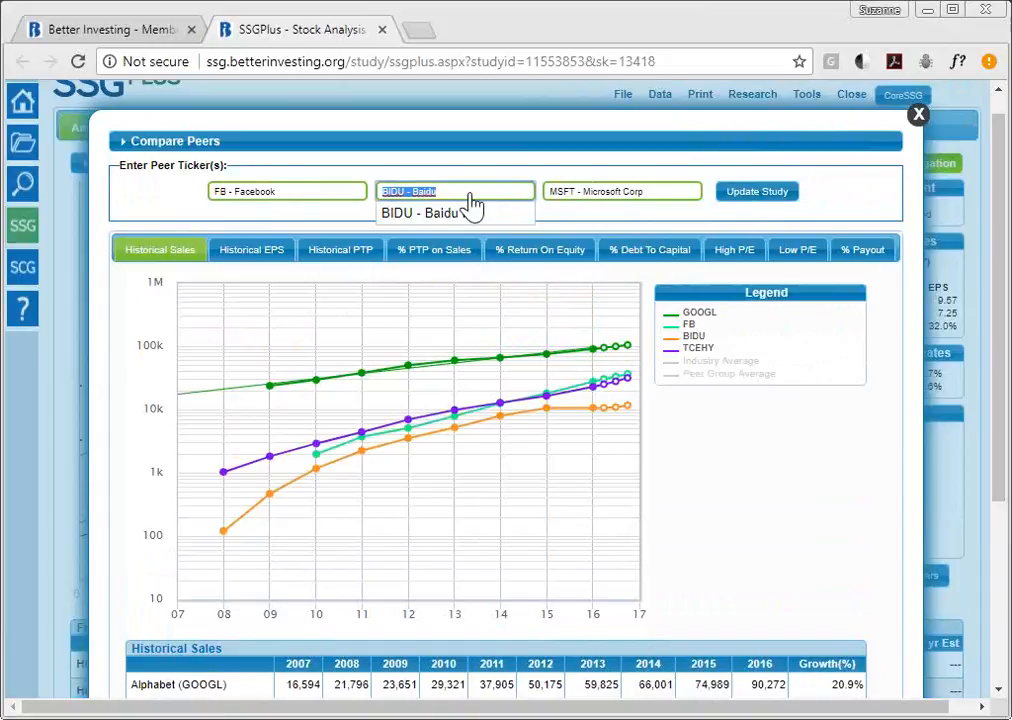
pyautogui.write('yah')
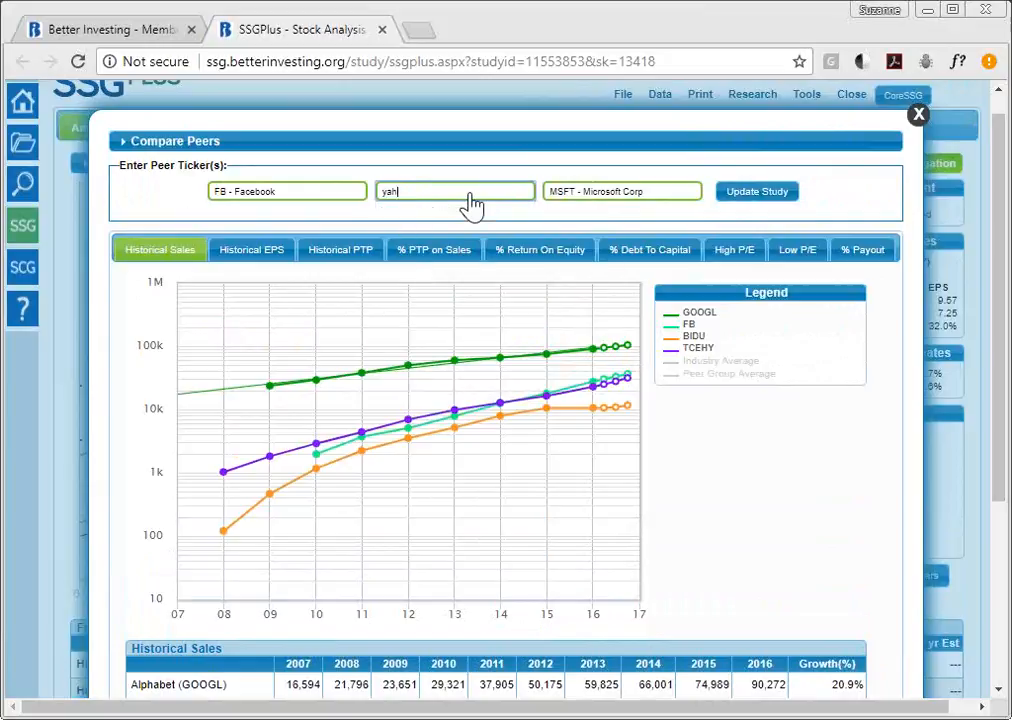
pyautogui.write('oo')
pyautogui.press('BackSpace')
pyautogui.press('BackSpace')
pyautogui.press('BackSpace')
pyautogui.press('BackSpace')
pyautogui.press('BackSpace')
pyautogui.write('a')
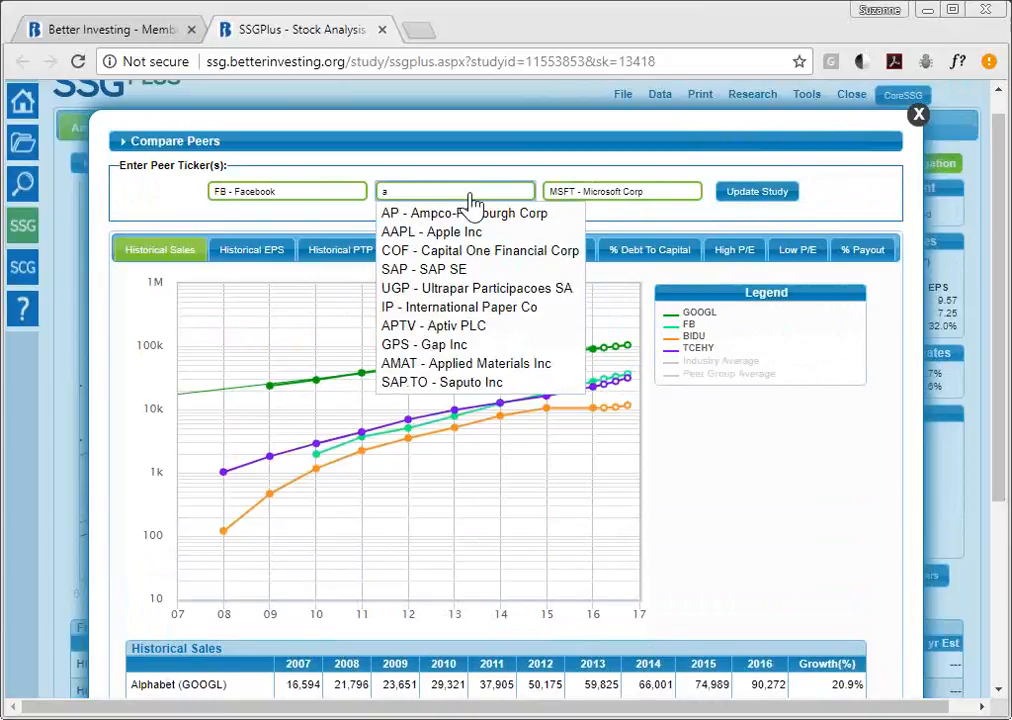
pyautogui.write('apl')
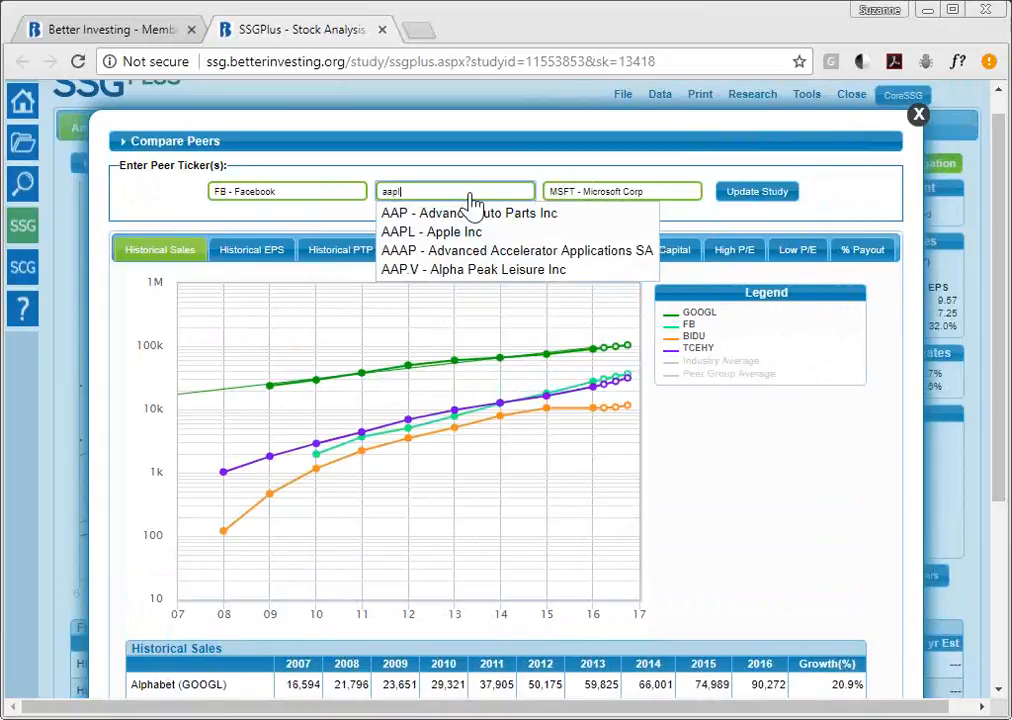
pyautogui.click(474, 213)
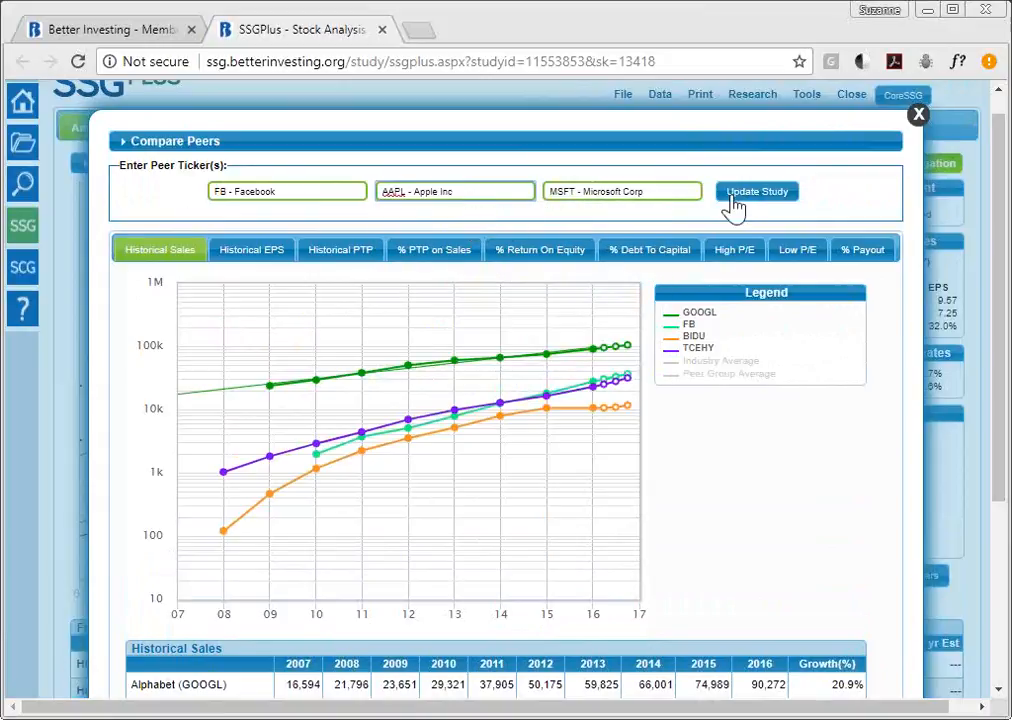
pyautogui.click(794, 196)
# - Refresh the study, plot the AAPL and MSFT sales lines, and scroll to the sales table
pyautogui.click(777, 197)
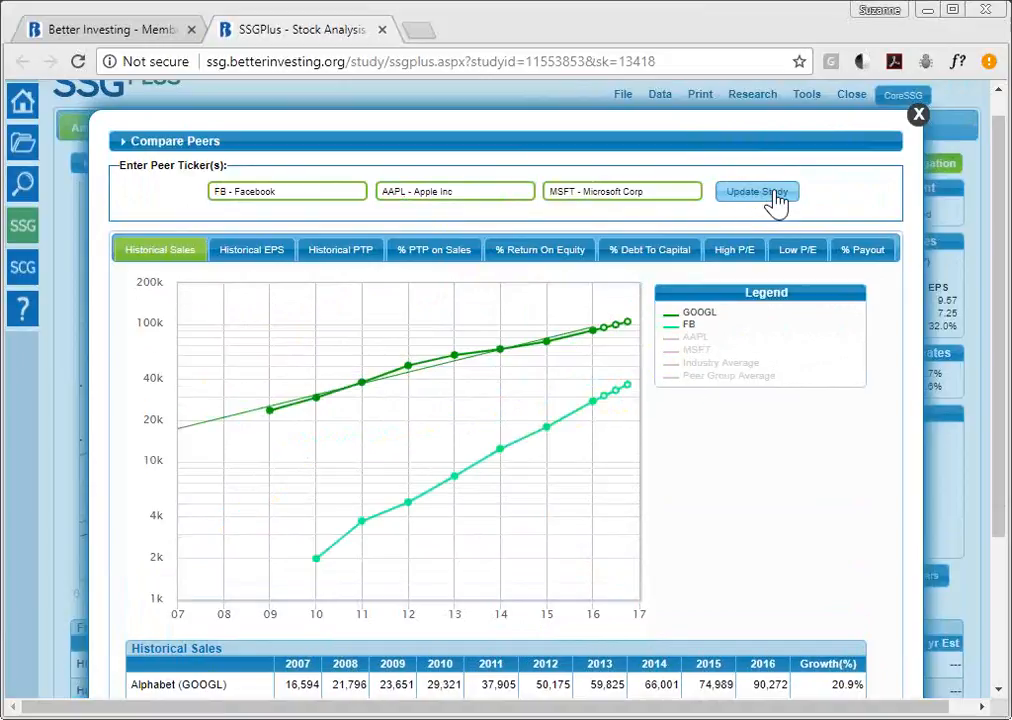
pyautogui.click(700, 339)
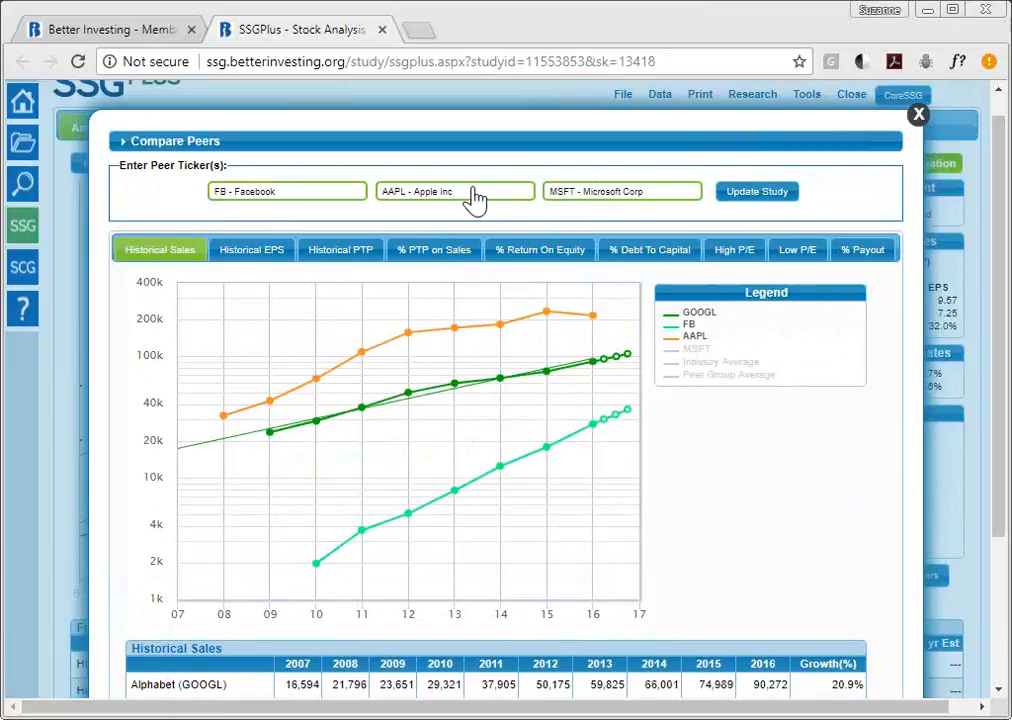
pyautogui.click(697, 349)
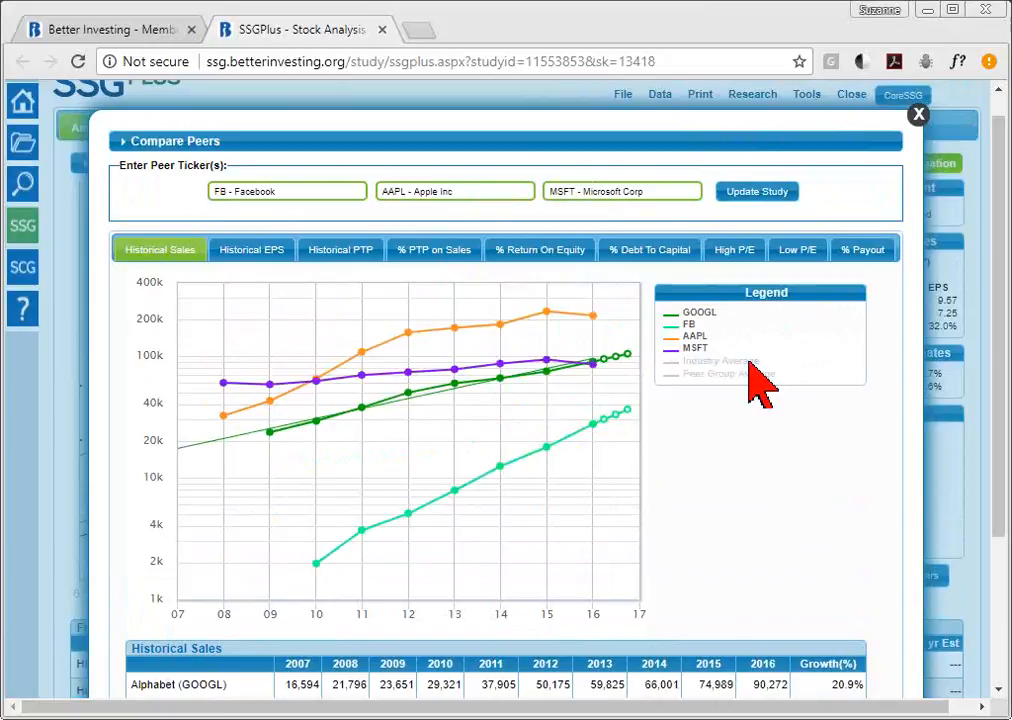
pyautogui.moveTo(503, 398)
pyautogui.moveTo(621, 366)
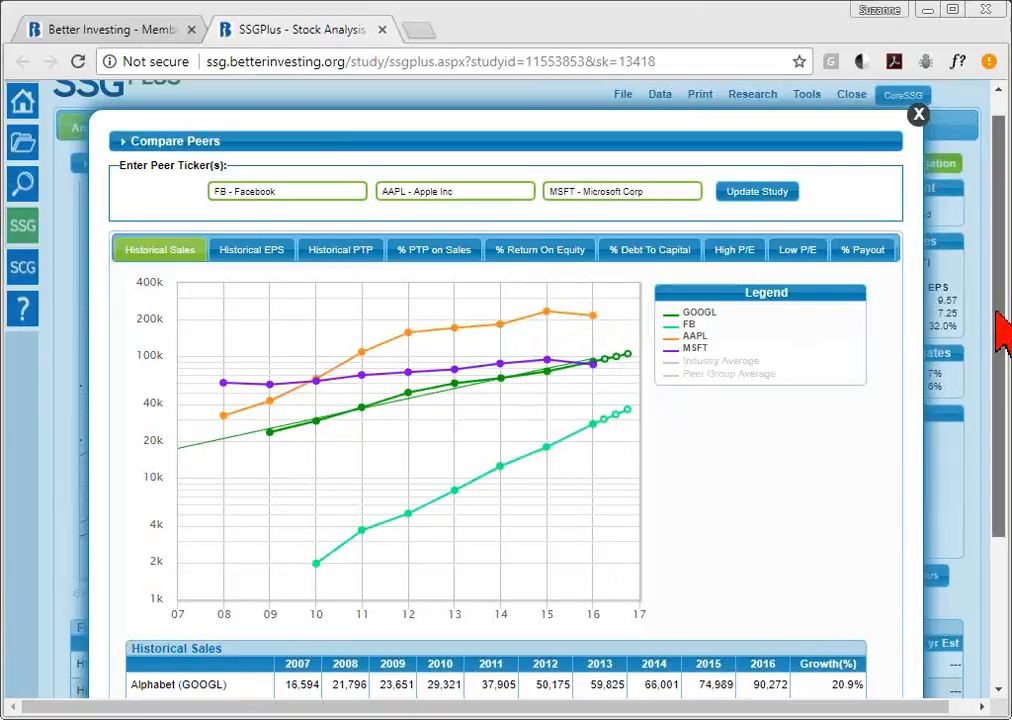
pyautogui.scroll(-2, 1006, 322)
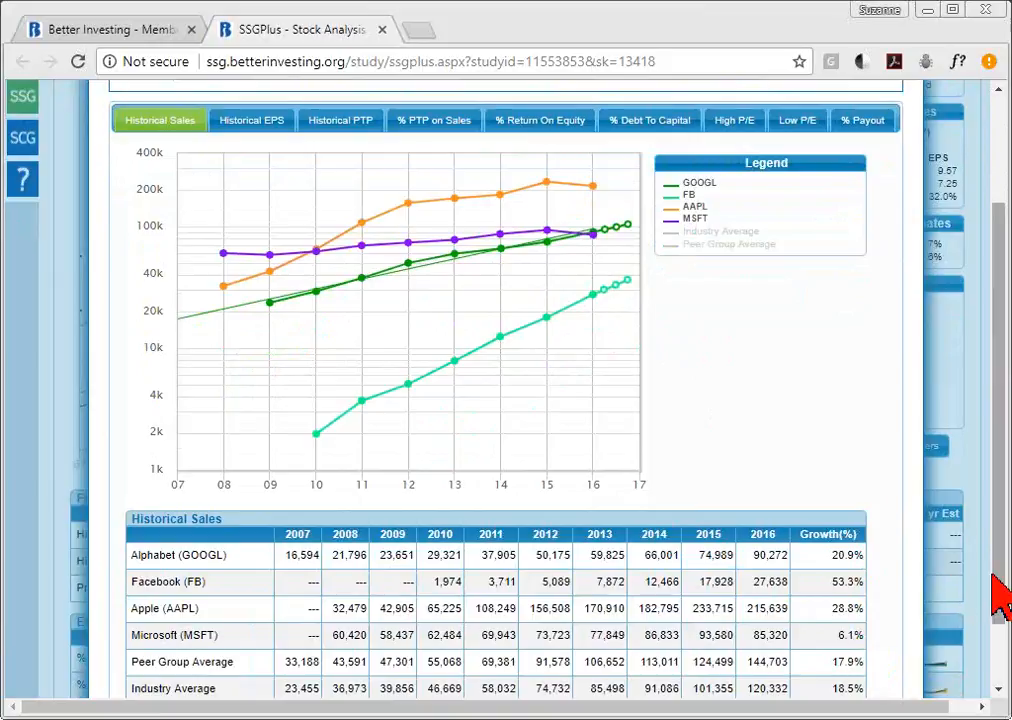
# - Step through Historical EPS, Historical PTP, % PTP on Sales, % Return On Equity and % Debt To Capital comparisons
pyautogui.moveTo(1000, 588); pyautogui.dragTo(1001, 542)
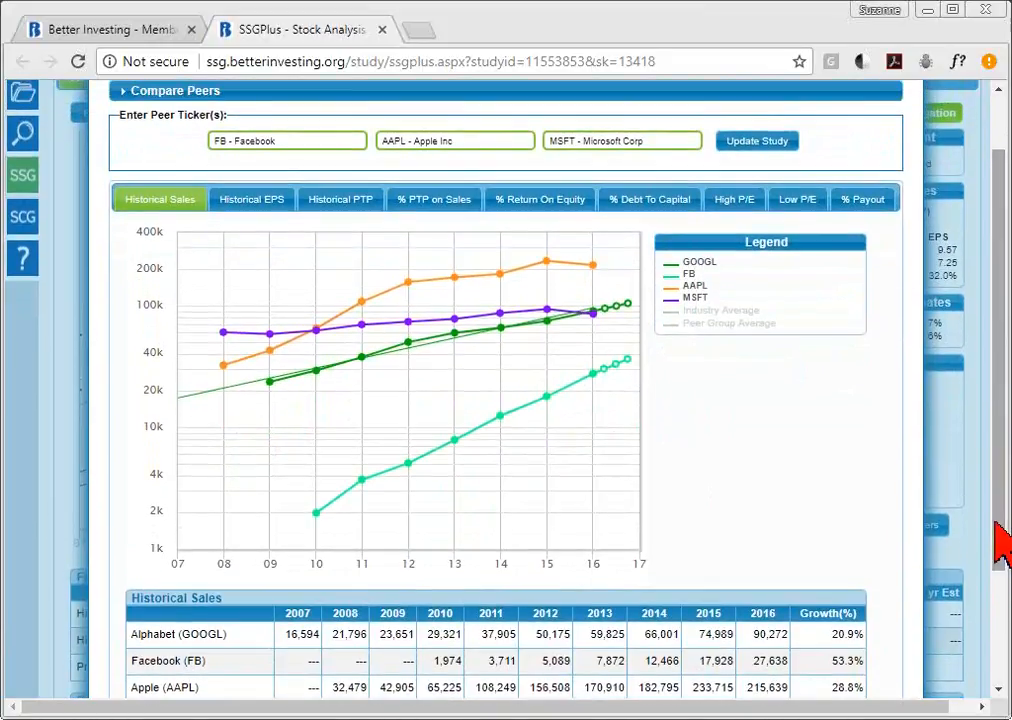
pyautogui.click(256, 211)
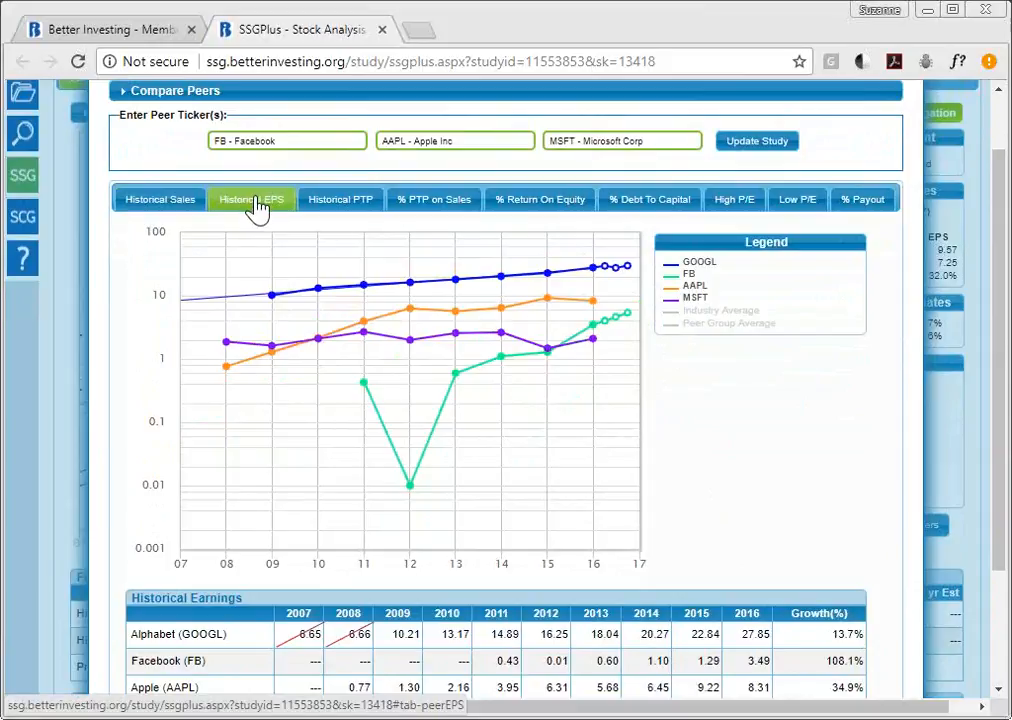
pyautogui.click(331, 207)
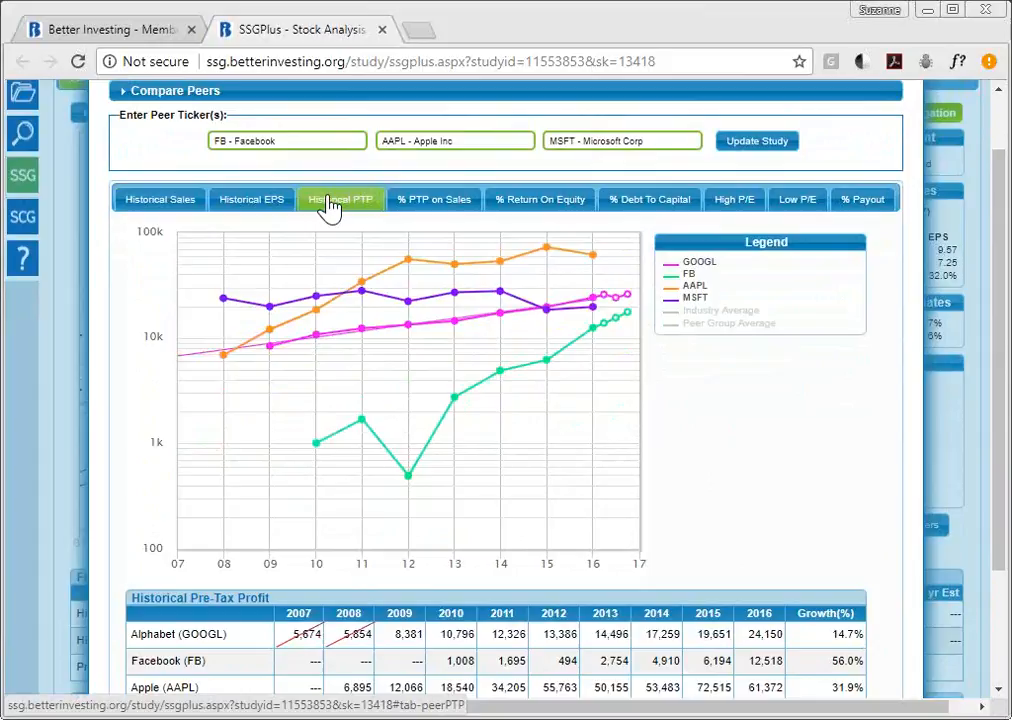
pyautogui.click(426, 210)
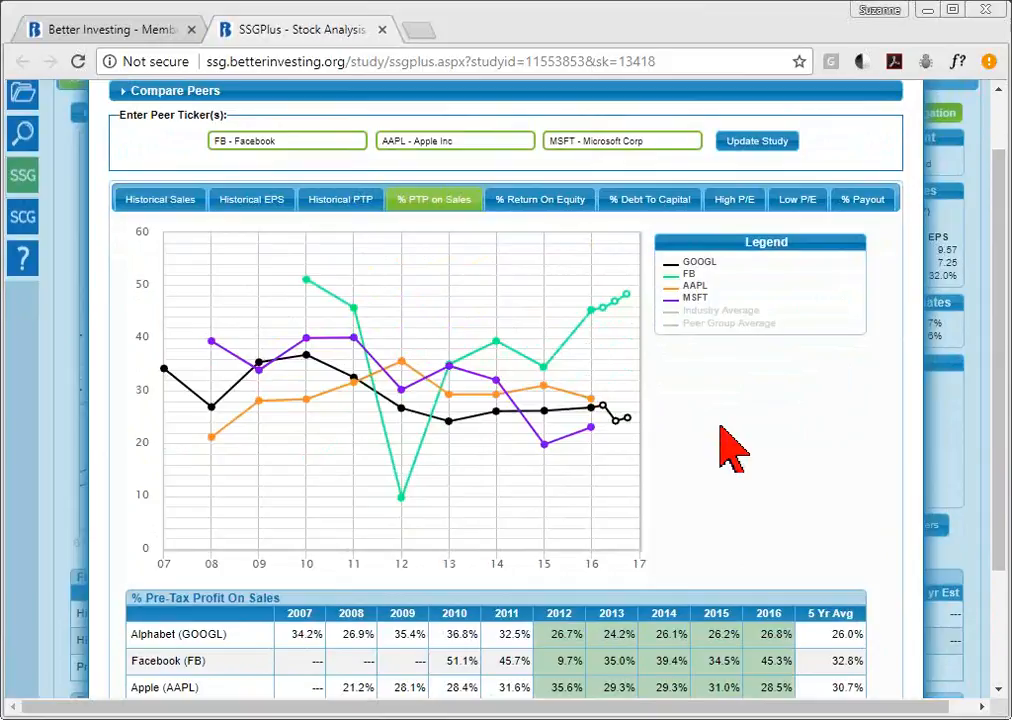
pyautogui.click(530, 205)
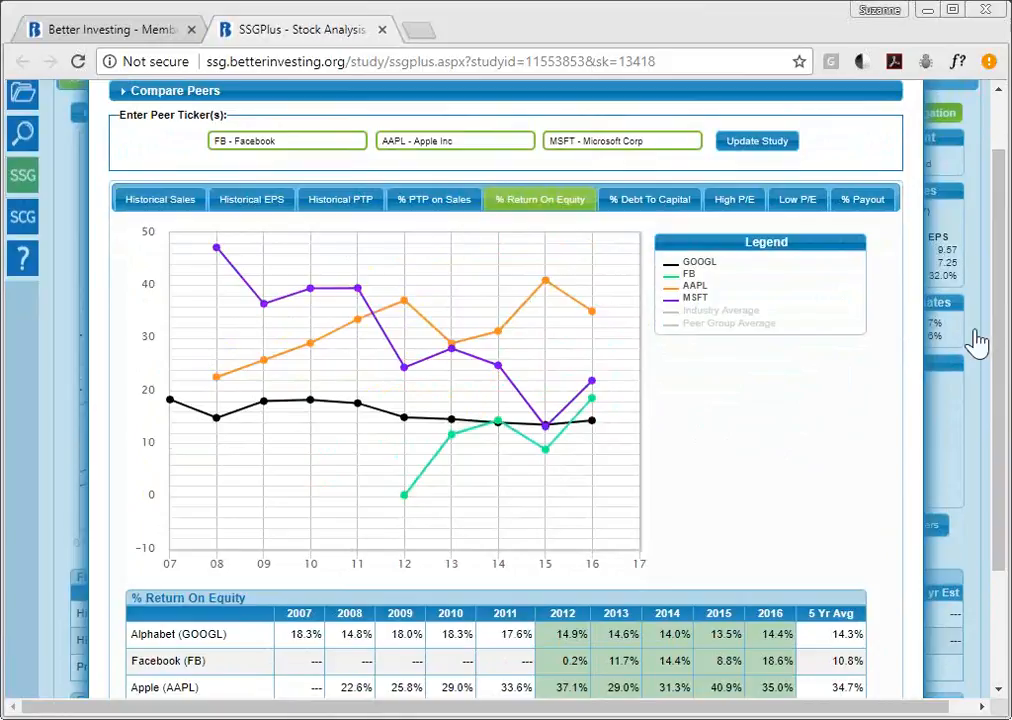
pyautogui.click(634, 208)
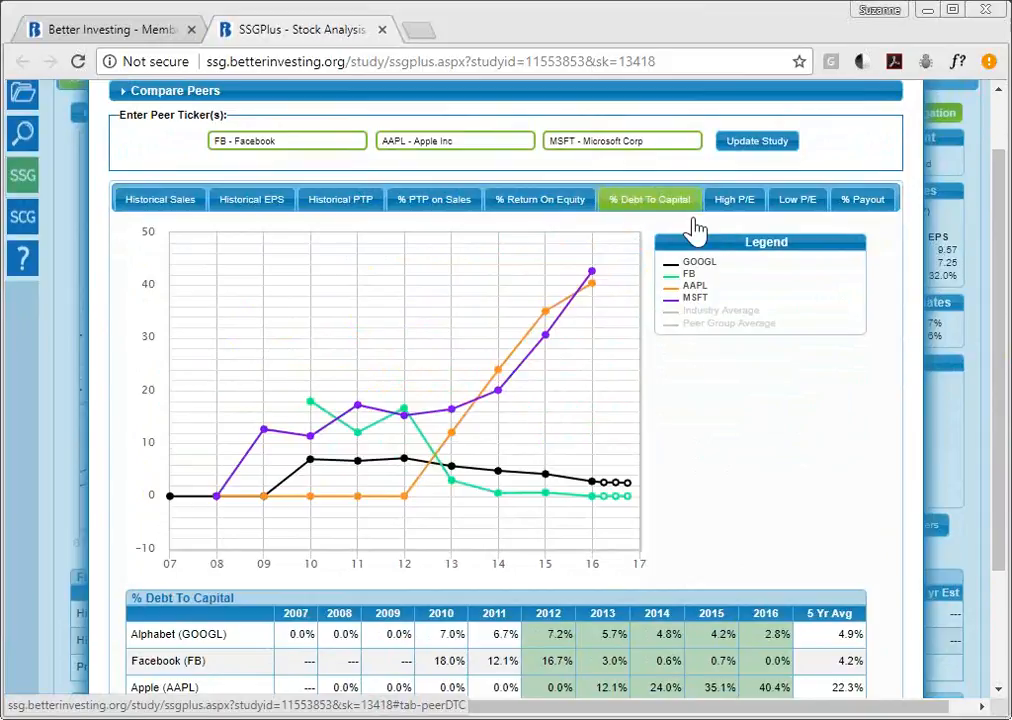
pyautogui.moveTo(1003, 273); pyautogui.dragTo(1003, 325)
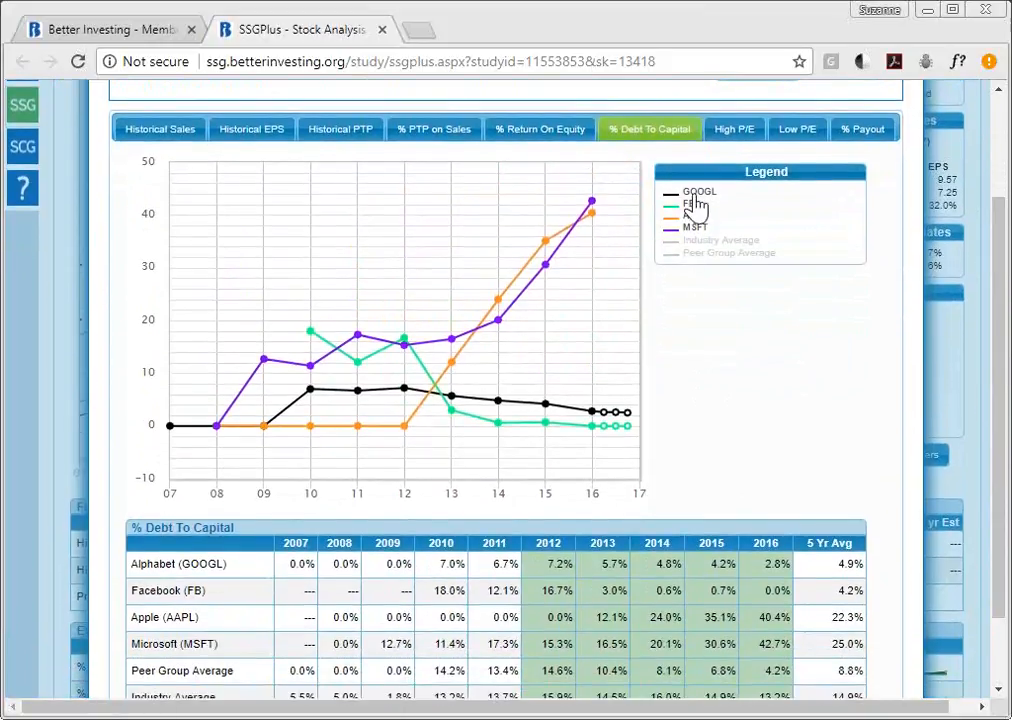
pyautogui.click(697, 194)
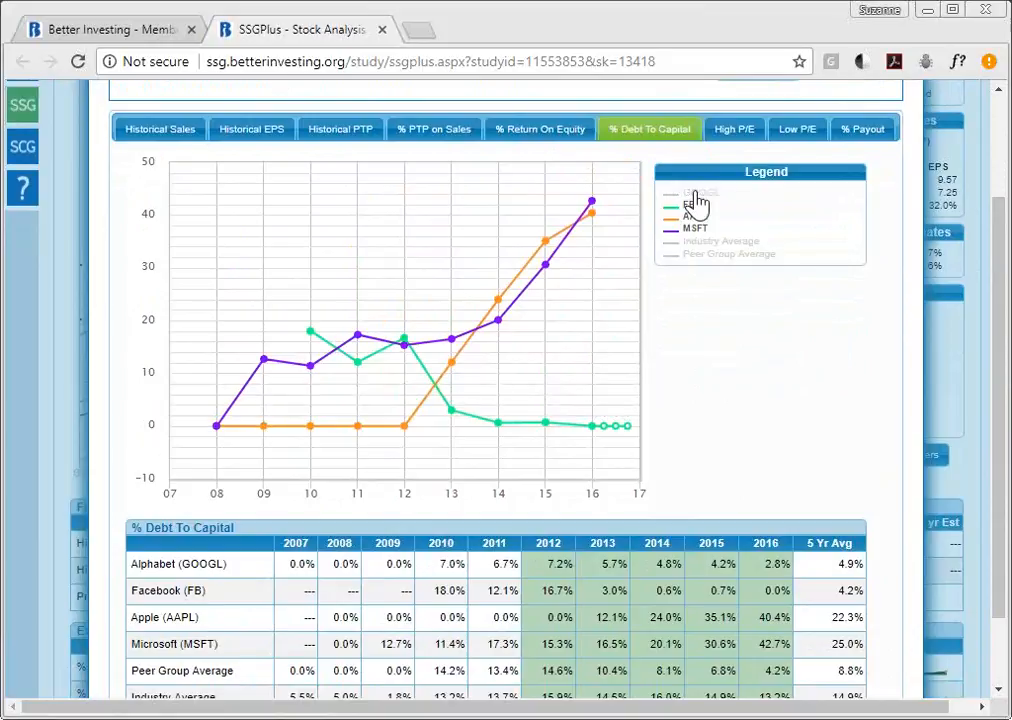
pyautogui.click(697, 194)
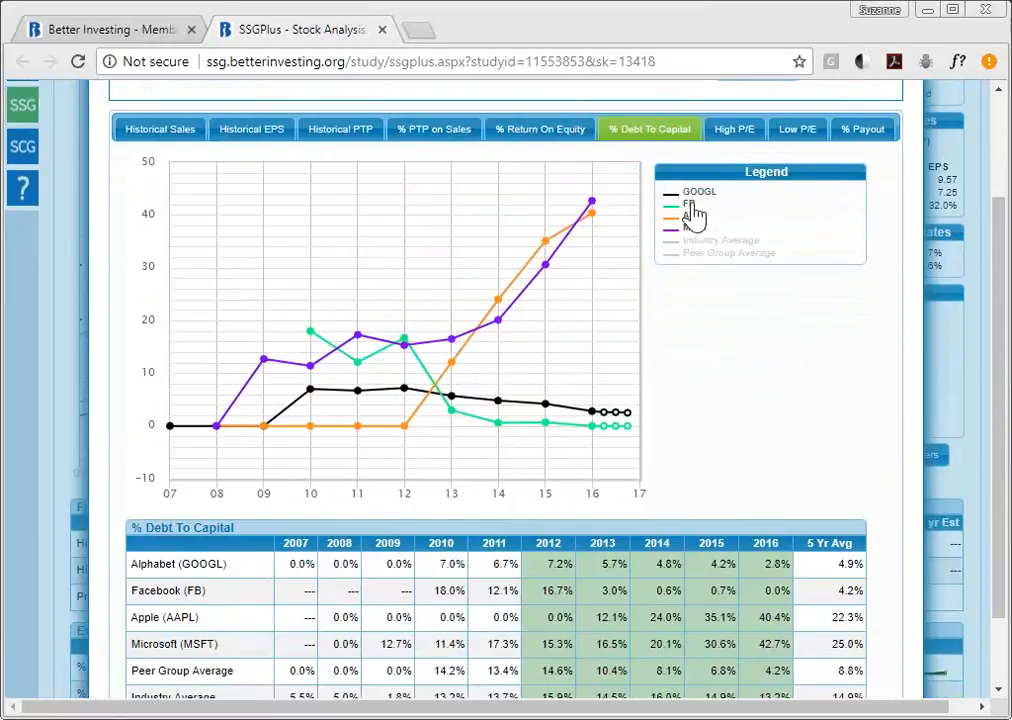
pyautogui.click(689, 206)
pyautogui.click(690, 207)
# - Open the High P/E comparison and hide Facebook's 4,500 outlier so the chart rescales to 60
pyautogui.click(737, 132)
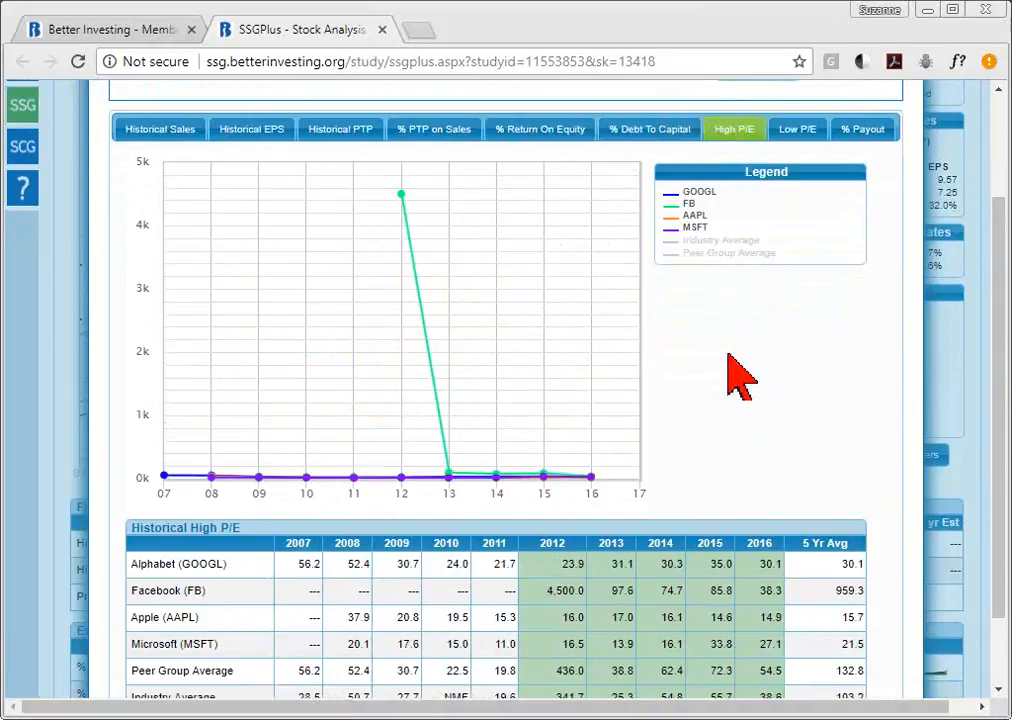
pyautogui.click(689, 205)
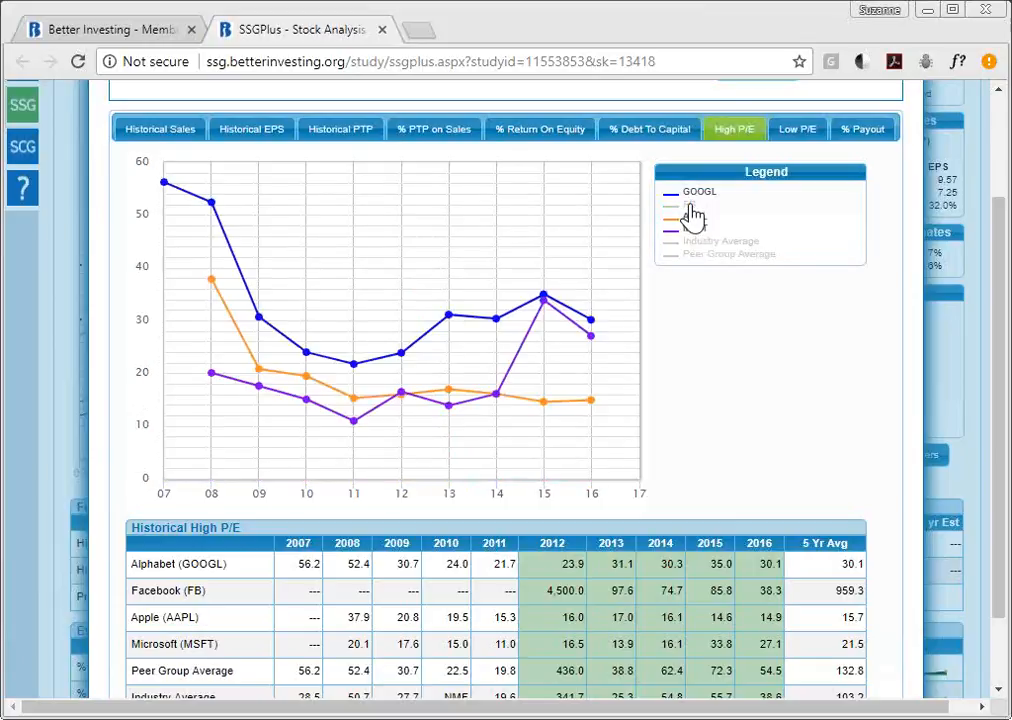
pyautogui.click(690, 208)
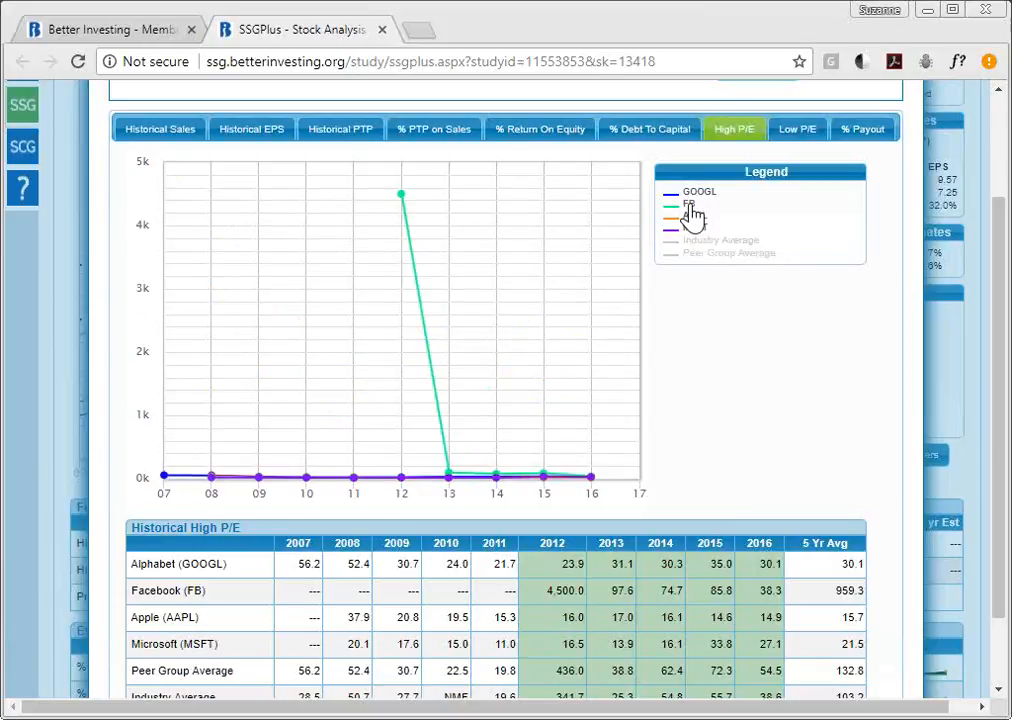
pyautogui.moveTo(408, 250)
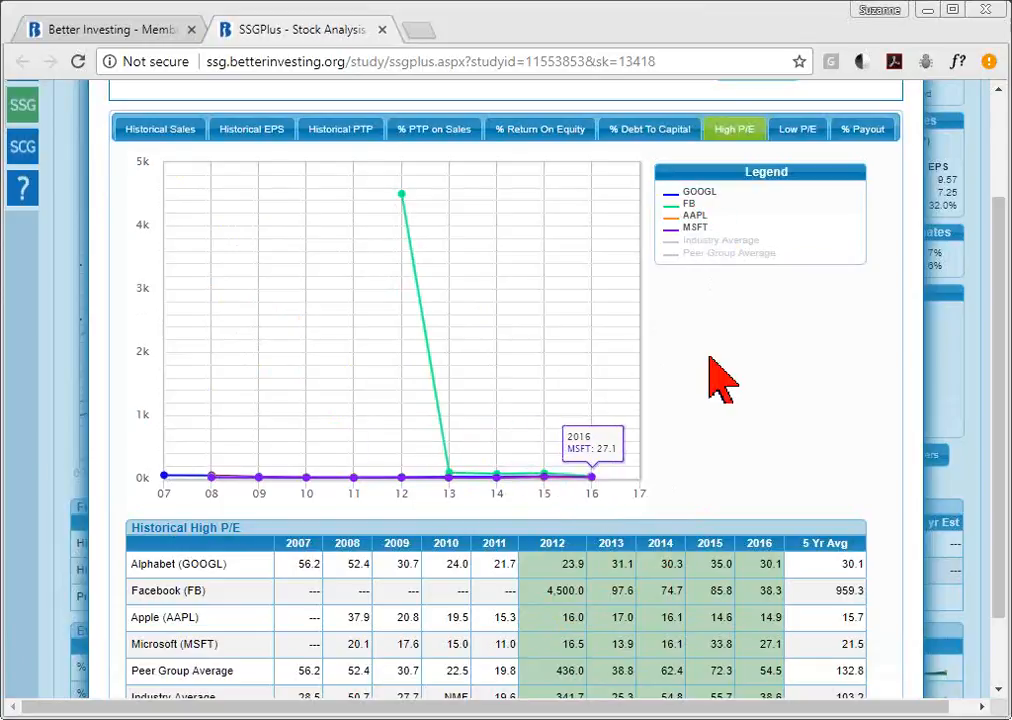
pyautogui.click(689, 206)
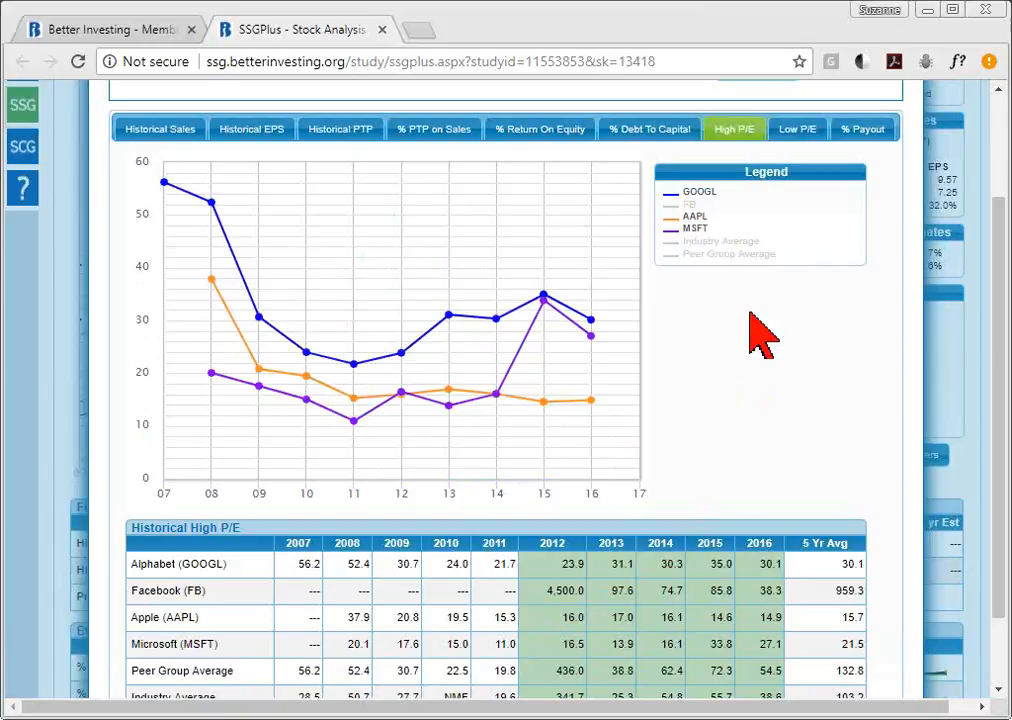
pyautogui.moveTo(594, 309)
pyautogui.moveTo(493, 317)
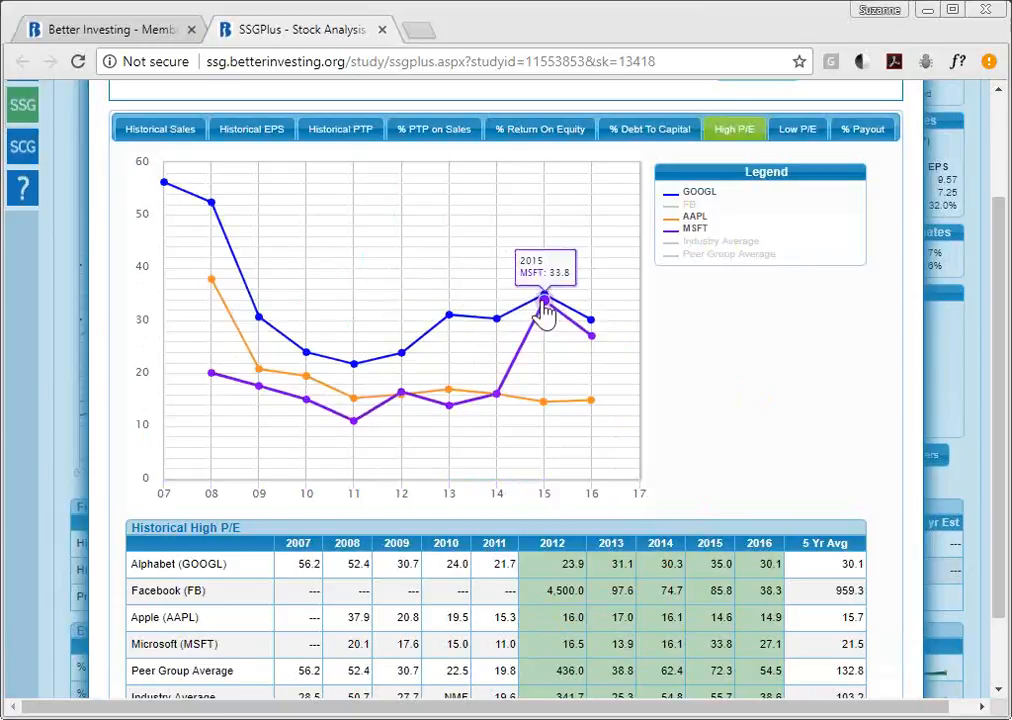
pyautogui.moveTo(392, 350)
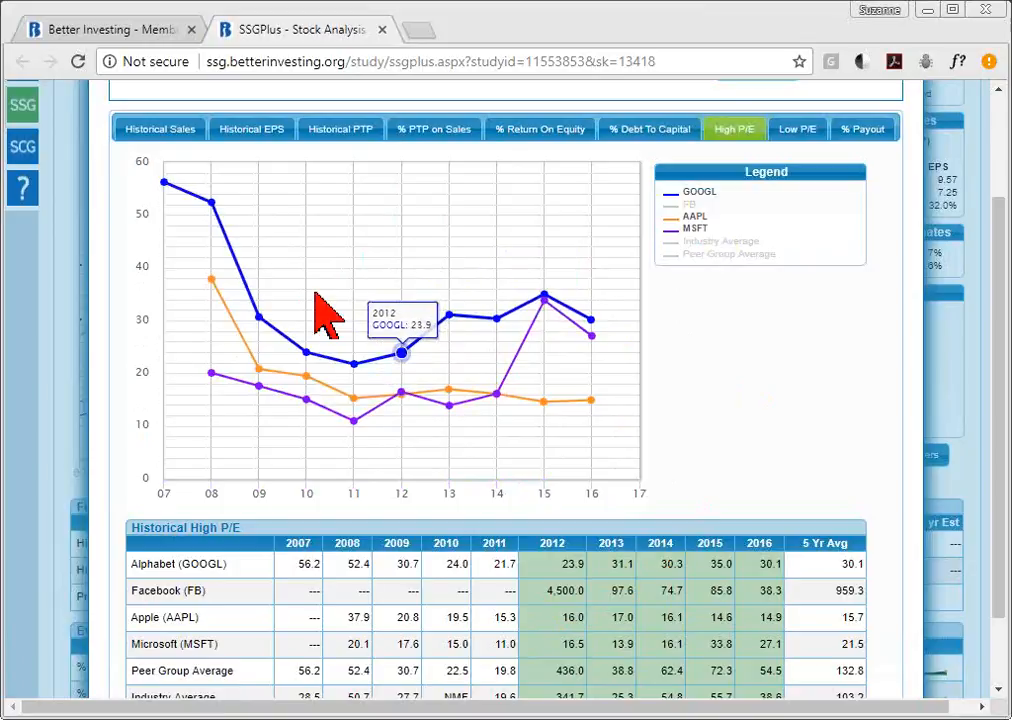
pyautogui.moveTo(253, 310)
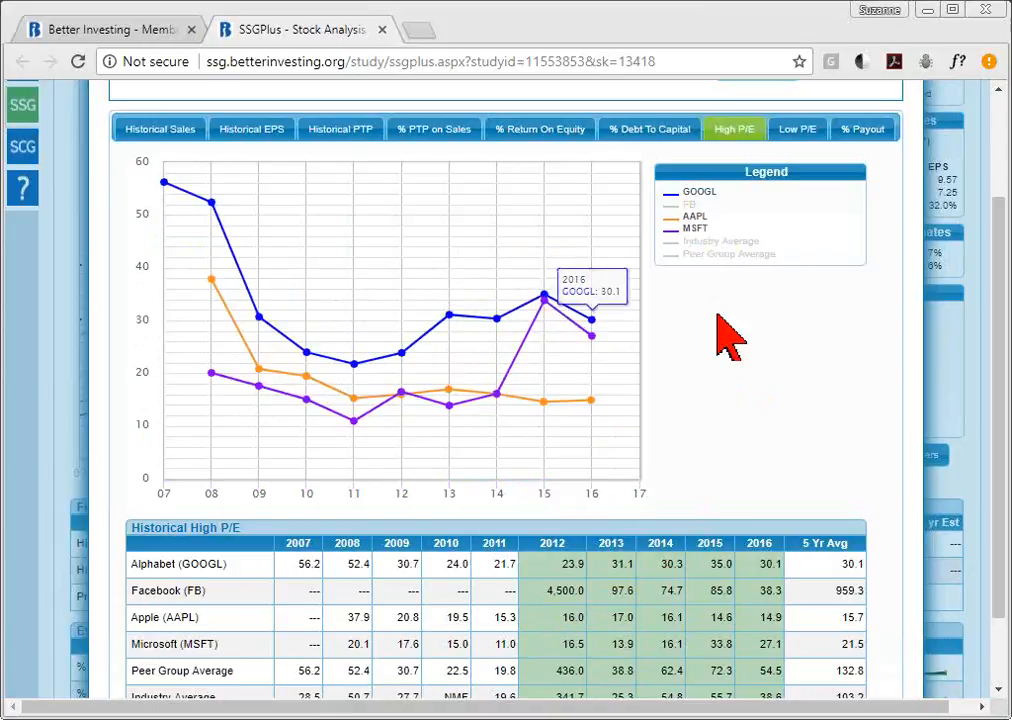
pyautogui.moveTo(580, 405)
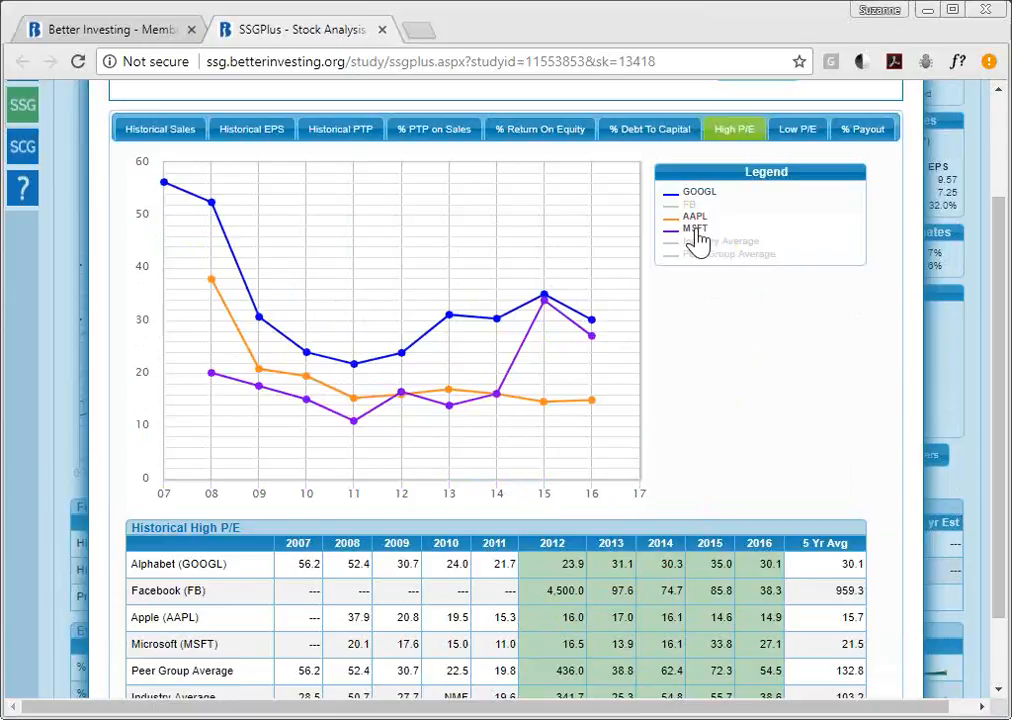
# - Go through Low P/E to the % Payout comparison with Facebook hidden, scrolled back to the tickers
pyautogui.click(797, 134)
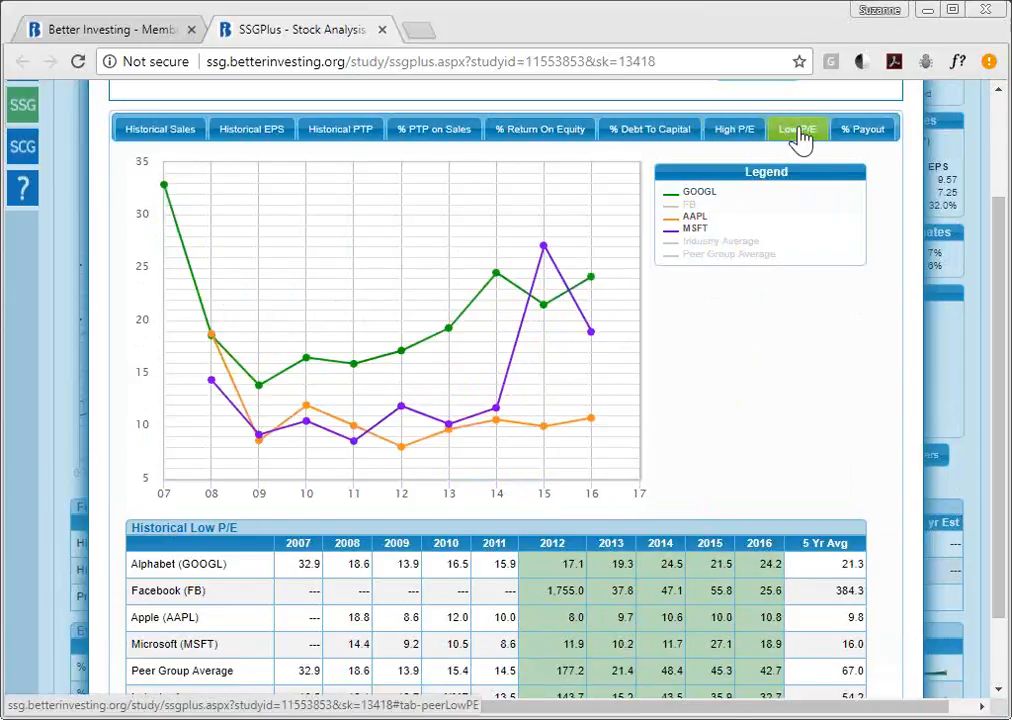
pyautogui.click(876, 141)
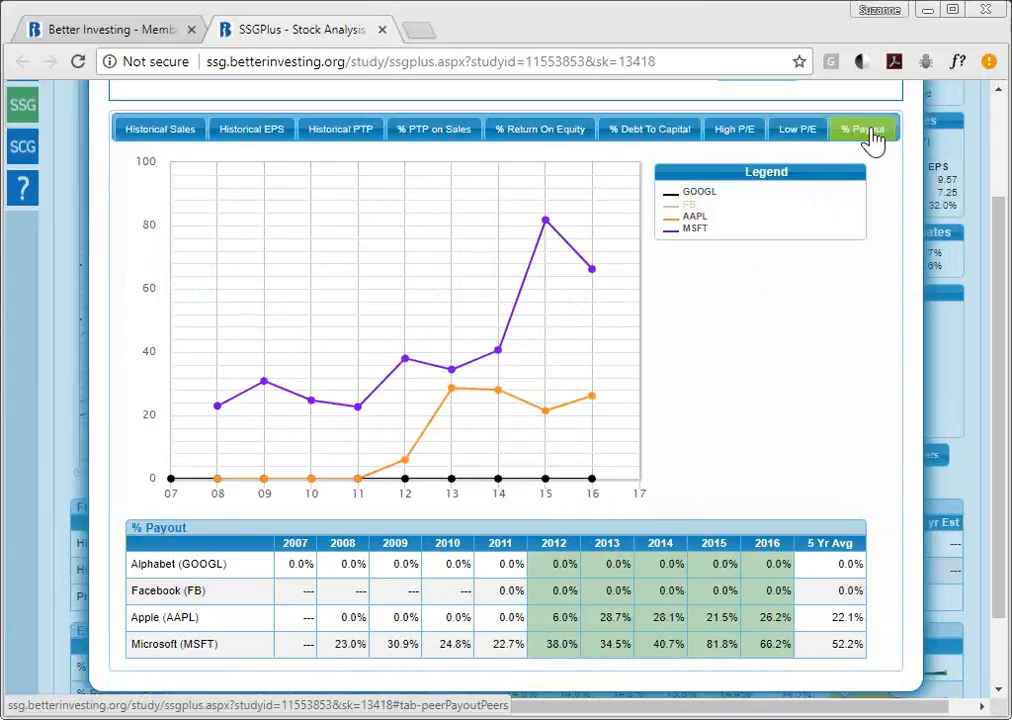
pyautogui.click(690, 207)
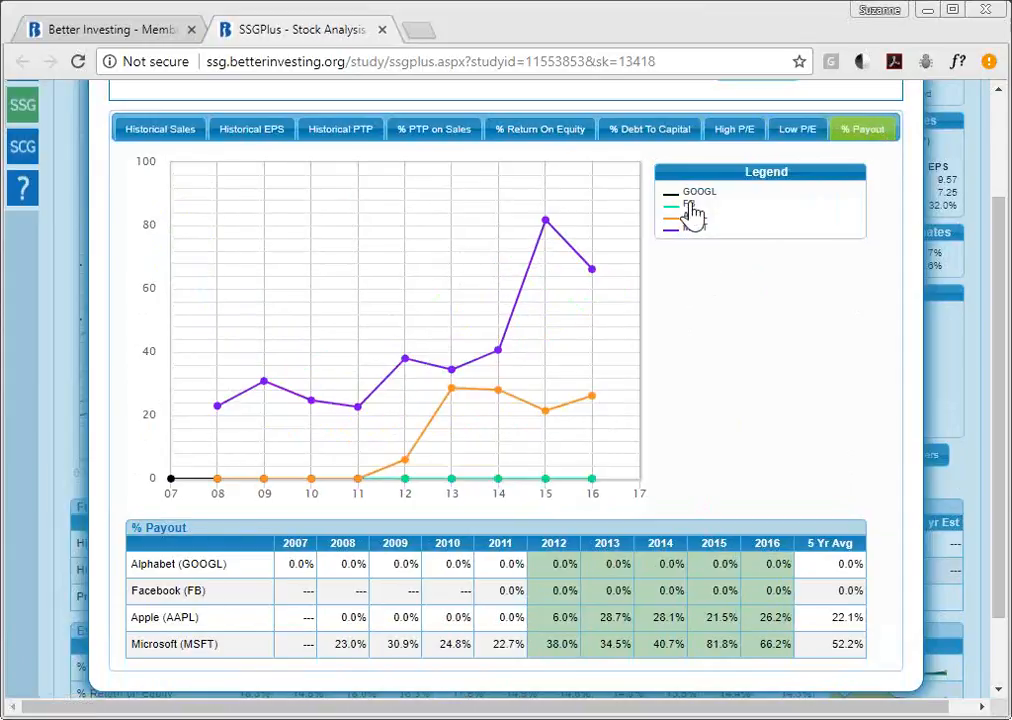
pyautogui.click(690, 207)
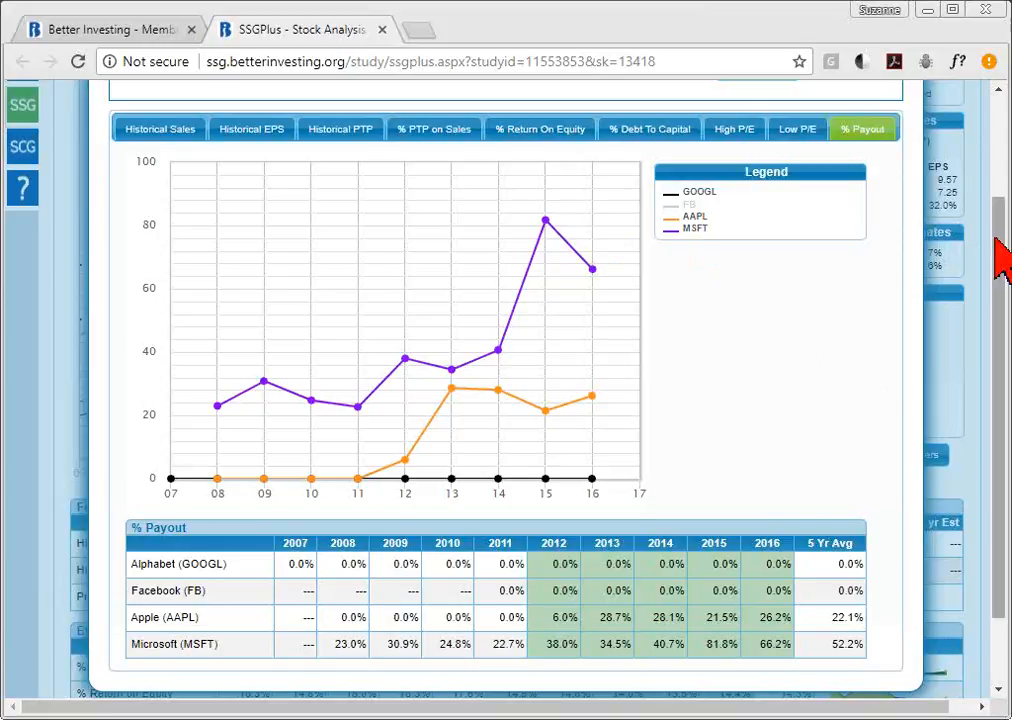
pyautogui.moveTo(1004, 258); pyautogui.dragTo(1000, 185)
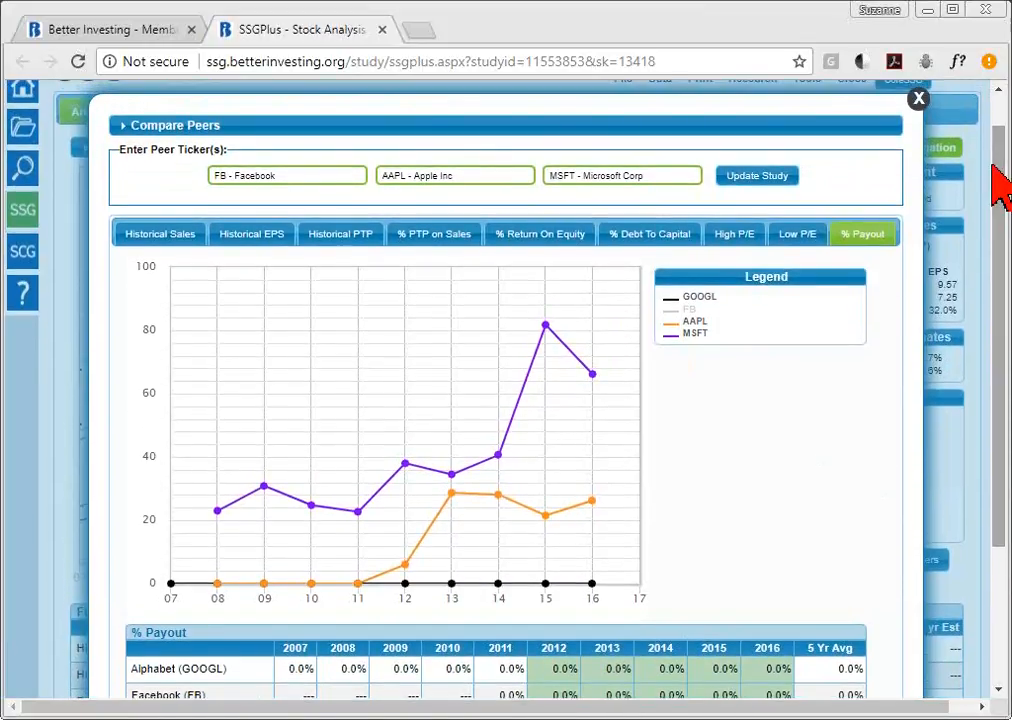
# - Cycle through the Historical Sales, Historical EPS and % PTP on Sales comparisons, ending on Historical PTP
pyautogui.click(177, 239)
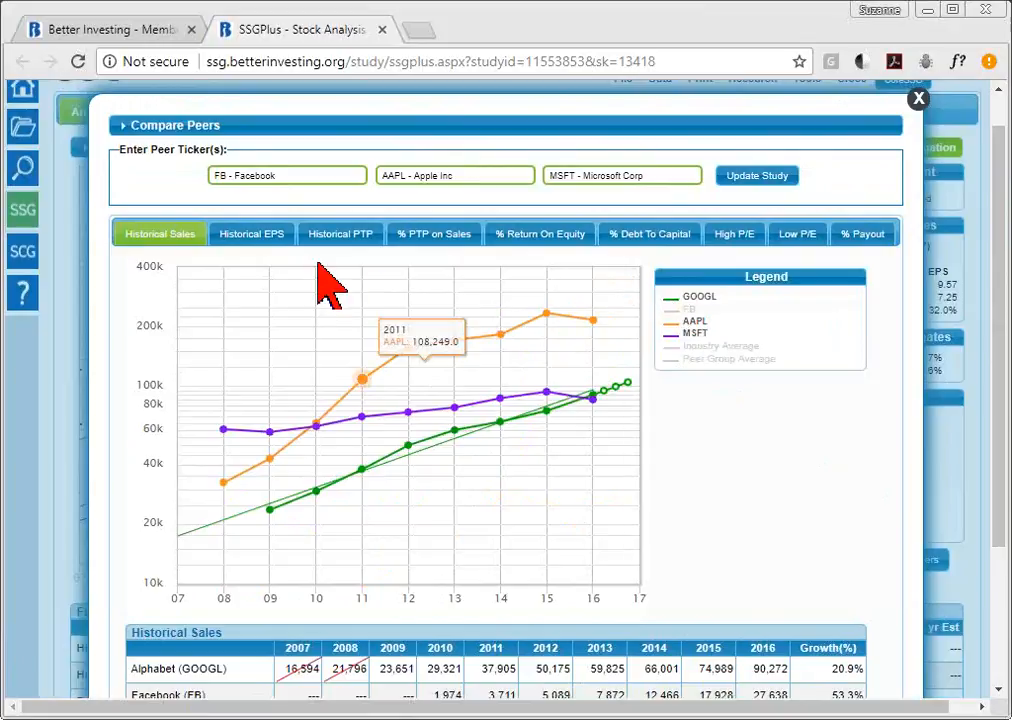
pyautogui.click(252, 247)
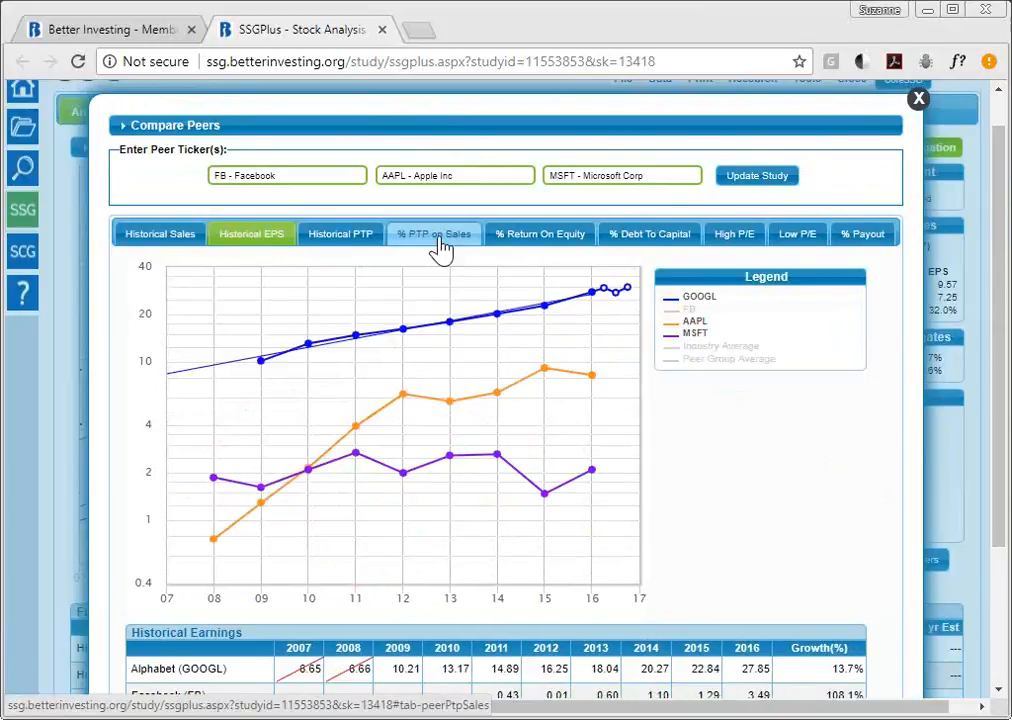
pyautogui.click(441, 249)
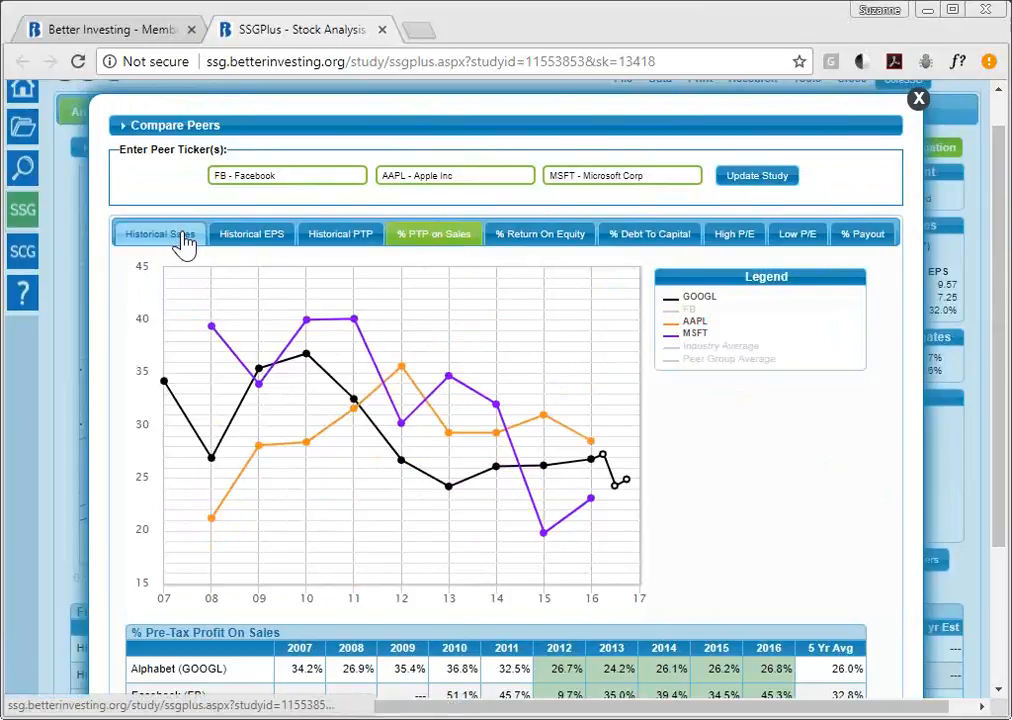
pyautogui.click(347, 238)
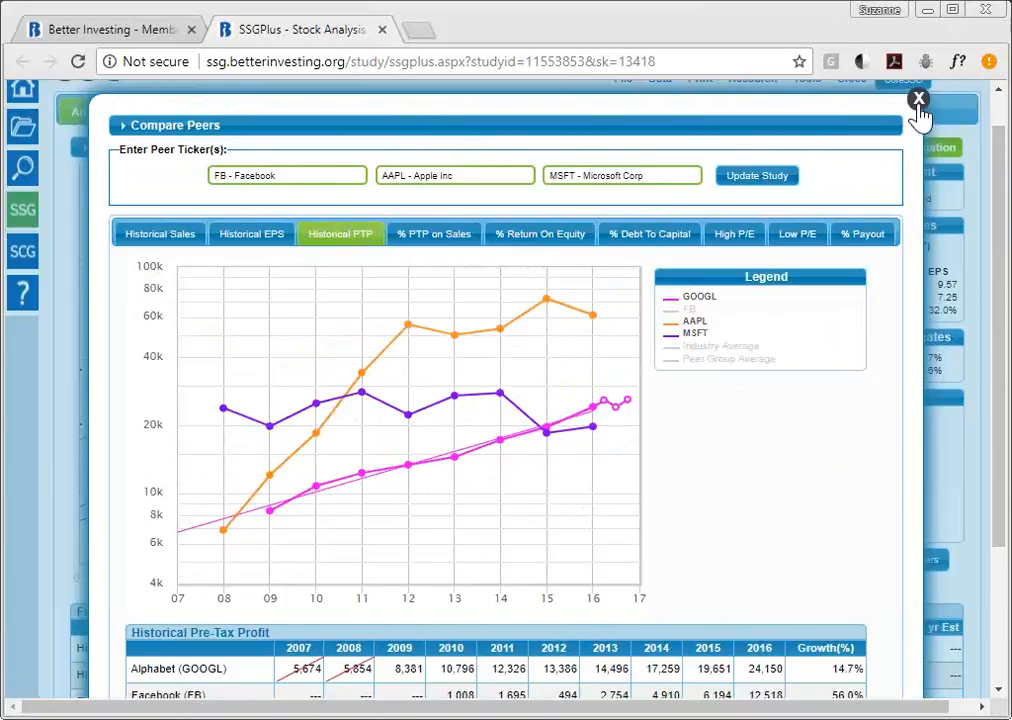
# - Reopen Compare Peers on % Return On Equity and scroll down to the Industry Average row
pyautogui.click(917, 100)
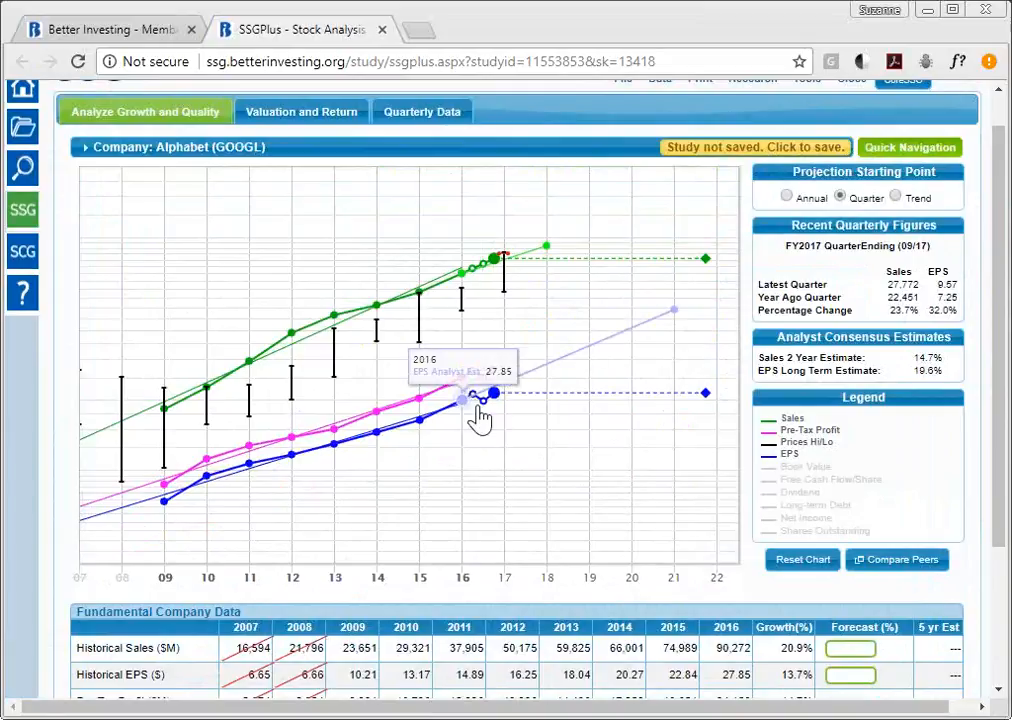
pyautogui.click(915, 567)
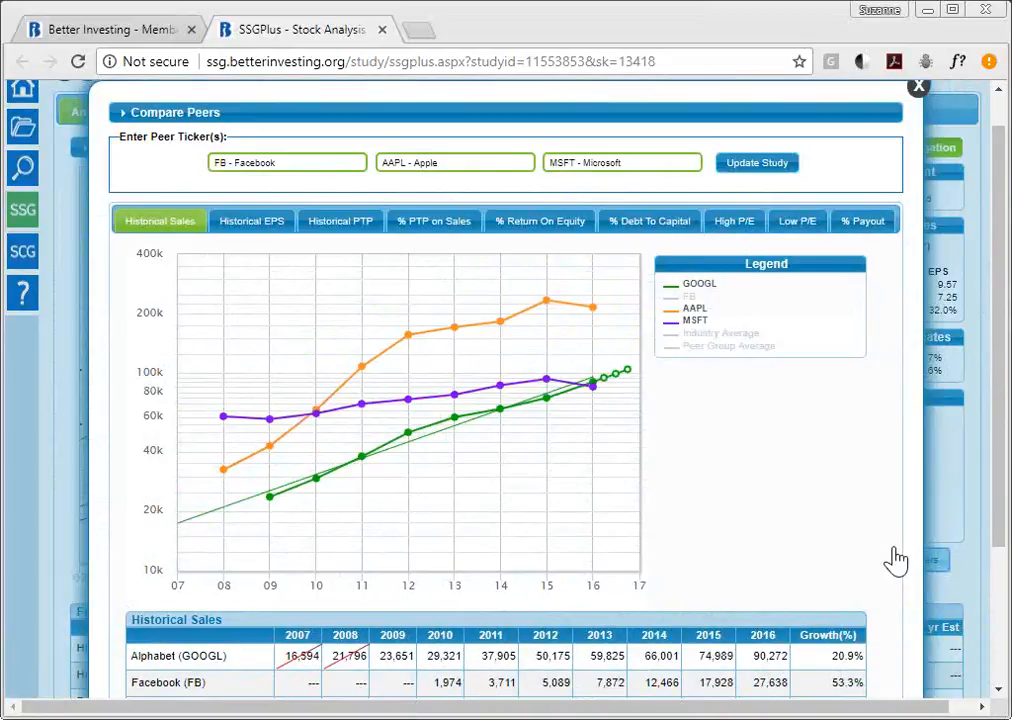
pyautogui.click(533, 226)
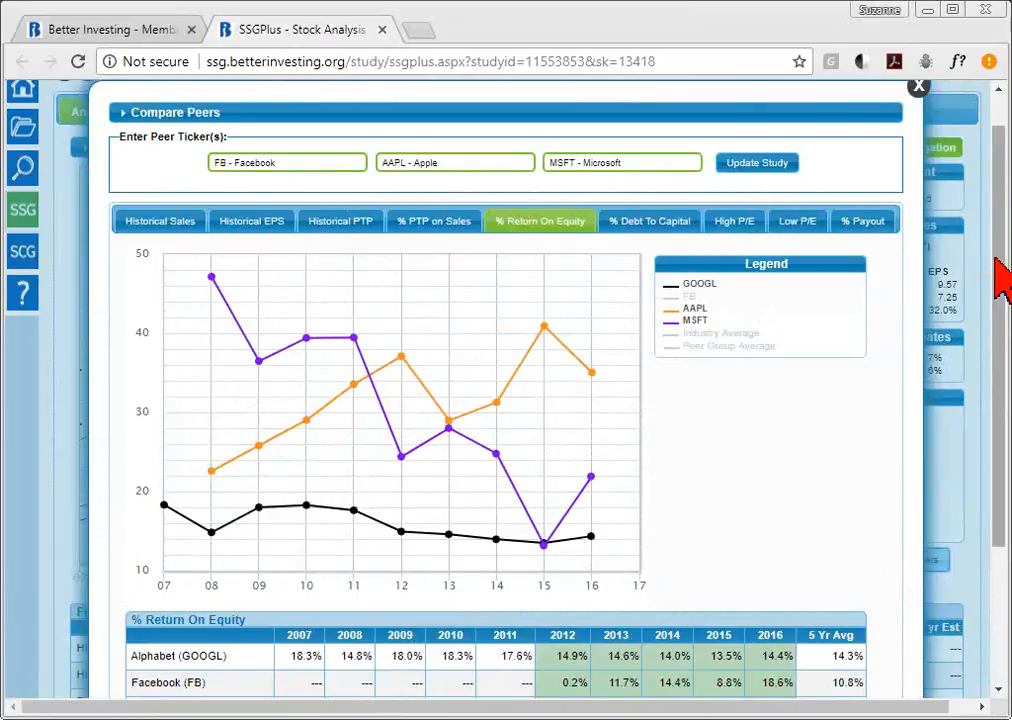
pyautogui.scroll(-3, 1000, 290)
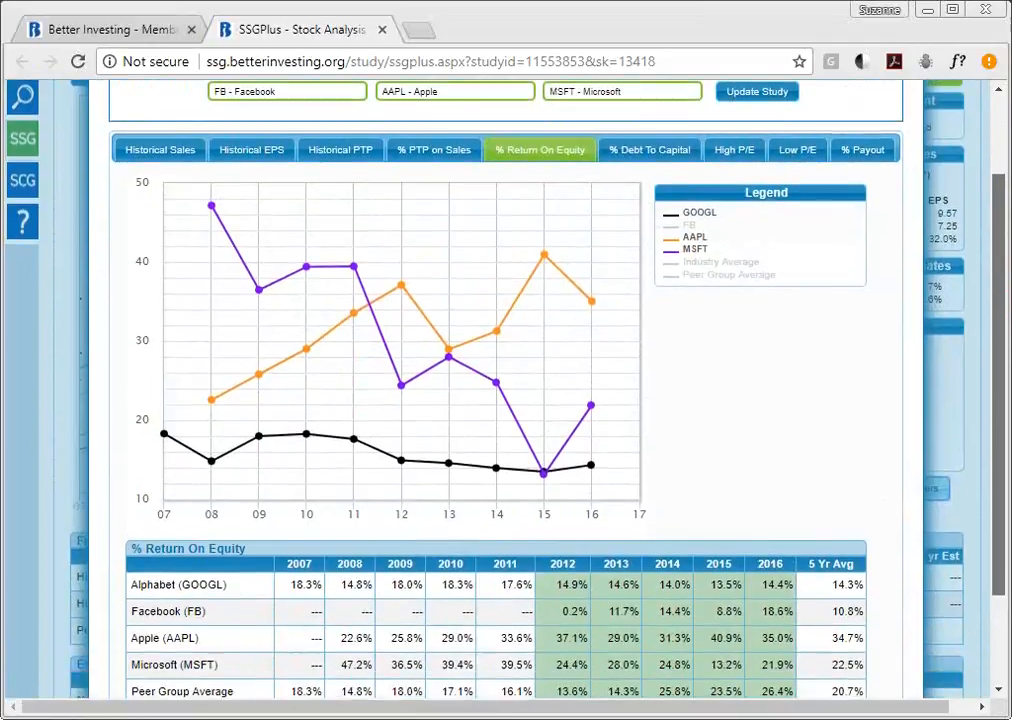
pyautogui.moveTo(999, 401); pyautogui.dragTo(999, 384)
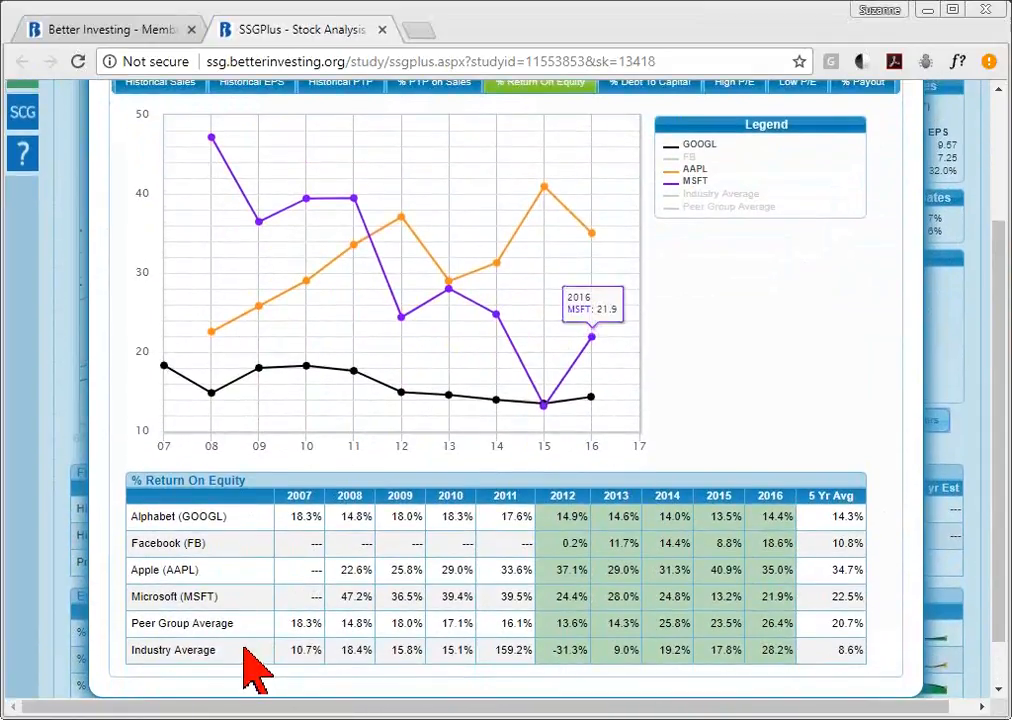
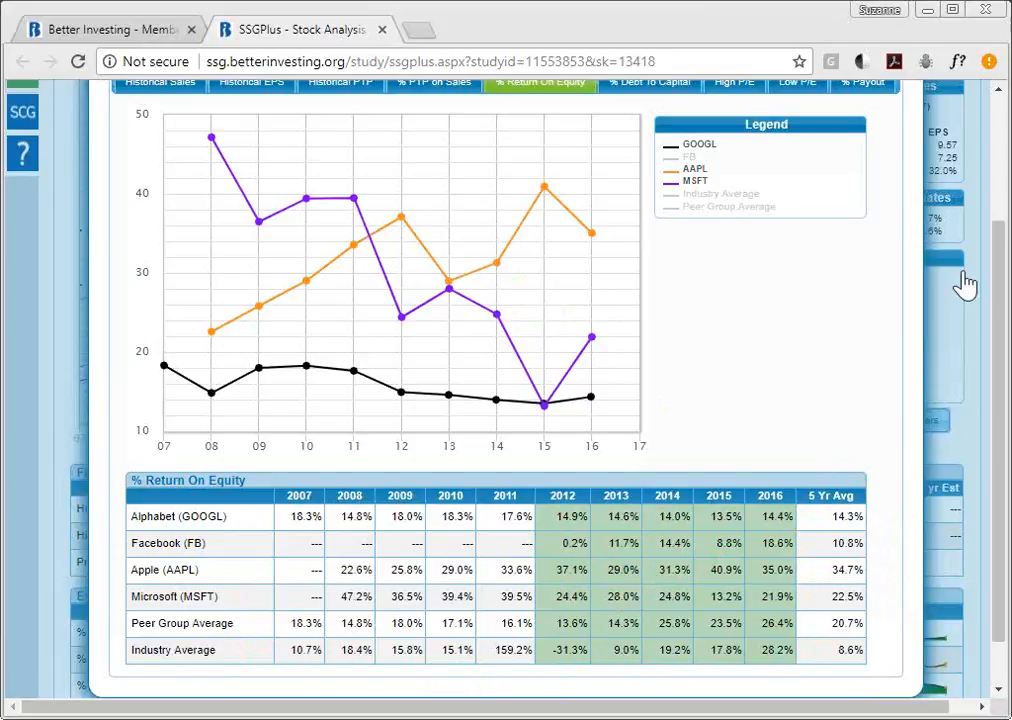
# - Close the % Return On Equity peer comparison and scroll down to the Fundamental Company Data table
pyautogui.moveTo(994, 282); pyautogui.dragTo(1003, 145)
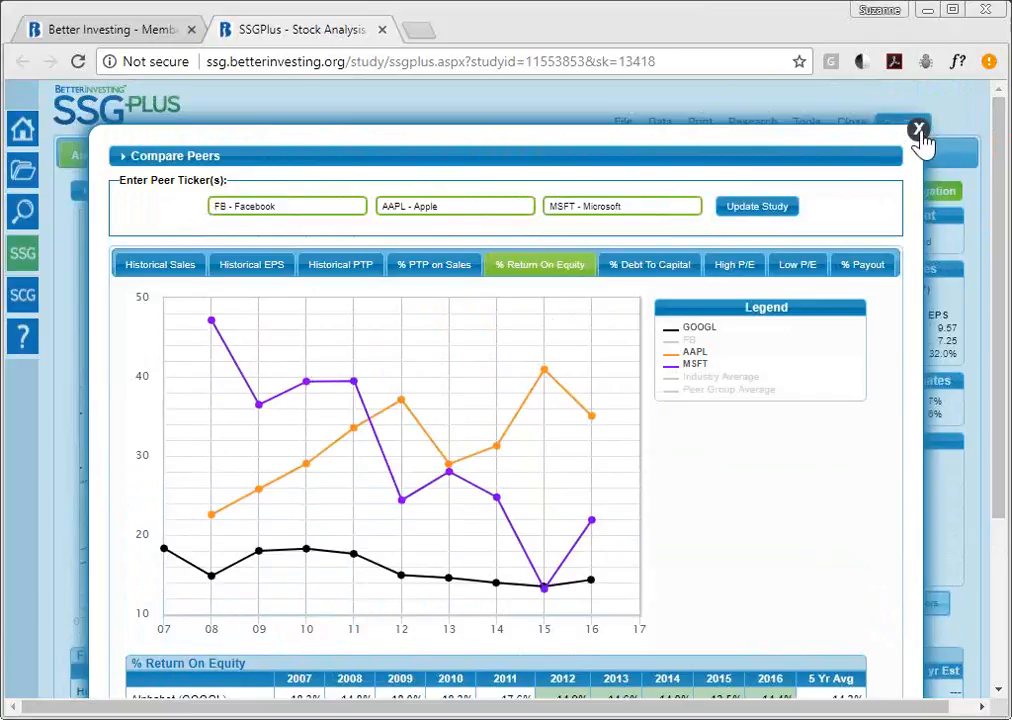
pyautogui.click(918, 130)
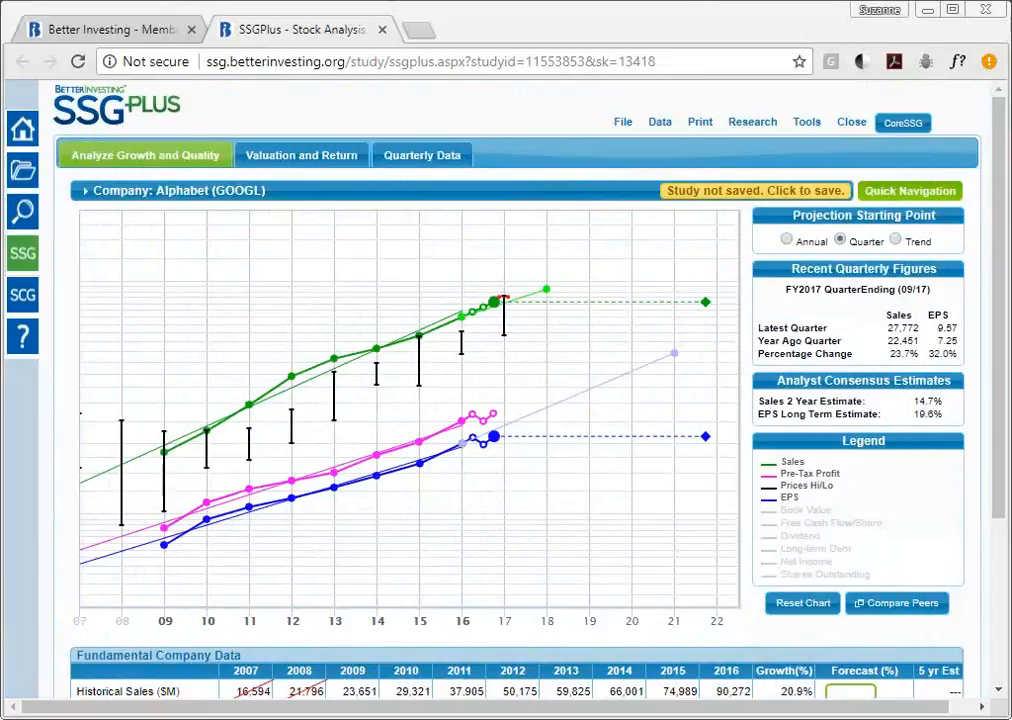
pyautogui.moveTo(1004, 108); pyautogui.dragTo(1006, 320)
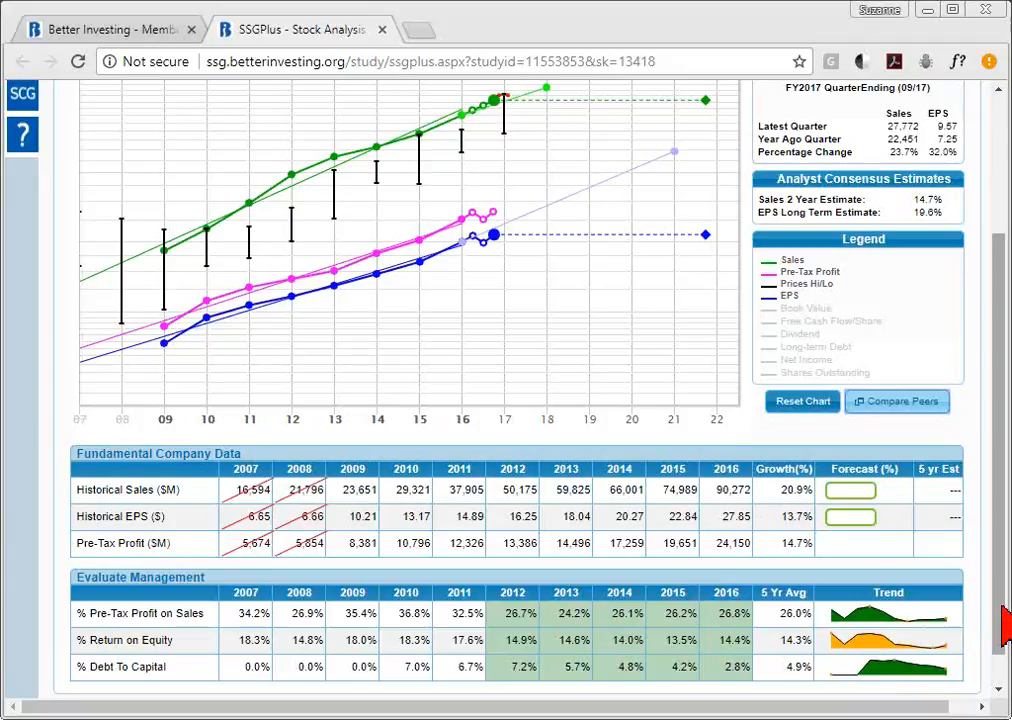
pyautogui.moveTo(1003, 625)
pyautogui.mouseDown()
pyautogui.moveTo(1000, 505)
pyautogui.moveTo(1005, 636)
pyautogui.mouseUp()
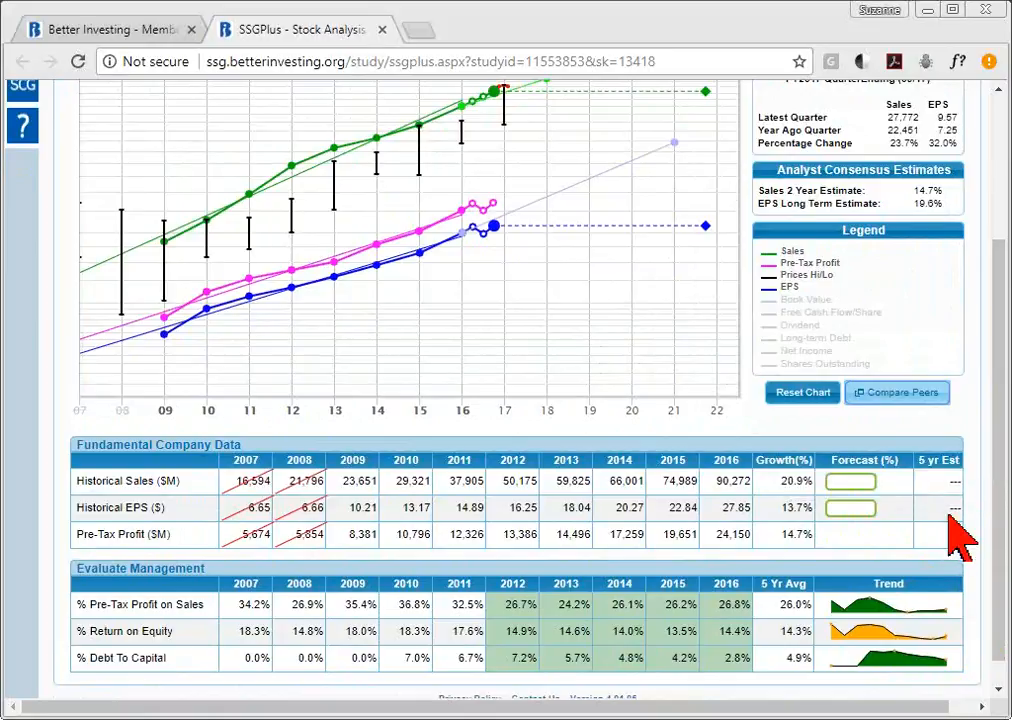
pyautogui.click(848, 488)
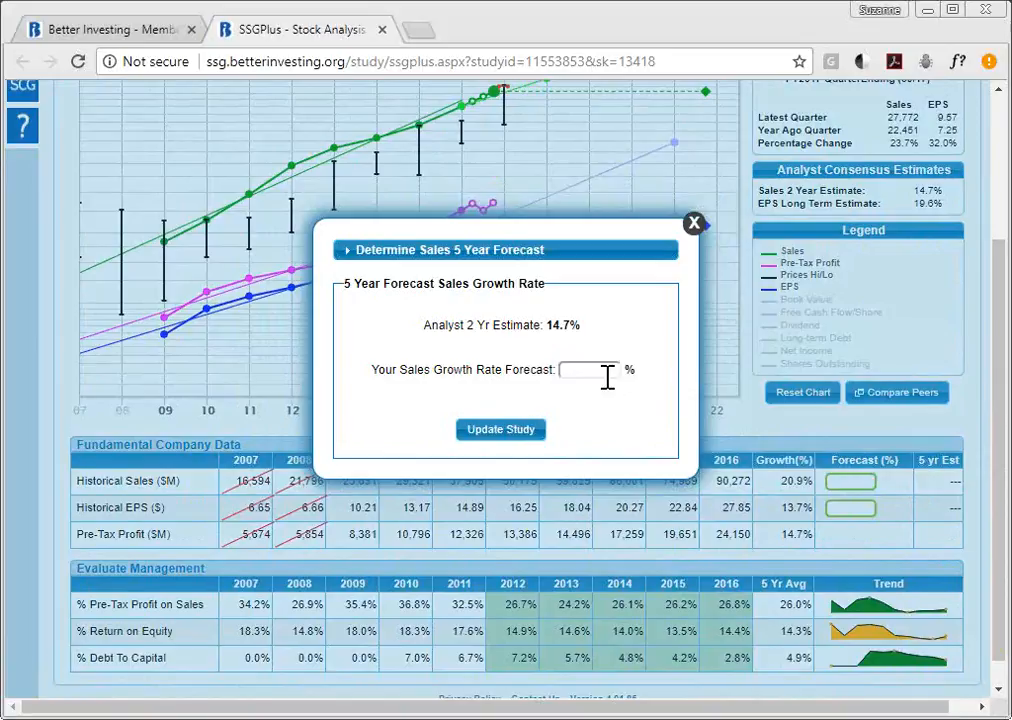
pyautogui.click(694, 224)
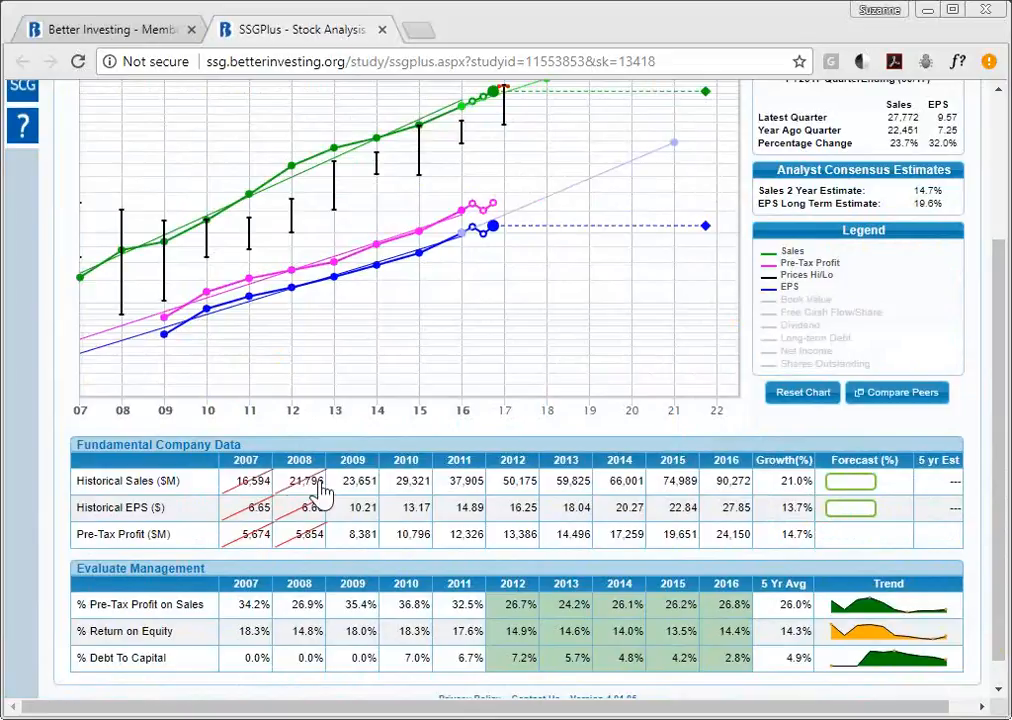
# - Re-include the 2007–2011 Historical Sales years so every year through 2016 counts, giving 21.0% growth
pyautogui.click(474, 490)
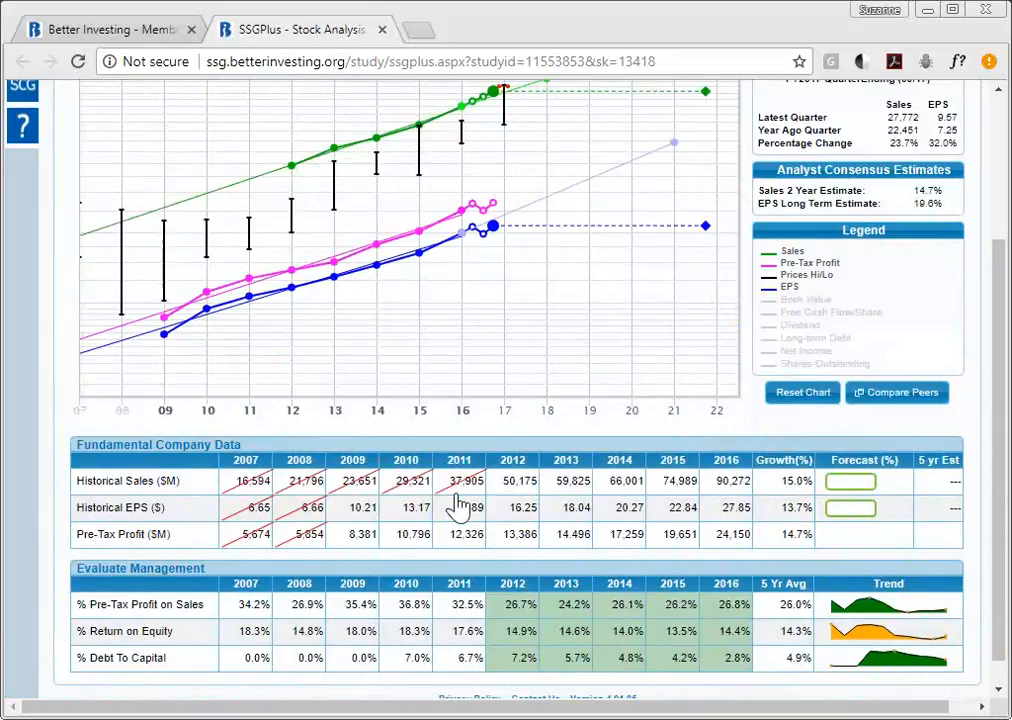
pyautogui.click(400, 490)
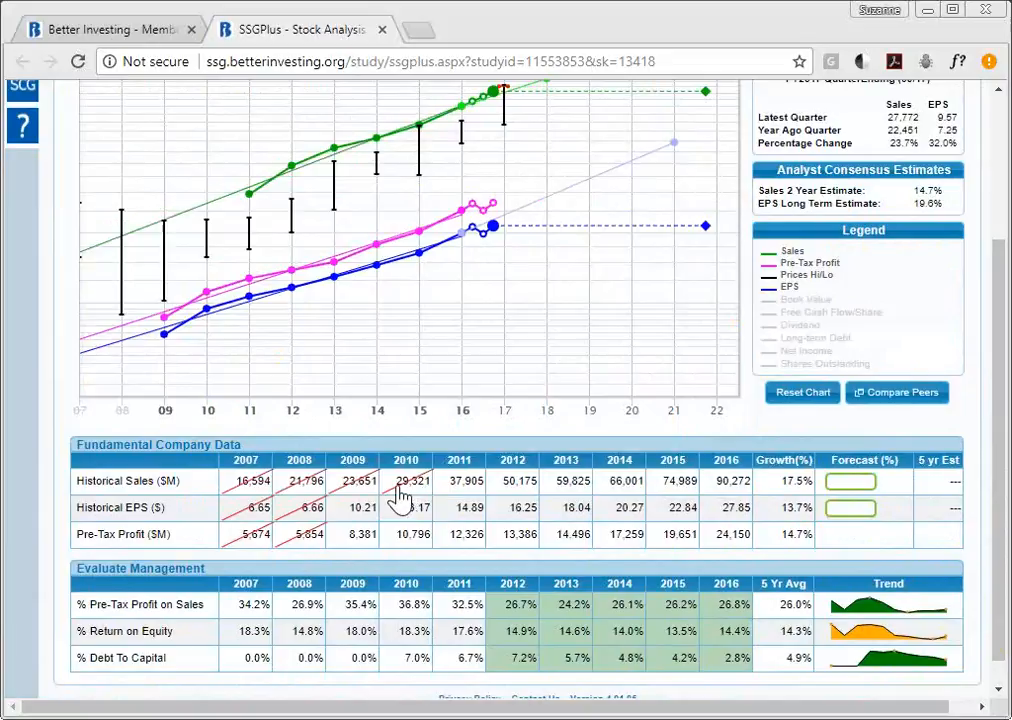
pyautogui.click(367, 488)
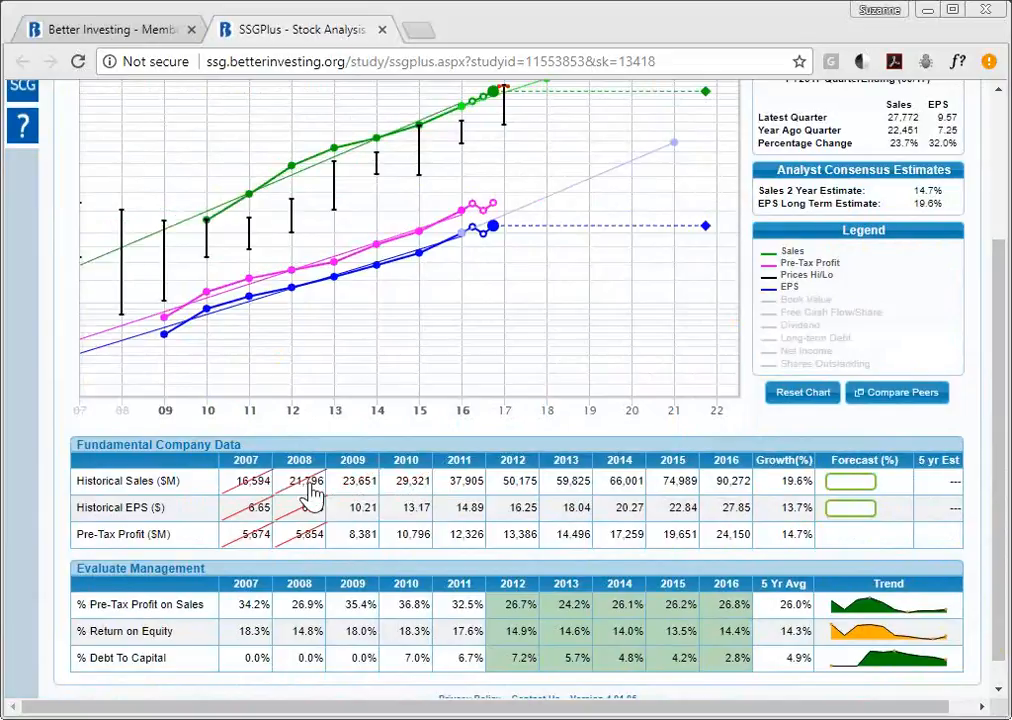
pyautogui.click(298, 485)
pyautogui.click(215, 488)
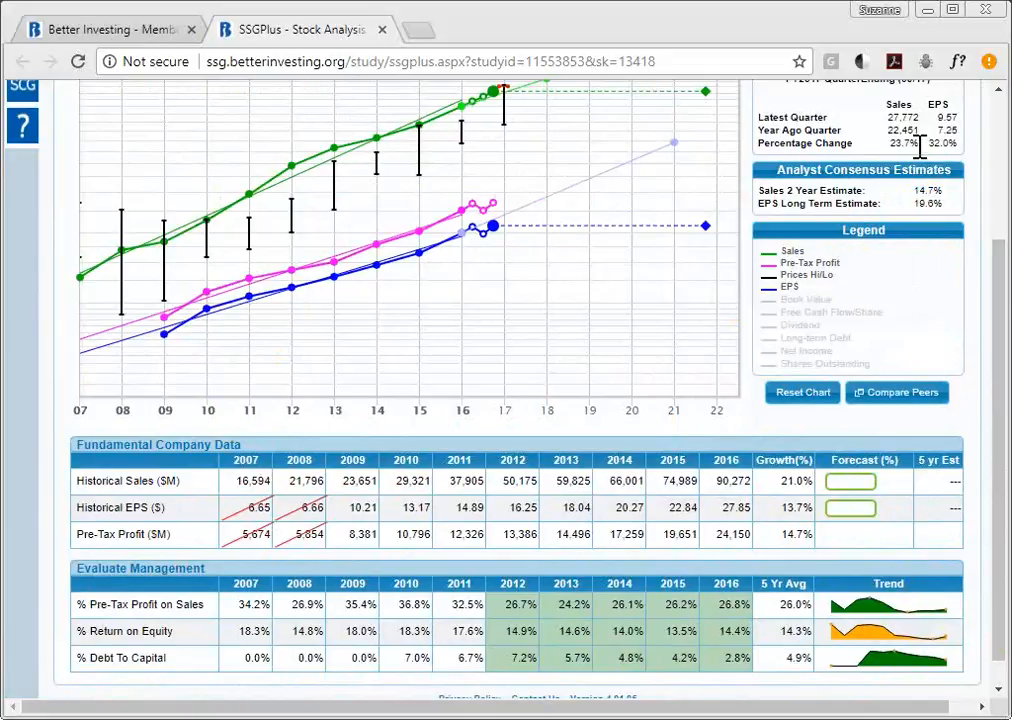
pyautogui.moveTo(998, 245); pyautogui.dragTo(1005, 237)
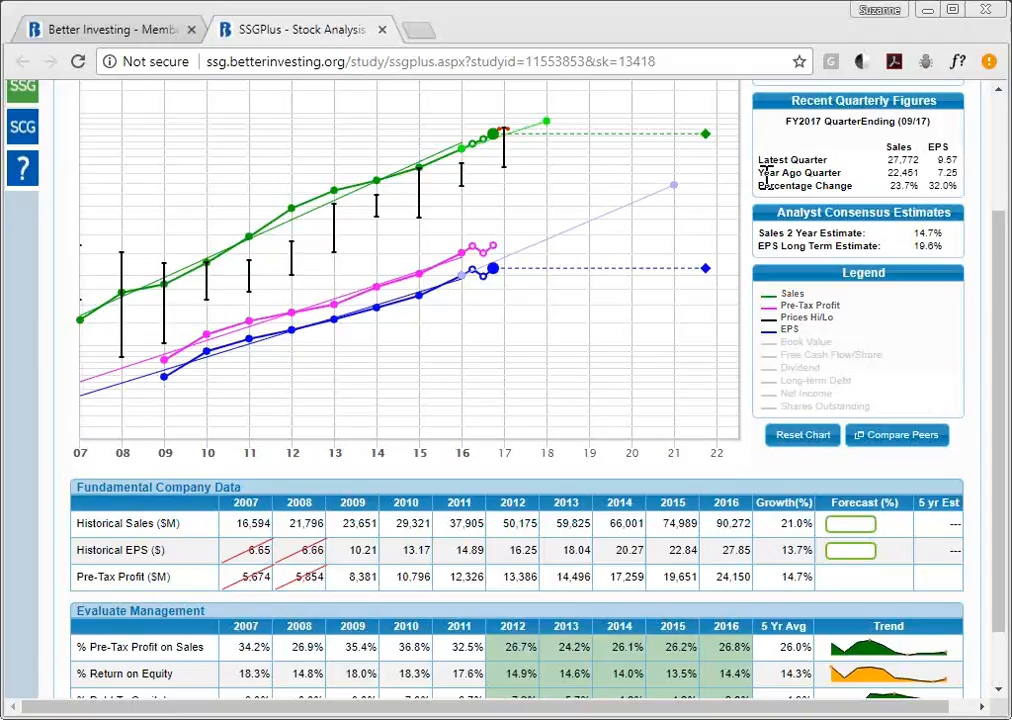
pyautogui.moveTo(446, 157)
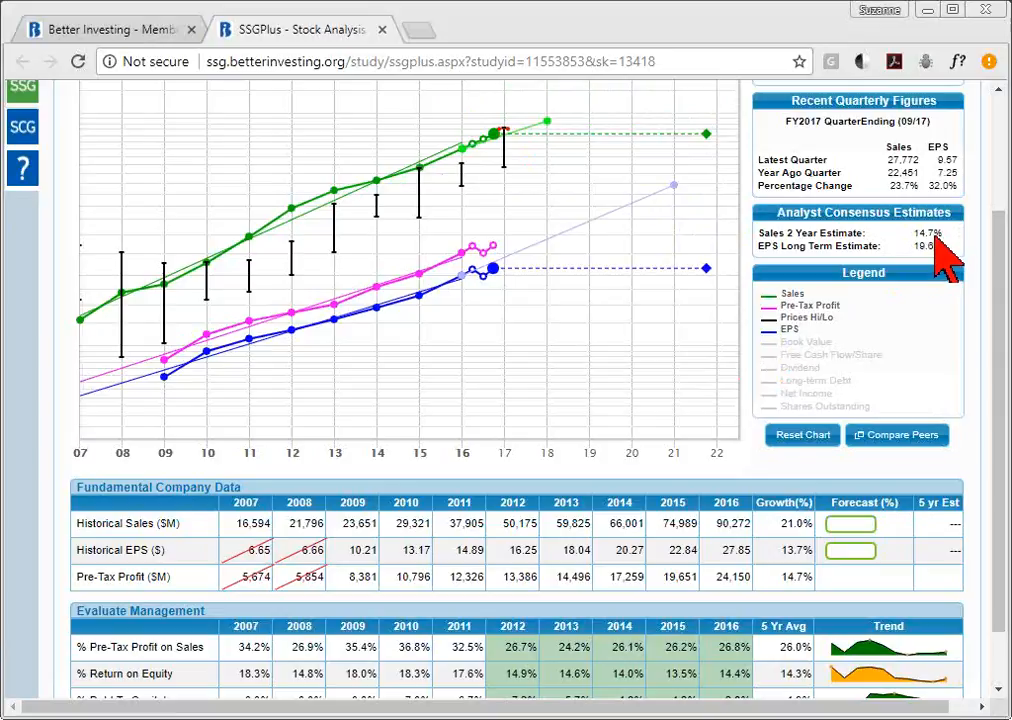
pyautogui.moveTo(1003, 285); pyautogui.dragTo(1003, 140)
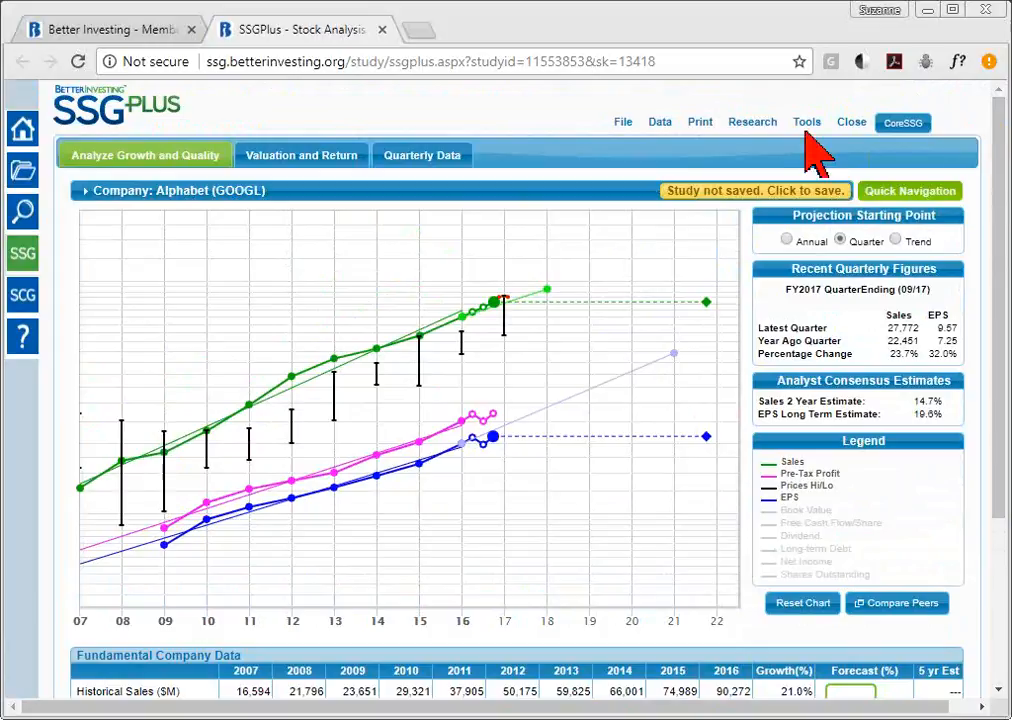
# - Open Yahoo Analyst Estimates for GOOGL from Research > Analyst Estimates in a new tab
pyautogui.moveTo(756, 127)
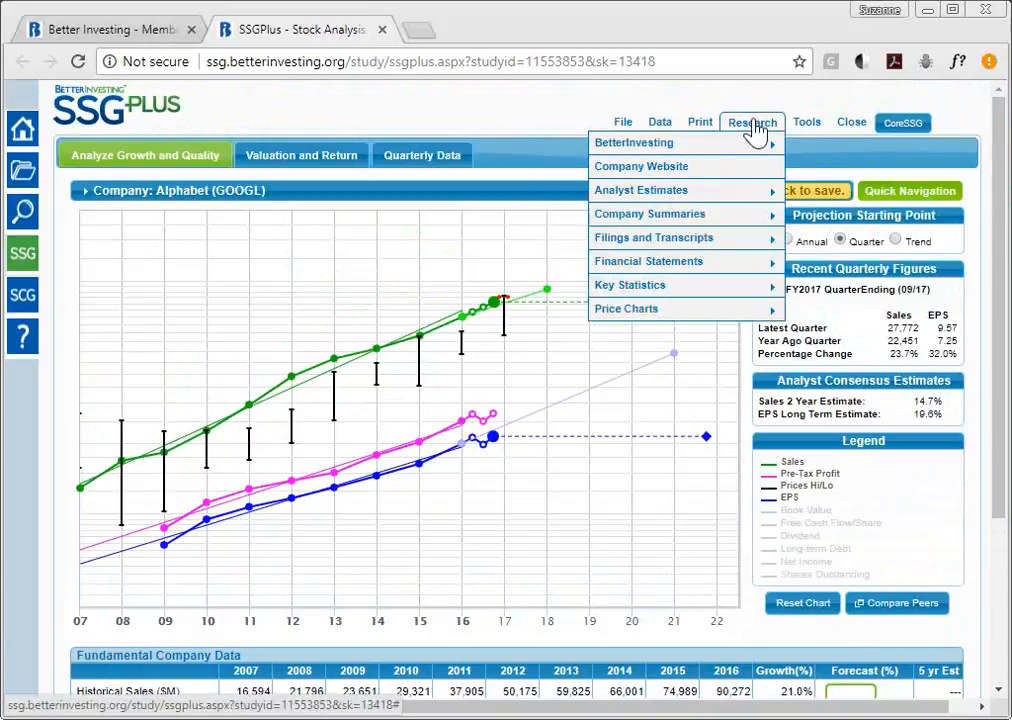
pyautogui.moveTo(752, 150)
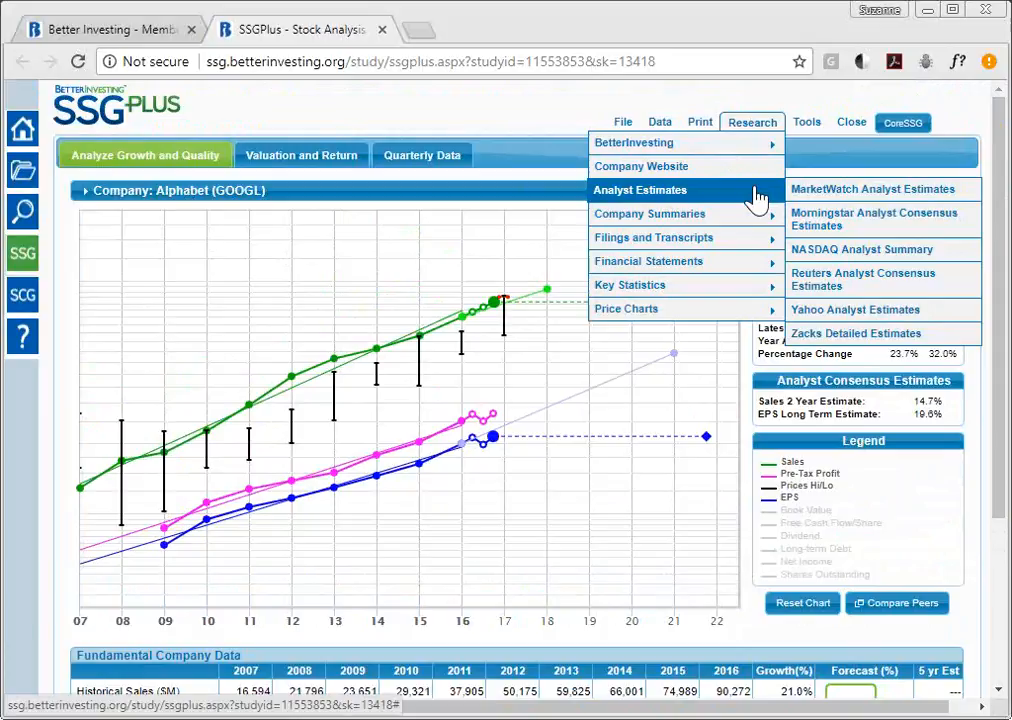
pyautogui.click(873, 321)
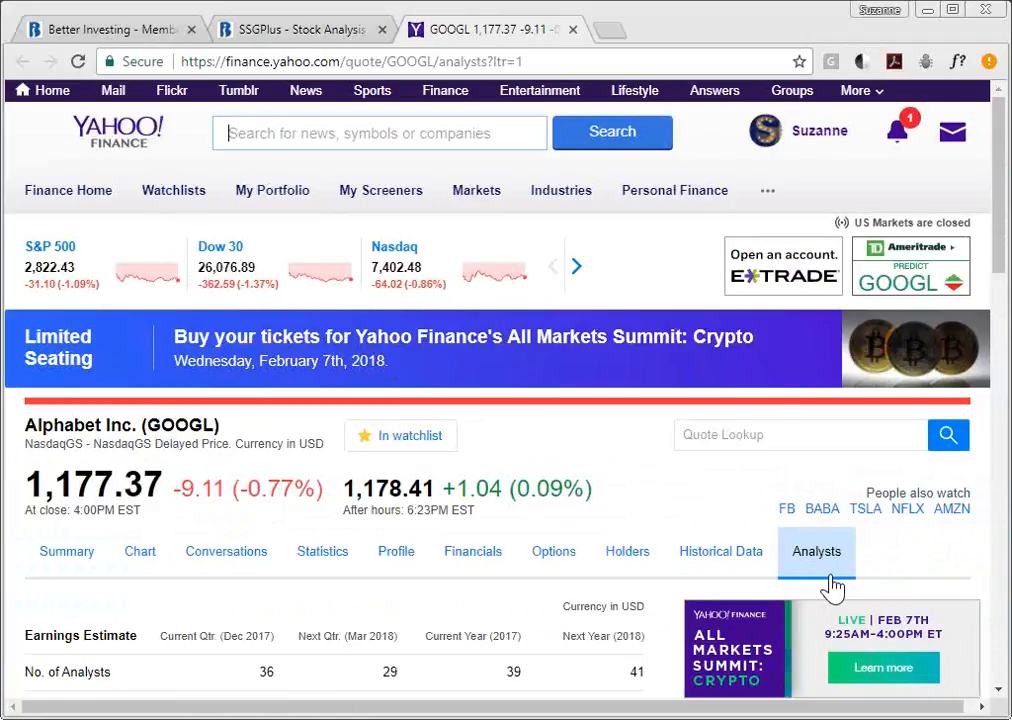
pyautogui.moveTo(998, 212); pyautogui.dragTo(1004, 406)
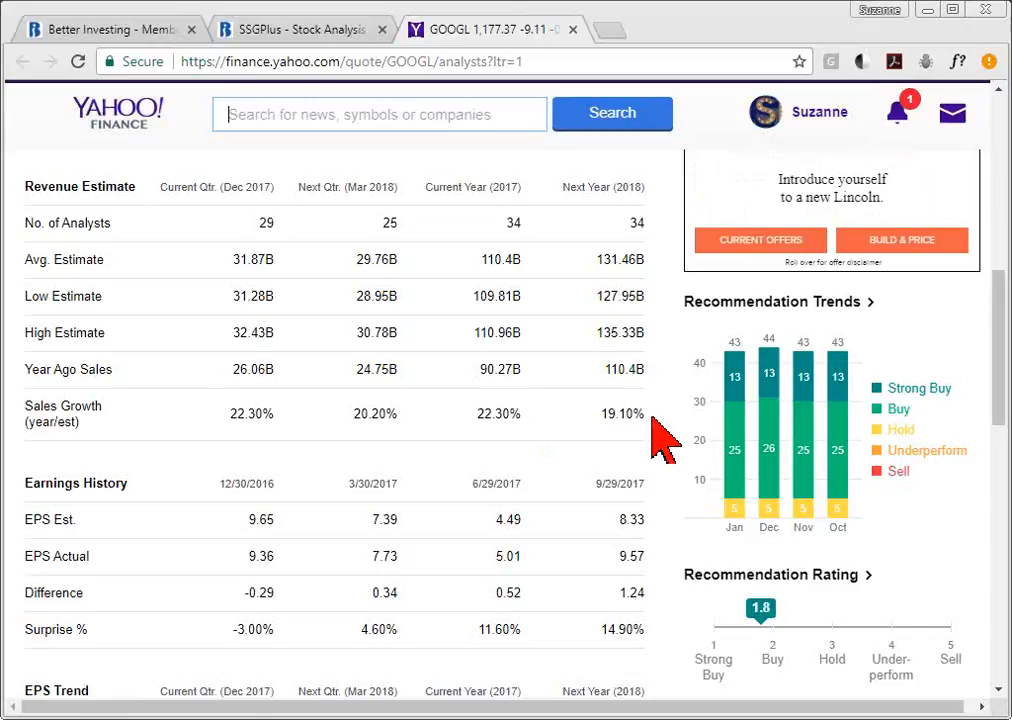
# - Back in the GOOGL study, enter a 17% sales growth forecast, projecting 5-year sales of 229,321
pyautogui.click(347, 44)
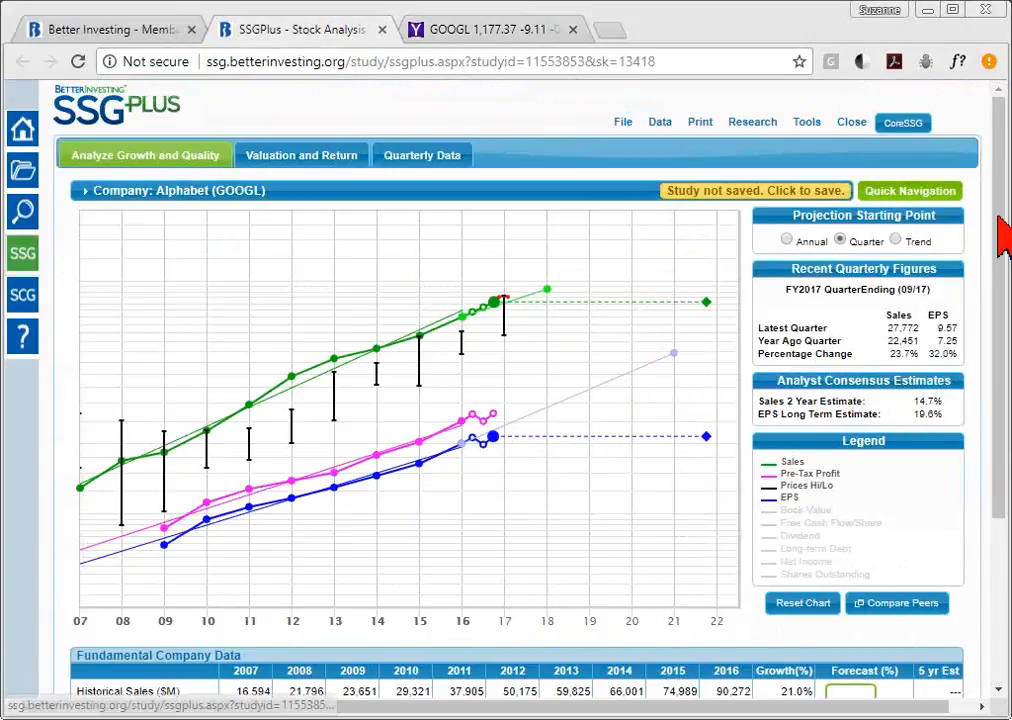
pyautogui.scroll(-1, 1005, 240)
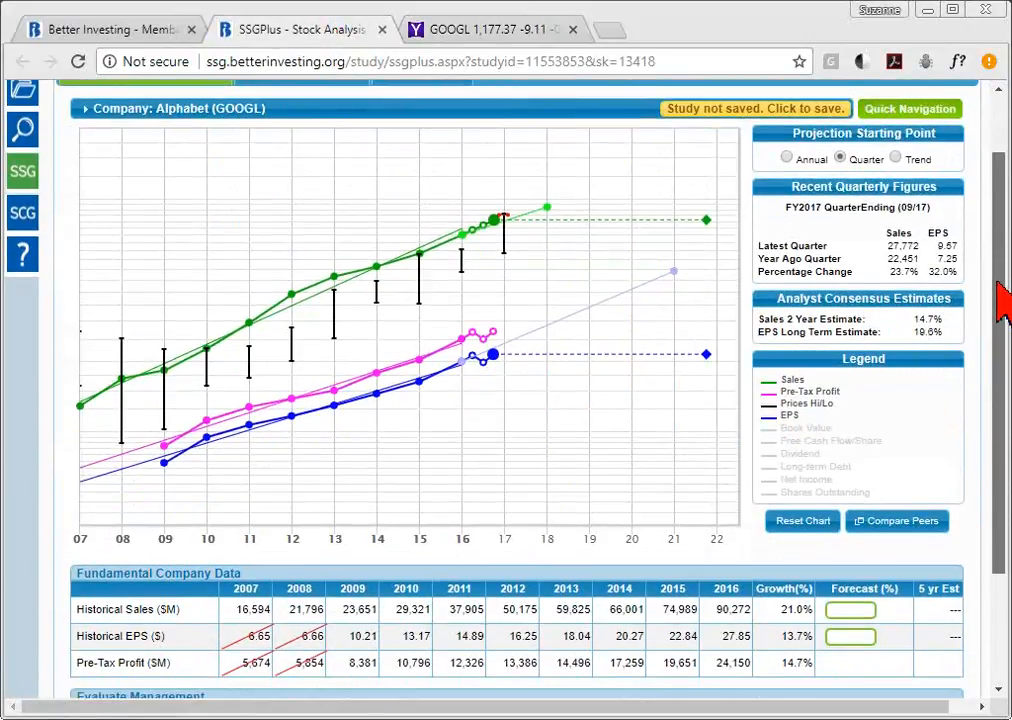
pyautogui.click(867, 605)
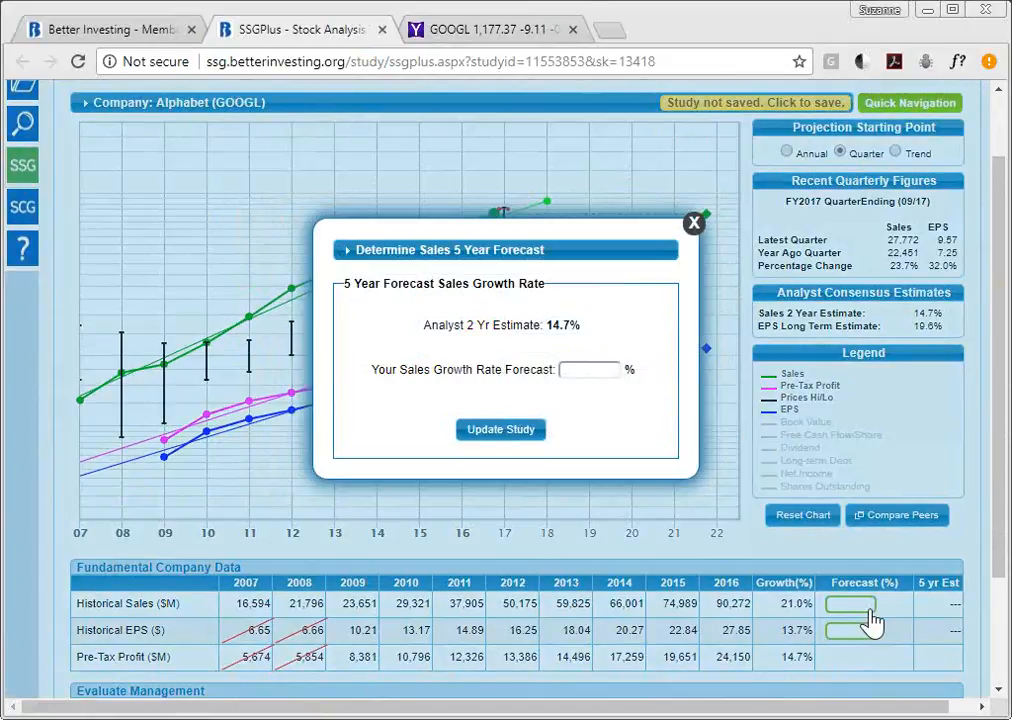
pyautogui.click(600, 370)
pyautogui.write('17')
pyautogui.click(609, 393)
pyautogui.click(505, 436)
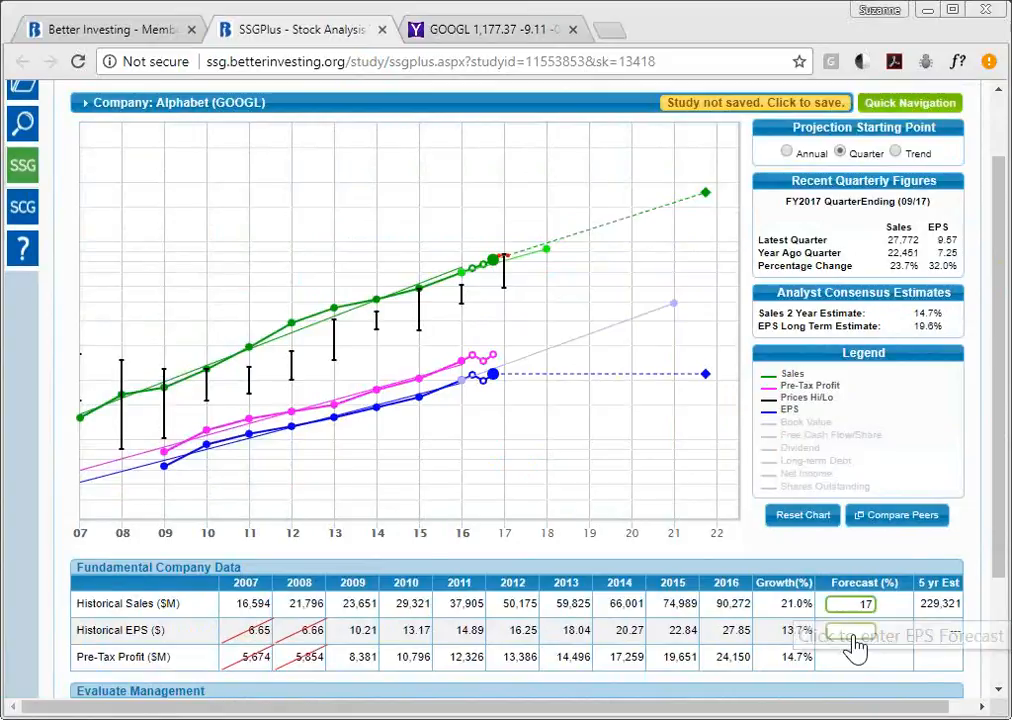
# - Choose the 18.0% Preferred Procedure EPS forecast and select its 17 sales growth judgment
pyautogui.click(855, 640)
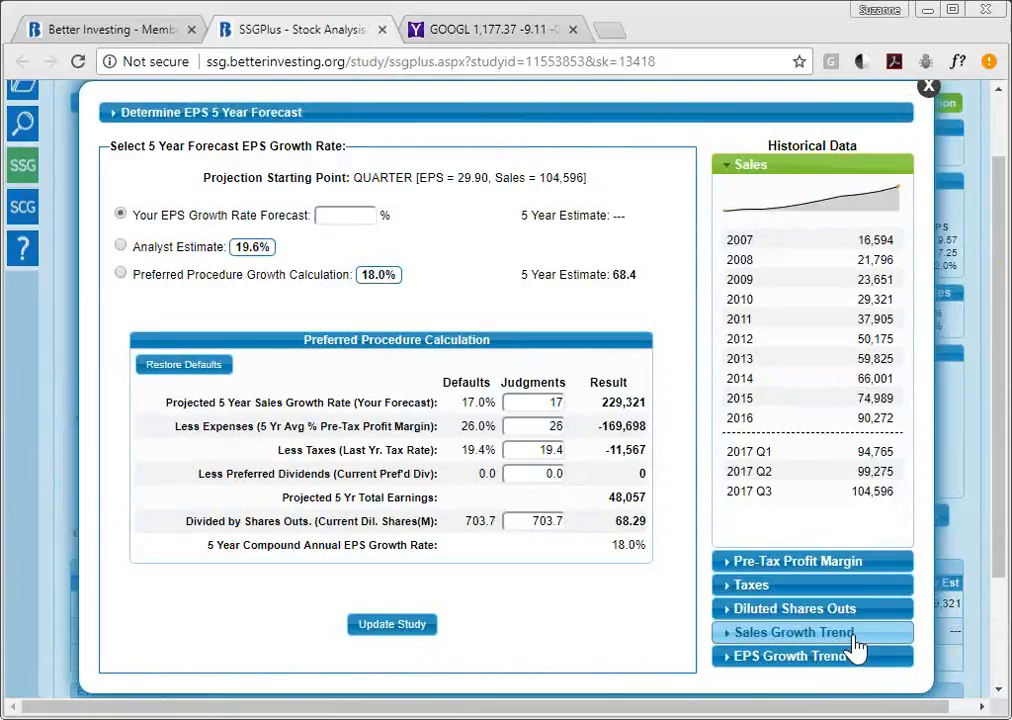
pyautogui.click(352, 215)
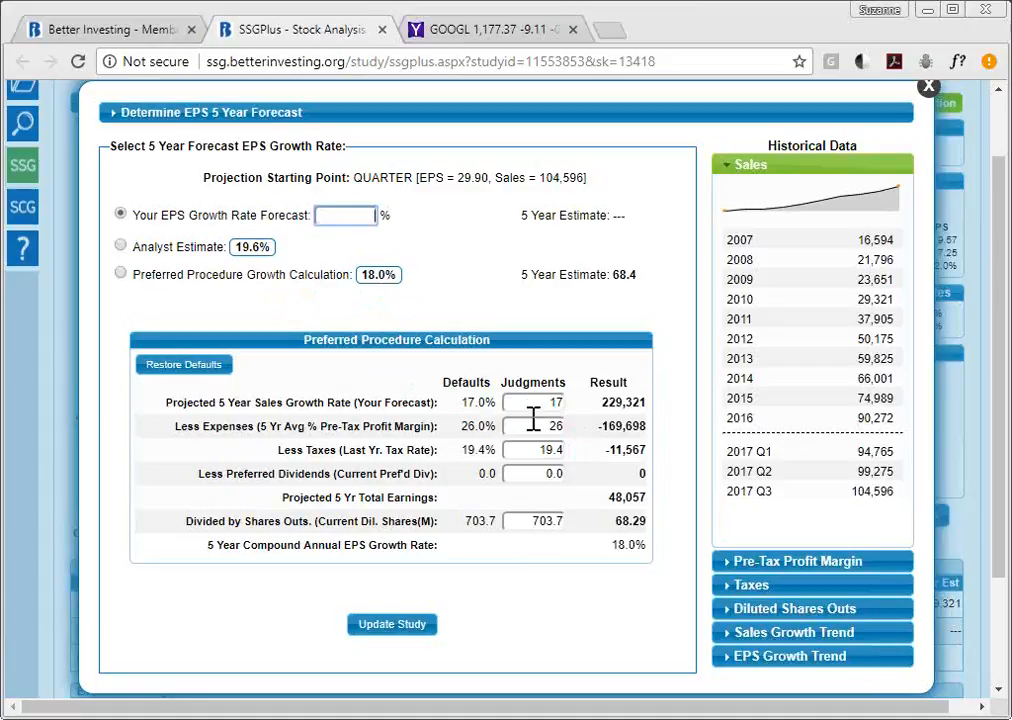
pyautogui.moveTo(533, 408); pyautogui.dragTo(578, 420)
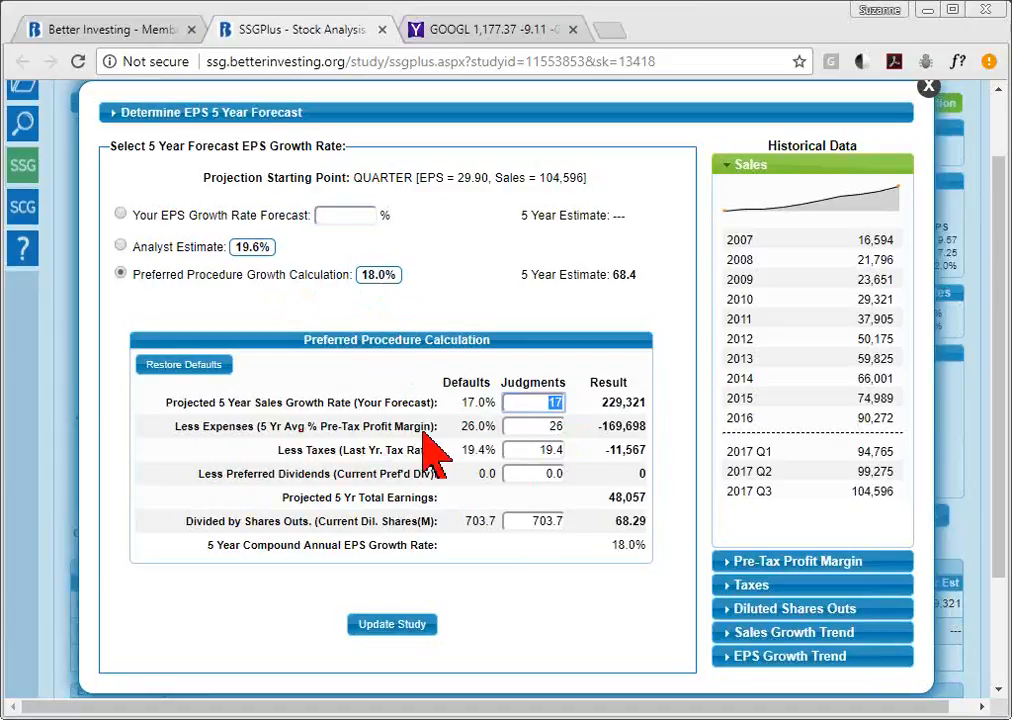
# - Select the 26% pre-tax profit margin judgment in the Preferred Procedure calculation
pyautogui.click(540, 427)
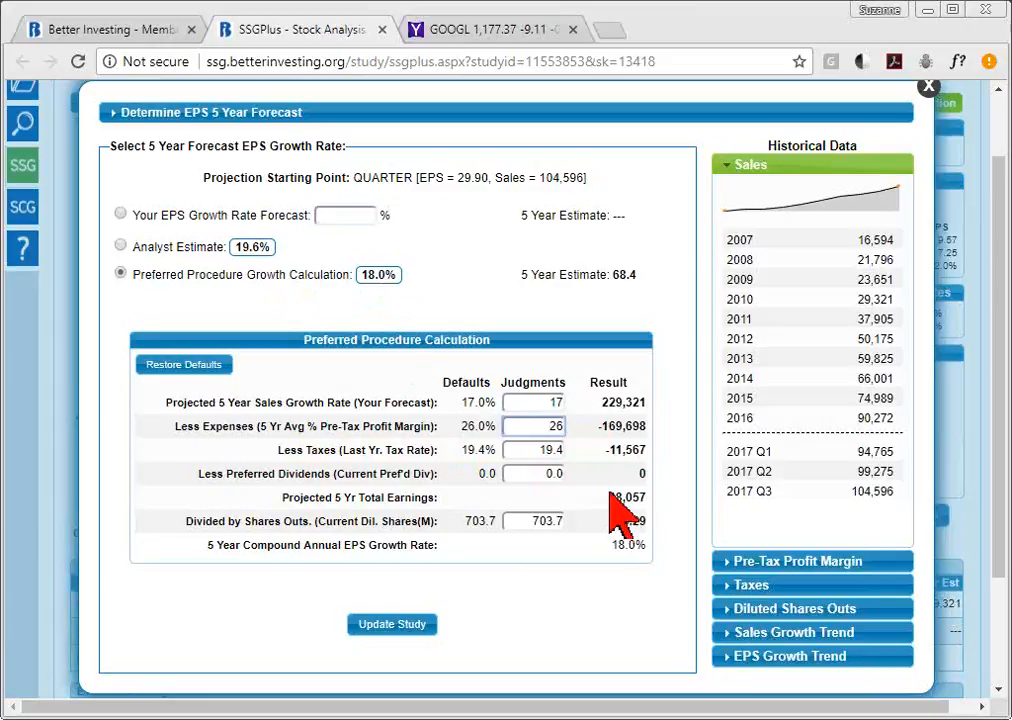
# - Lower the tax-rate judgment to 18, lifting growth to 18.4% and the EPS estimate to 69.57
pyautogui.click(543, 452)
pyautogui.write('18')
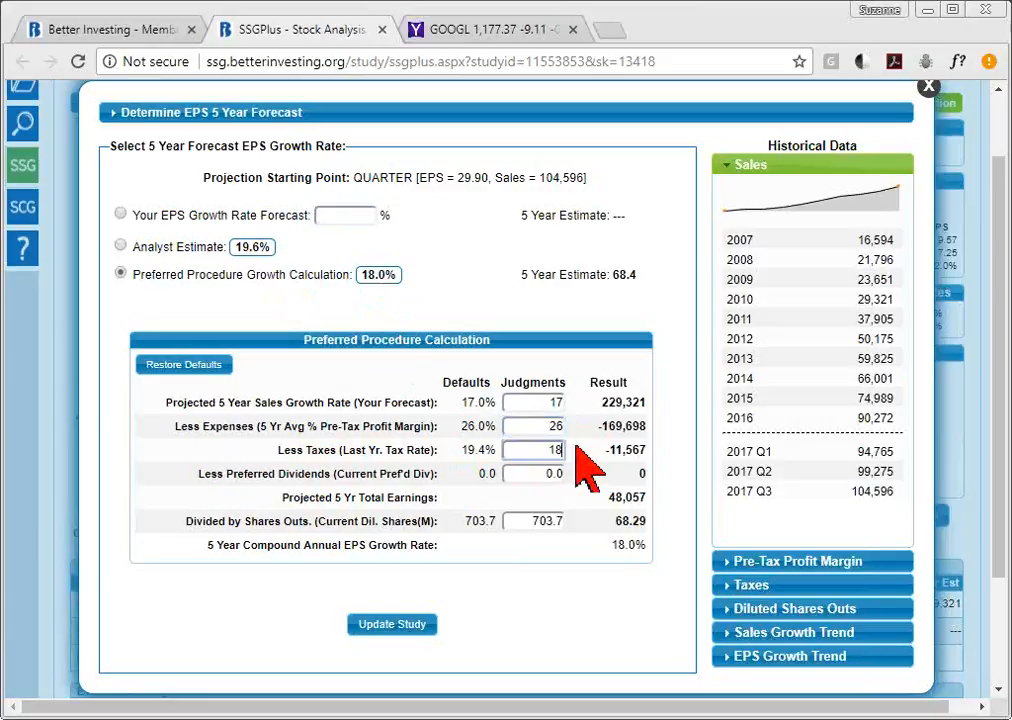
pyautogui.click(533, 476)
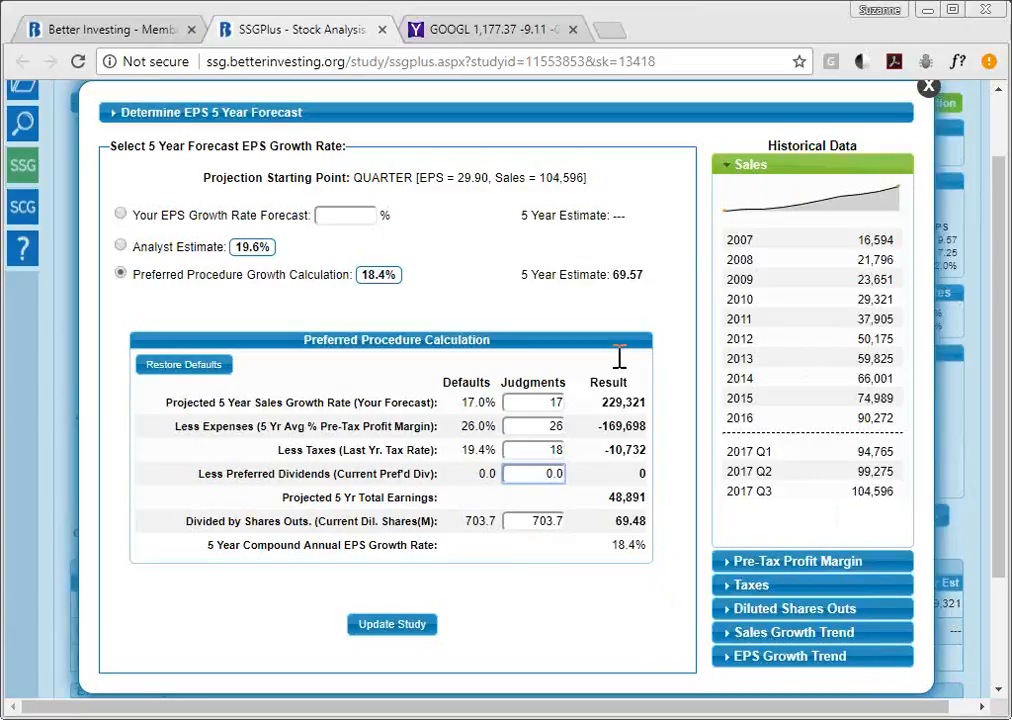
pyautogui.click(845, 563)
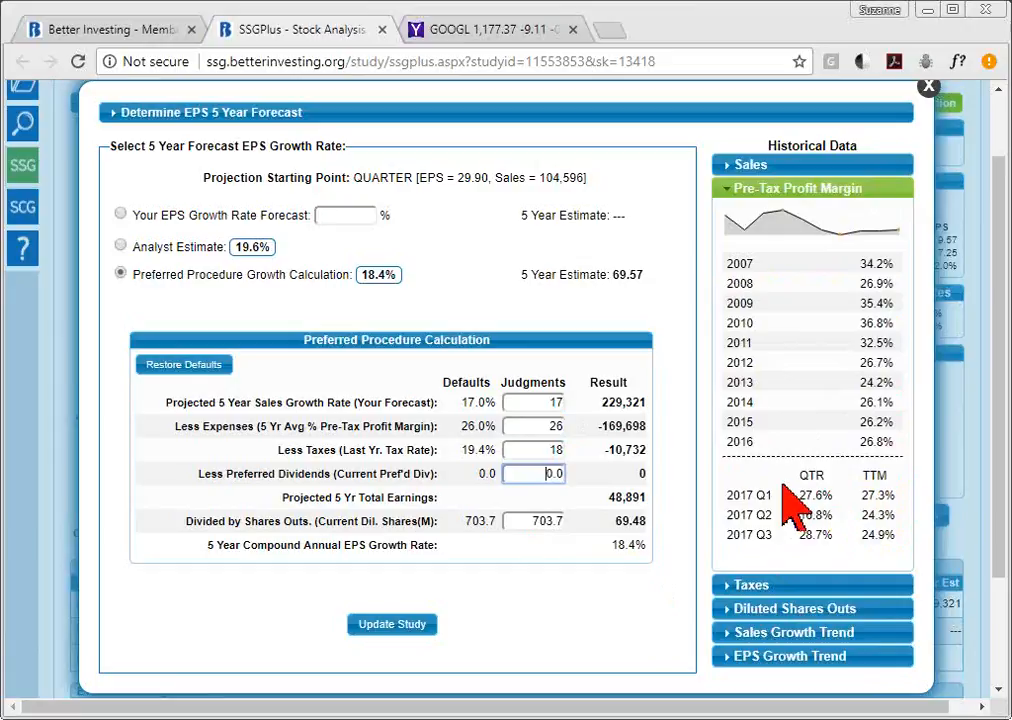
# - Raise the pre-tax margin judgment from 26 to 27, lifting growth to 19.3% and EPS to 72.26
pyautogui.click(551, 428)
pyautogui.doubleClick(558, 428)
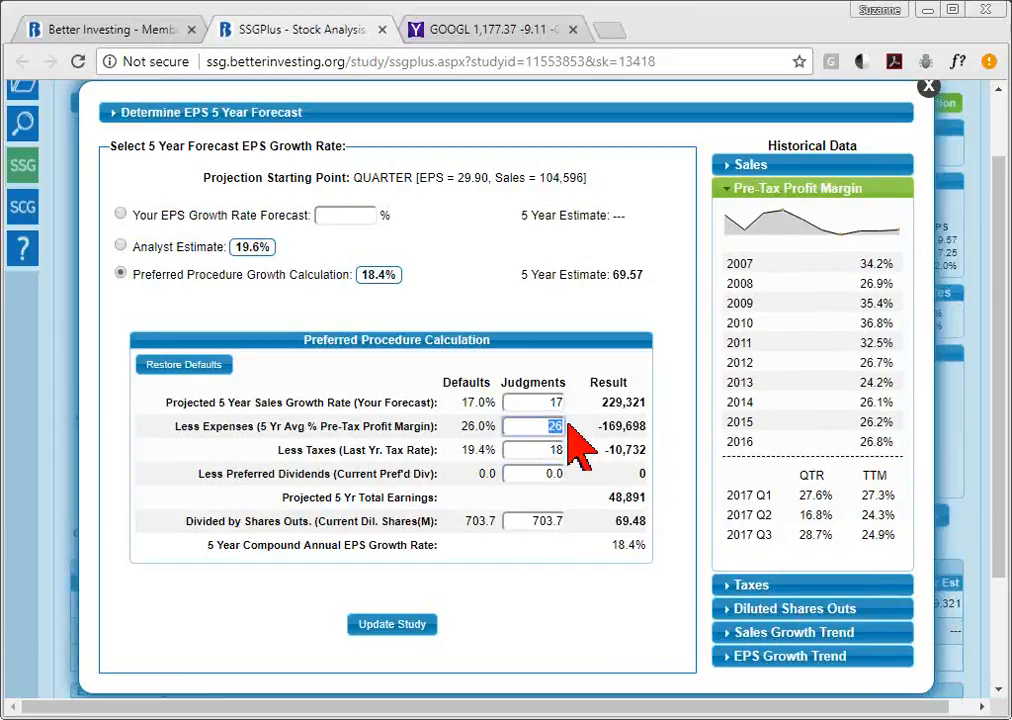
pyautogui.write('27')
pyautogui.press('Tab')
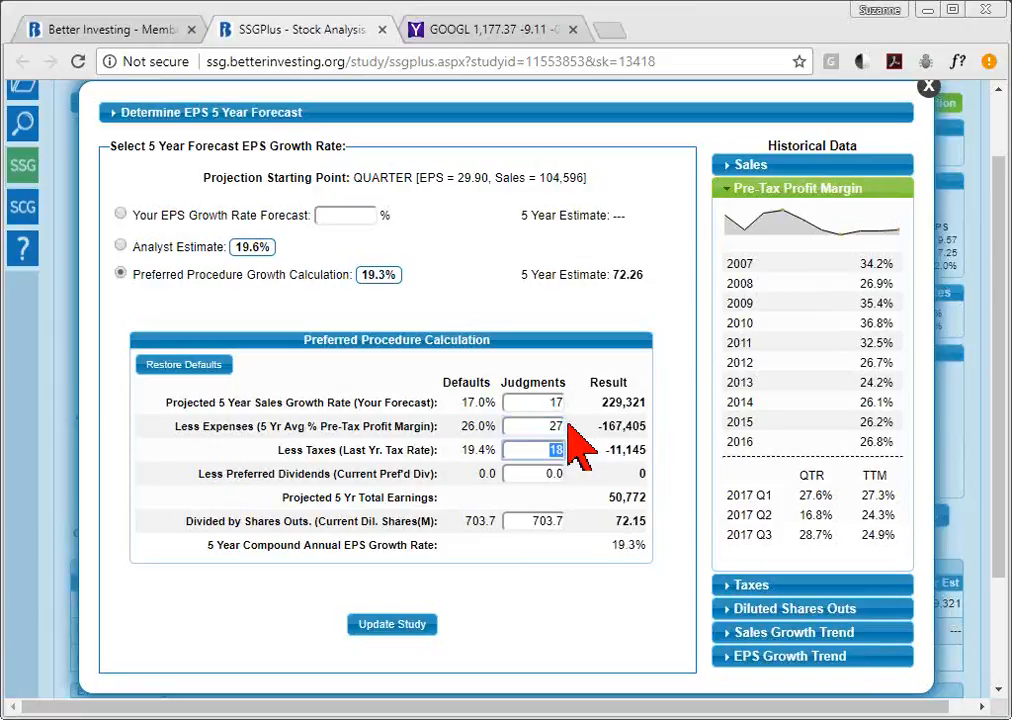
# - Show the tax-rate history, then GOOGL's diluted shares history ending at 703.7 million for 2017 Q3
pyautogui.click(766, 586)
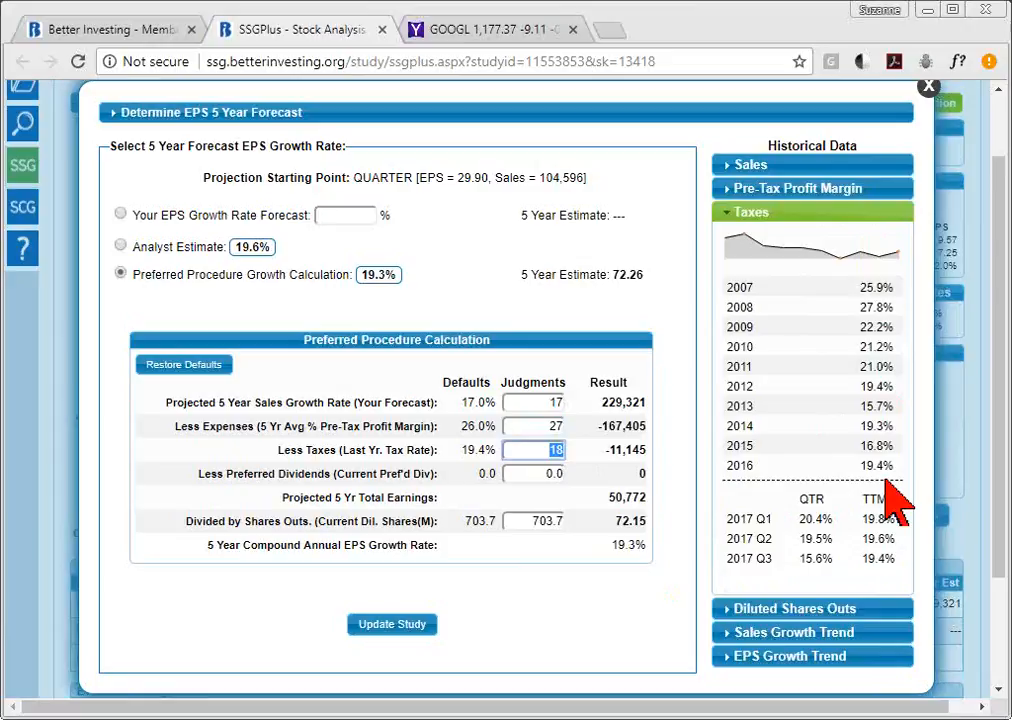
pyautogui.click(866, 612)
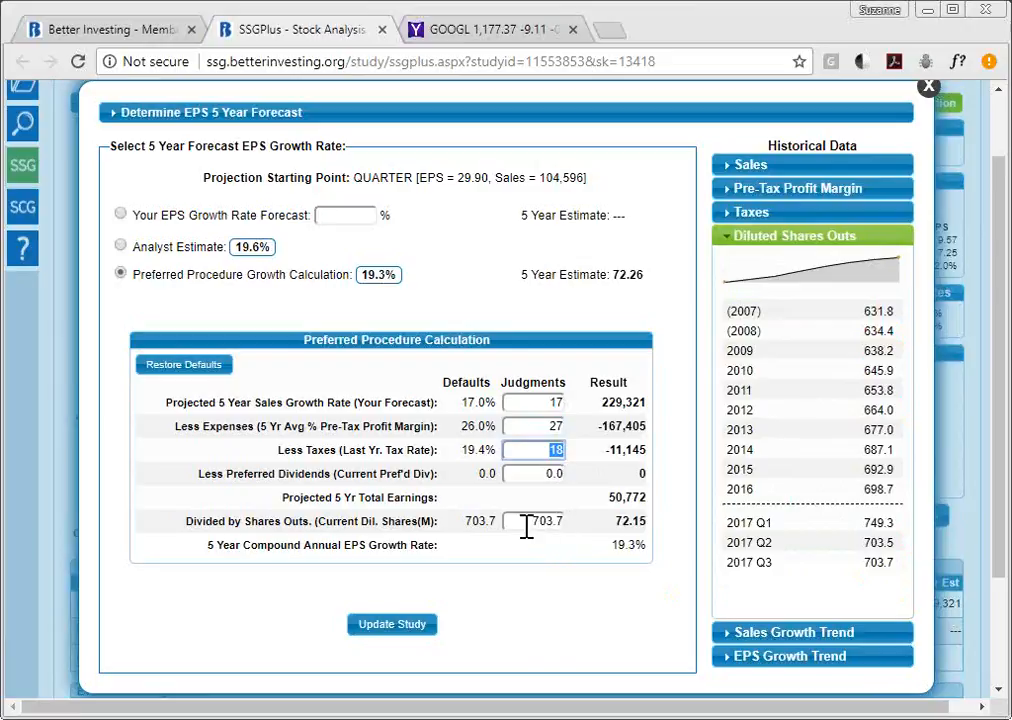
# - Change the diluted shares judgment from 703.7 to 710, trimming growth to 19.1% and EPS to 71.65
pyautogui.moveTo(511, 521); pyautogui.dragTo(593, 540)
pyautogui.write('710')
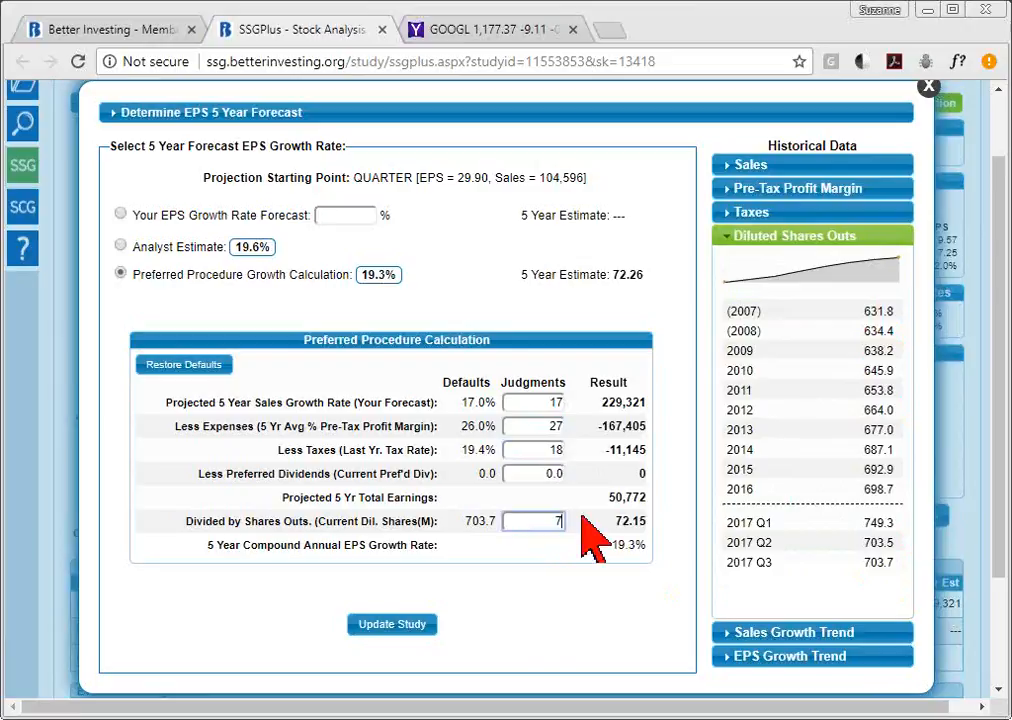
pyautogui.click(532, 473)
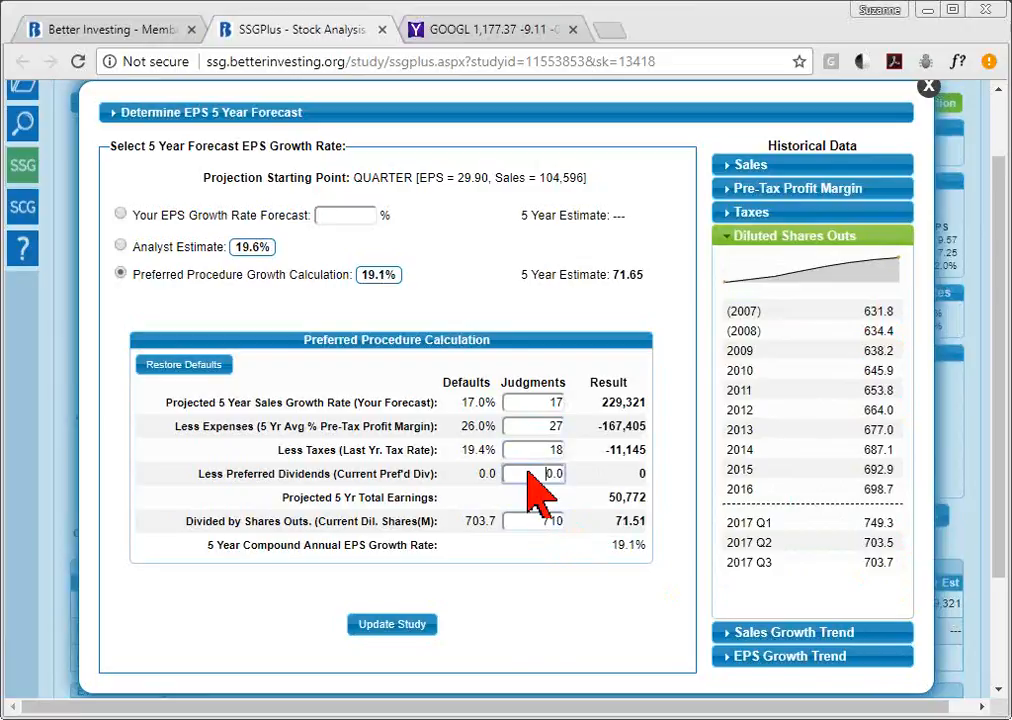
pyautogui.click(836, 636)
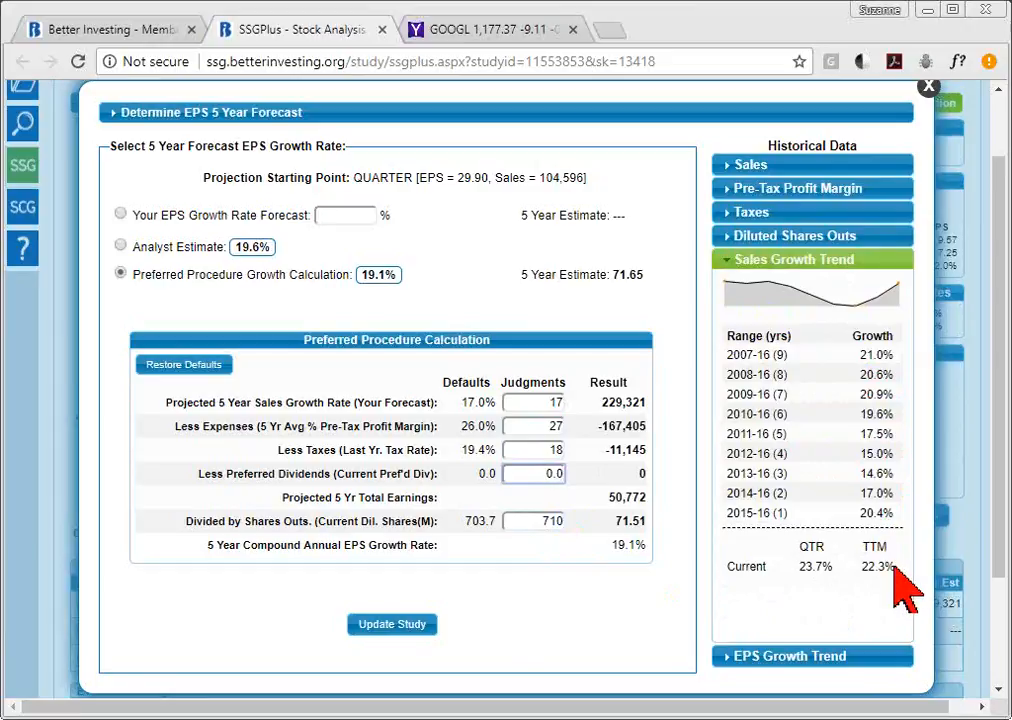
# - Expand the EPS Growth Trend, which runs from 13.7% over nine years to 21.9% over one year
pyautogui.click(820, 658)
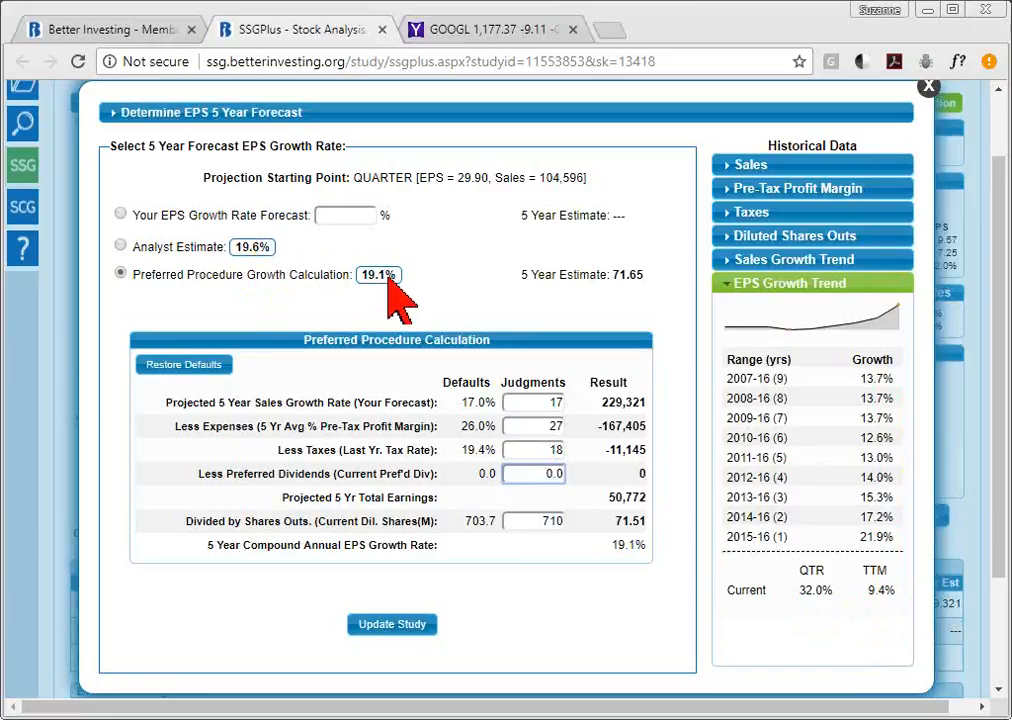
# - Close the EPS forecast window and the old Yahoo Finance tab
pyautogui.click(928, 90)
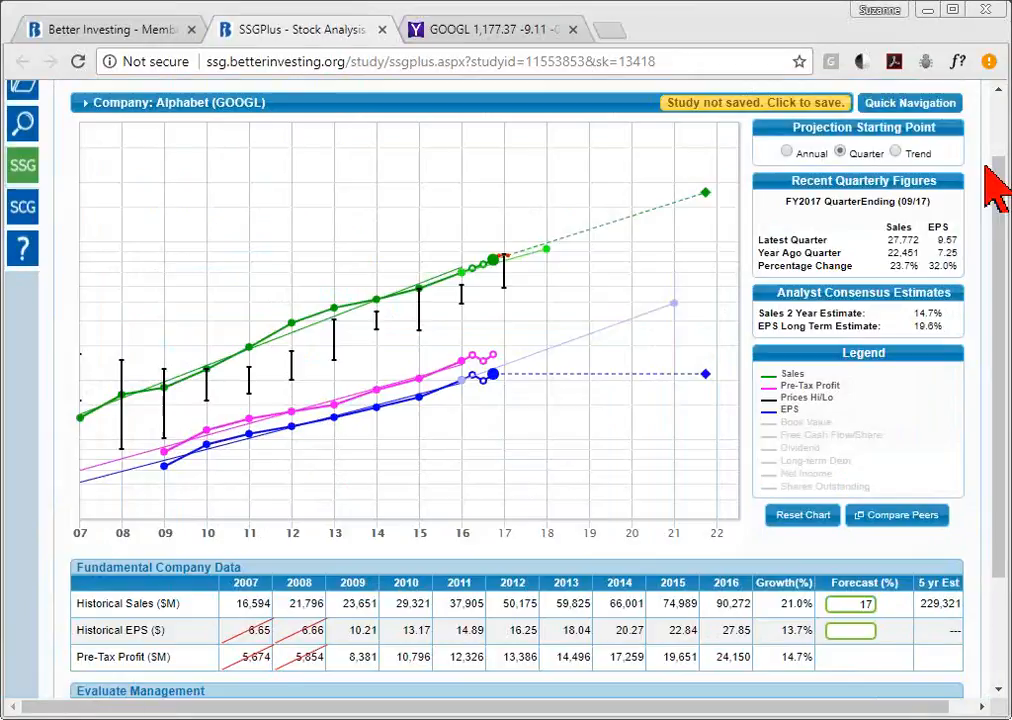
pyautogui.scroll(3, 1000, 136)
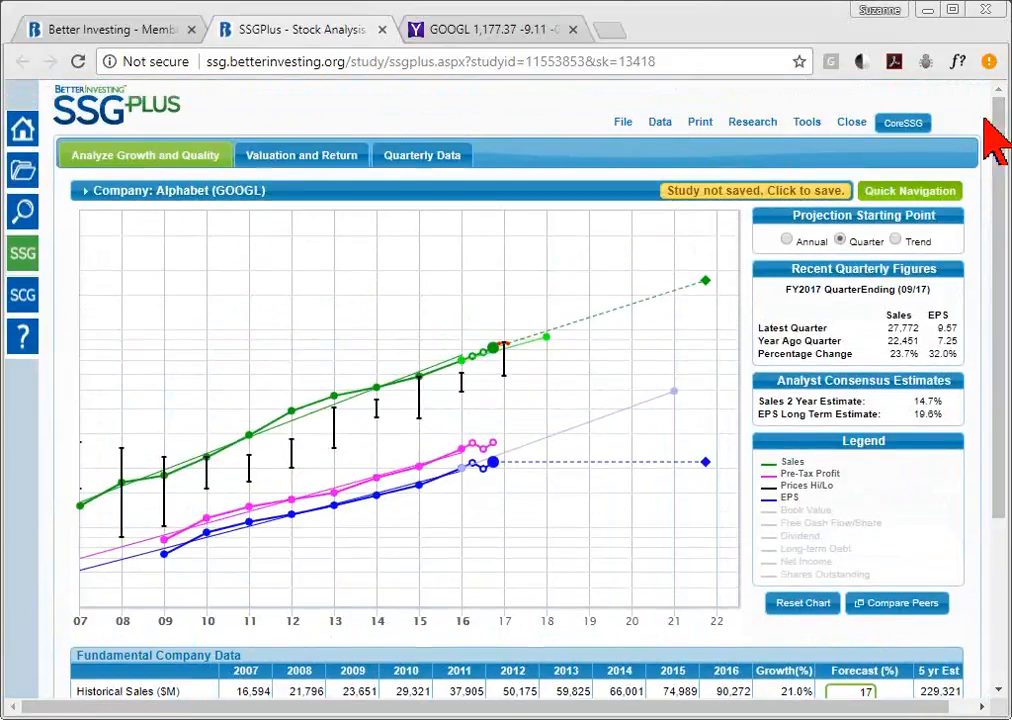
pyautogui.click(573, 29)
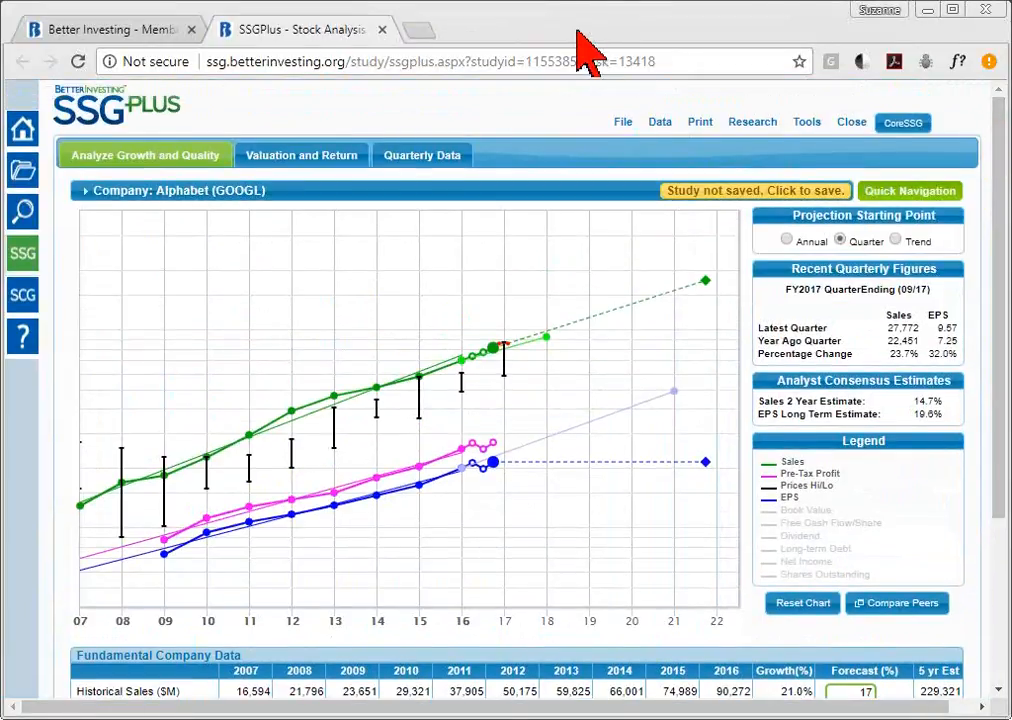
# - Open Yahoo Analyst Estimates for GOOGL from the Research menu in a new tab
pyautogui.click(750, 125)
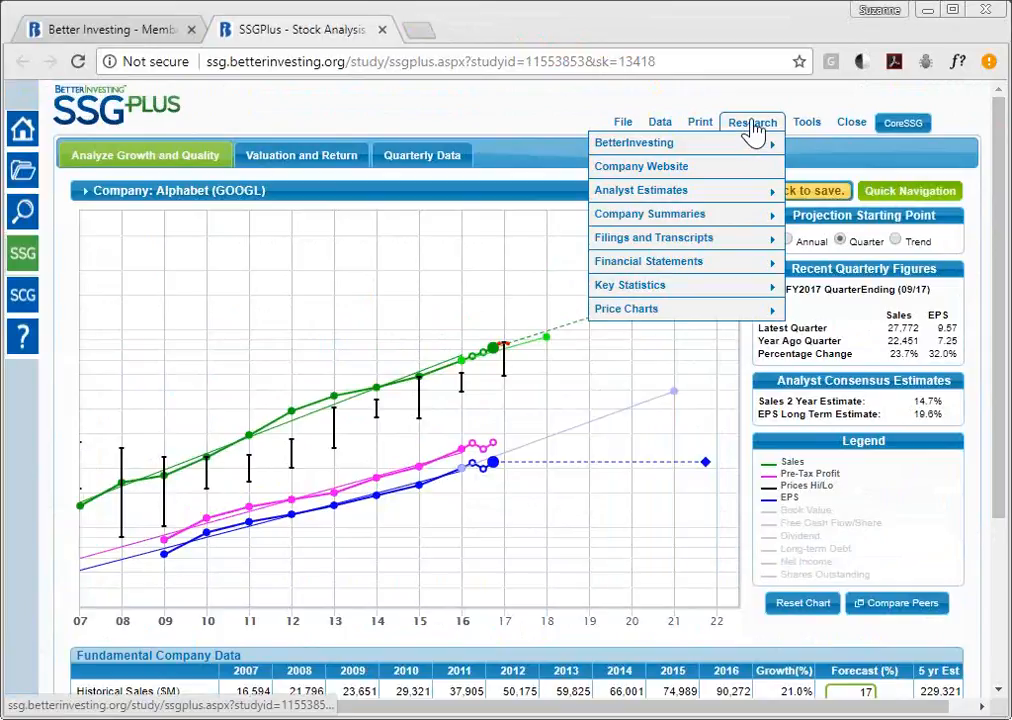
pyautogui.moveTo(717, 224)
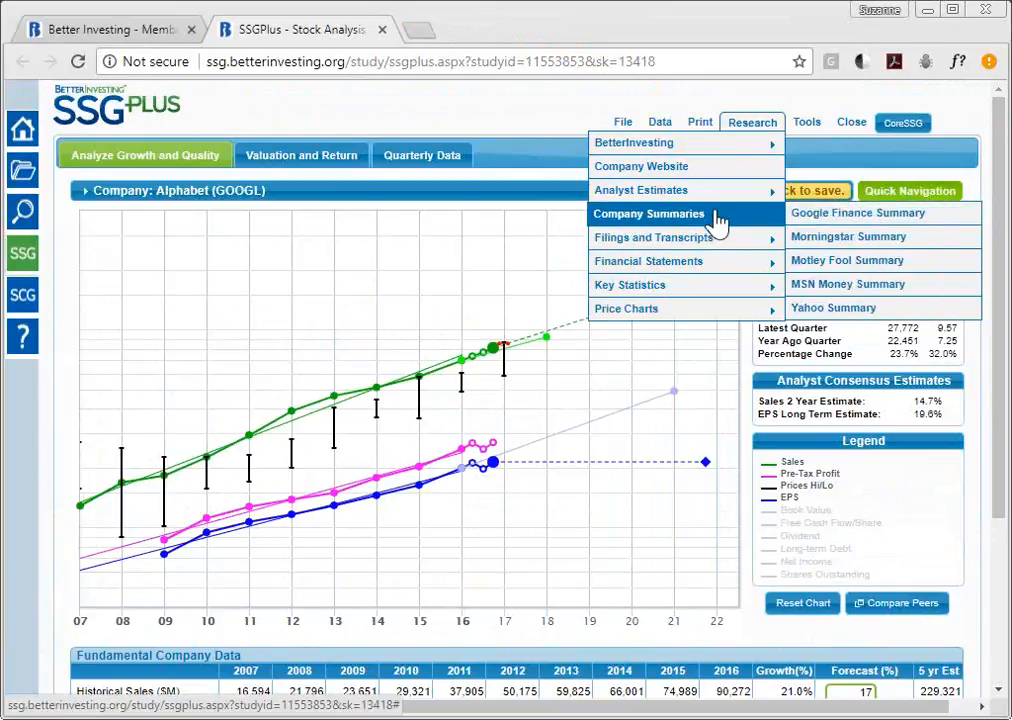
pyautogui.moveTo(717, 202)
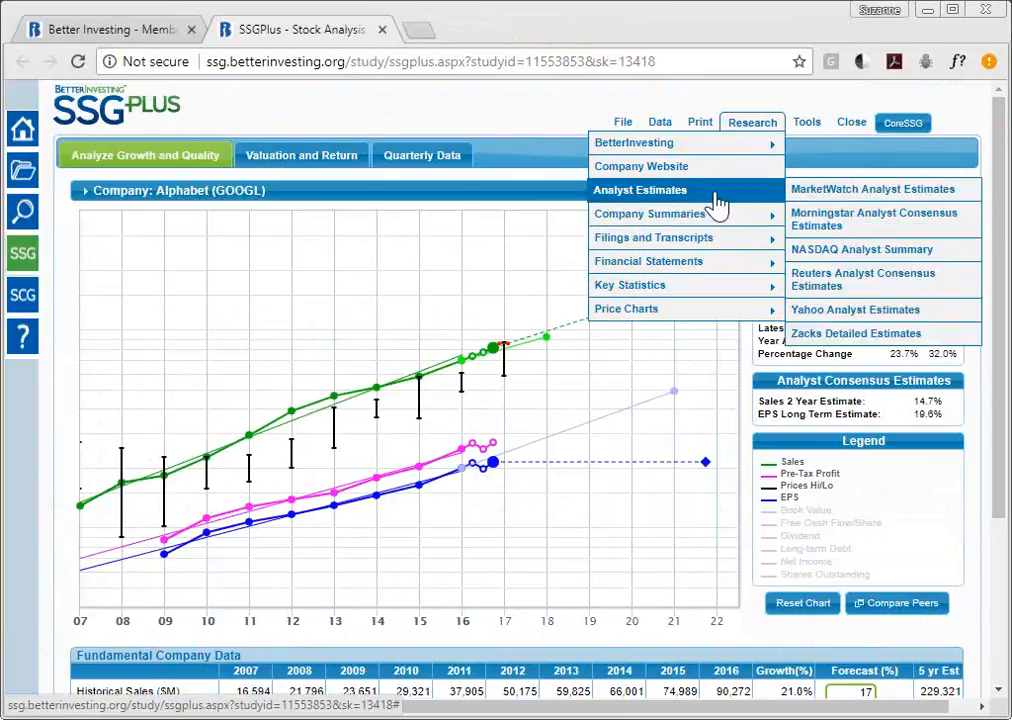
pyautogui.click(911, 311)
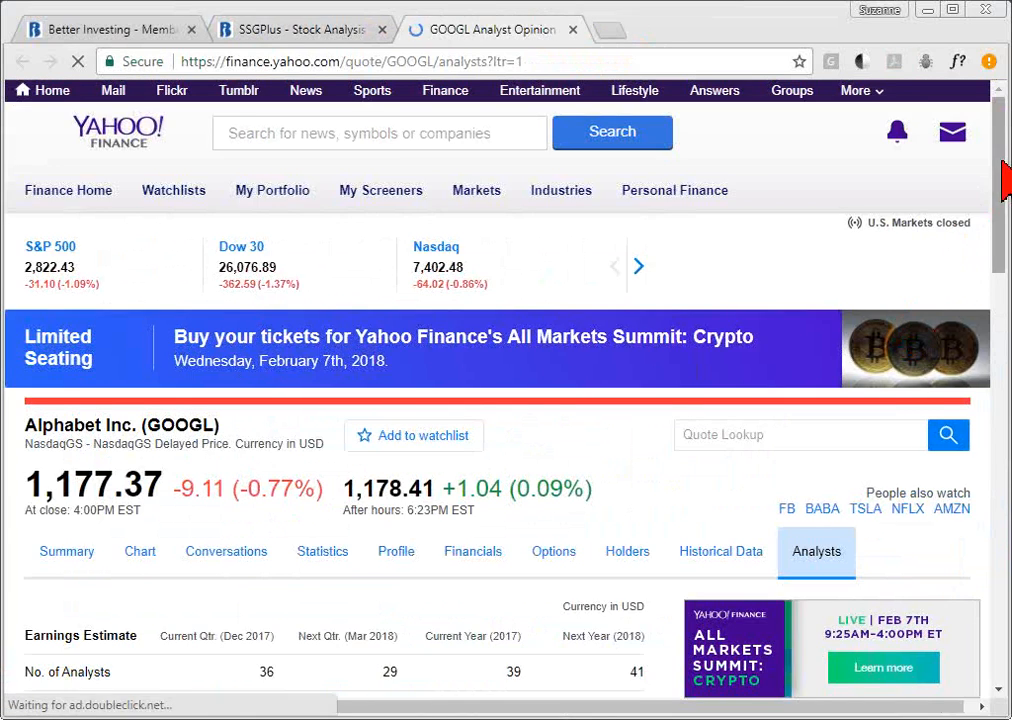
# - Highlight Yahoo's 20.87% Next 5 Years growth estimate for GOOGL, then return to the SSGPlus study
pyautogui.moveTo(998, 161); pyautogui.dragTo(1008, 590)
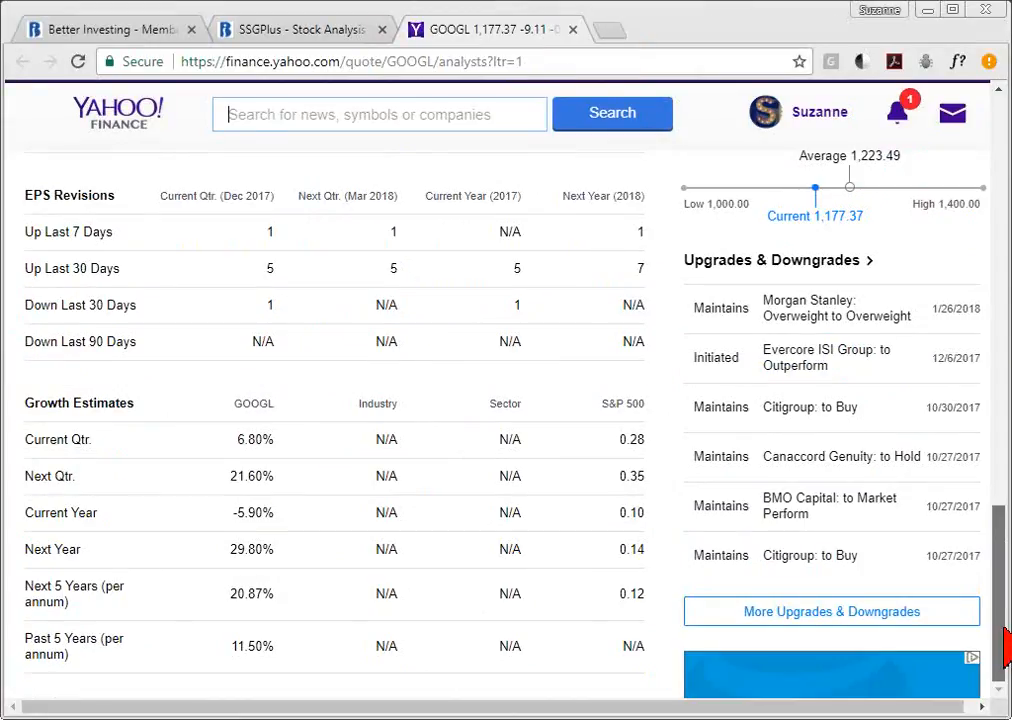
pyautogui.moveTo(93, 598); pyautogui.dragTo(25, 587)
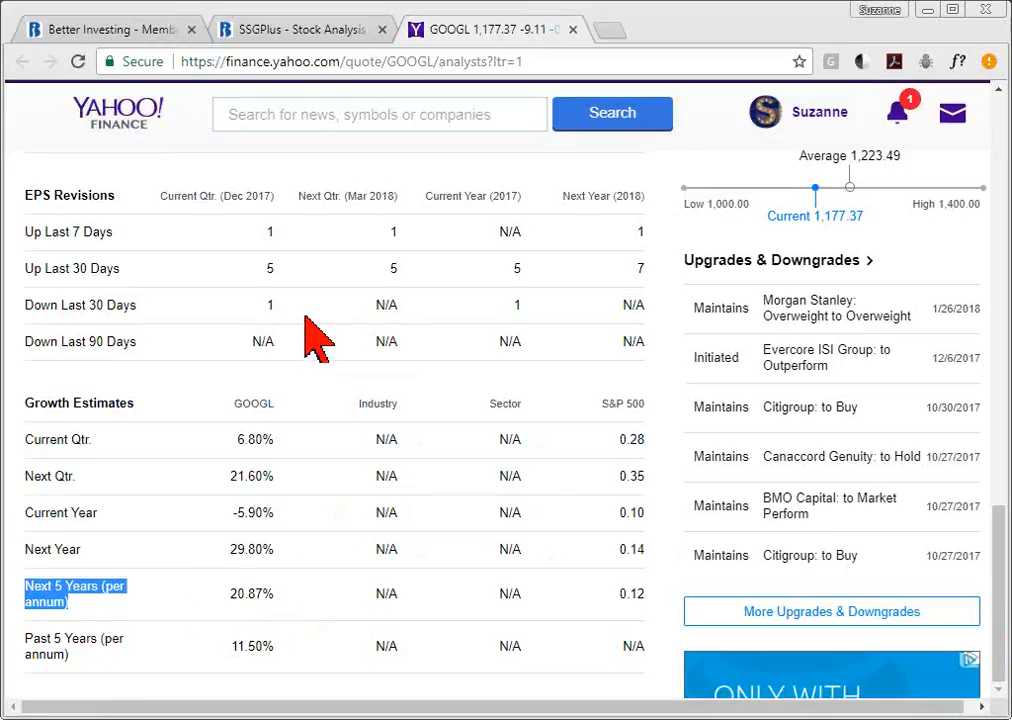
pyautogui.click(335, 30)
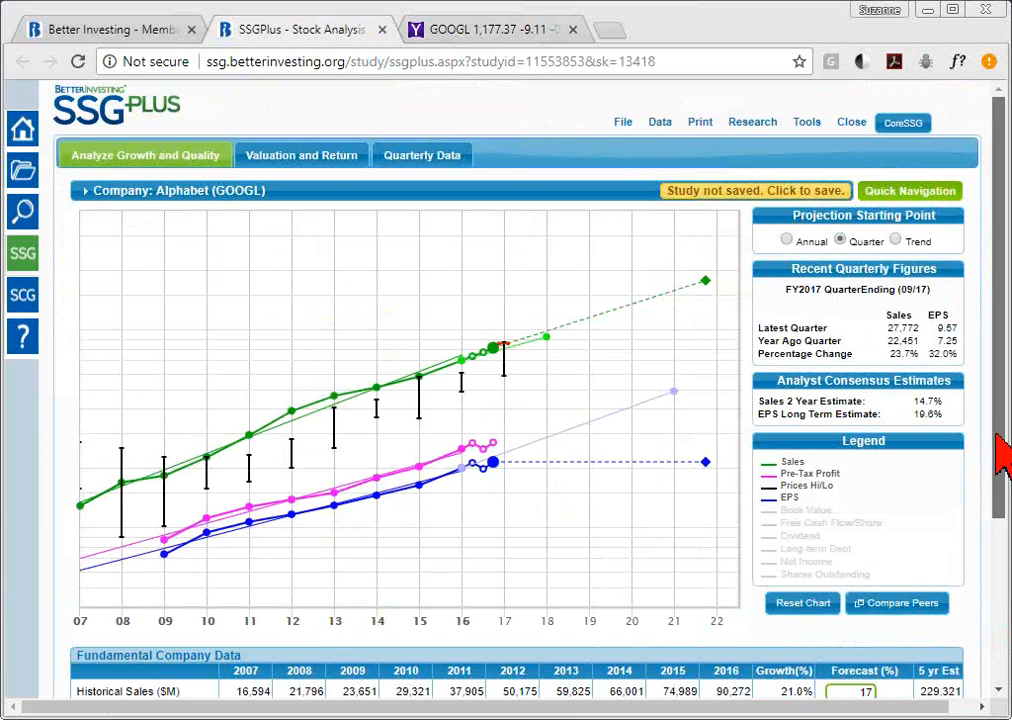
# - Reopen the EPS 5-year forecast calculation to review it, then close it
pyautogui.scroll(-3, 1003, 455)
pyautogui.click(861, 445)
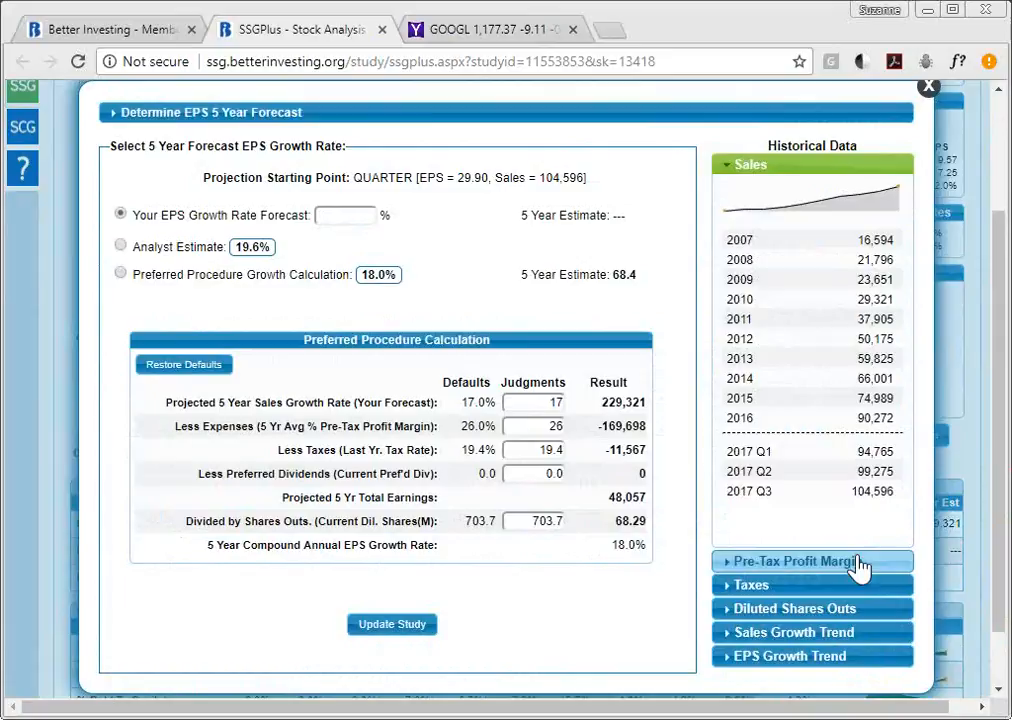
pyautogui.click(929, 90)
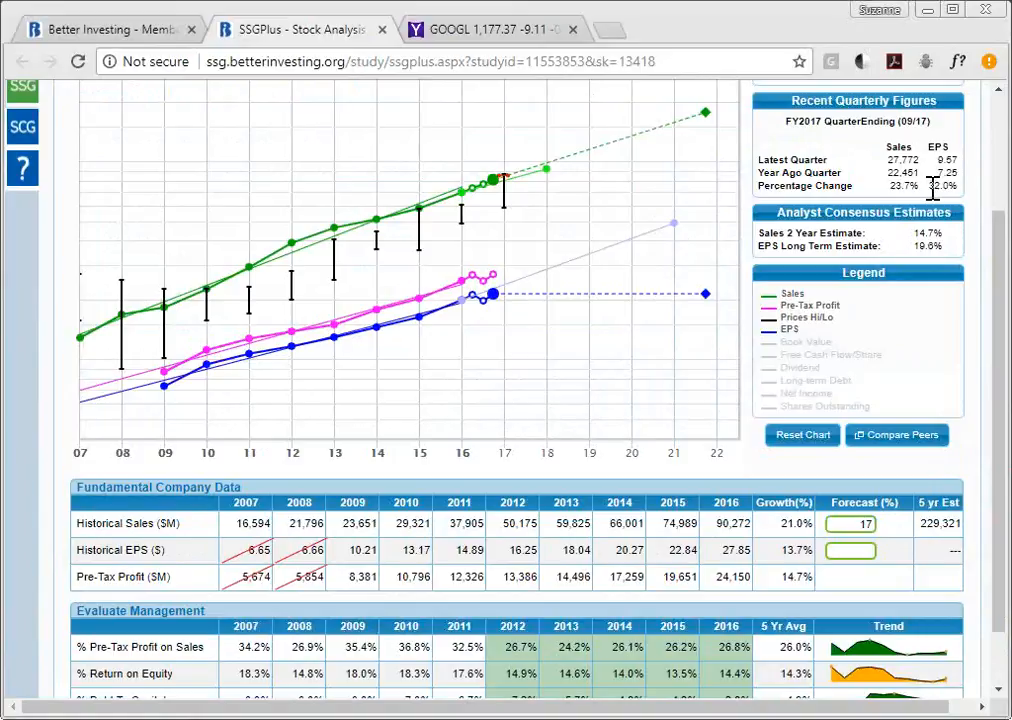
# - Enter 17 as Your EPS Growth Rate Forecast and update the study
pyautogui.click(858, 552)
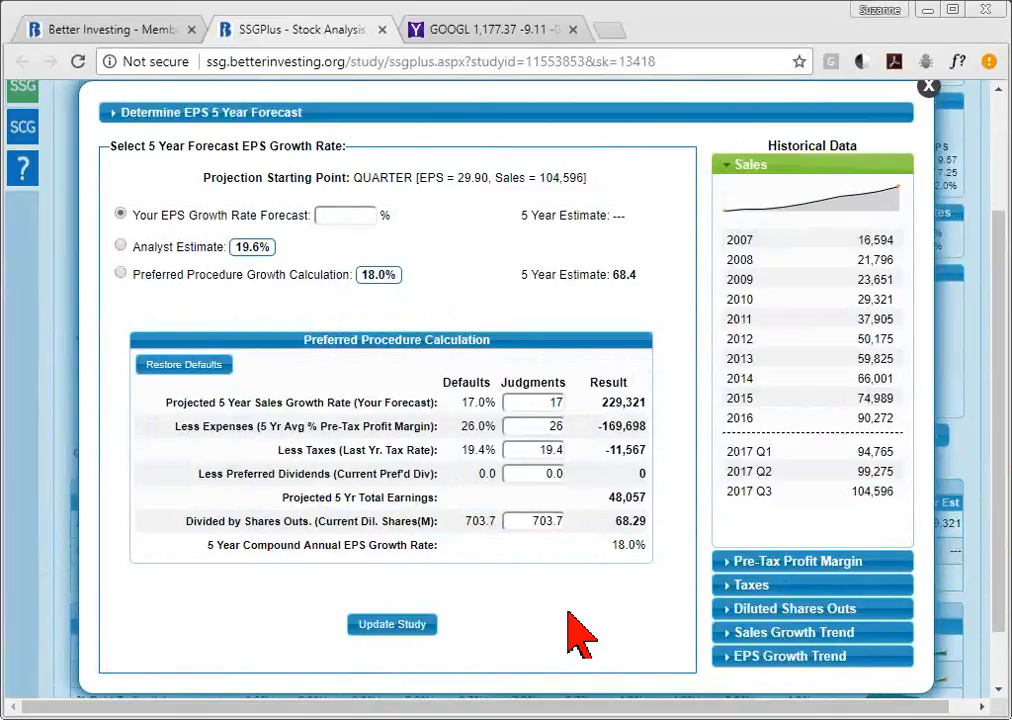
pyautogui.click(361, 215)
pyautogui.write('17.0')
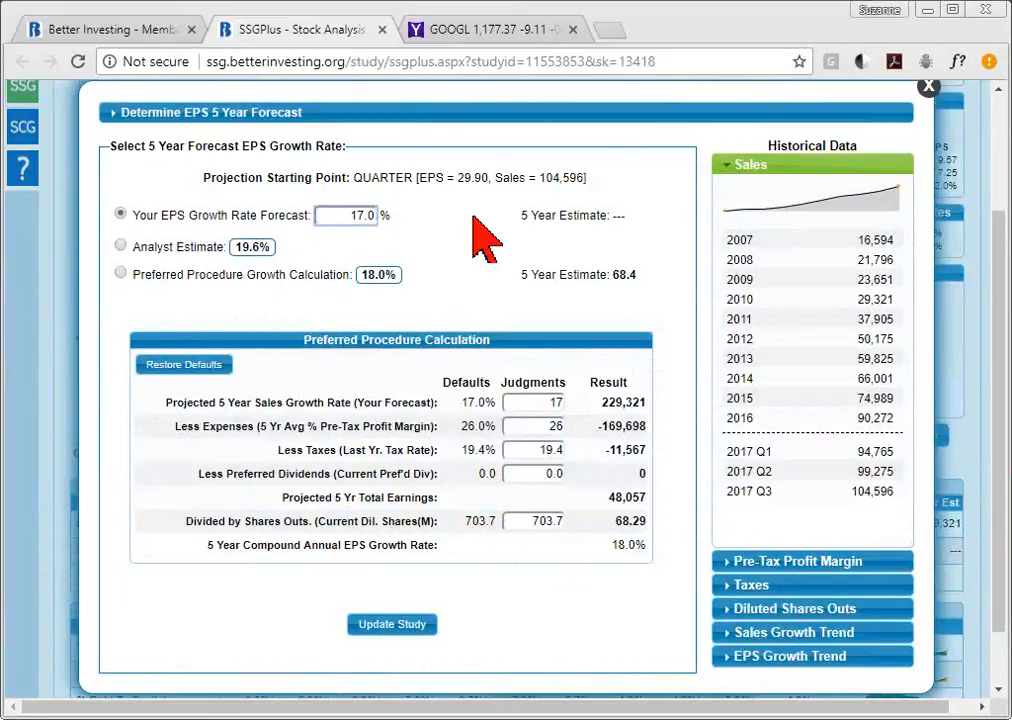
pyautogui.press('BackSpace')
pyautogui.press('BackSpace')
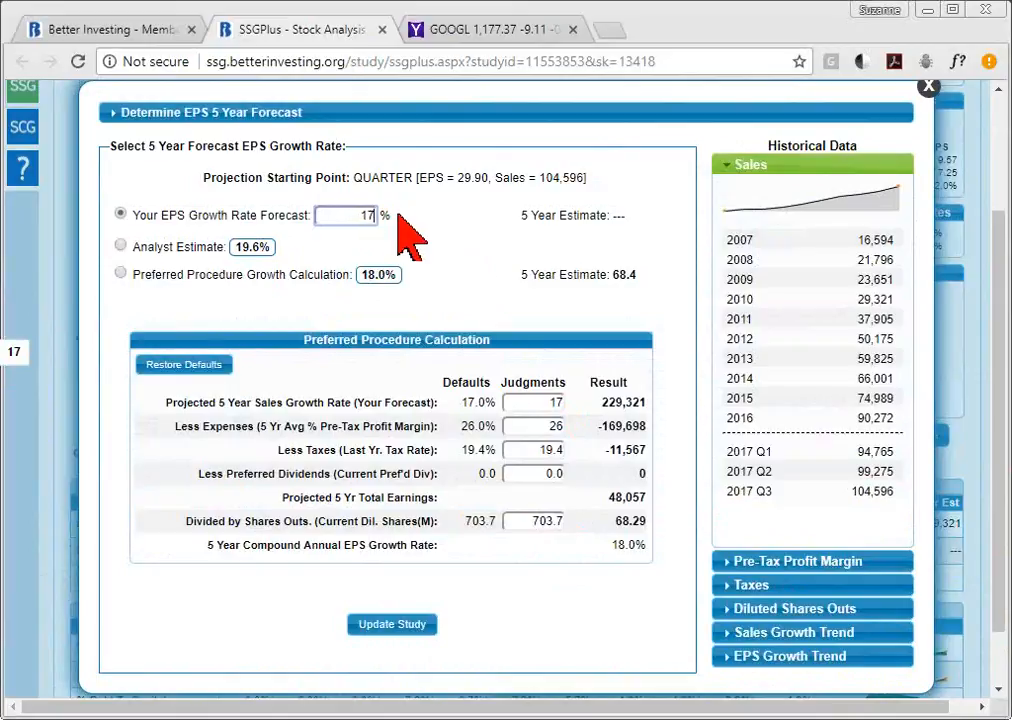
pyautogui.click(401, 632)
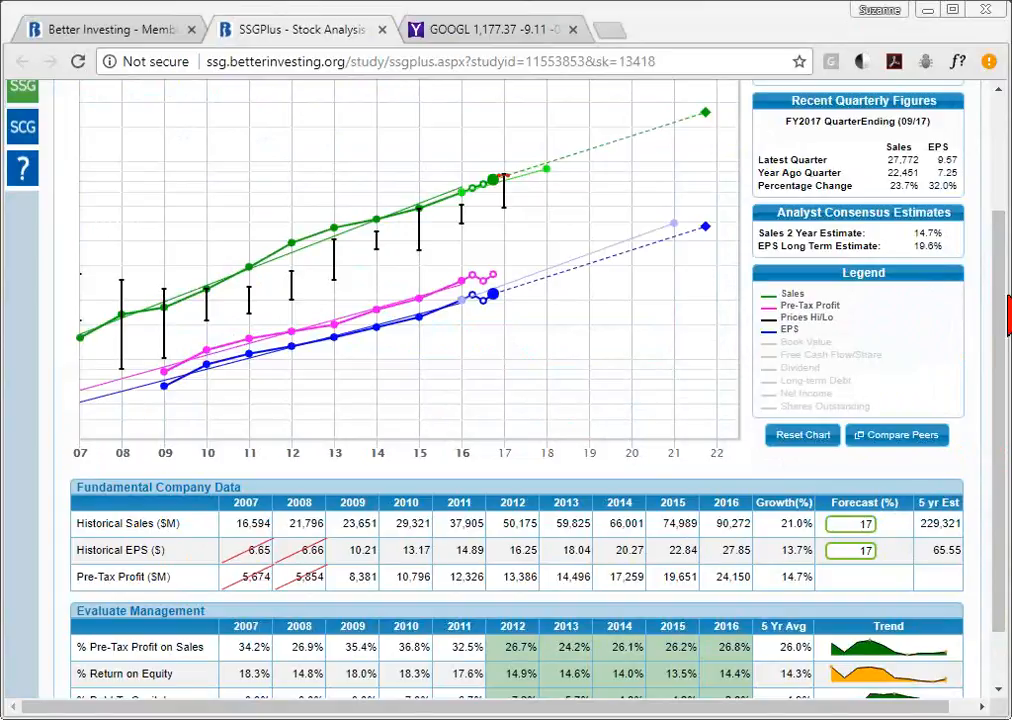
pyautogui.moveTo(1003, 318); pyautogui.dragTo(996, 221)
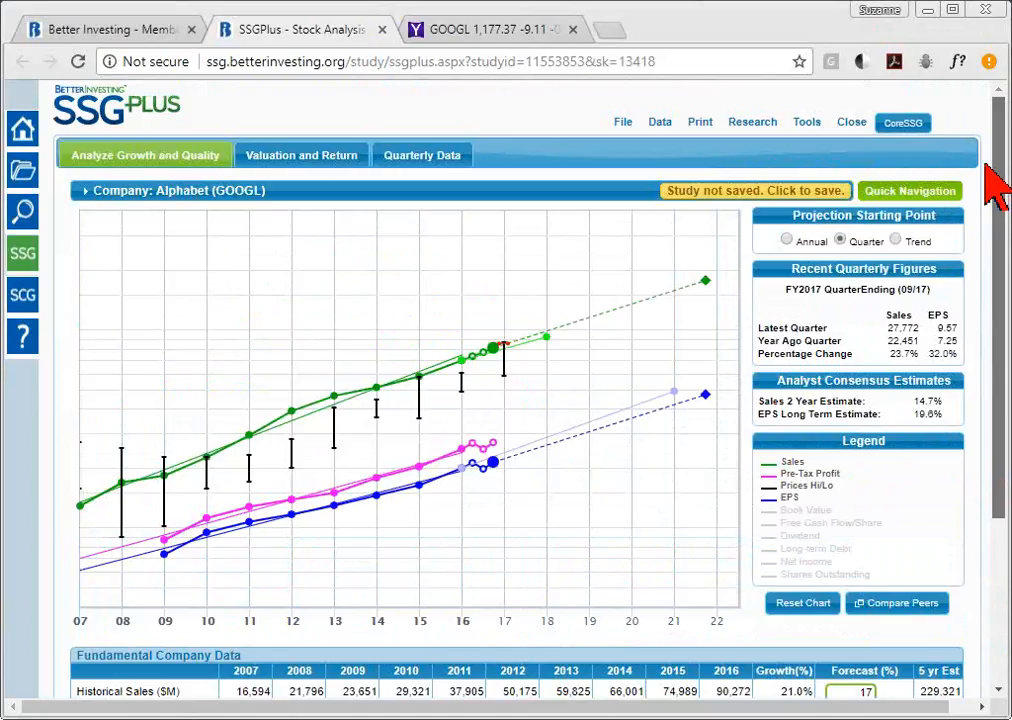
# - Show Valuation and Return at 110% zoom, with an average P/E of 25.7 versus a current 39.7
pyautogui.click(299, 166)
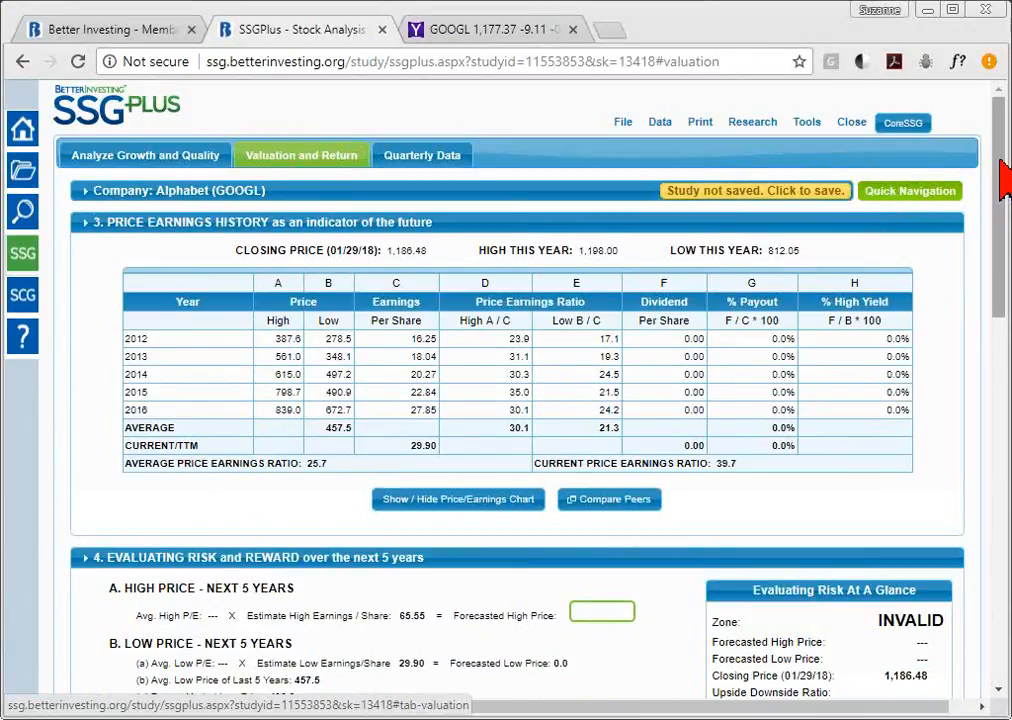
pyautogui.moveTo(1003, 178); pyautogui.dragTo(1003, 220)
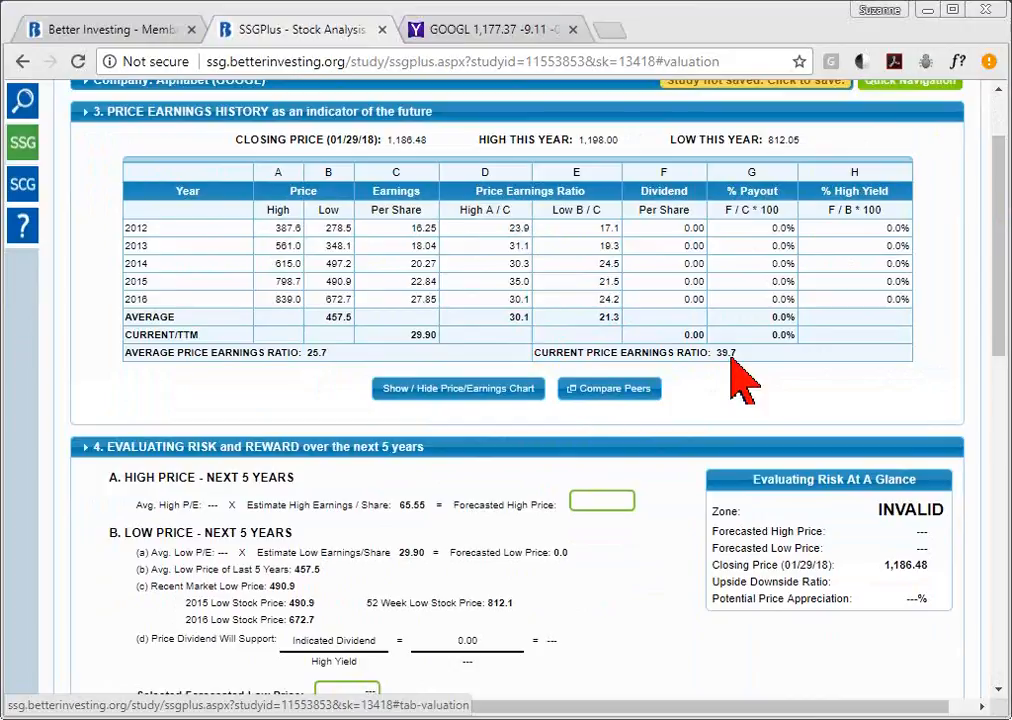
pyautogui.hotkey('ctrl', '+')
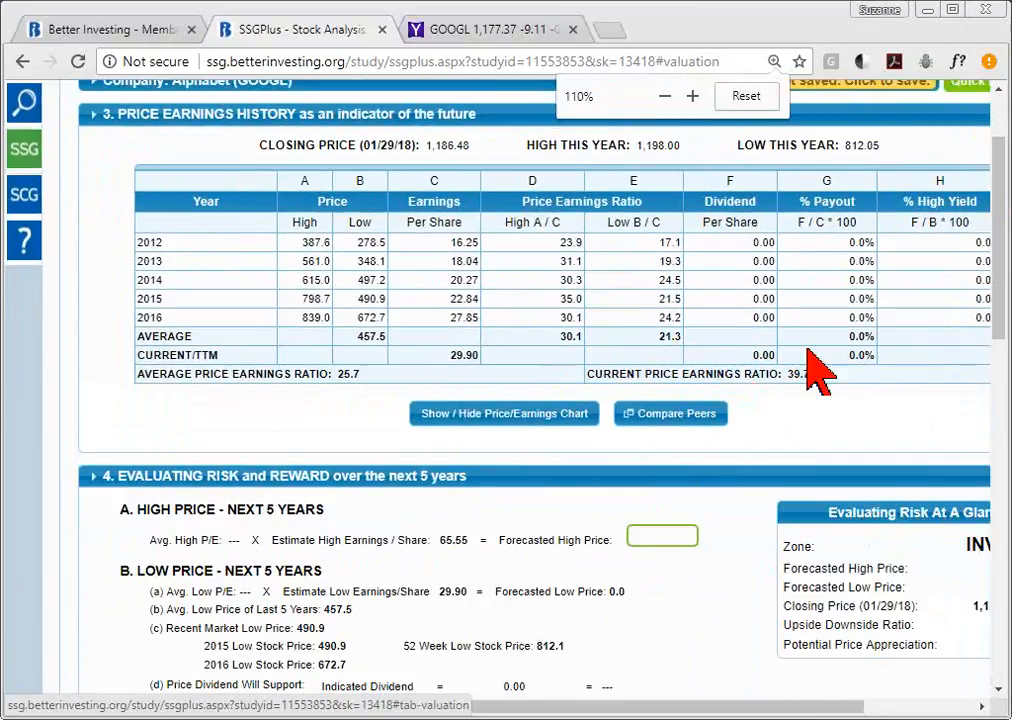
pyautogui.moveTo(639, 707); pyautogui.dragTo(682, 716)
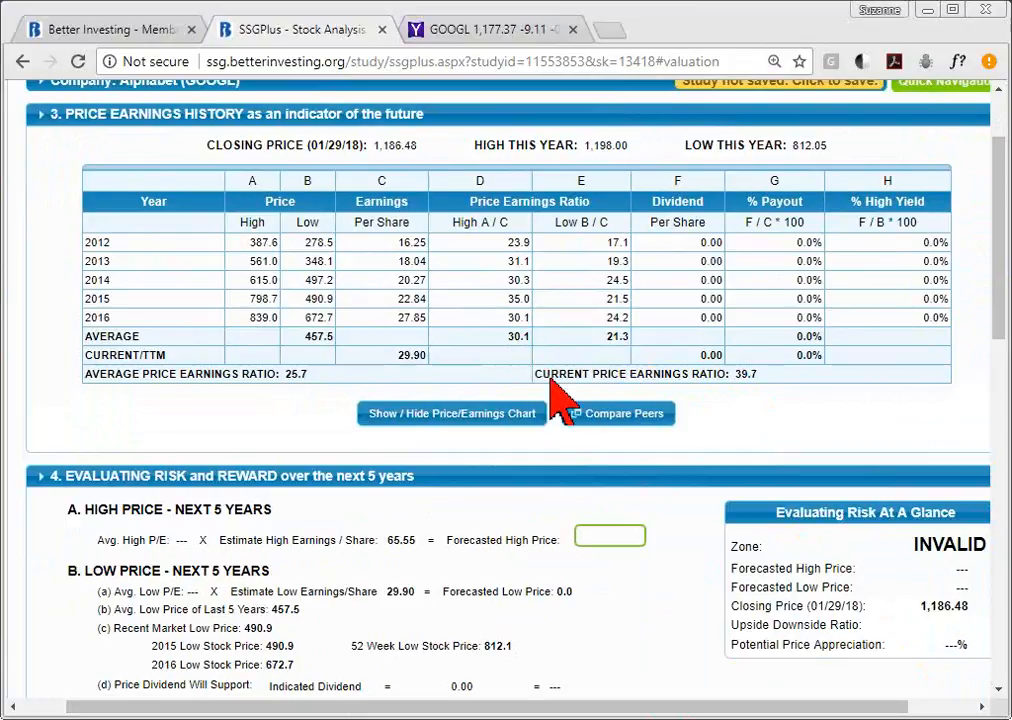
pyautogui.click(501, 428)
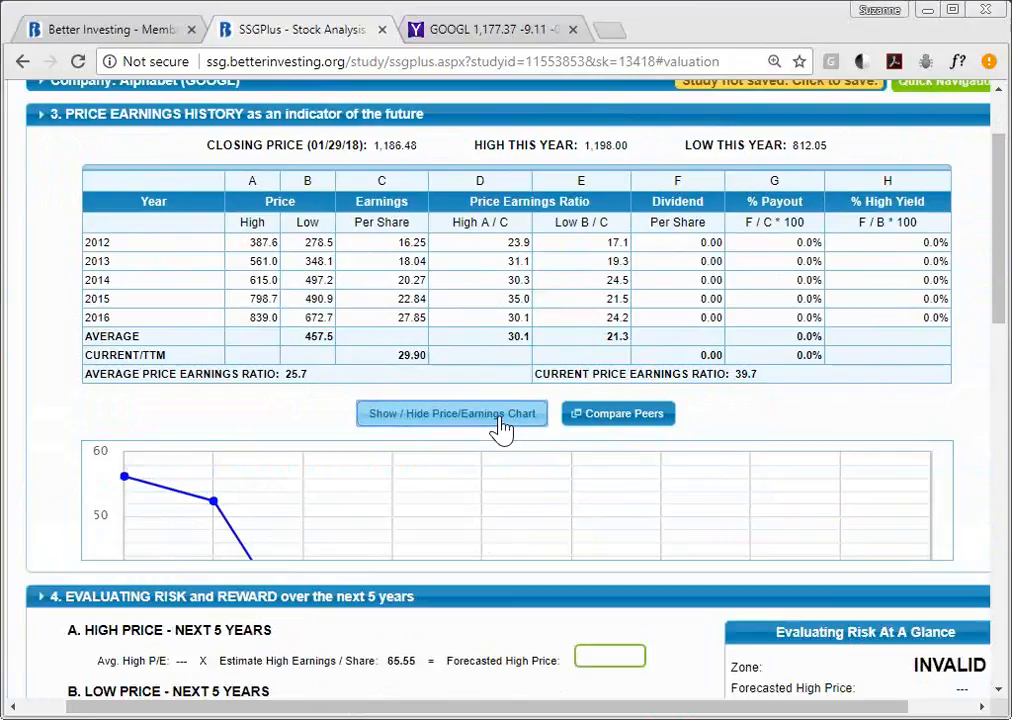
pyautogui.moveTo(1003, 205); pyautogui.dragTo(1005, 270)
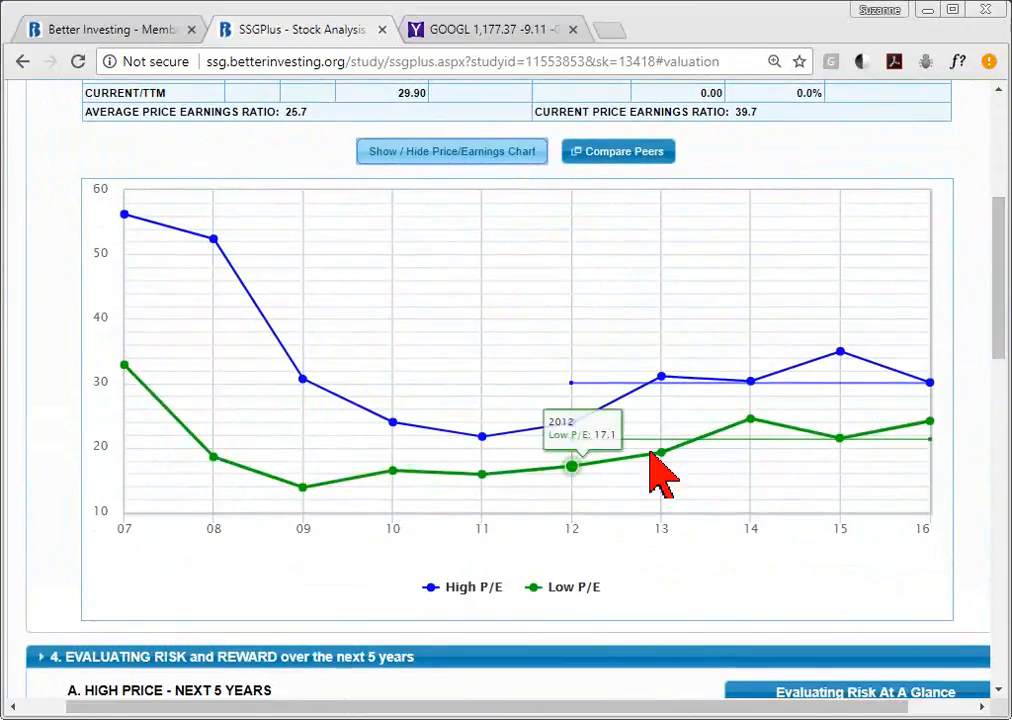
pyautogui.moveTo(679, 398)
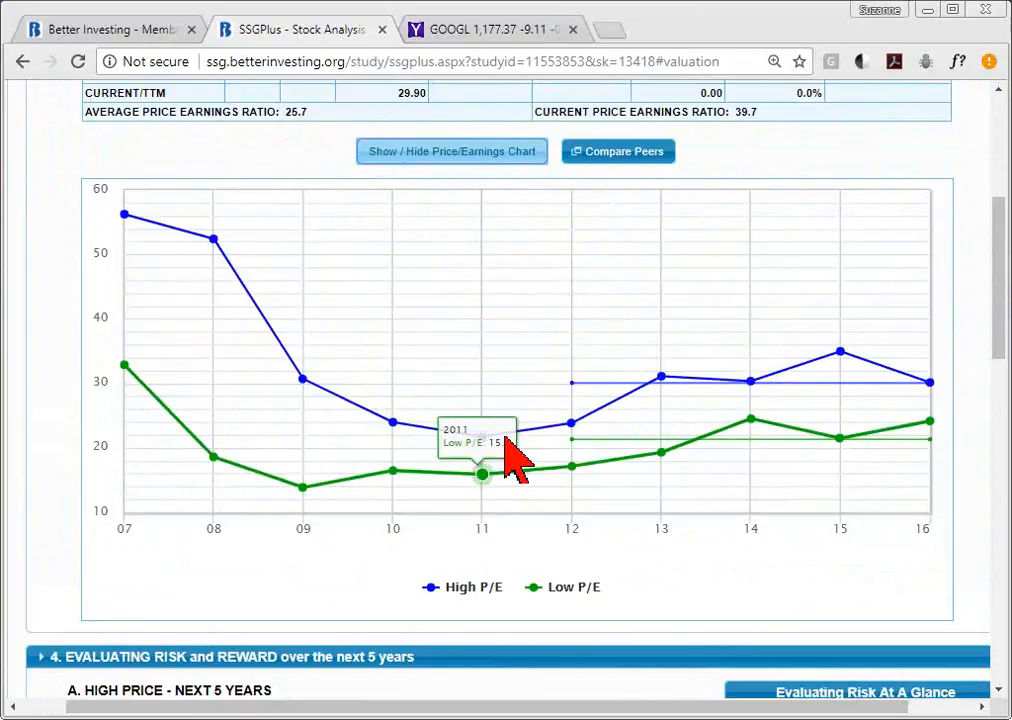
pyautogui.moveTo(645, 408)
pyautogui.moveTo(858, 358)
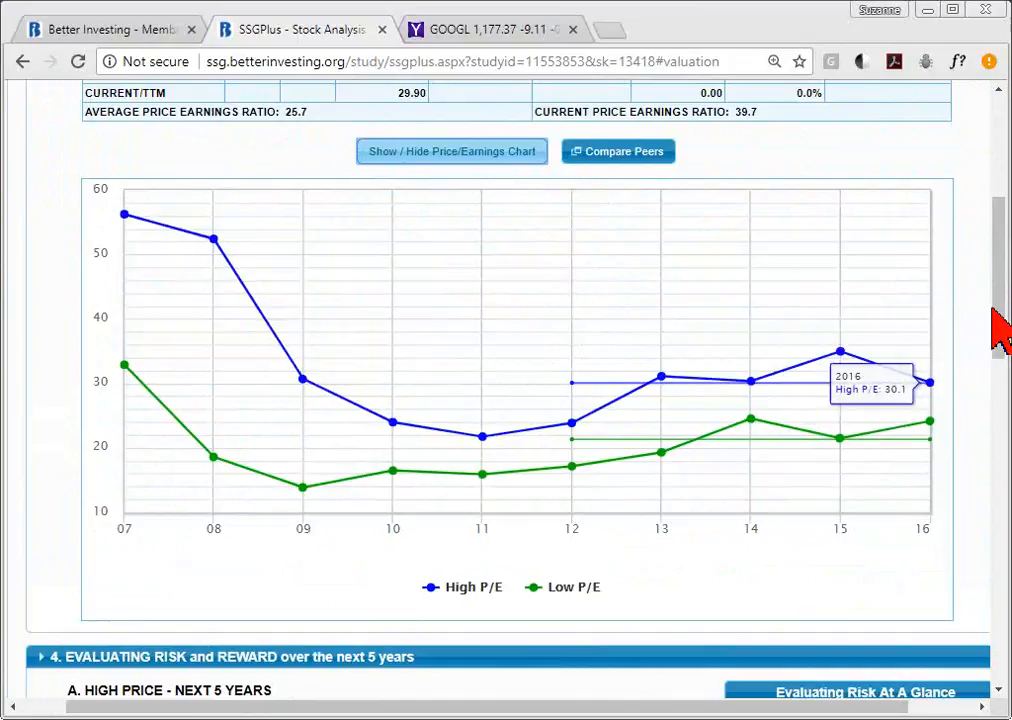
pyautogui.moveTo(1002, 328); pyautogui.dragTo(1003, 268)
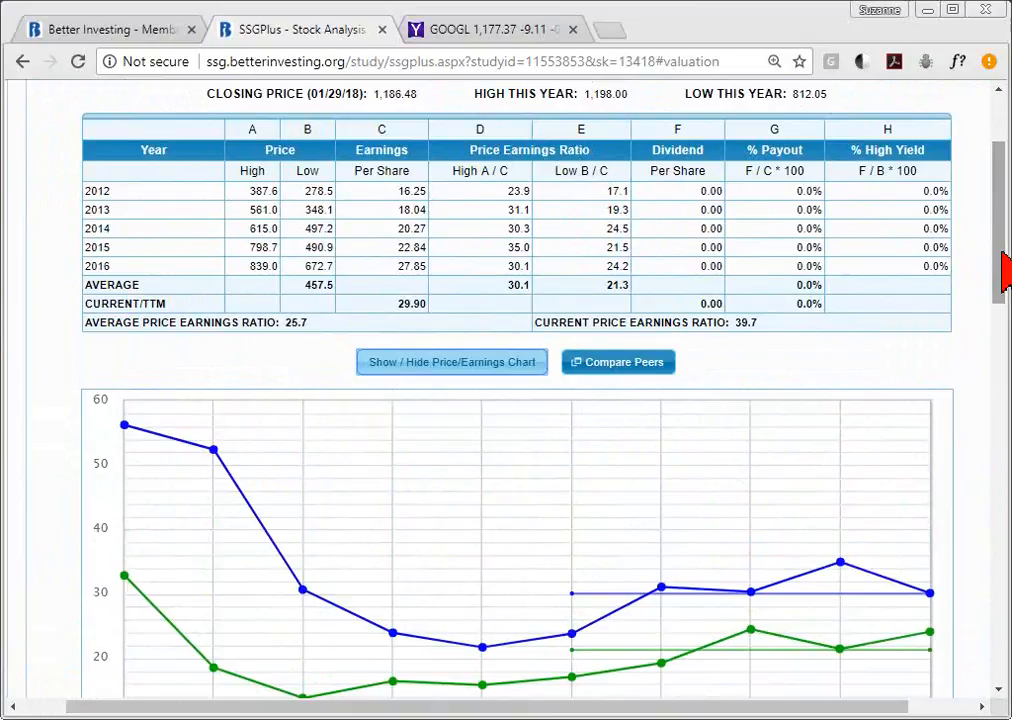
pyautogui.moveTo(1005, 268); pyautogui.dragTo(1005, 283)
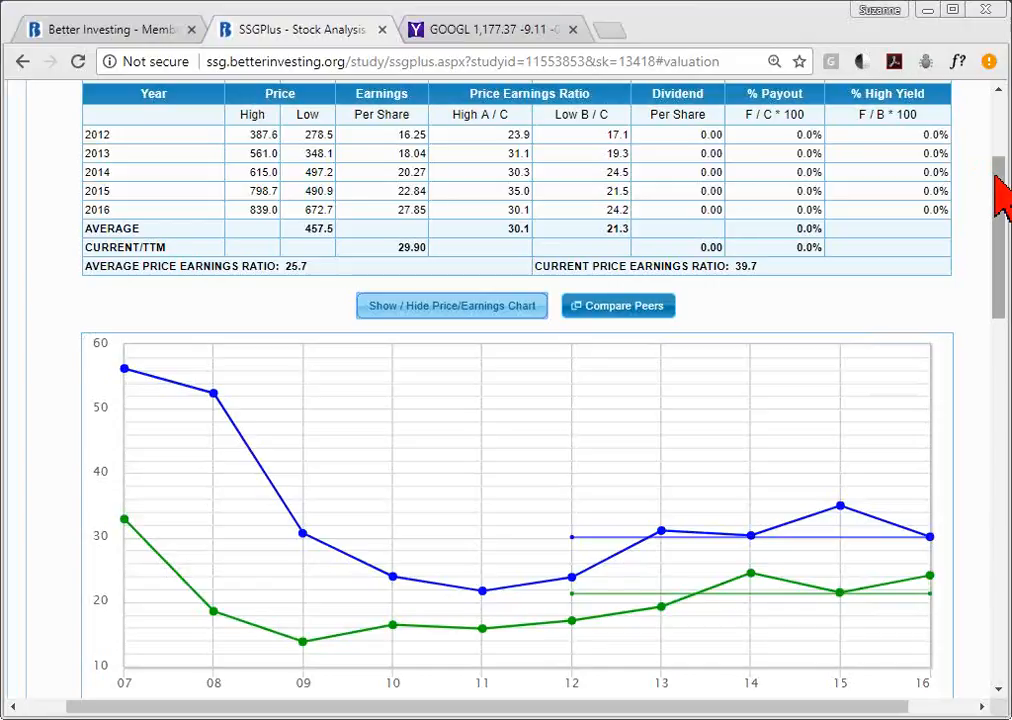
pyautogui.click(461, 316)
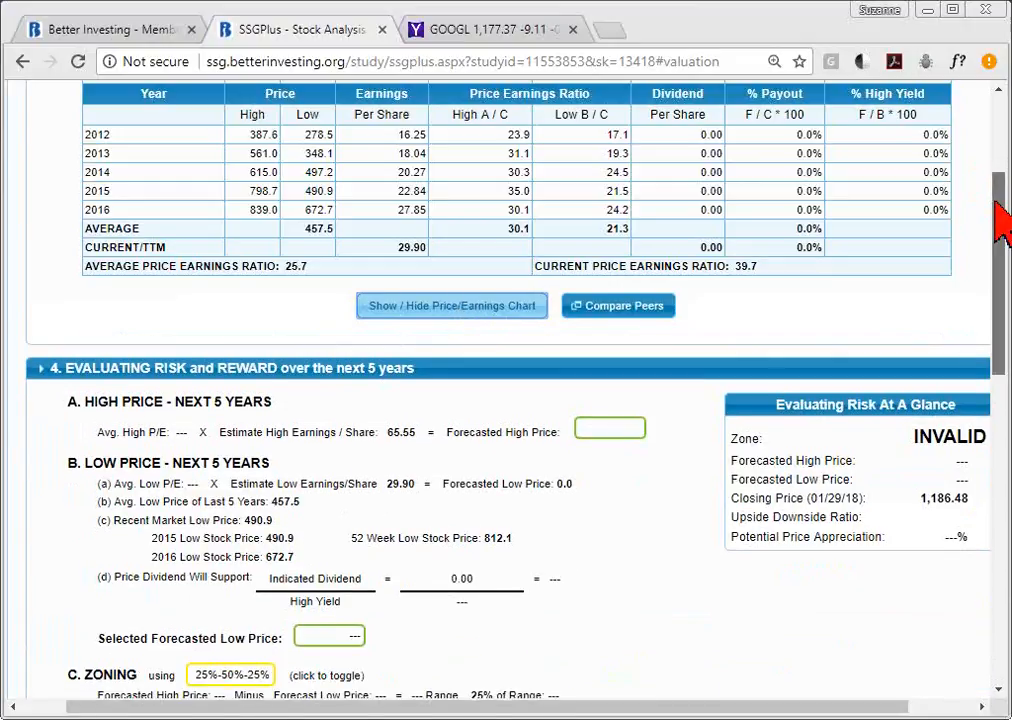
pyautogui.moveTo(1000, 205); pyautogui.dragTo(999, 252)
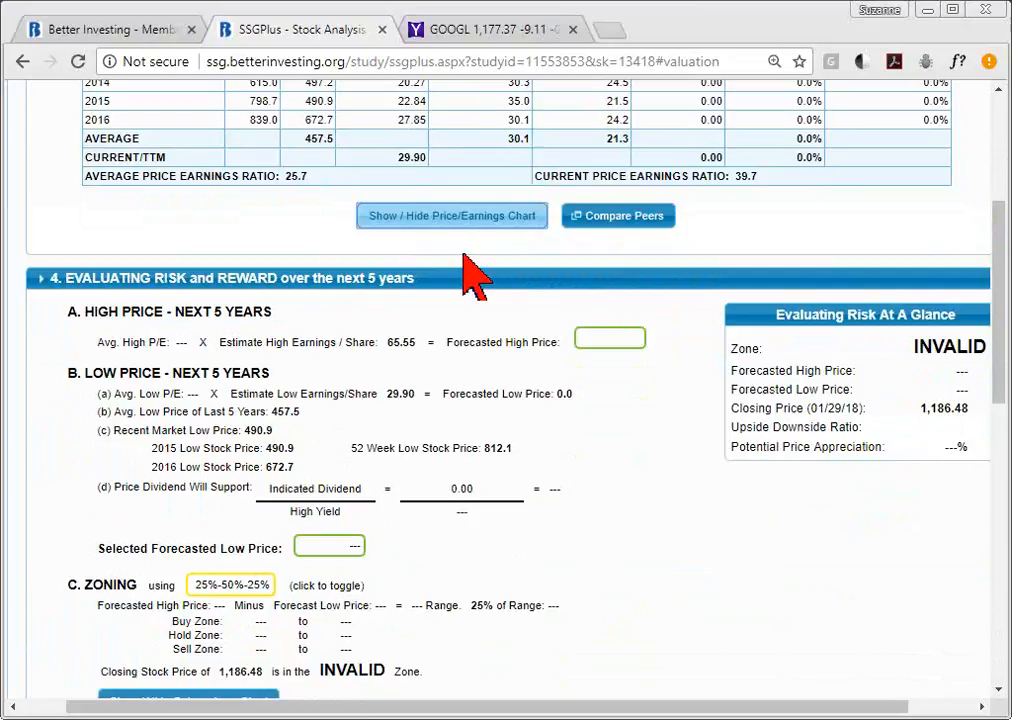
# - Use a 30 average high P/E for a 1,966.5 forecasted high price, and update the study
pyautogui.click(612, 341)
pyautogui.click(397, 343)
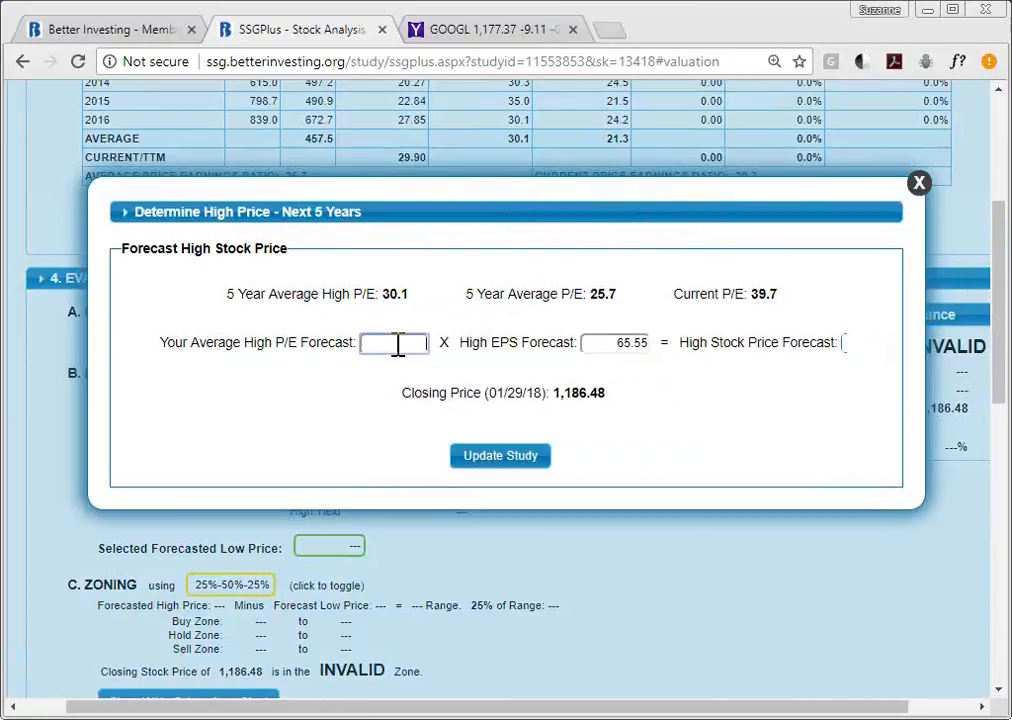
pyautogui.write('3')
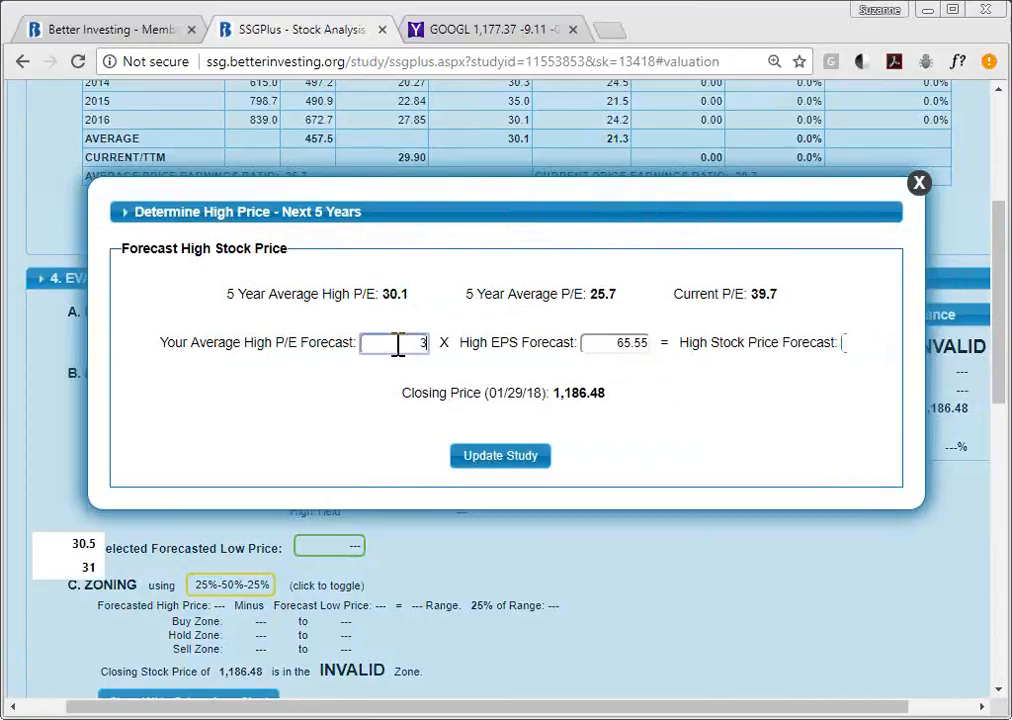
pyautogui.write('0')
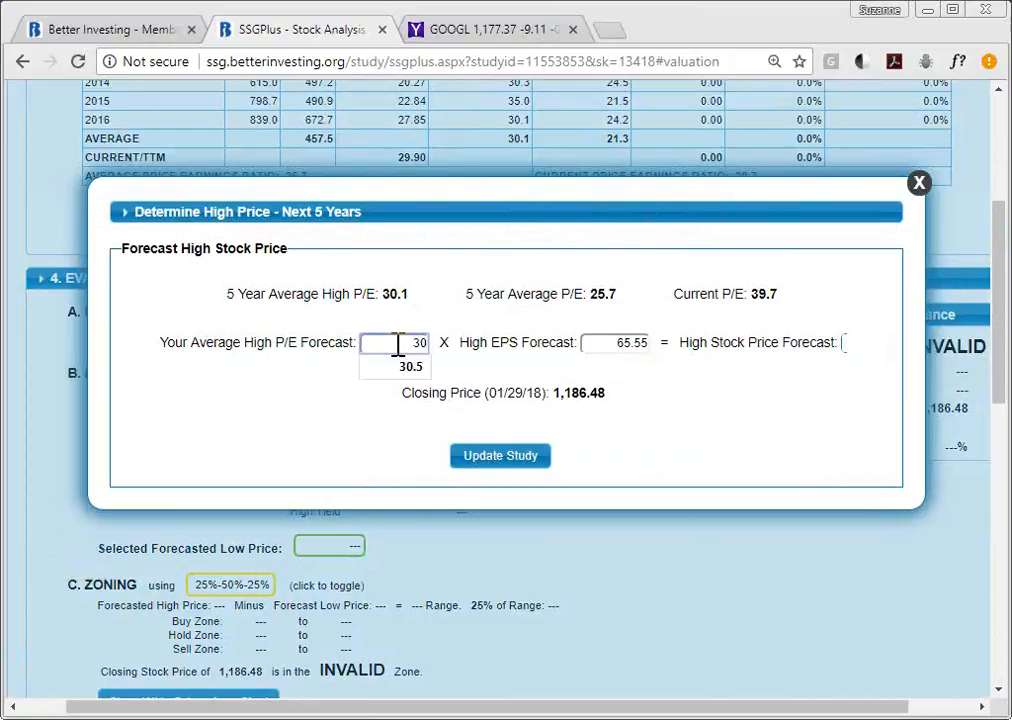
pyautogui.click(605, 343)
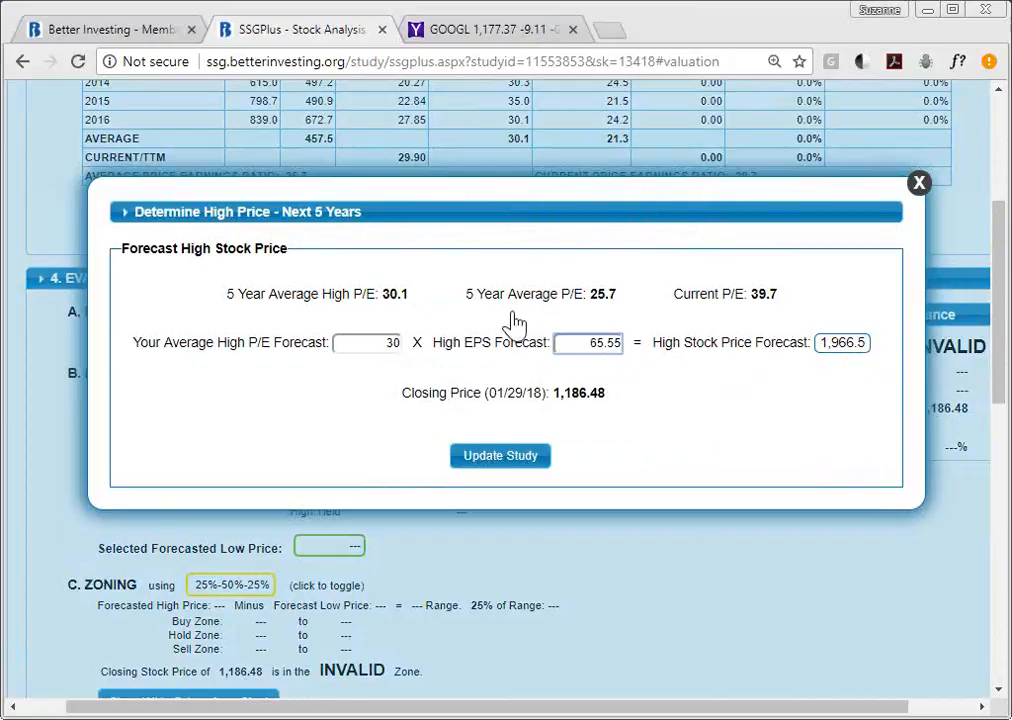
pyautogui.click(398, 300)
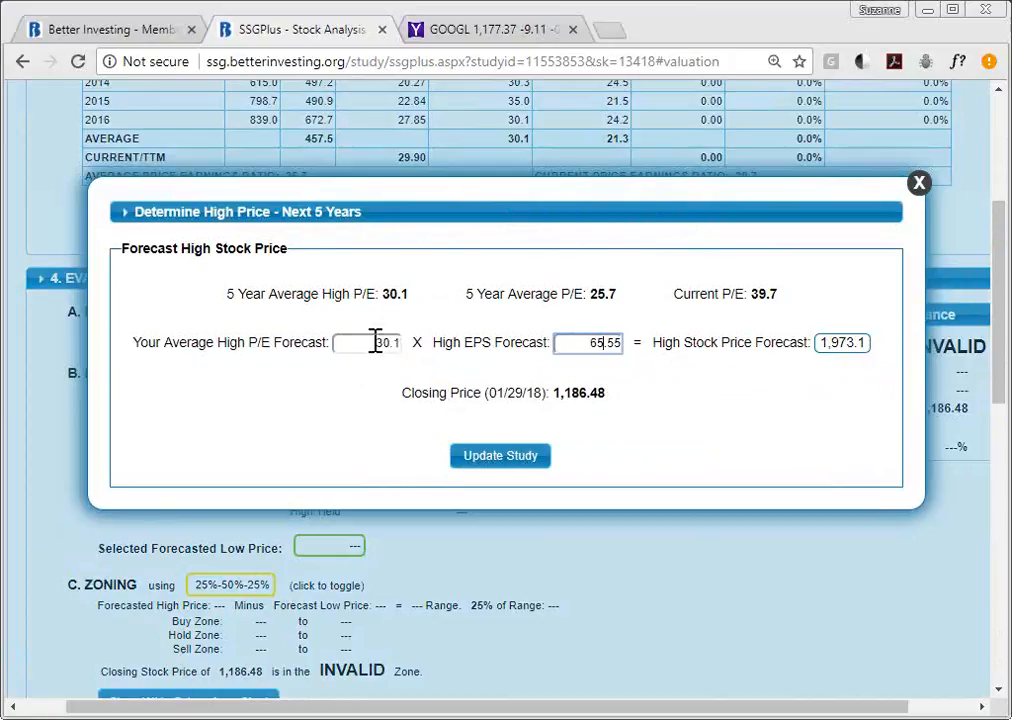
pyautogui.moveTo(375, 343); pyautogui.dragTo(435, 355)
pyautogui.write('30')
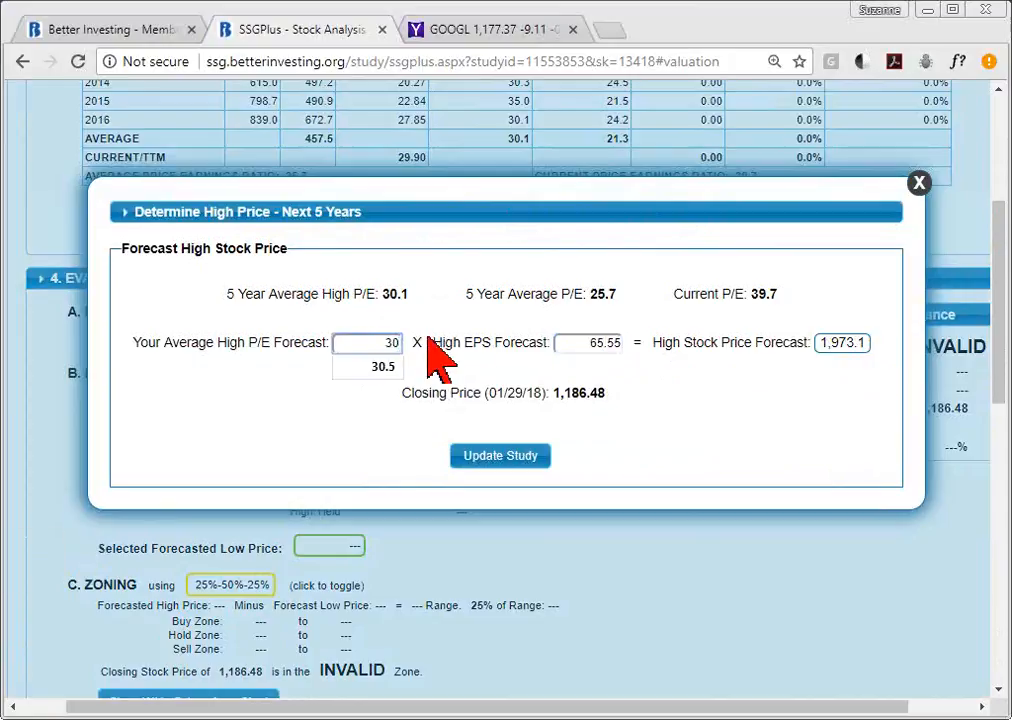
pyautogui.click(502, 464)
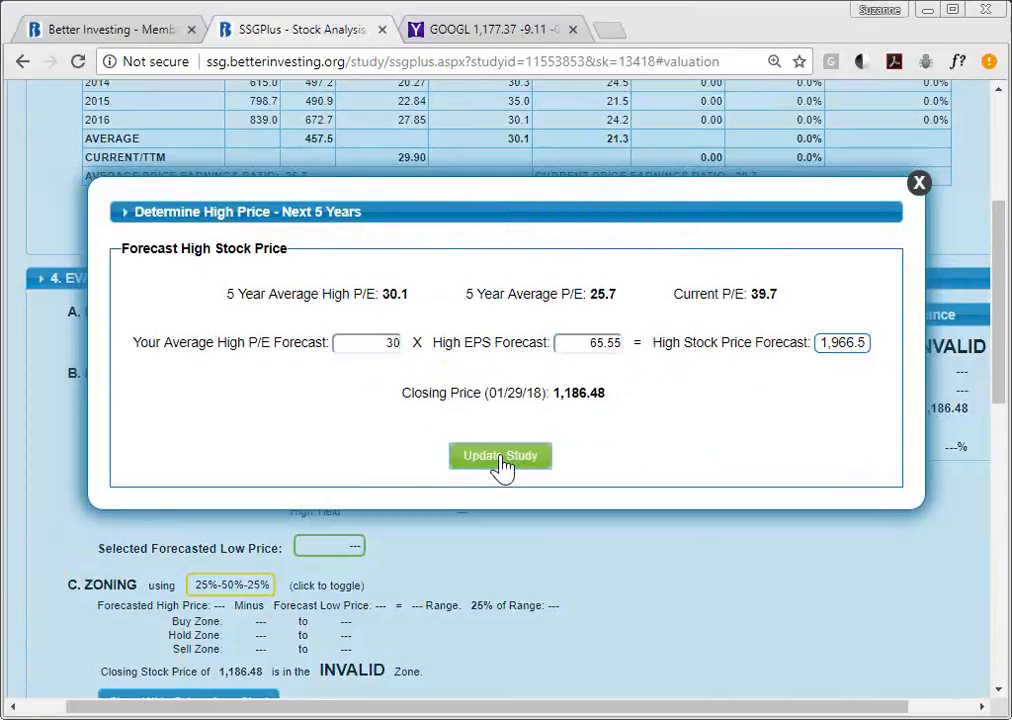
pyautogui.click(500, 460)
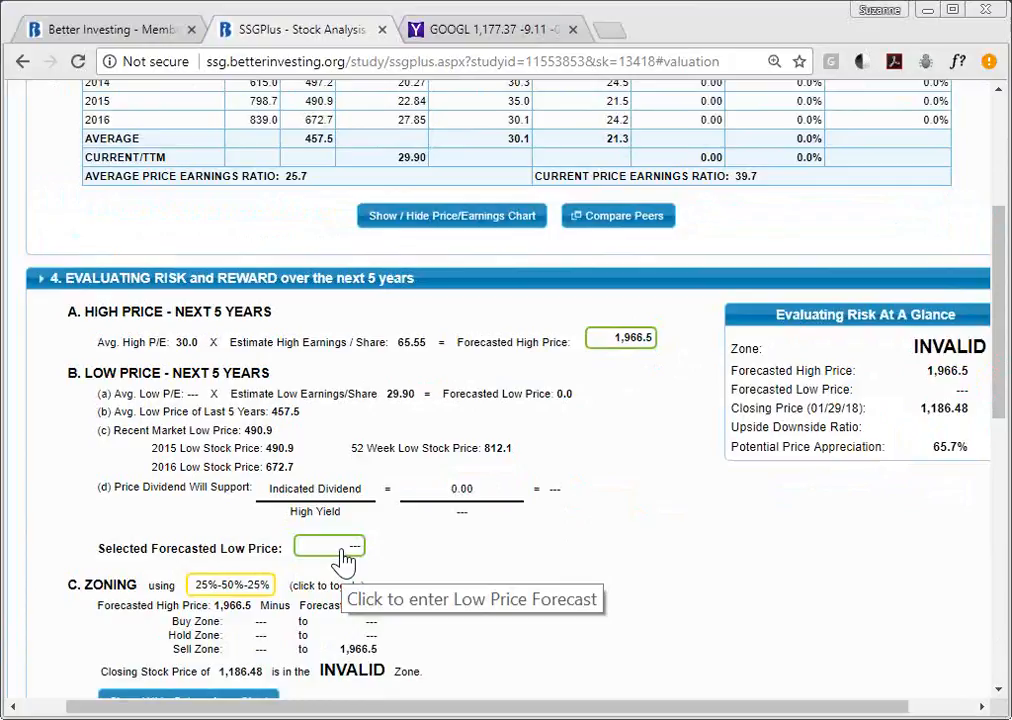
# - Strike out 2012's Low P/E 17.1 and High P/E 23.9 from the averages
pyautogui.moveTo(1005, 313)
pyautogui.mouseDown()
pyautogui.moveTo(1005, 267)
pyautogui.moveTo(1003, 295)
pyautogui.mouseUp()
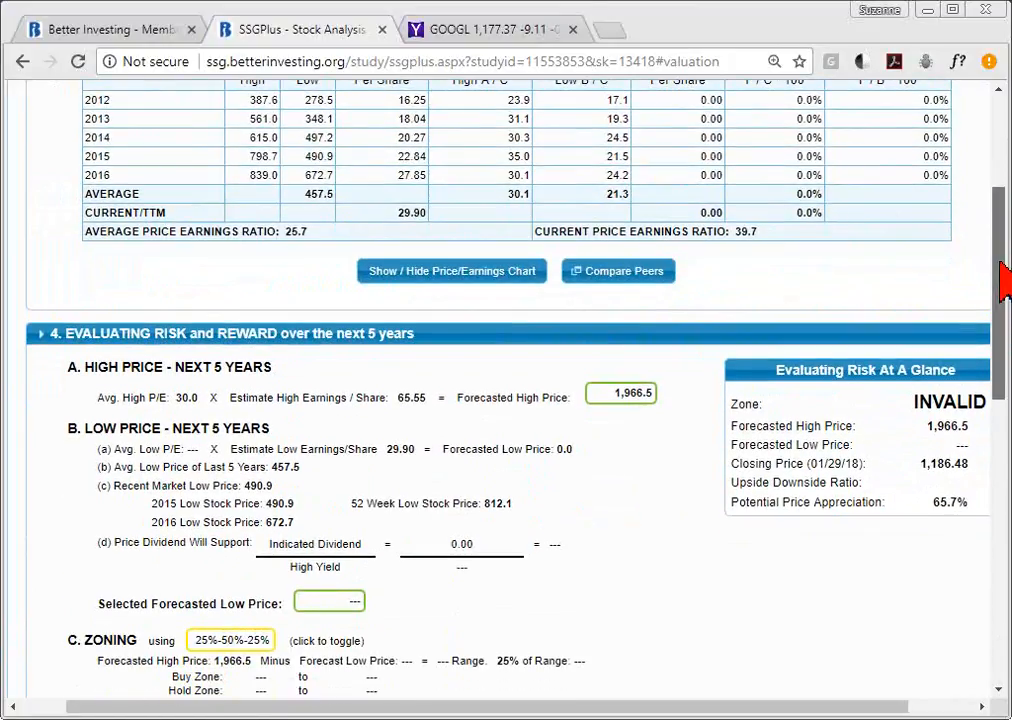
pyautogui.moveTo(1005, 283); pyautogui.dragTo(998, 243)
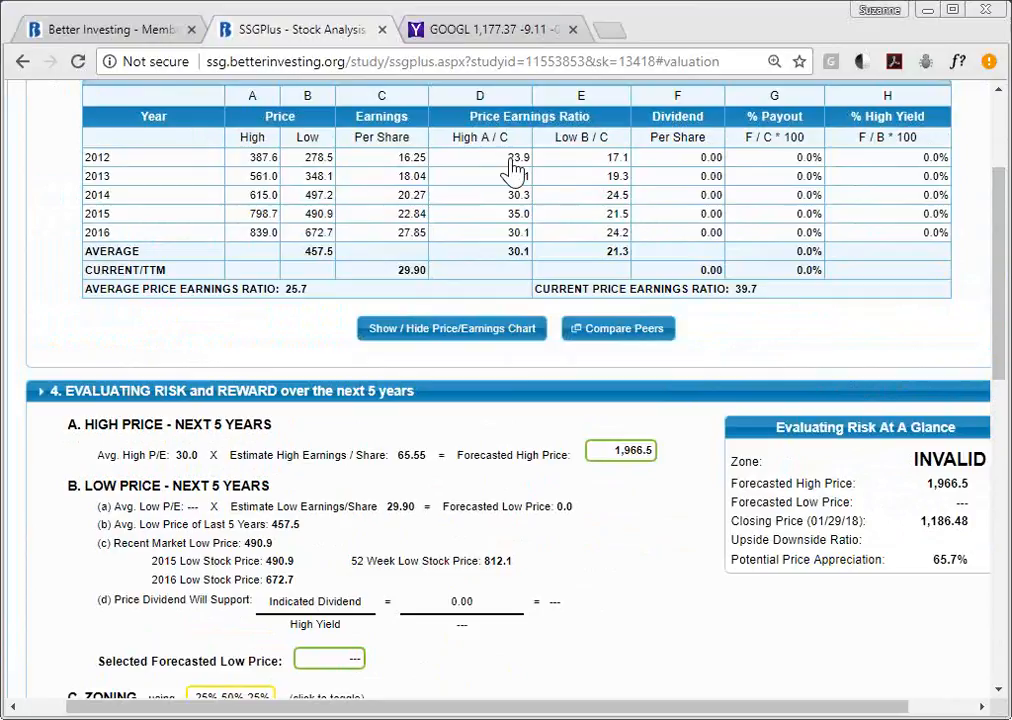
pyautogui.click(584, 160)
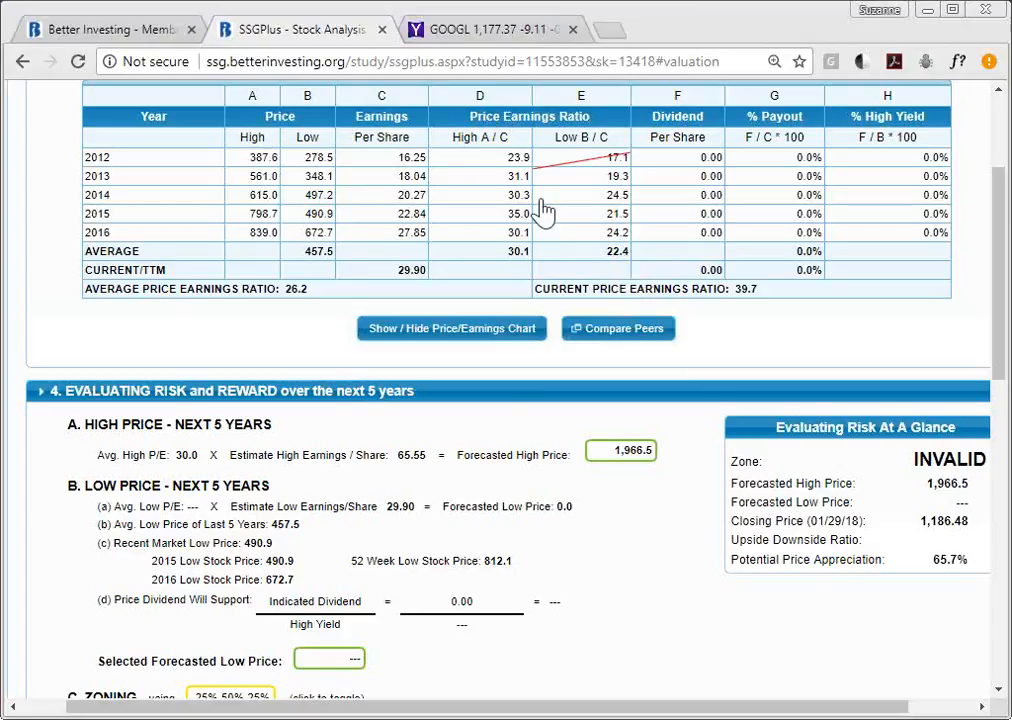
pyautogui.click(518, 168)
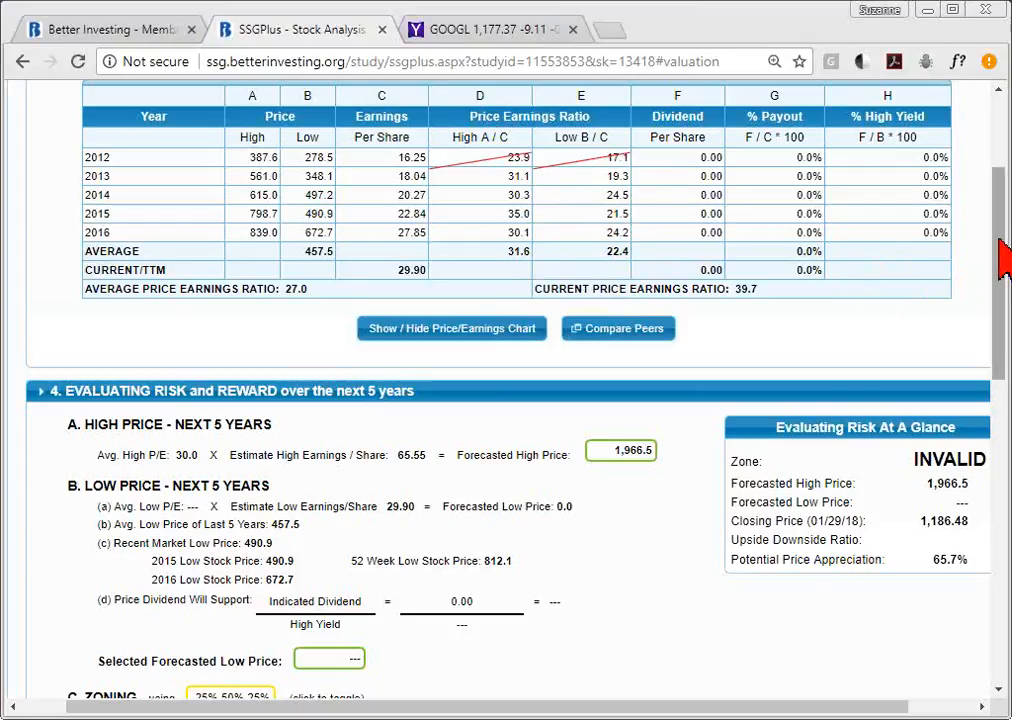
pyautogui.moveTo(1003, 260); pyautogui.dragTo(1002, 305)
# - Enter a 22 average low P/E forecast, computing a 657.8 low price
pyautogui.click(346, 515)
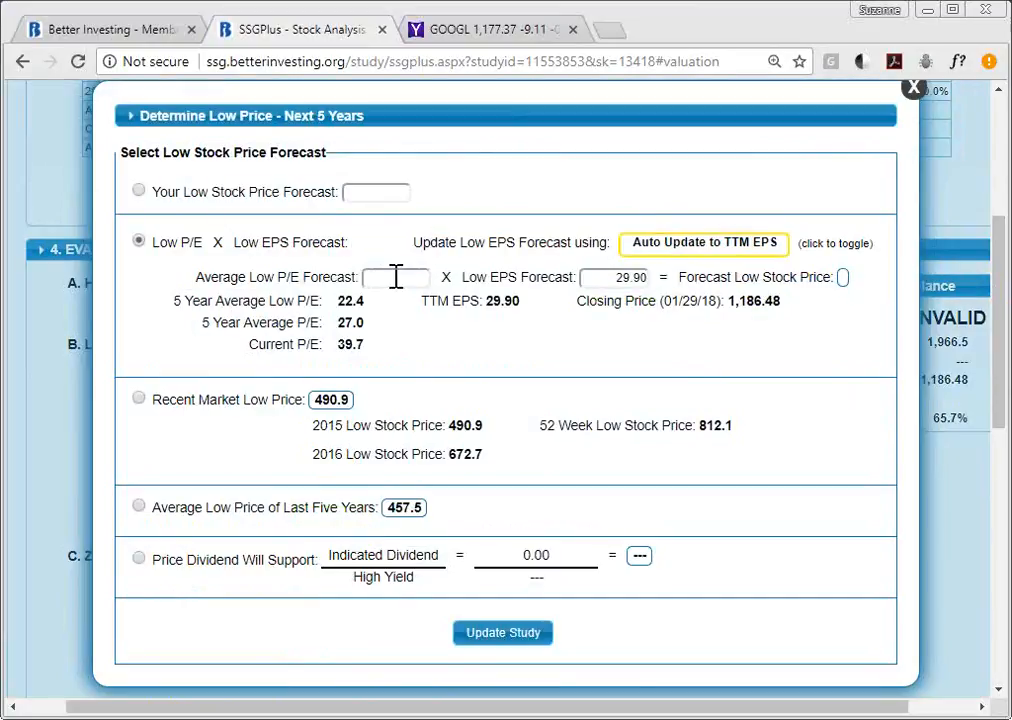
pyautogui.click(396, 277)
pyautogui.write('22')
pyautogui.click(592, 277)
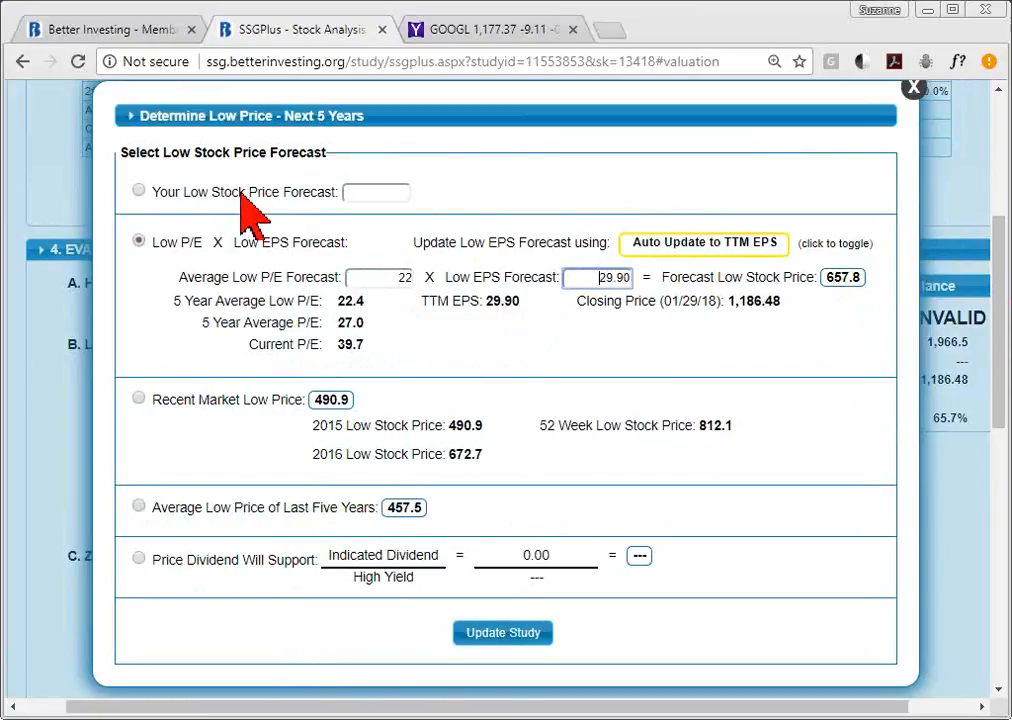
# - Try a custom 800 low price, then revert to the Low P/E × Low EPS method
pyautogui.click(138, 190)
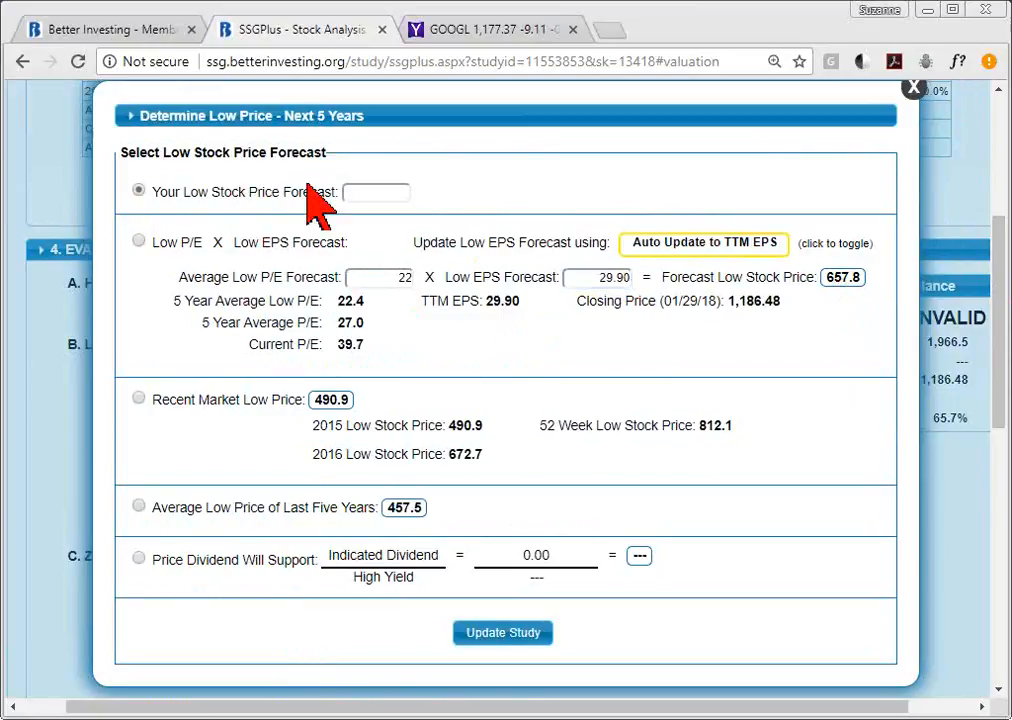
pyautogui.click(375, 193)
pyautogui.write('800')
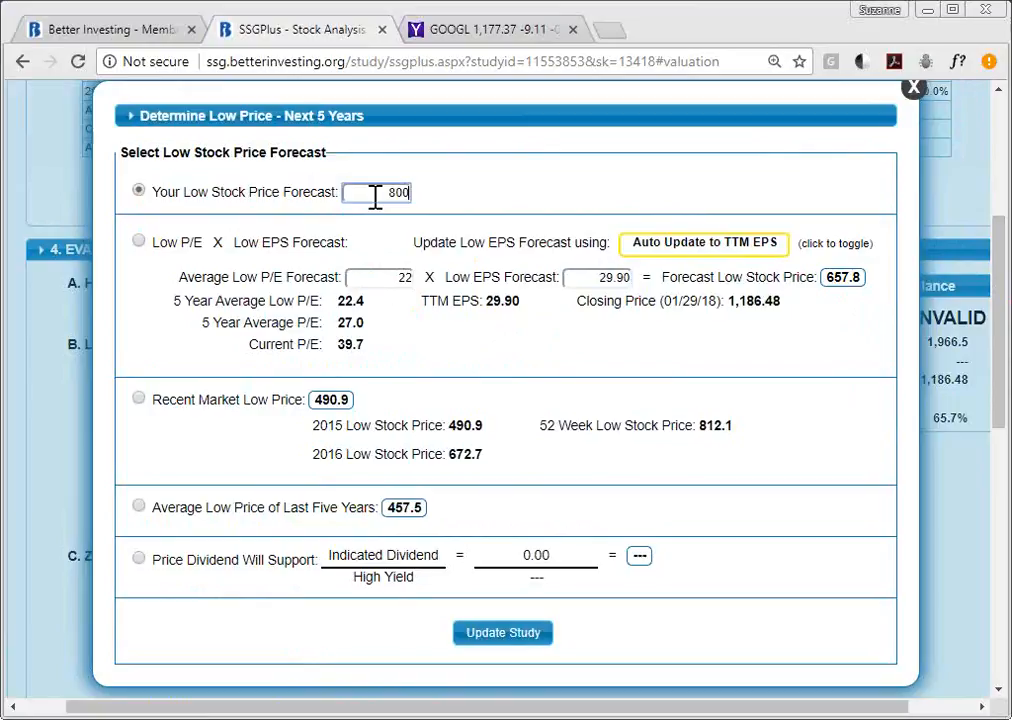
pyautogui.press('BackSpace')
pyautogui.press('BackSpace')
pyautogui.press('BackSpace')
pyautogui.click(139, 242)
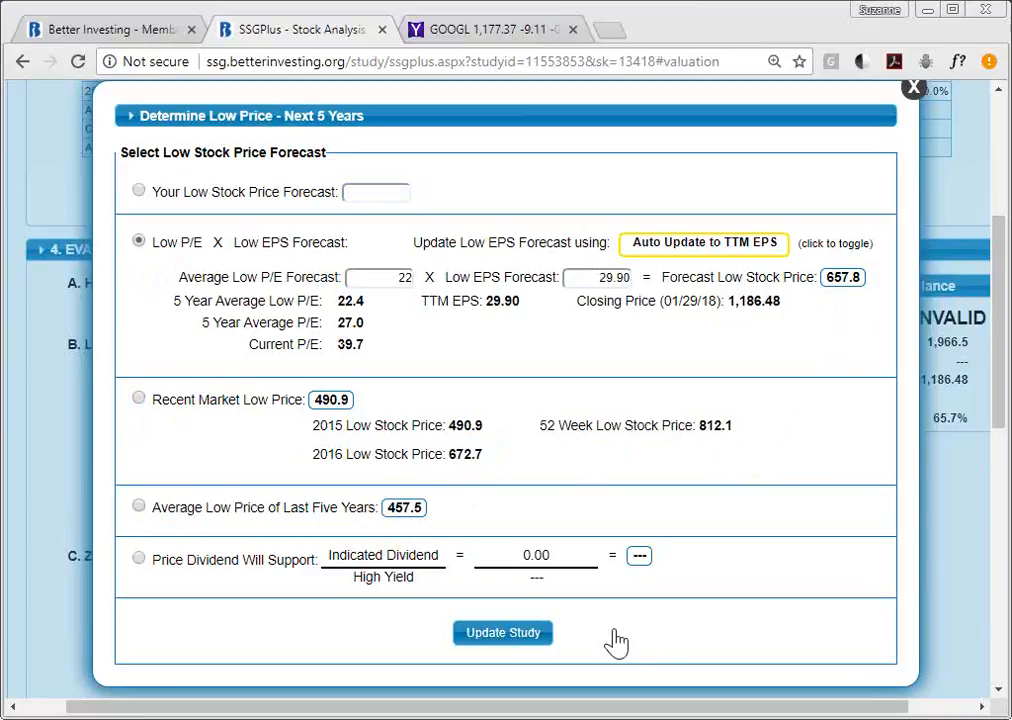
# - Apply the 657.8 low price and review GOOGL's HOLD zone at 1.5 to 1
pyautogui.click(527, 635)
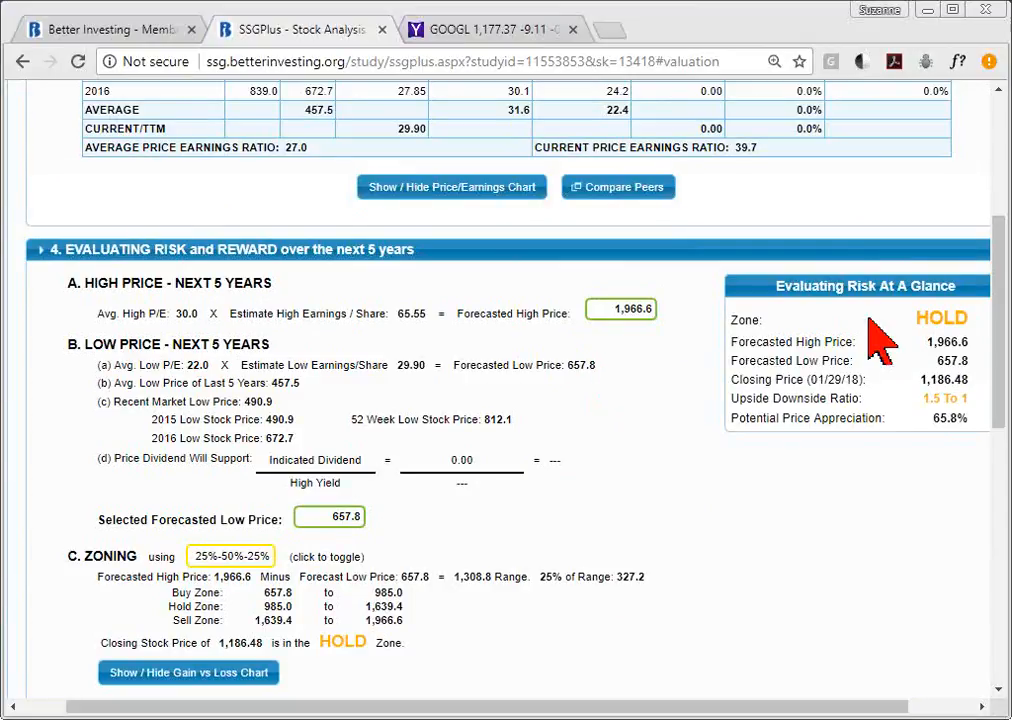
pyautogui.moveTo(997, 285); pyautogui.dragTo(997, 339)
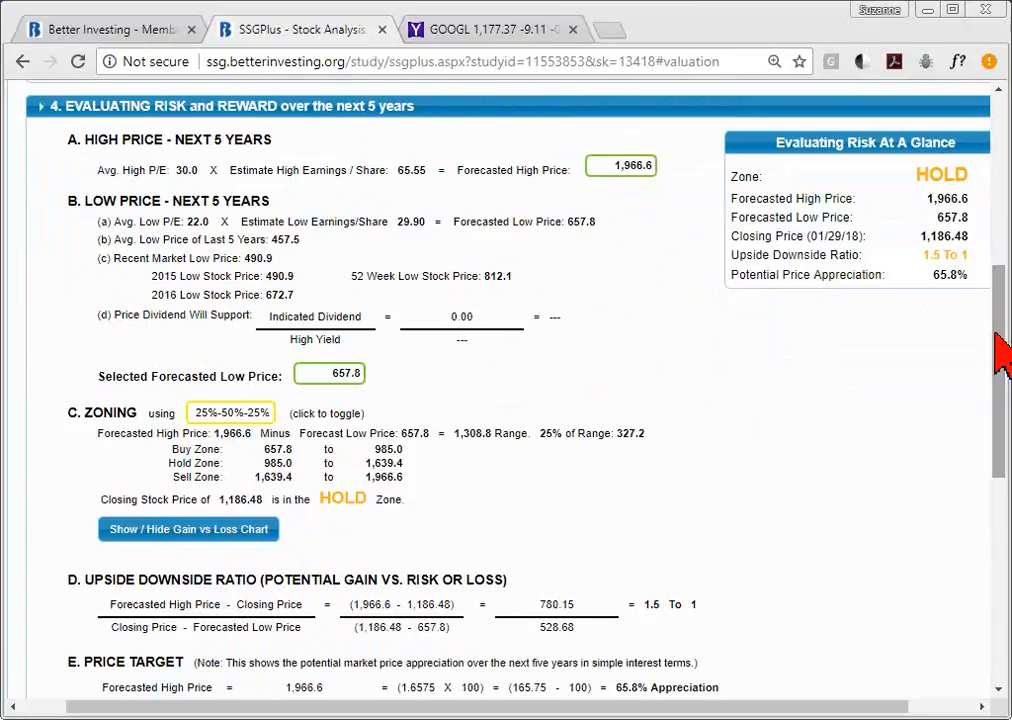
pyautogui.moveTo(1000, 343); pyautogui.dragTo(1005, 242)
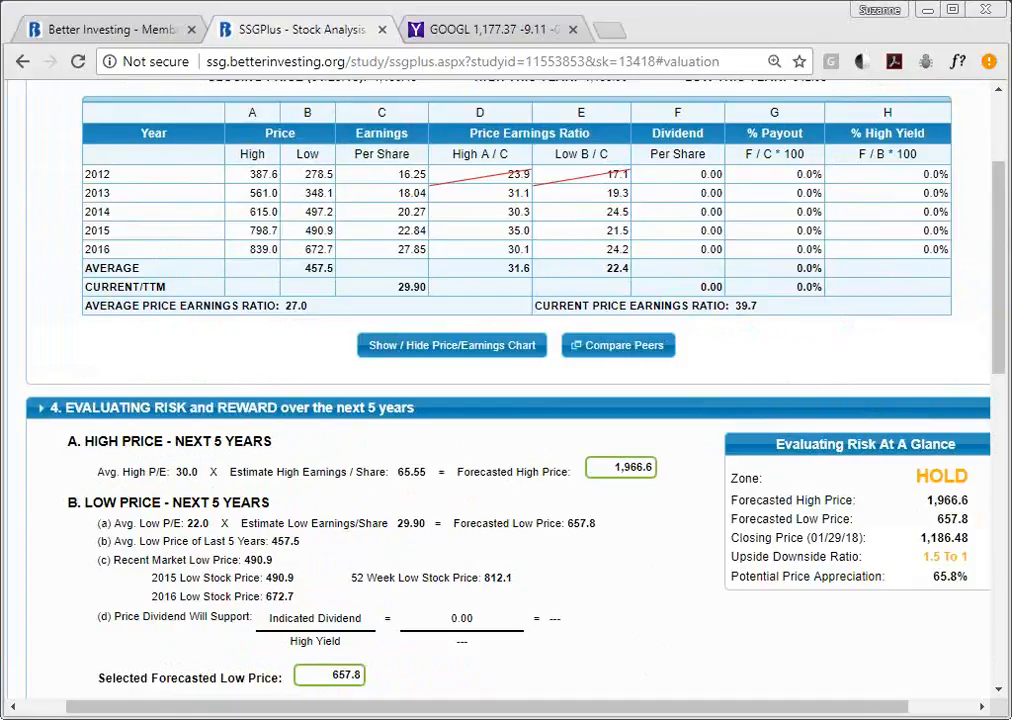
pyautogui.moveTo(1001, 242); pyautogui.dragTo(930, 400)
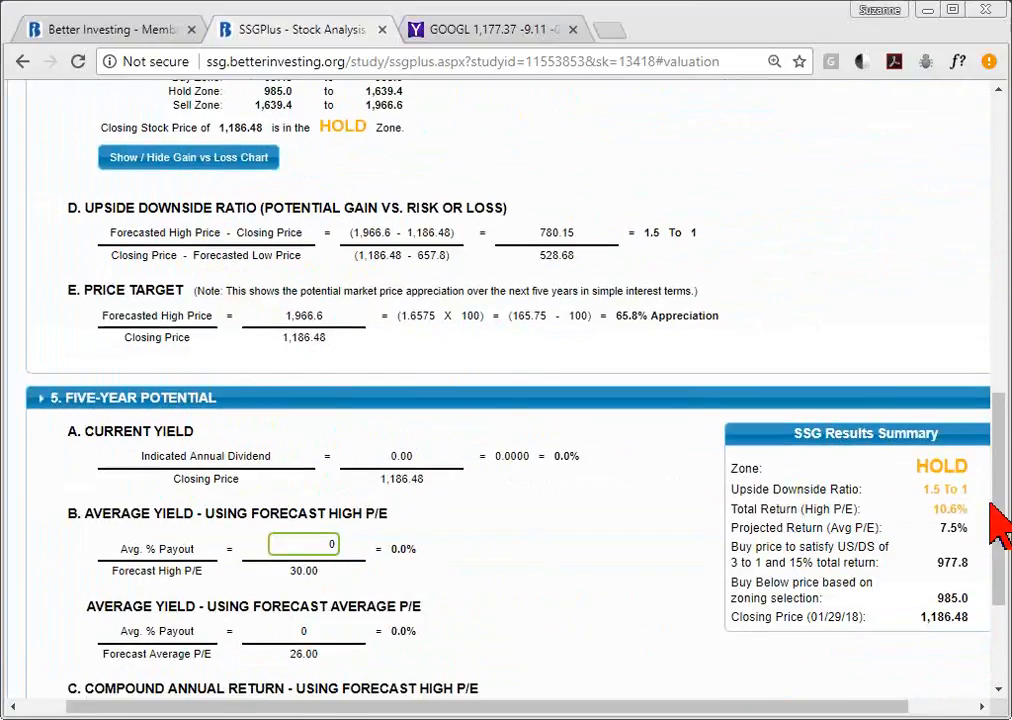
pyautogui.scroll(3, 998, 400)
pyautogui.scroll(2, 1005, 425)
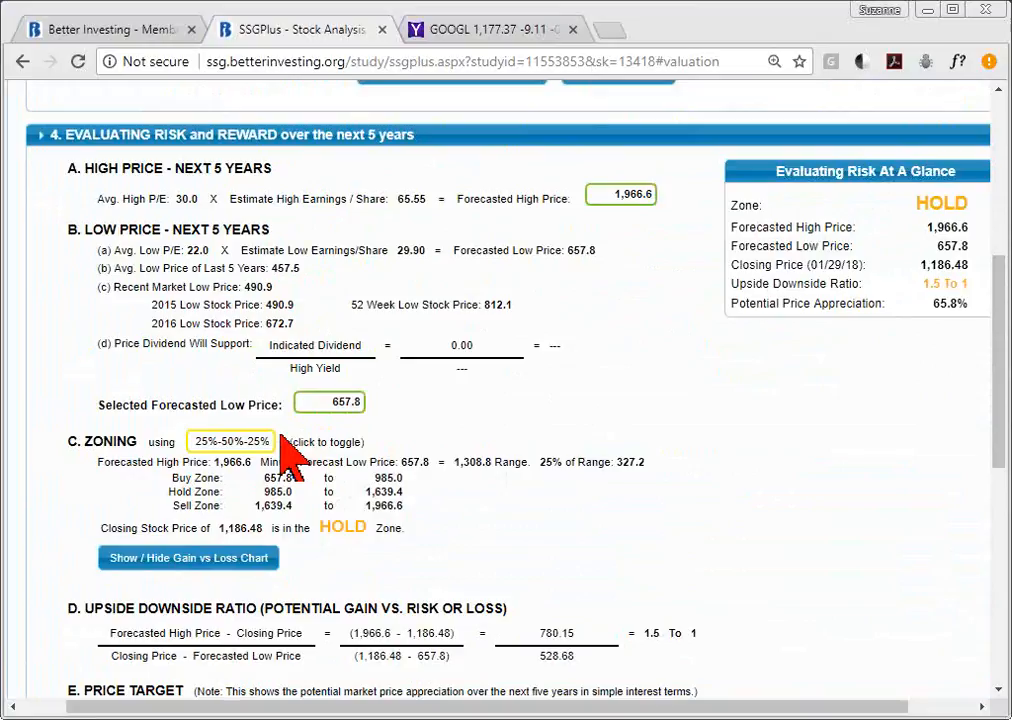
pyautogui.click(226, 558)
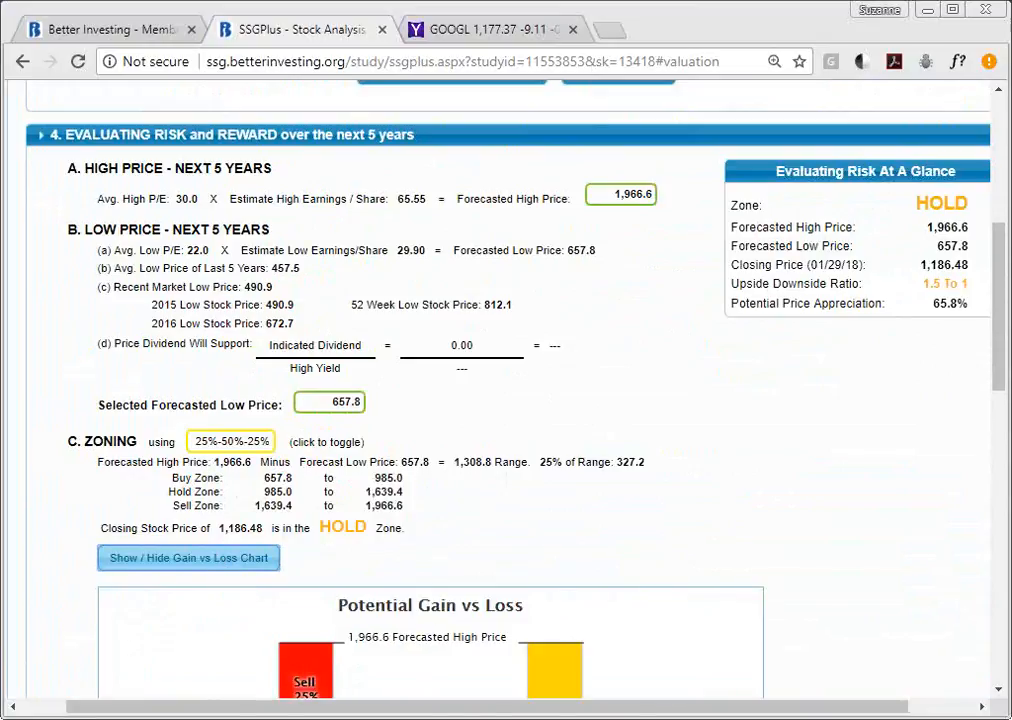
pyautogui.moveTo(998, 244); pyautogui.dragTo(993, 349)
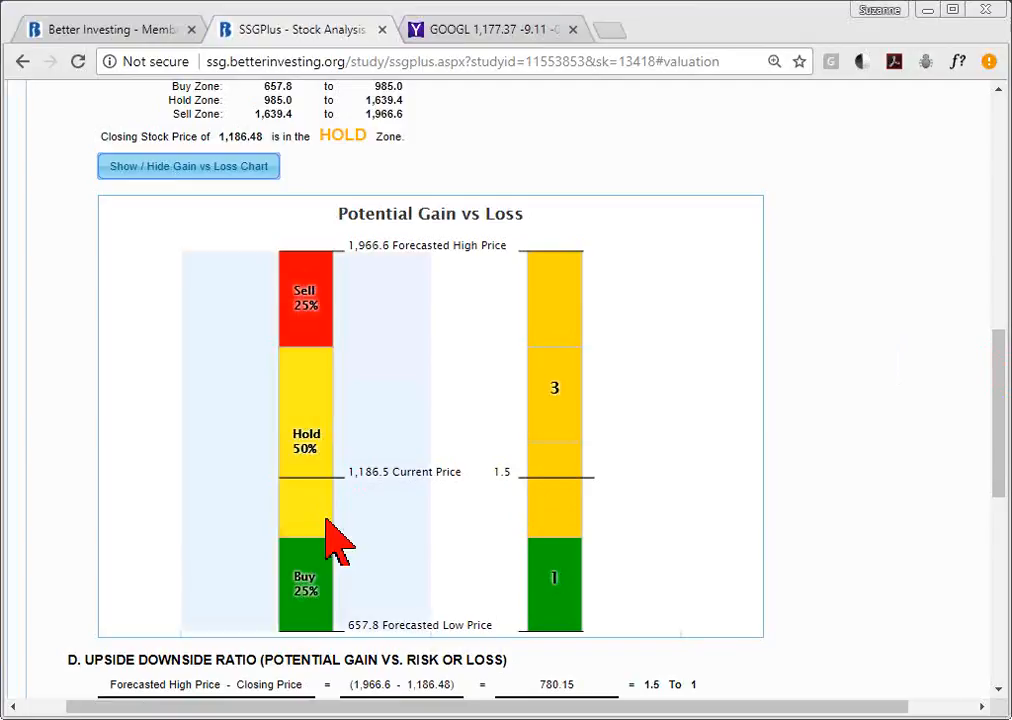
pyautogui.click(245, 177)
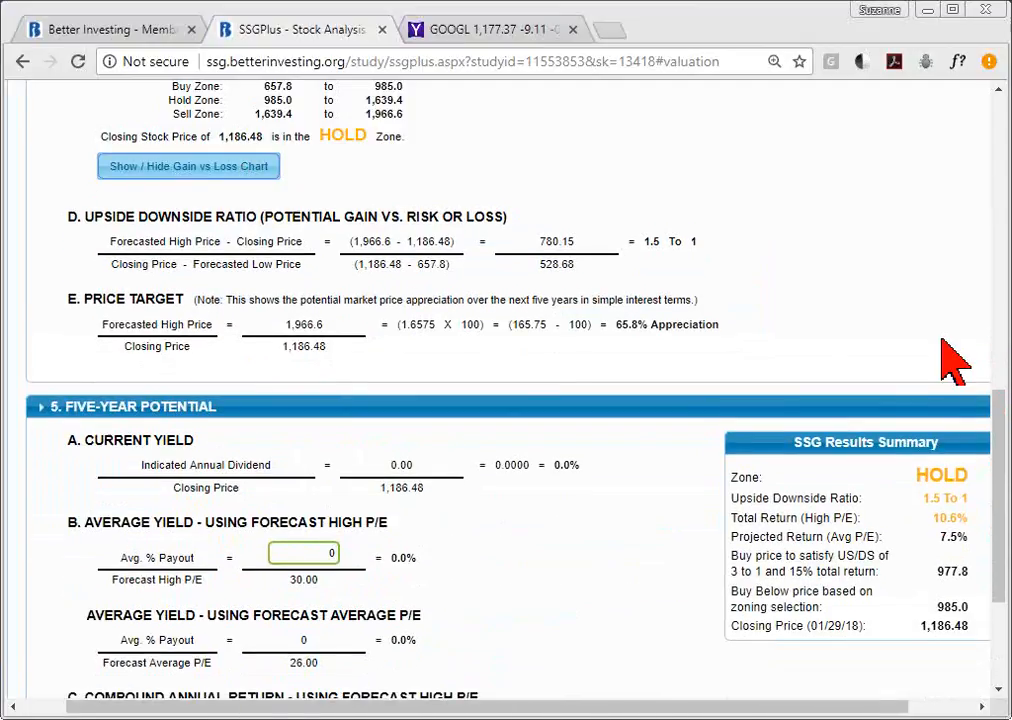
pyautogui.moveTo(1000, 412); pyautogui.dragTo(997, 293)
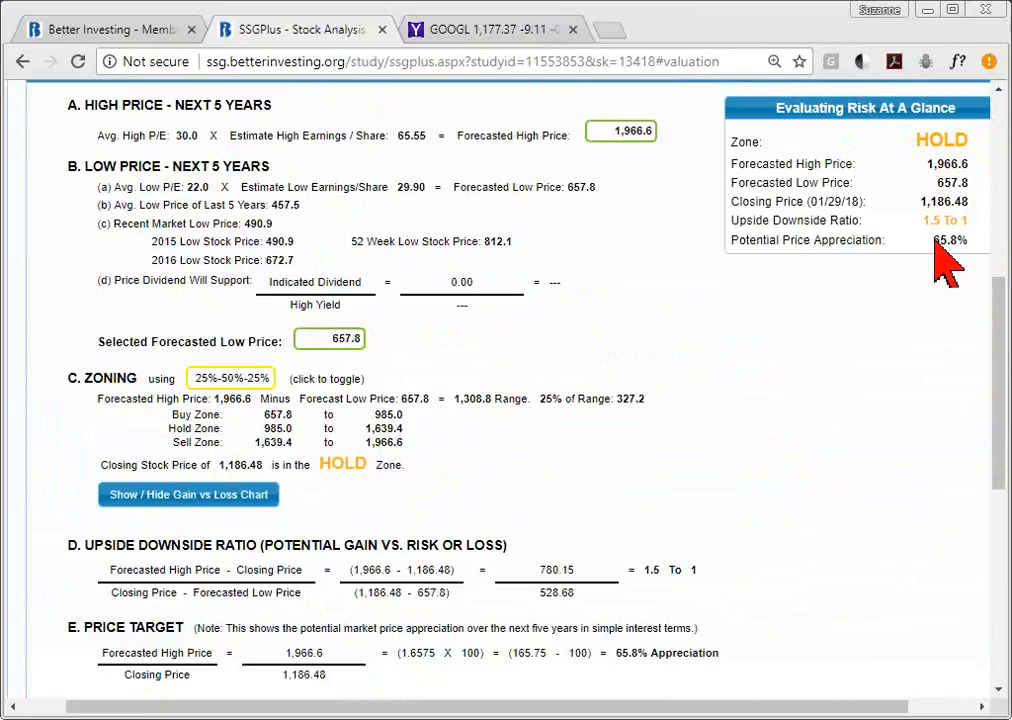
pyautogui.moveTo(932, 240); pyautogui.dragTo(966, 253)
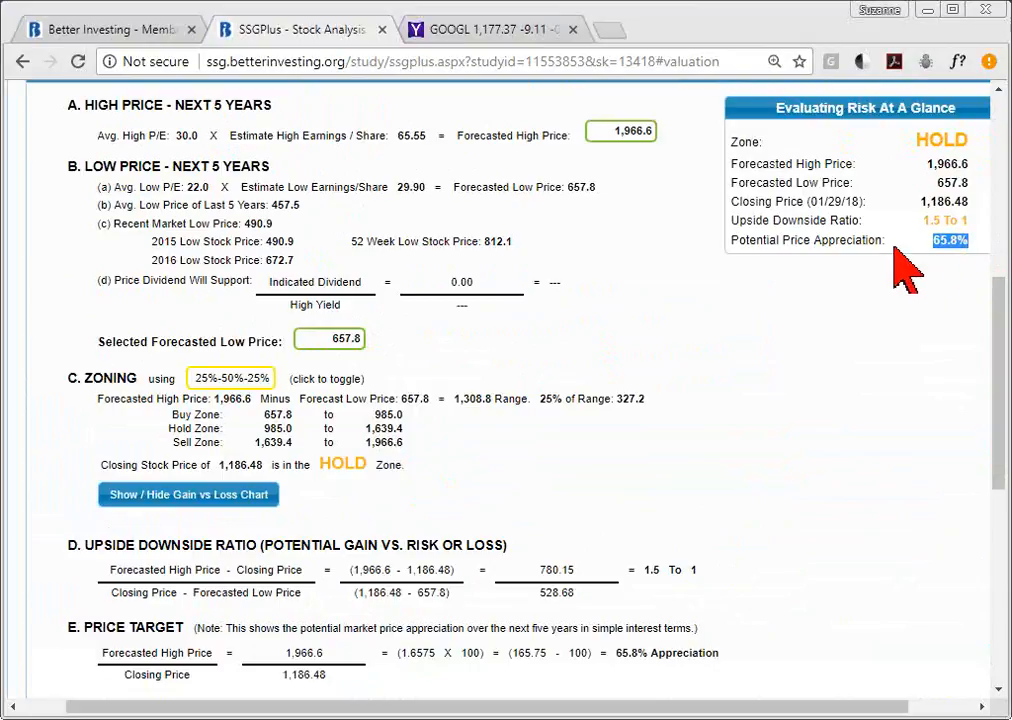
pyautogui.click(953, 280)
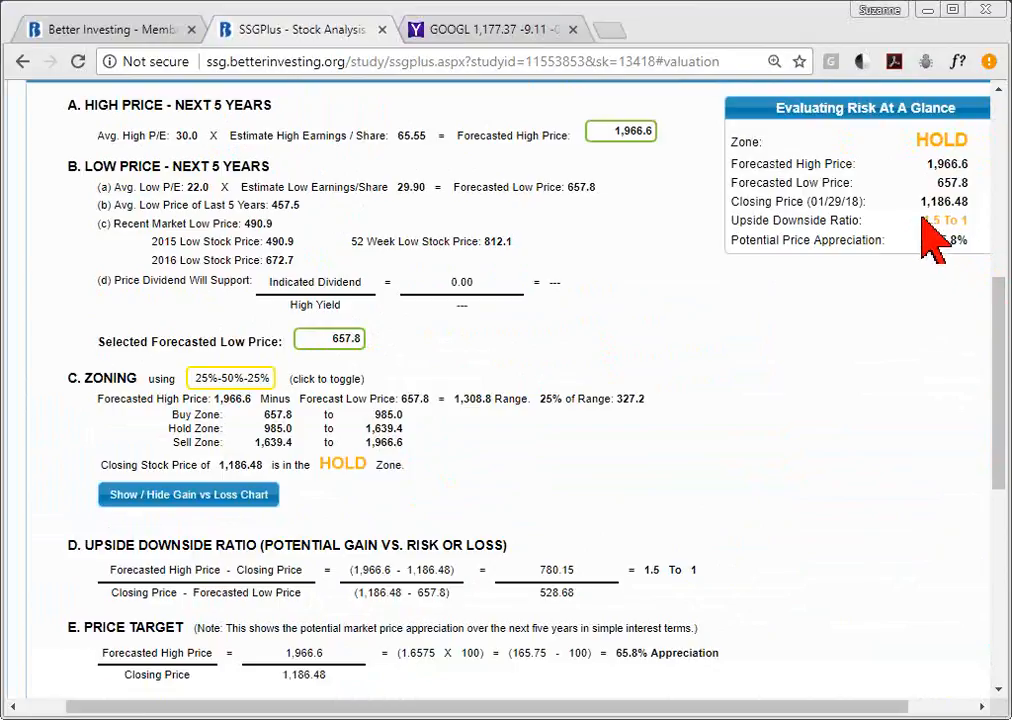
pyautogui.moveTo(922, 217)
pyautogui.mouseDown()
pyautogui.moveTo(972, 220)
pyautogui.moveTo(909, 215)
pyautogui.moveTo(915, 223)
pyautogui.mouseUp()
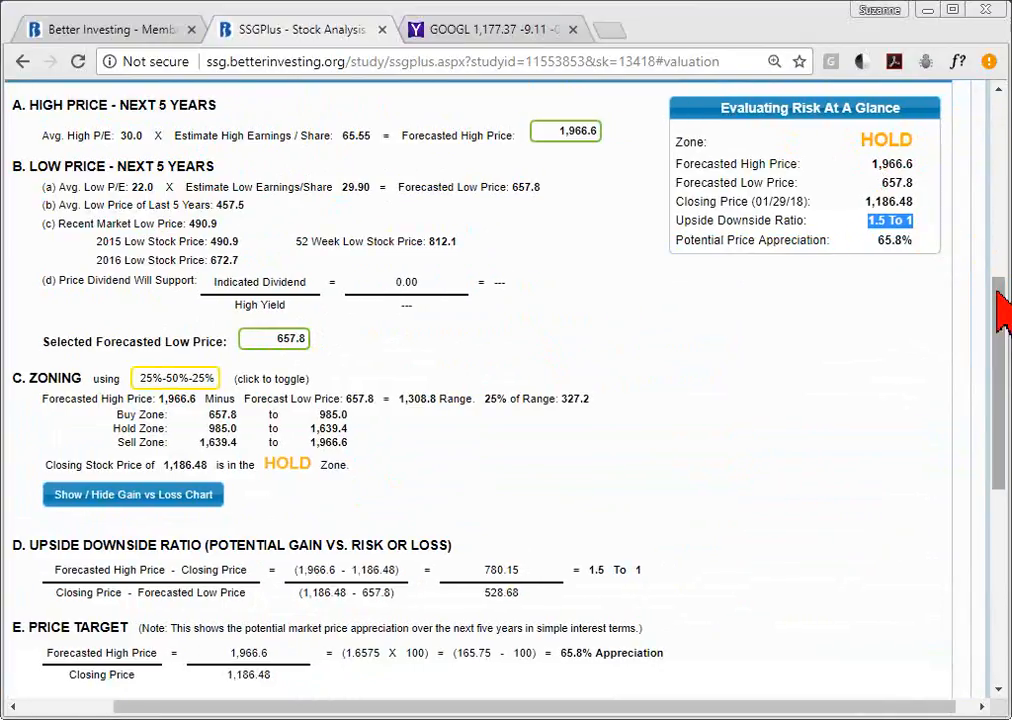
pyautogui.moveTo(1003, 313); pyautogui.dragTo(1003, 343)
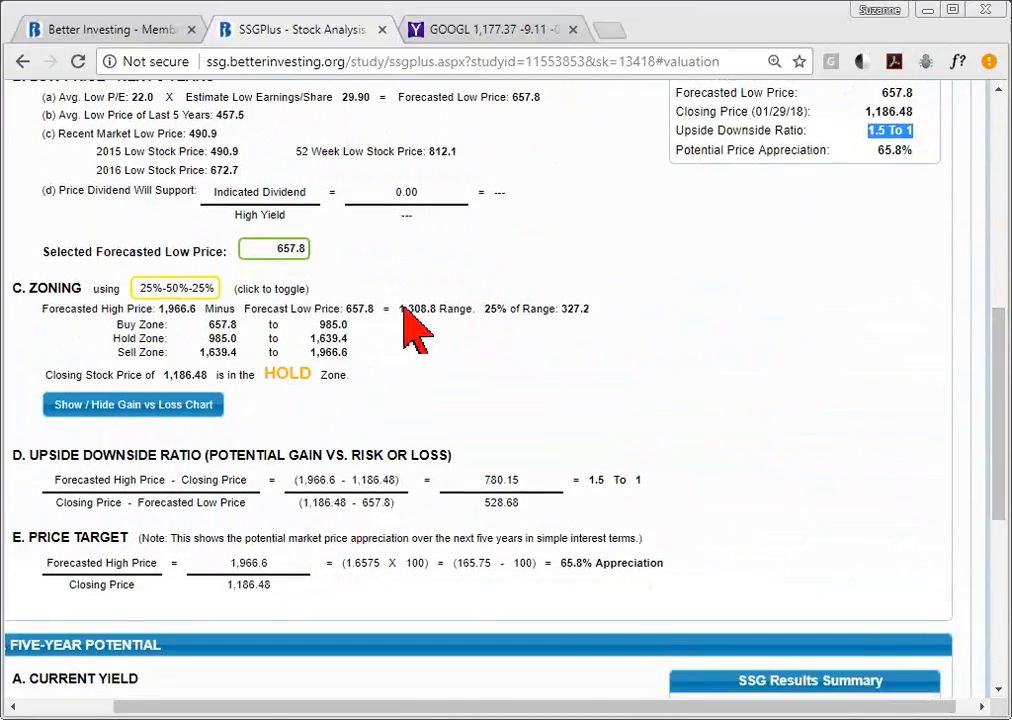
pyautogui.doubleClick(334, 324)
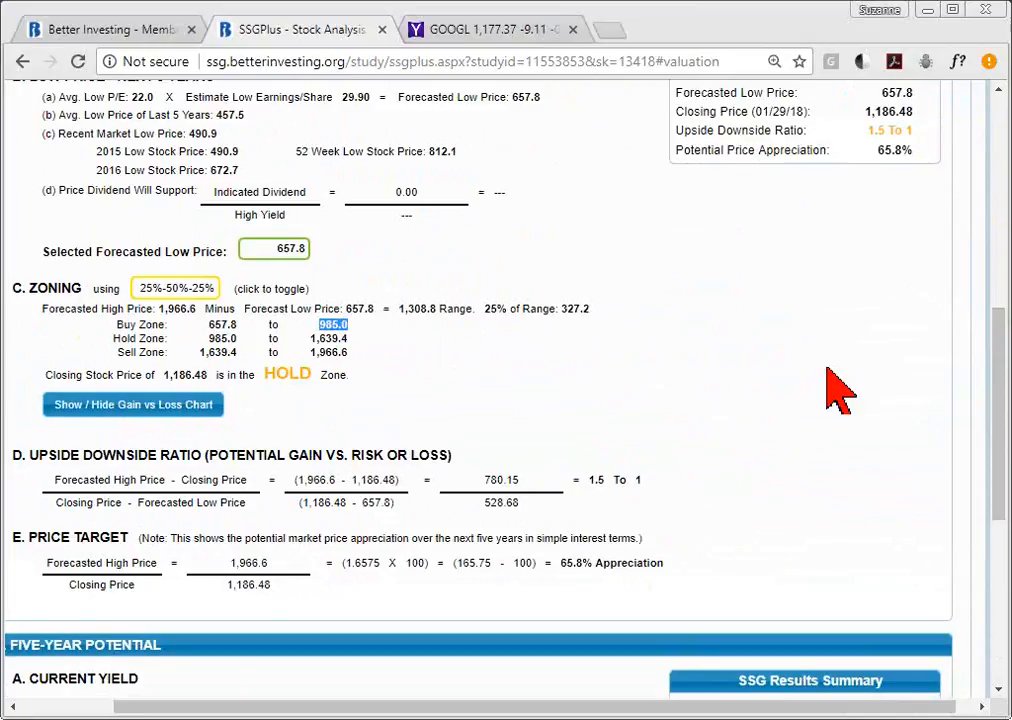
pyautogui.moveTo(1003, 378)
pyautogui.mouseDown()
pyautogui.moveTo(1003, 424)
pyautogui.moveTo(1003, 370)
pyautogui.mouseUp()
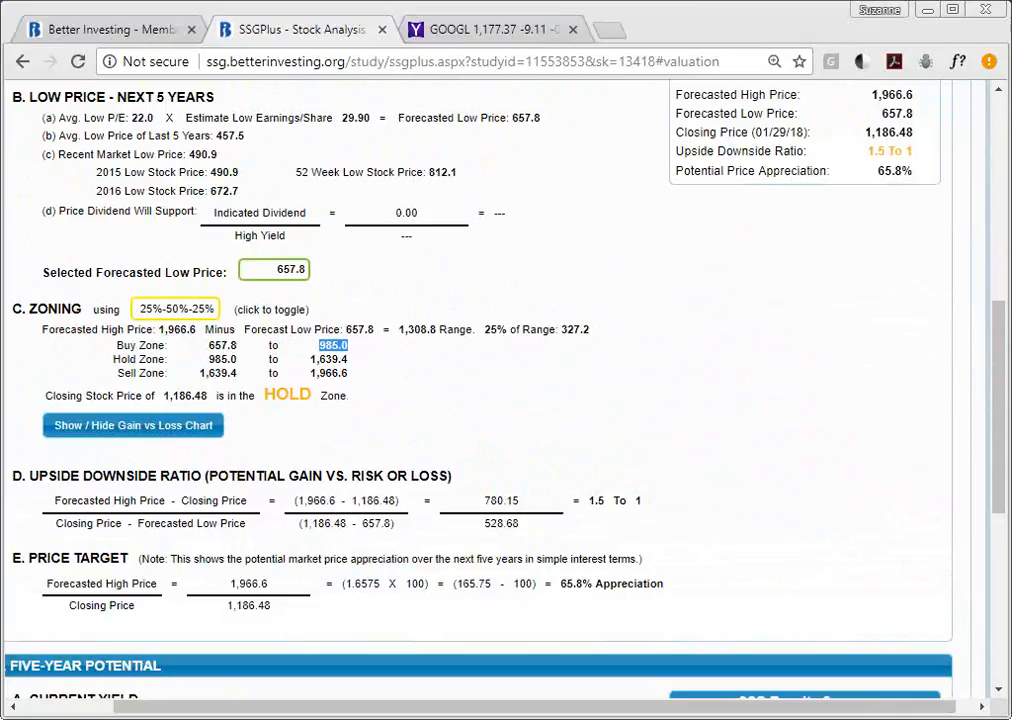
pyautogui.moveTo(1000, 345); pyautogui.dragTo(998, 415)
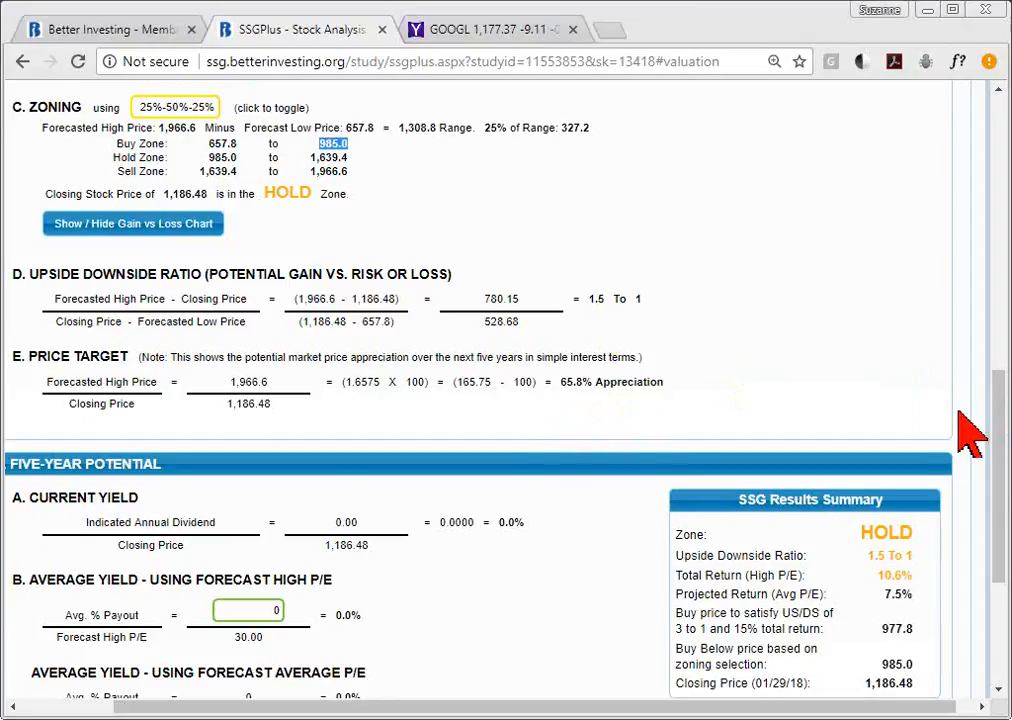
pyautogui.moveTo(1003, 430); pyautogui.dragTo(1003, 535)
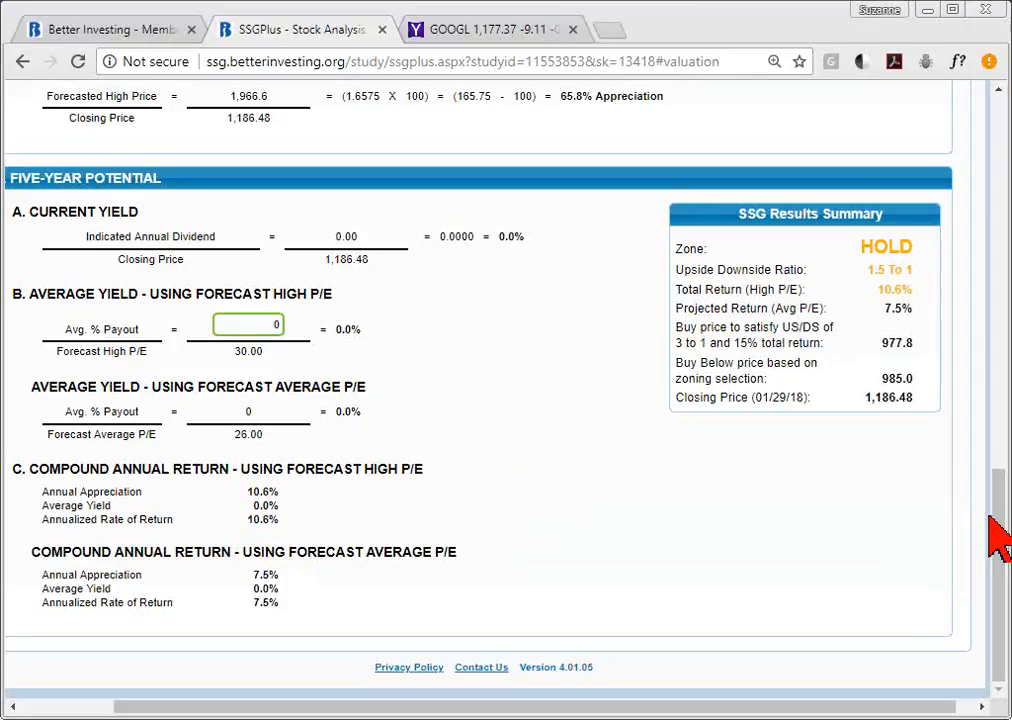
pyautogui.moveTo(994, 569); pyautogui.dragTo(976, 228)
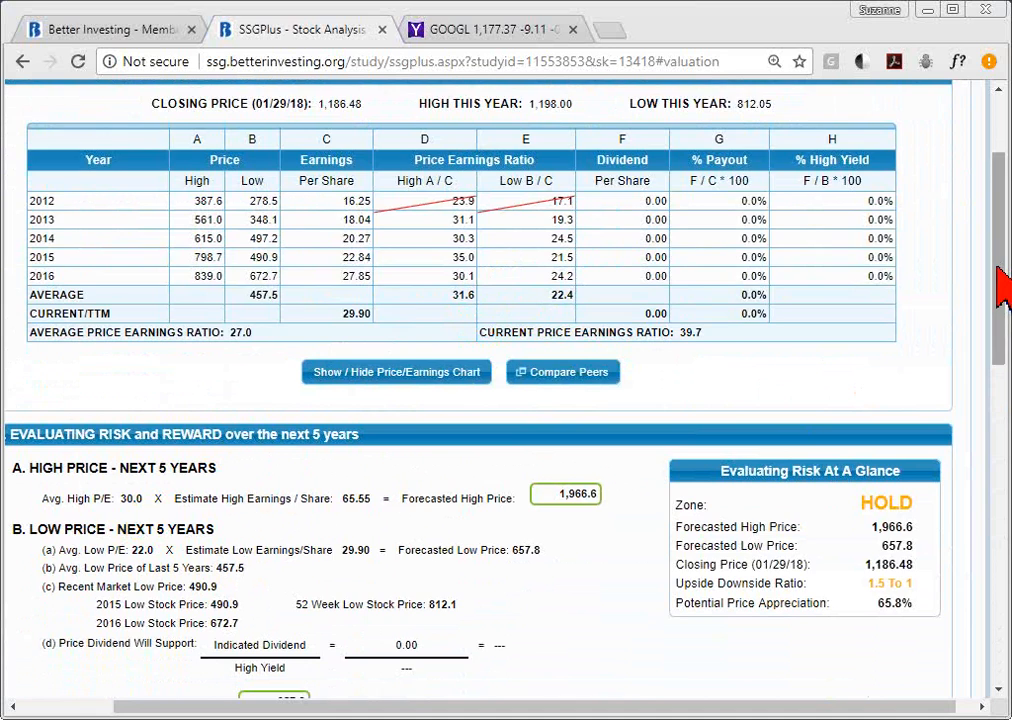
pyautogui.moveTo(1000, 288)
pyautogui.mouseDown()
pyautogui.moveTo(1000, 584)
pyautogui.moveTo(1001, 313)
pyautogui.mouseUp()
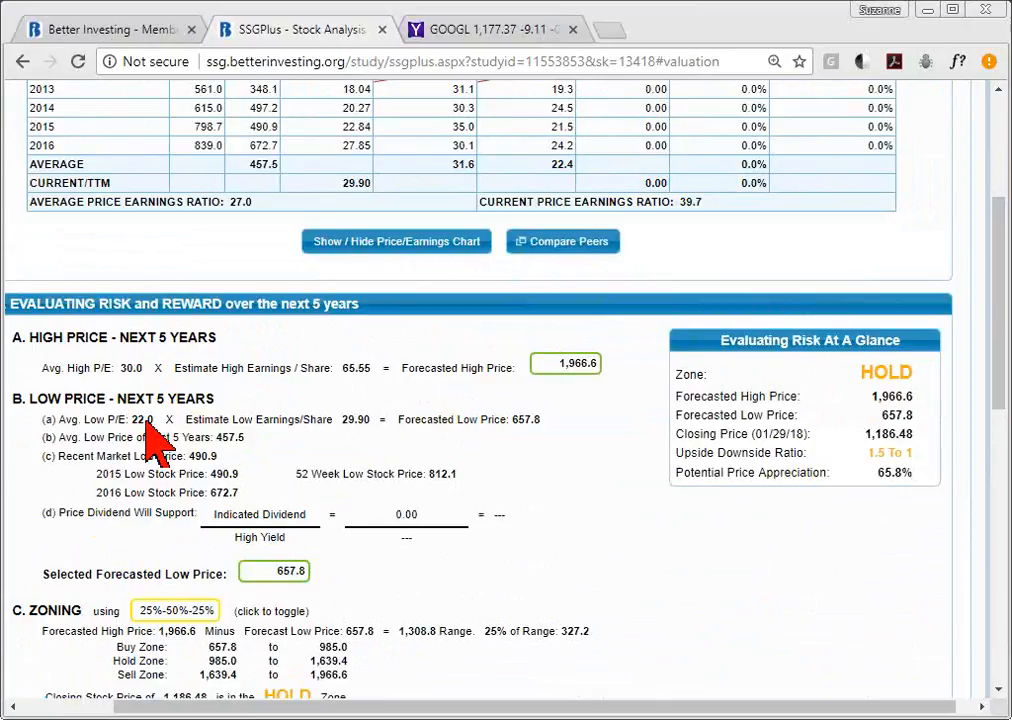
pyautogui.moveTo(1000, 294); pyautogui.dragTo(1003, 555)
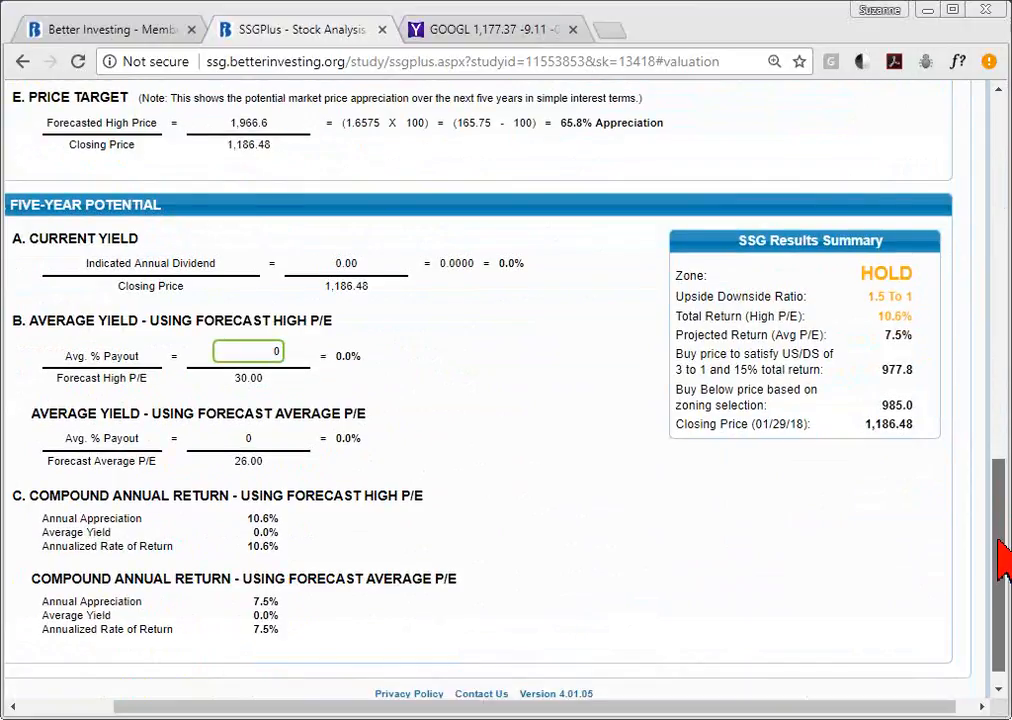
pyautogui.scroll(1, 1005, 600)
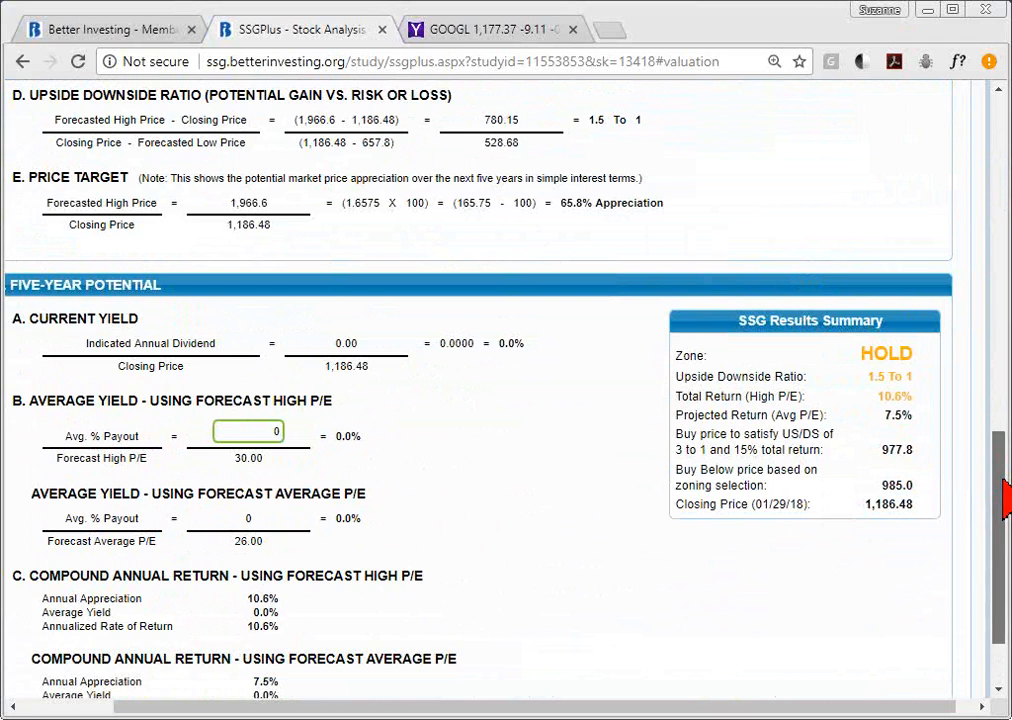
pyautogui.scroll(1, 1004, 452)
pyautogui.moveTo(1004, 452); pyautogui.dragTo(1001, 266)
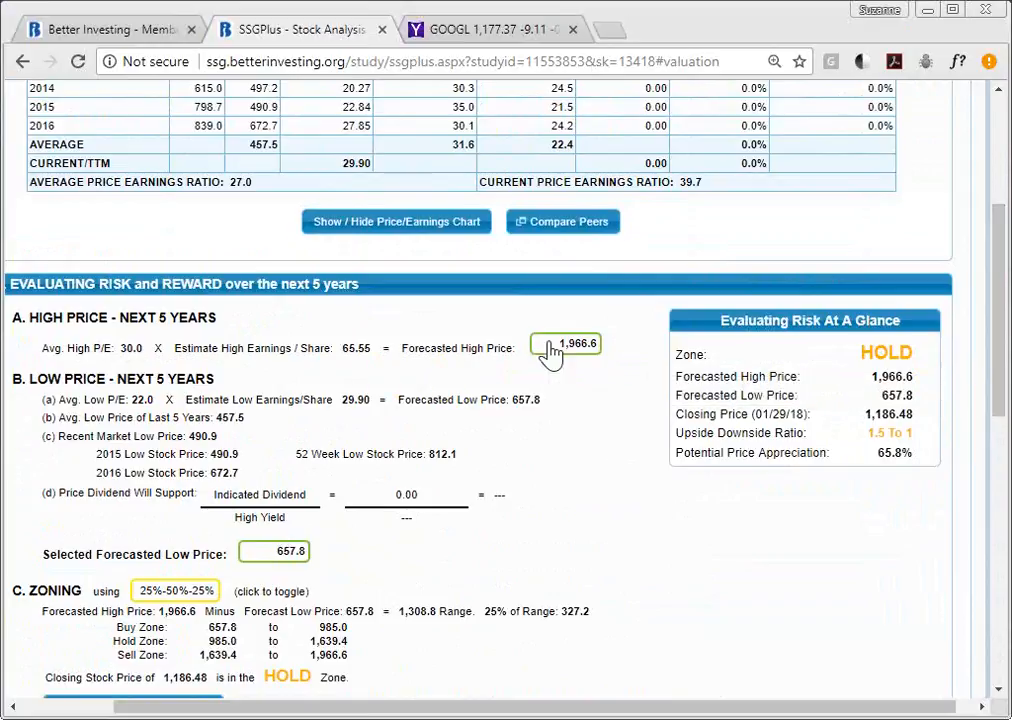
pyautogui.click(553, 350)
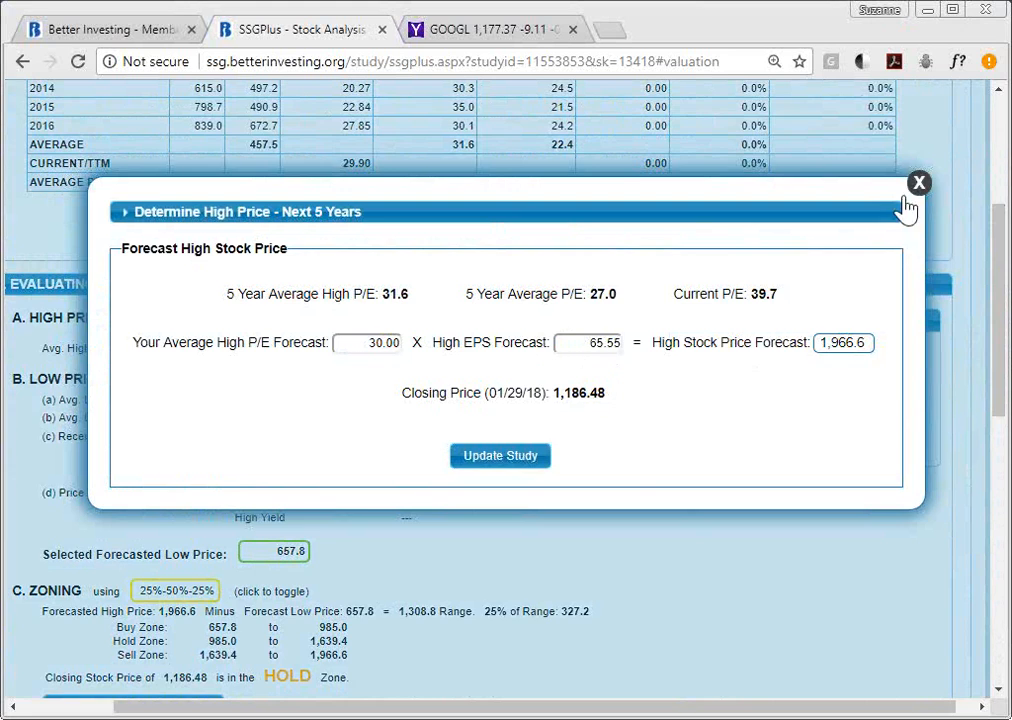
pyautogui.click(918, 183)
pyautogui.moveTo(994, 260); pyautogui.dragTo(994, 95)
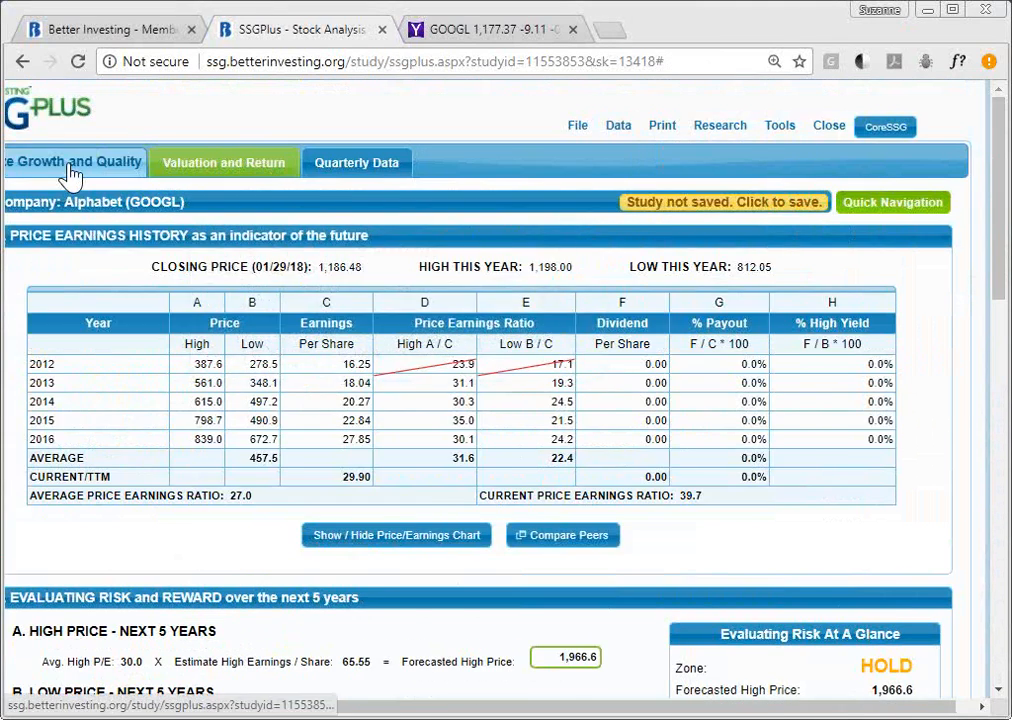
# - Go to Analyze Growth and Quality and highlight the 65.55 EPS 5-year estimate
pyautogui.click(66, 165)
pyautogui.moveTo(1000, 219); pyautogui.dragTo(998, 340)
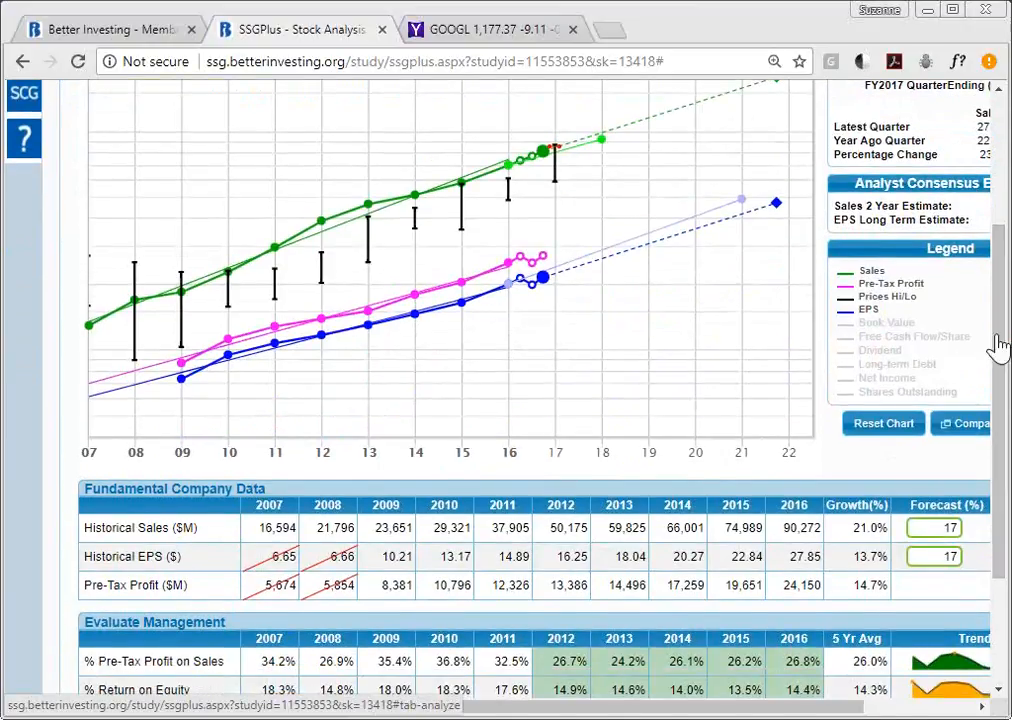
pyautogui.moveTo(852, 706); pyautogui.dragTo(979, 713)
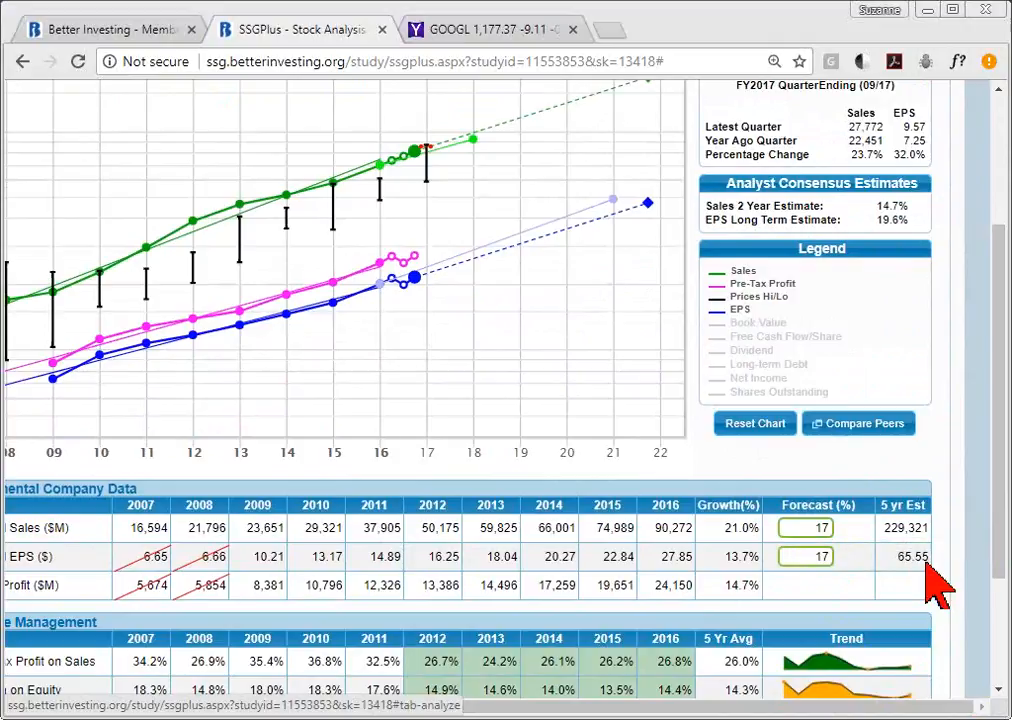
pyautogui.moveTo(998, 463); pyautogui.dragTo(998, 398)
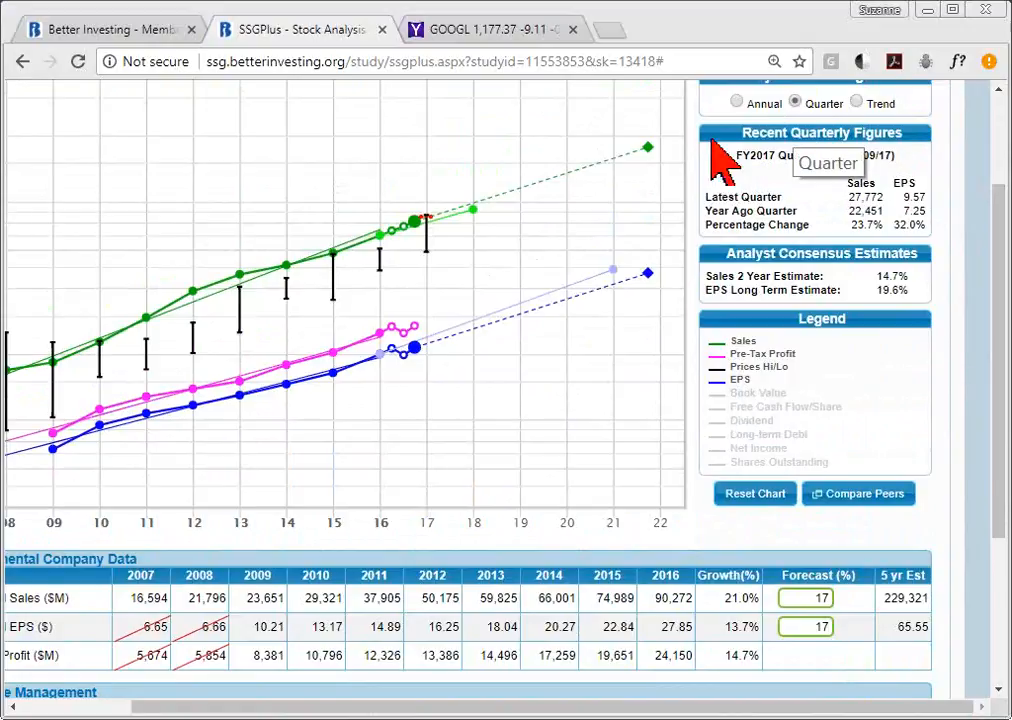
pyautogui.moveTo(420, 355)
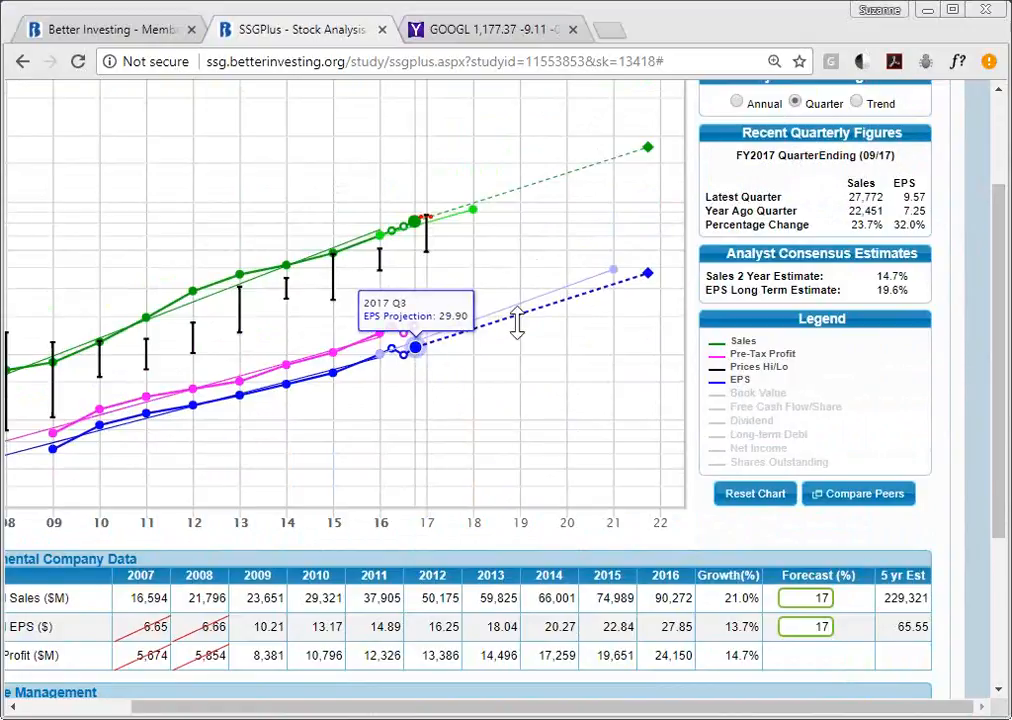
pyautogui.moveTo(648, 277)
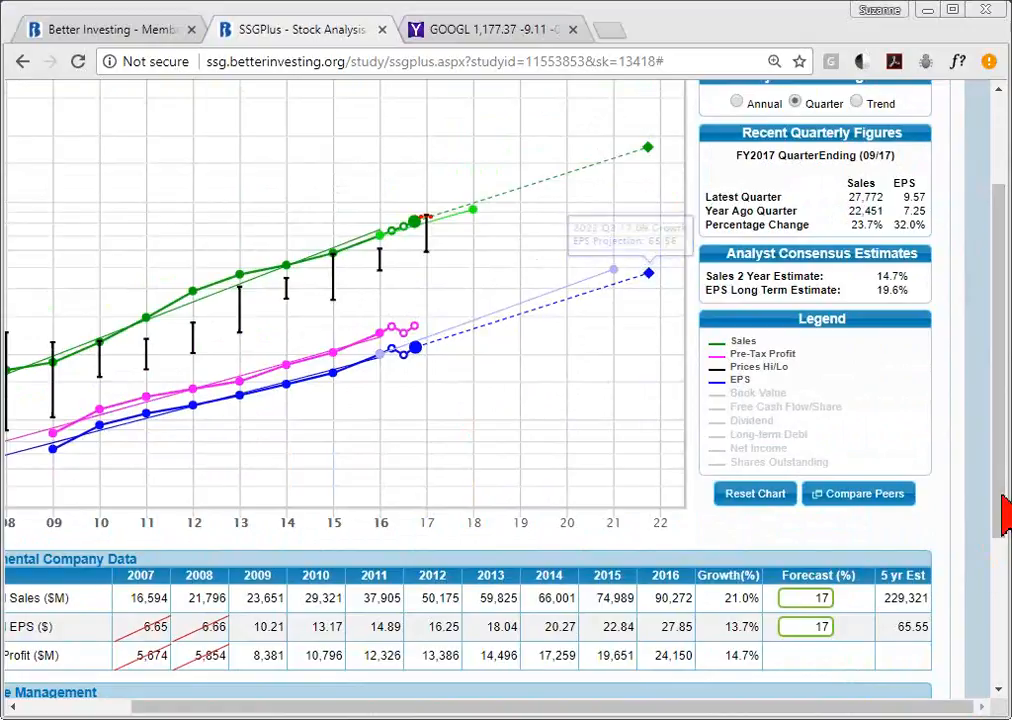
pyautogui.moveTo(899, 626); pyautogui.dragTo(928, 628)
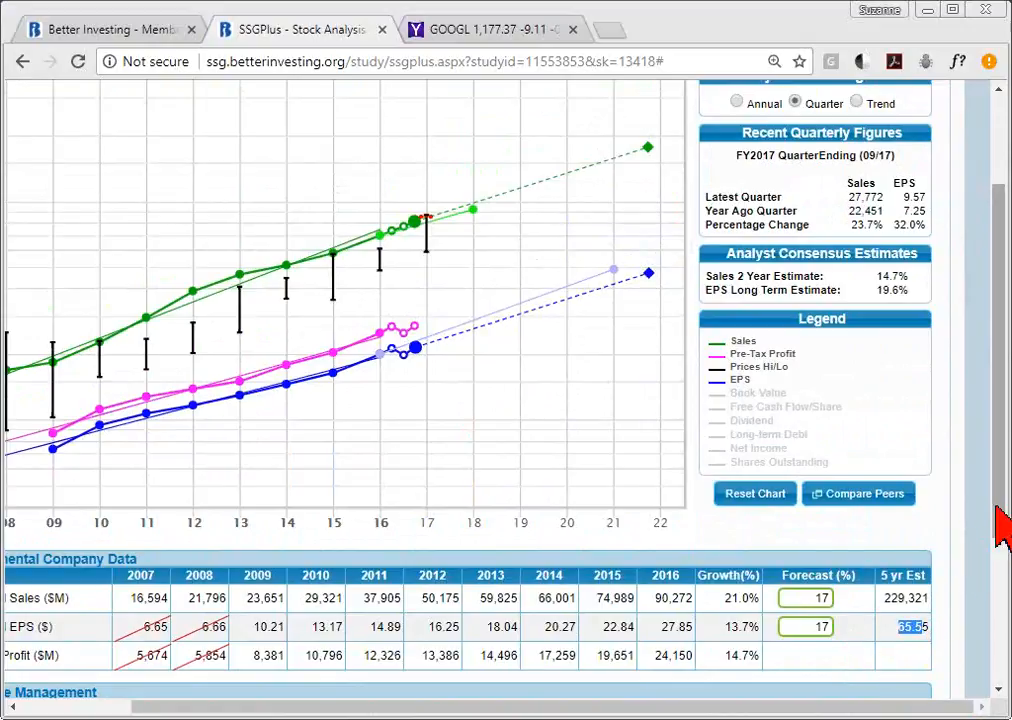
pyautogui.moveTo(1001, 519); pyautogui.dragTo(215, 170)
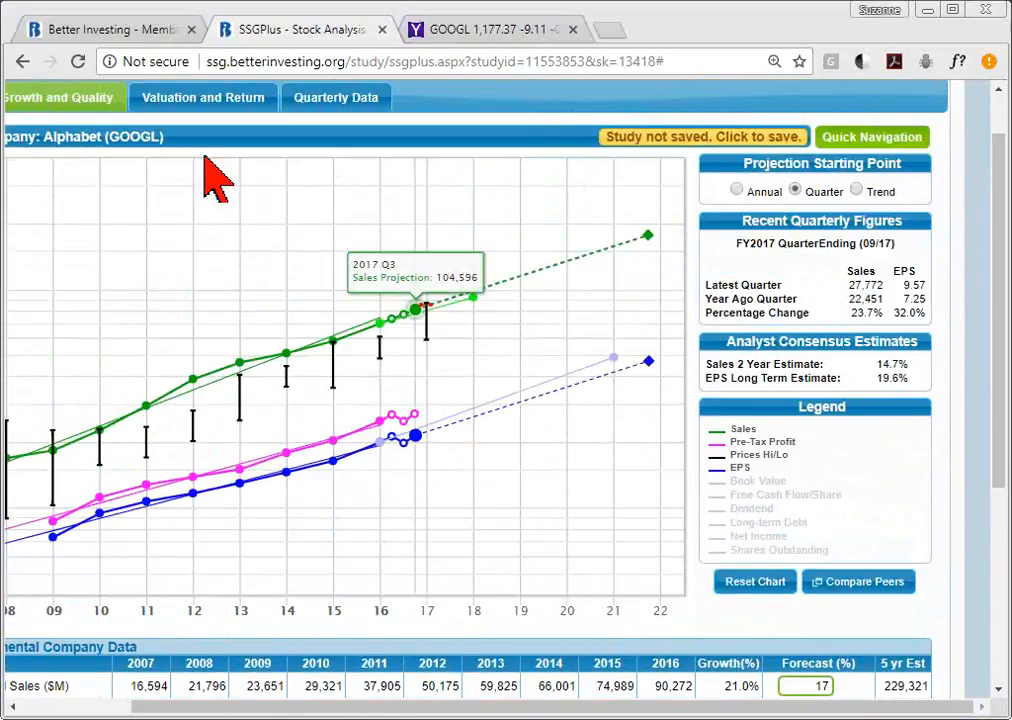
# - Return to GOOGL's Evaluating Risk and Reward section and check the 65.55 high EPS estimate
pyautogui.click(215, 101)
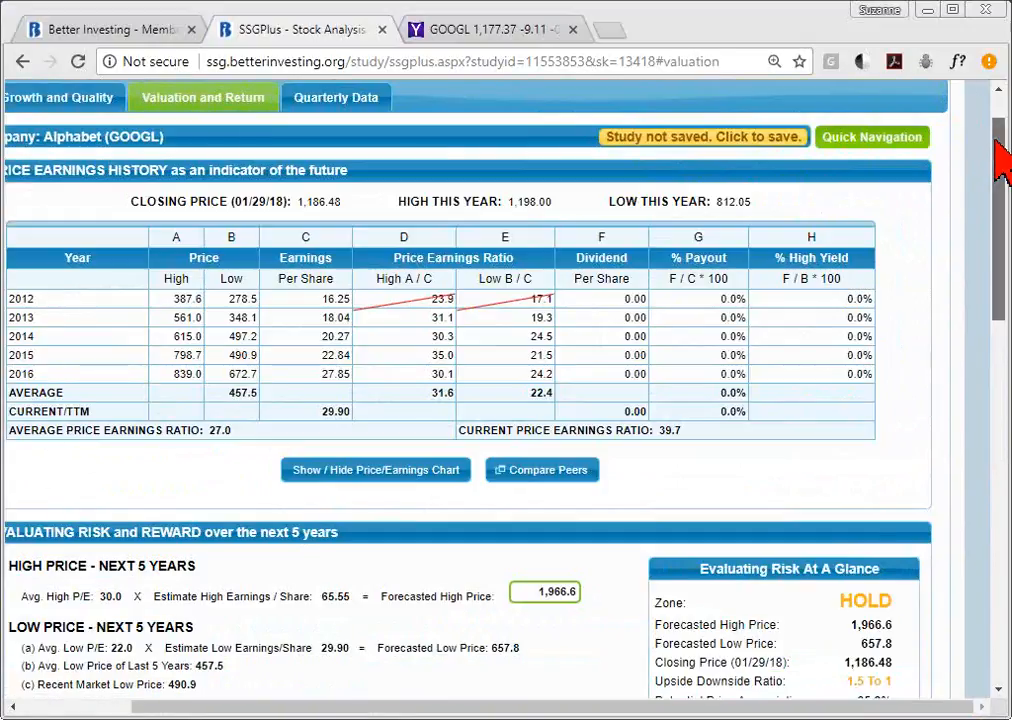
pyautogui.moveTo(1000, 155); pyautogui.dragTo(1000, 268)
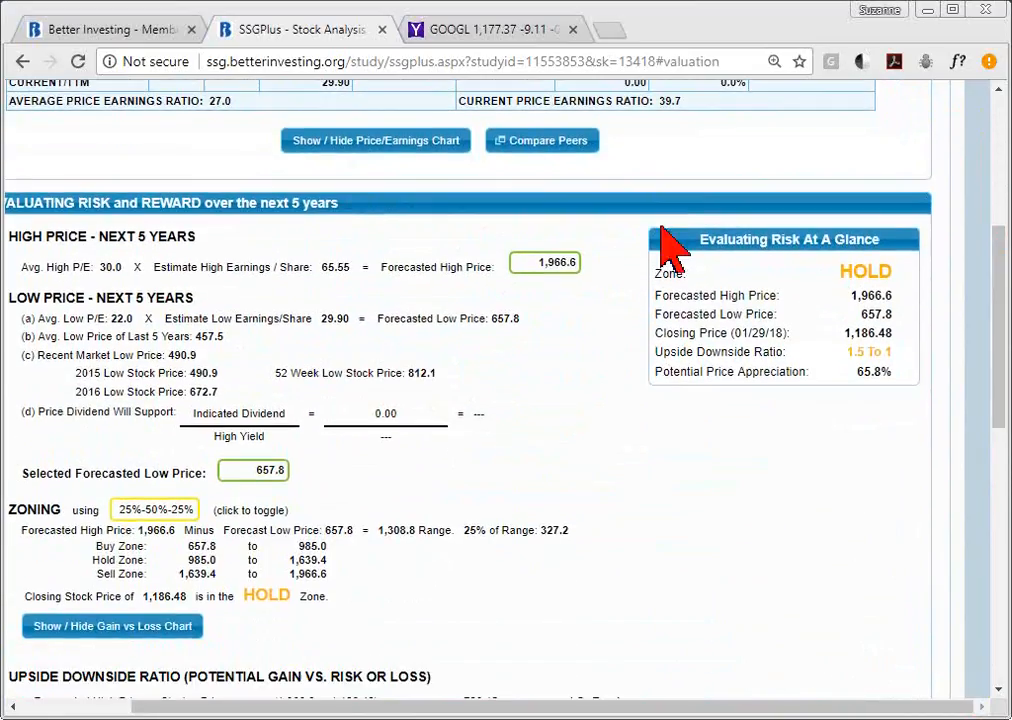
pyautogui.moveTo(350, 267); pyautogui.dragTo(322, 269)
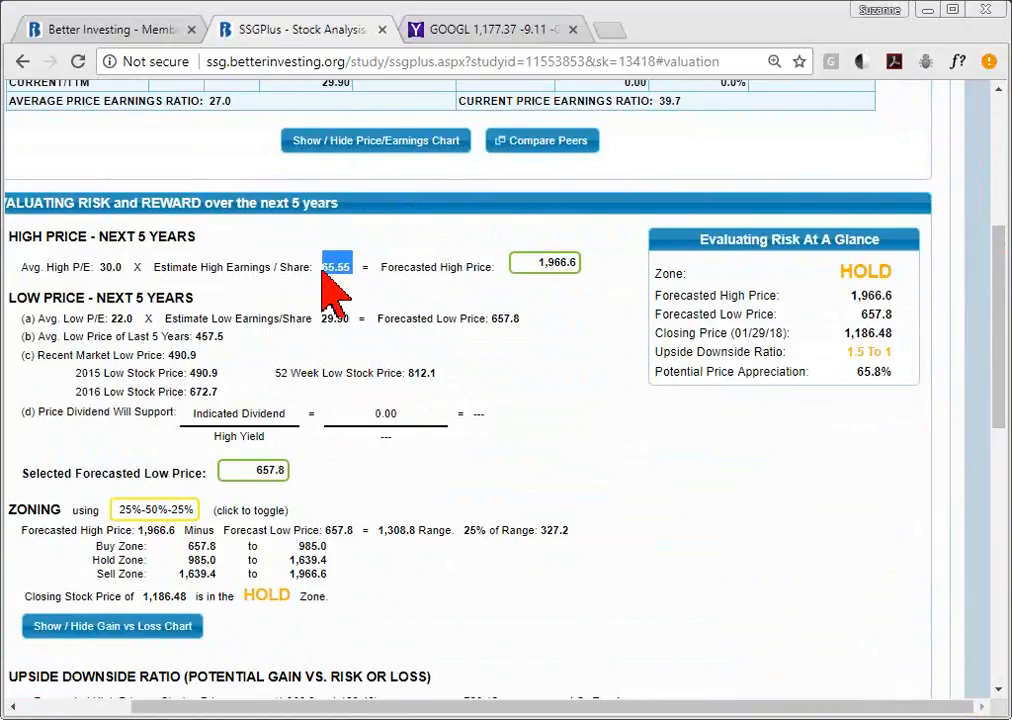
pyautogui.click(447, 298)
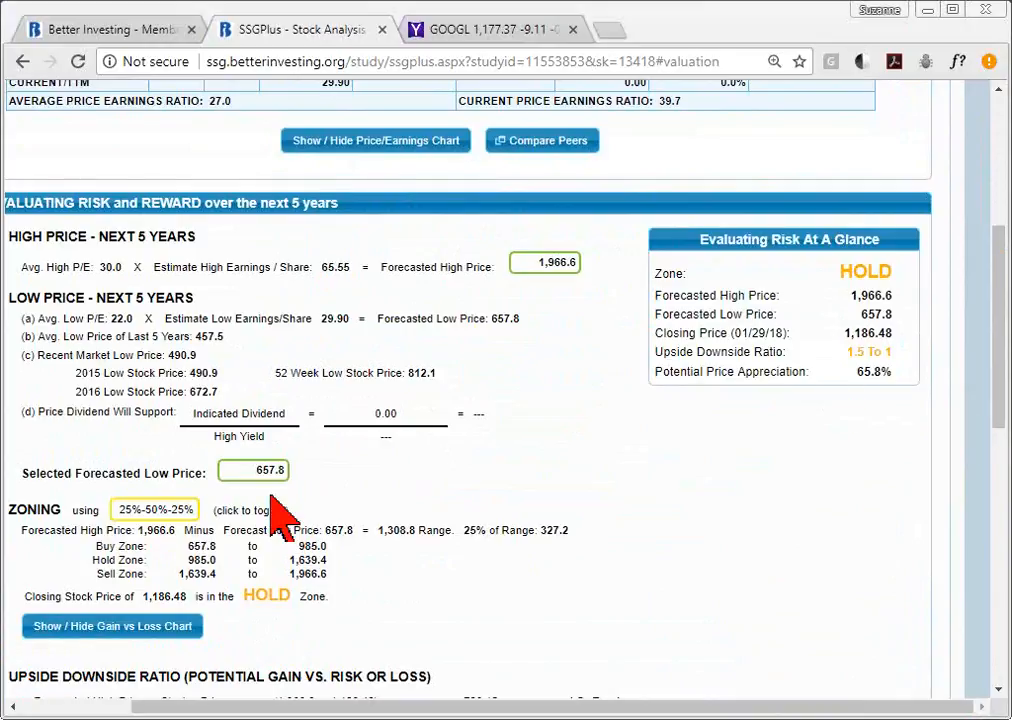
# - Toggle low EPS to Manual and back to Auto Update to TTM EPS, then update the study at 657.8
pyautogui.click(245, 483)
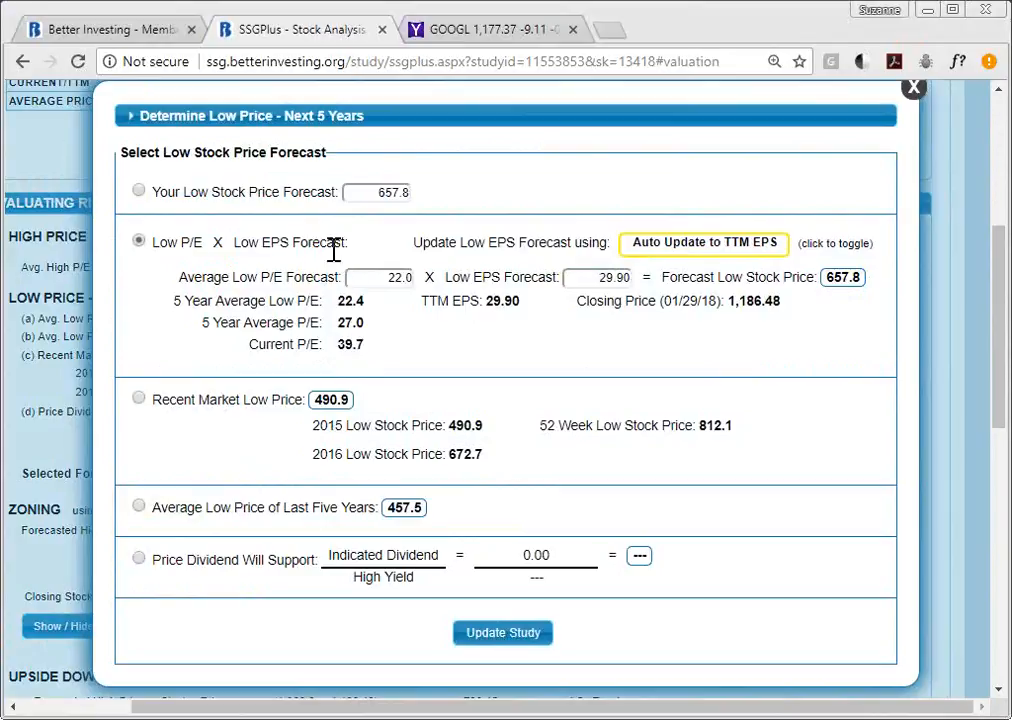
pyautogui.moveTo(589, 281); pyautogui.dragTo(633, 288)
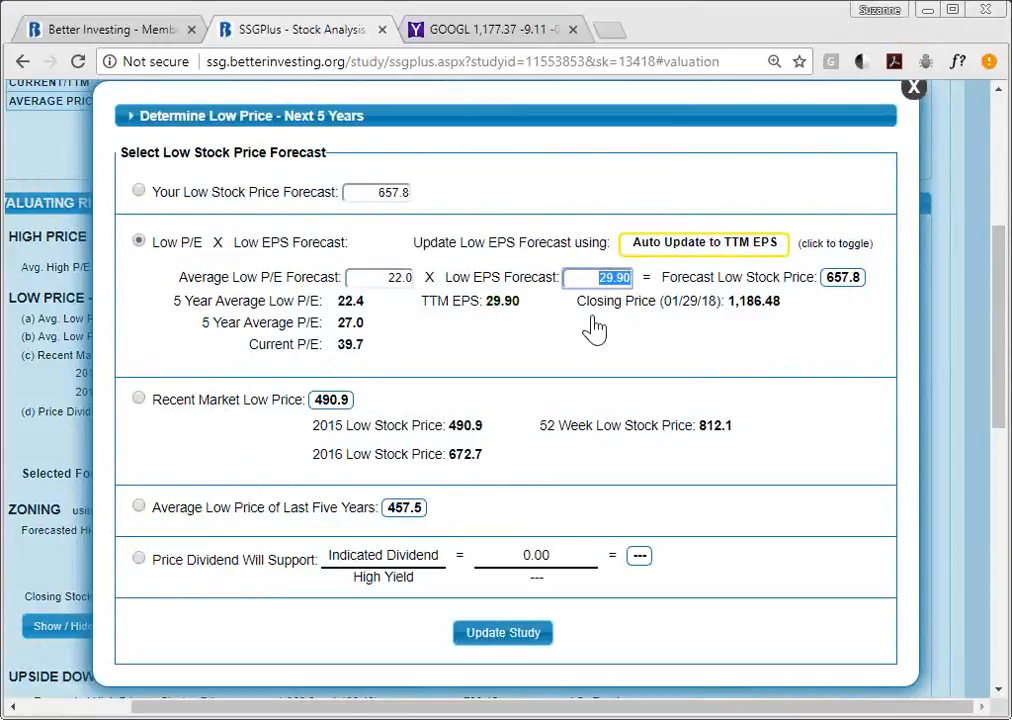
pyautogui.click(585, 284)
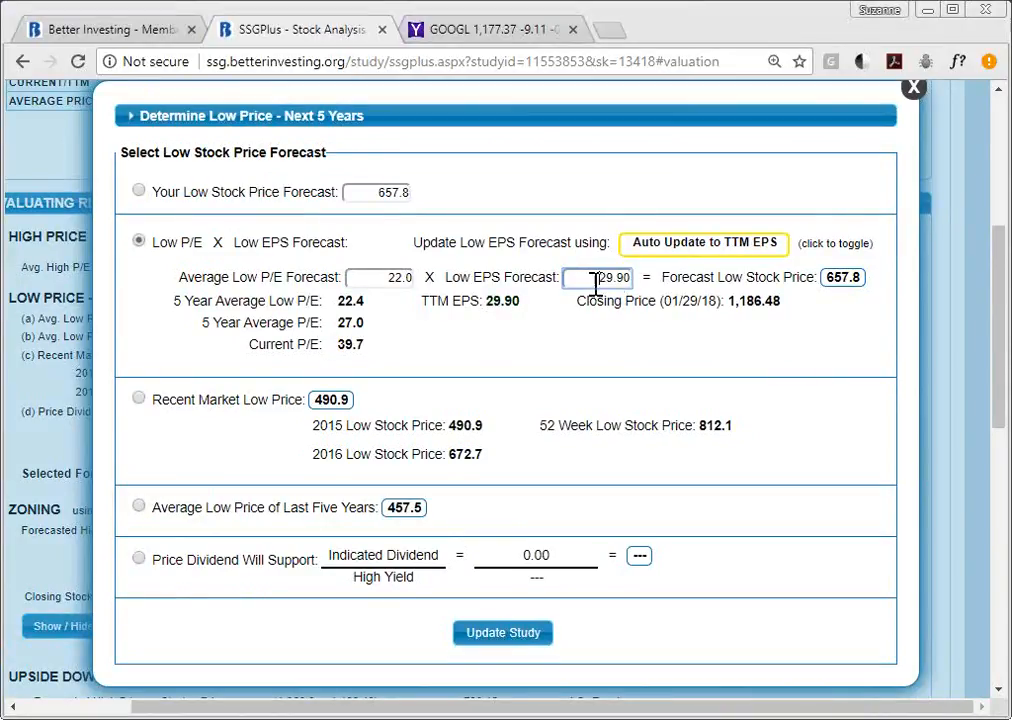
pyautogui.click(513, 312)
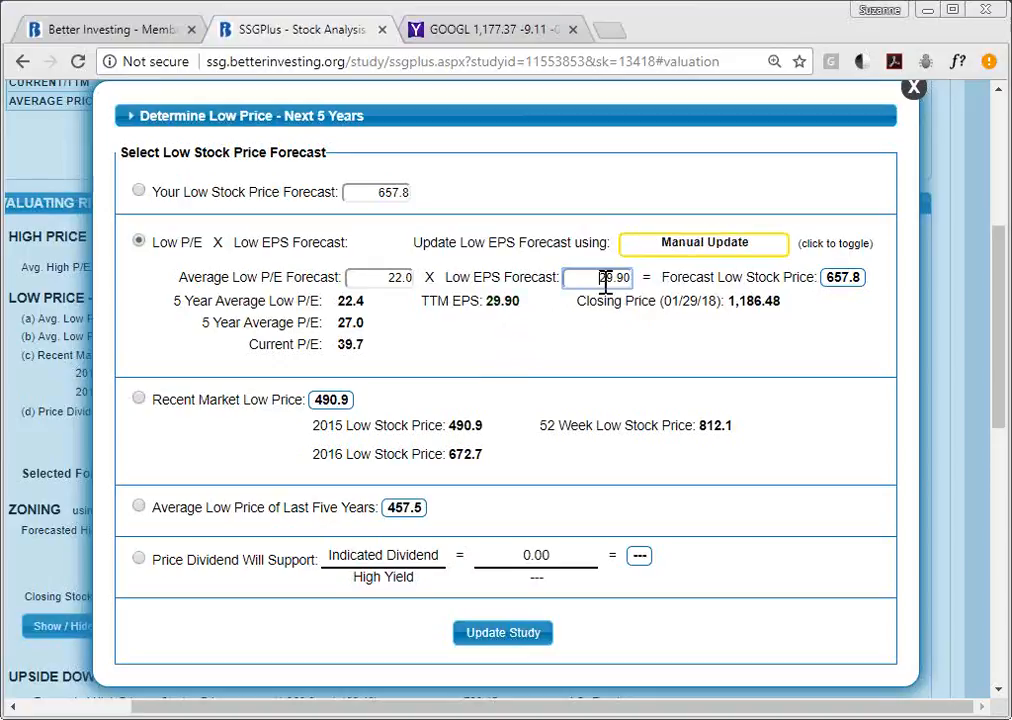
pyautogui.click(707, 256)
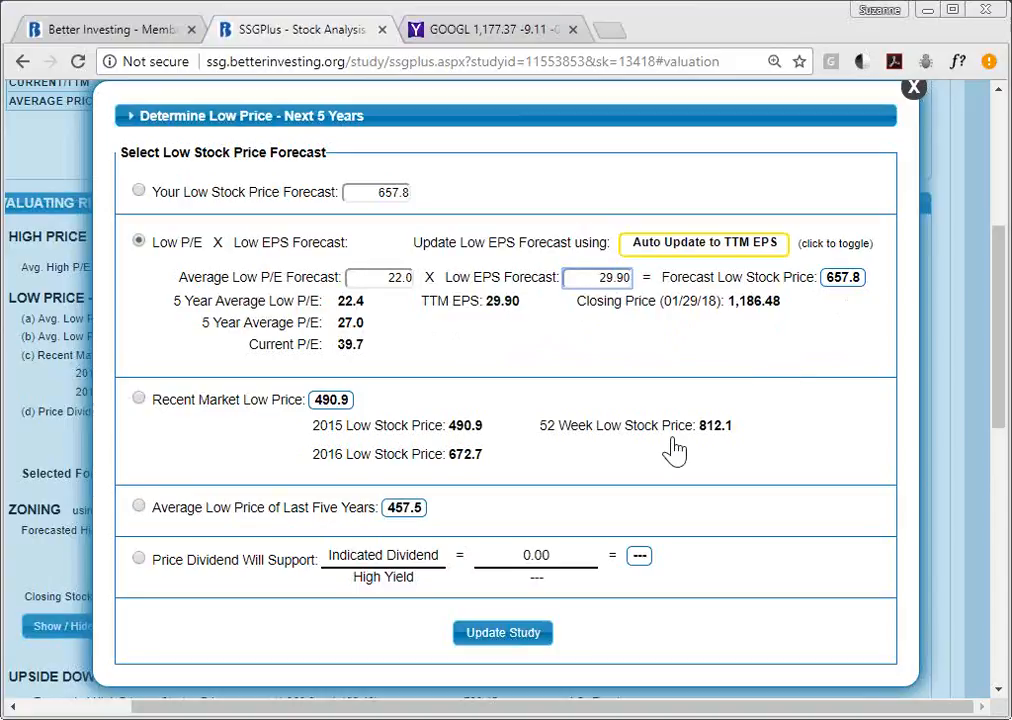
pyautogui.click(514, 636)
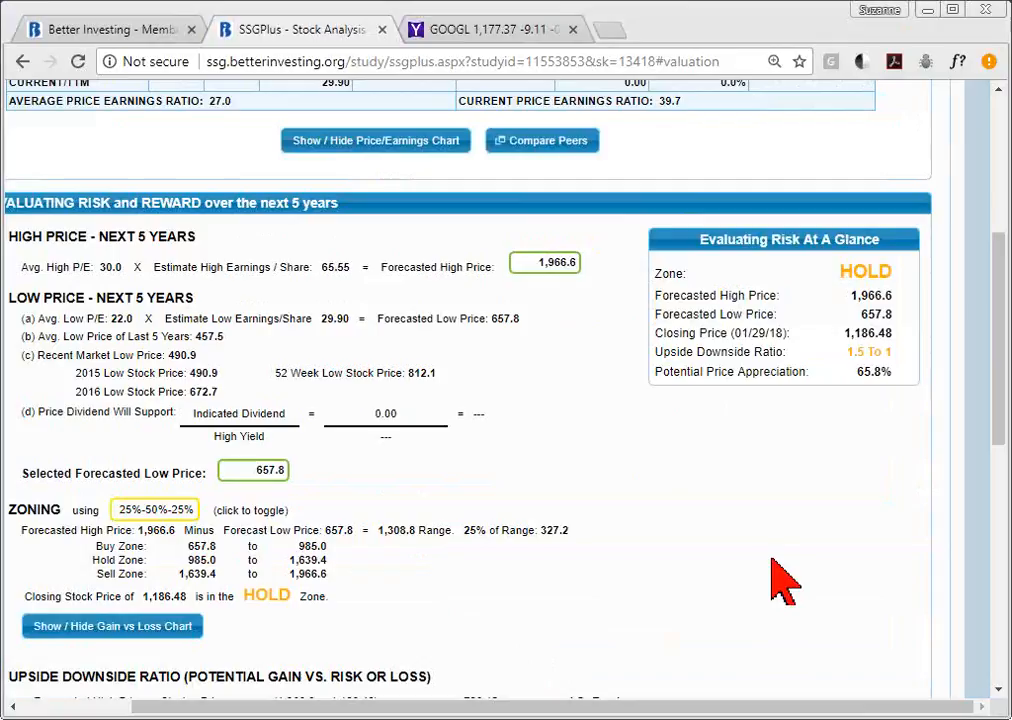
pyautogui.moveTo(1001, 402); pyautogui.dragTo(1007, 620)
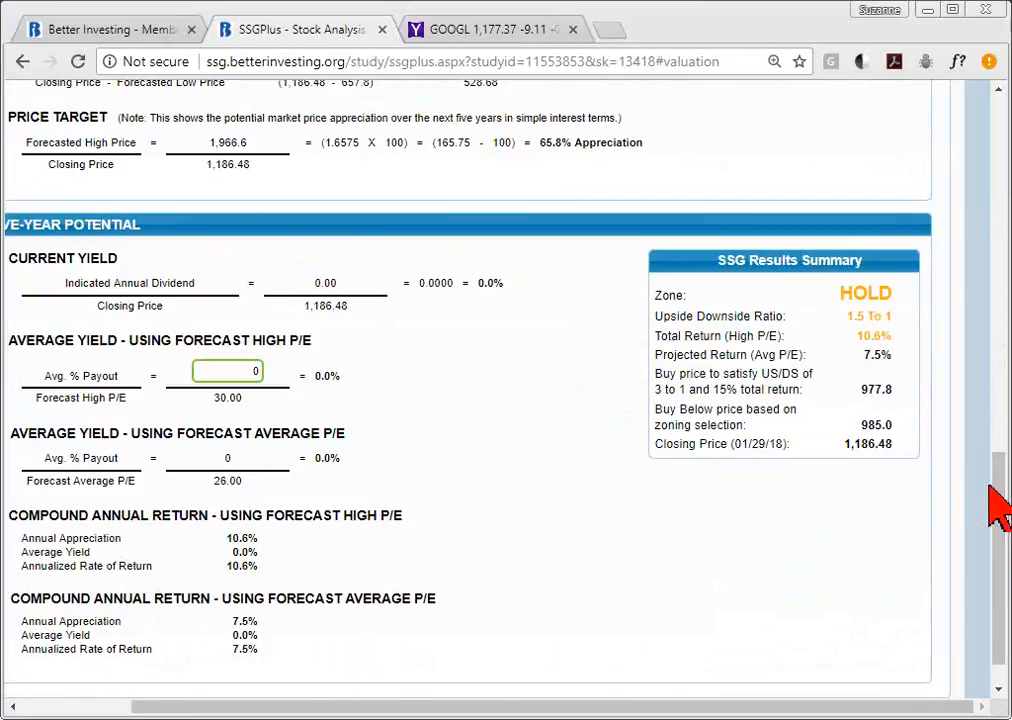
pyautogui.moveTo(997, 483); pyautogui.dragTo(996, 95)
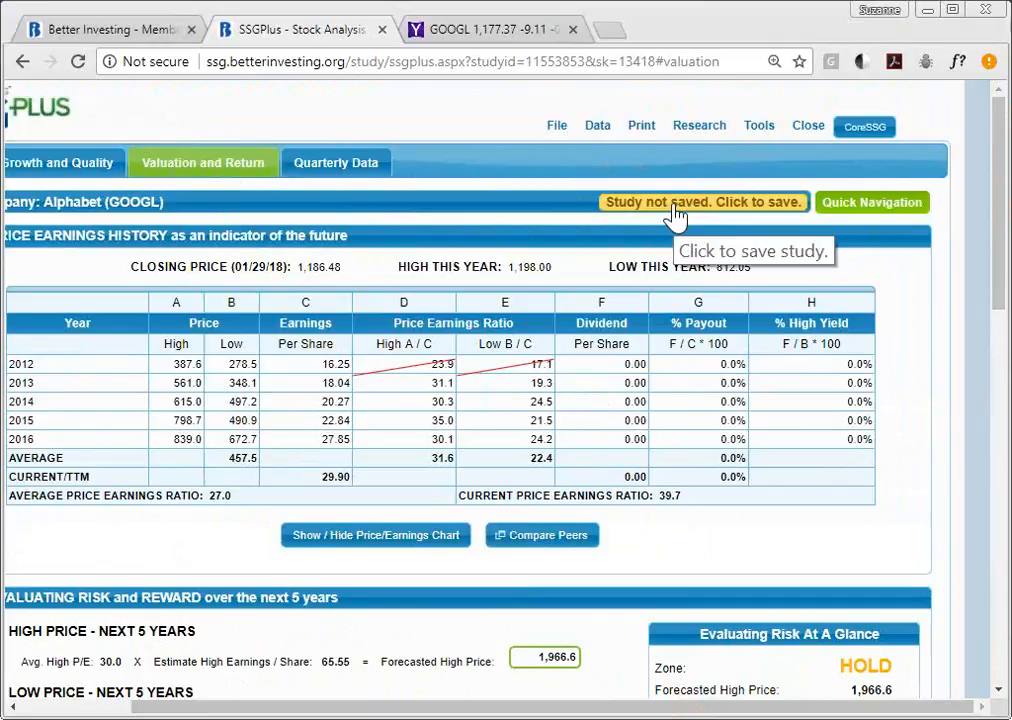
# - Save the study to My Studies as 'GOOGL 1/30/18 Webinar'
pyautogui.moveTo(556, 135)
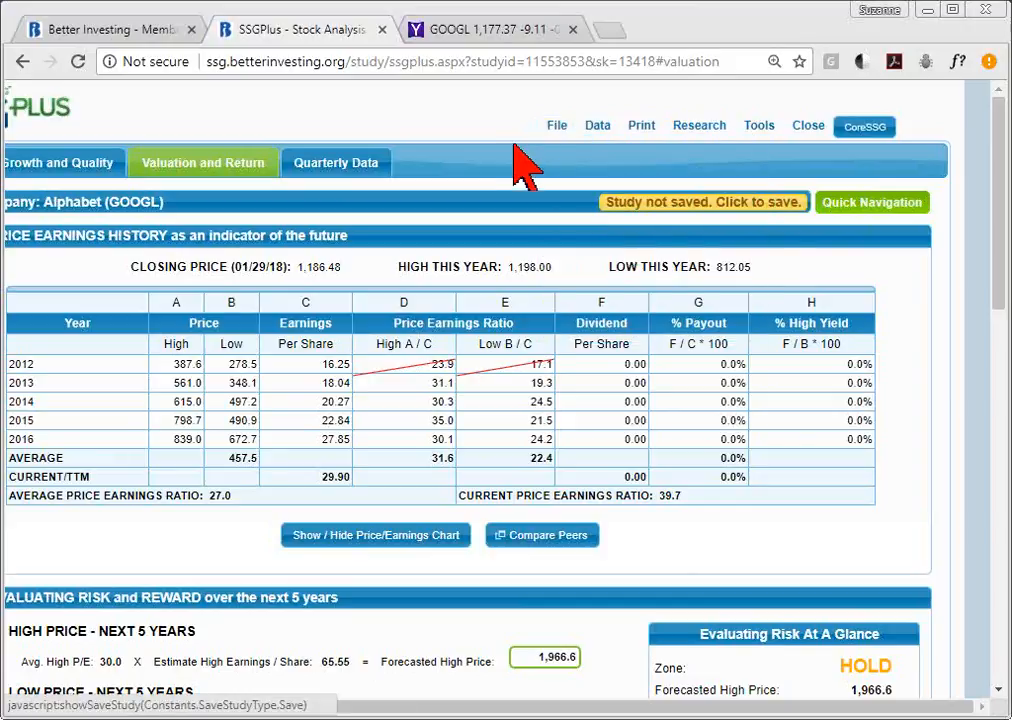
pyautogui.click(628, 212)
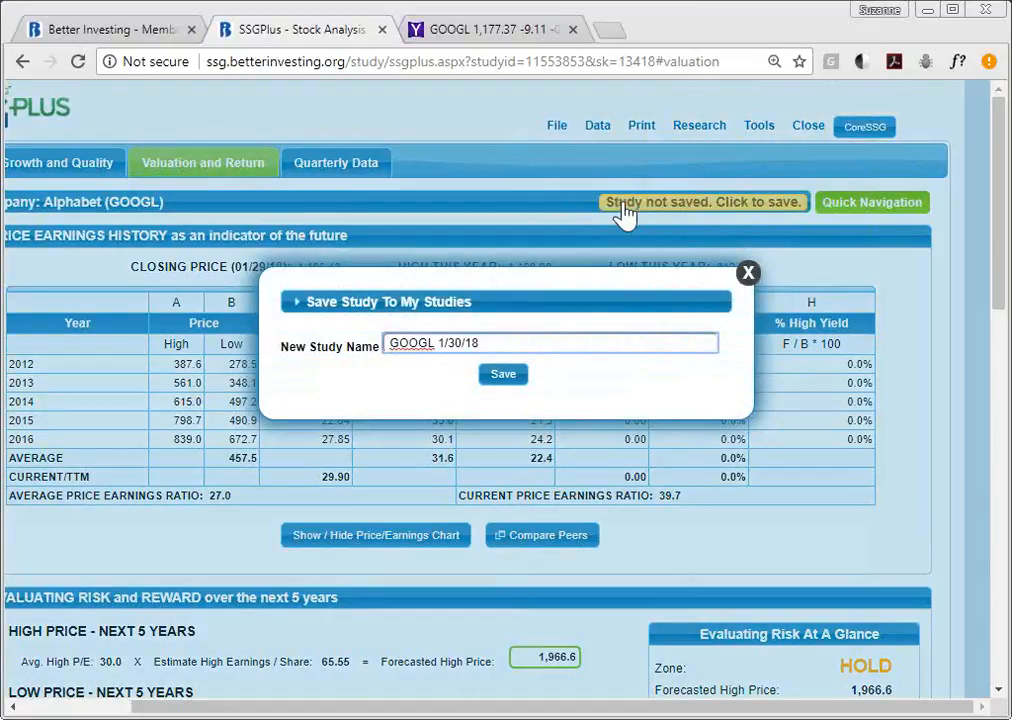
pyautogui.press('End')
pyautogui.write('Webinar')
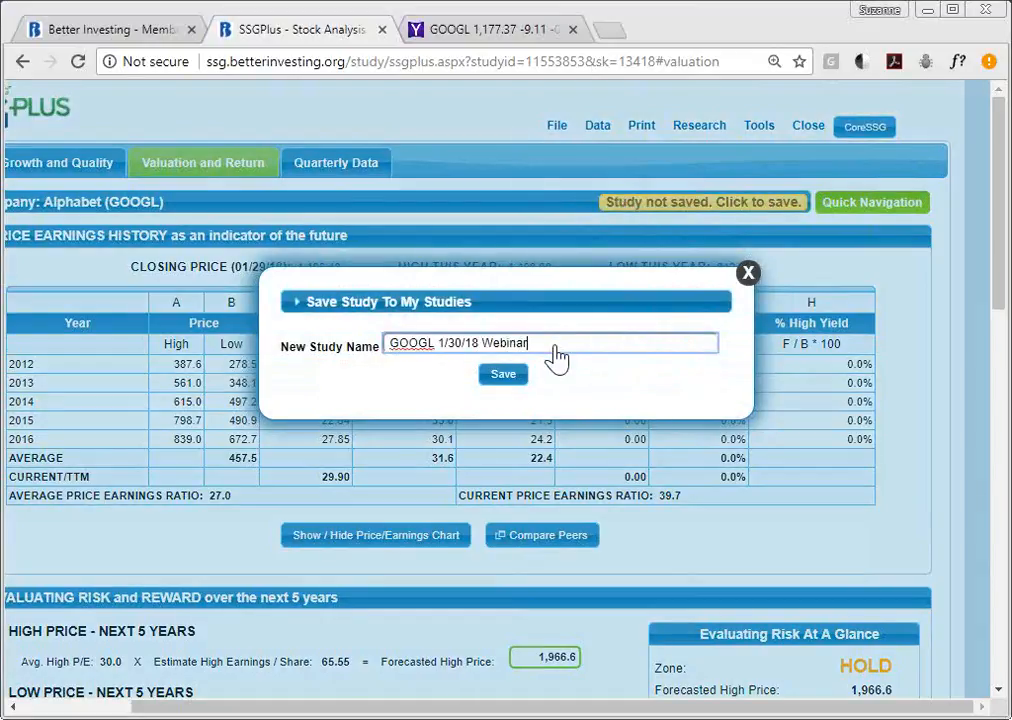
pyautogui.click(502, 378)
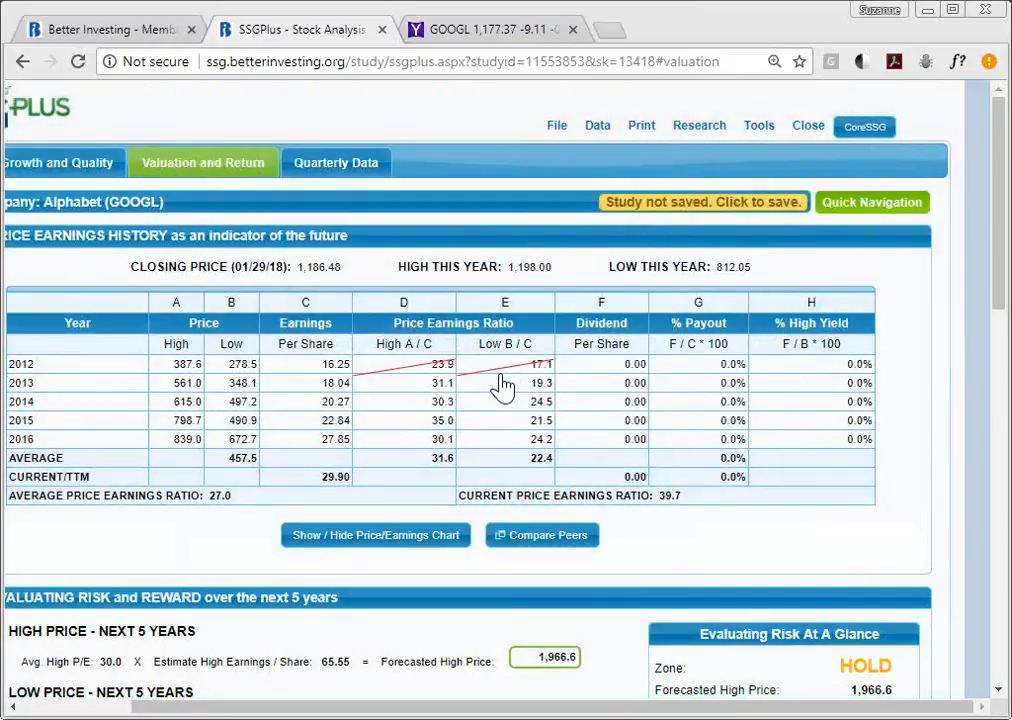
pyautogui.moveTo(478, 212)
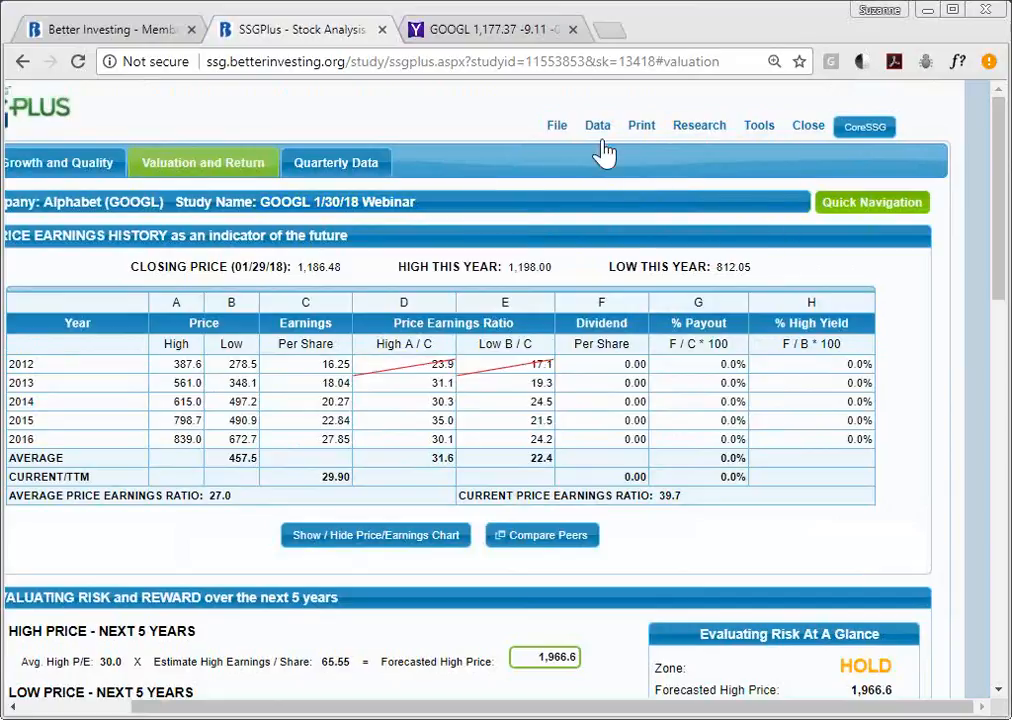
# - Copy the study under the name 'GOOGL 1/30/18 Webinar version2'
pyautogui.click(557, 128)
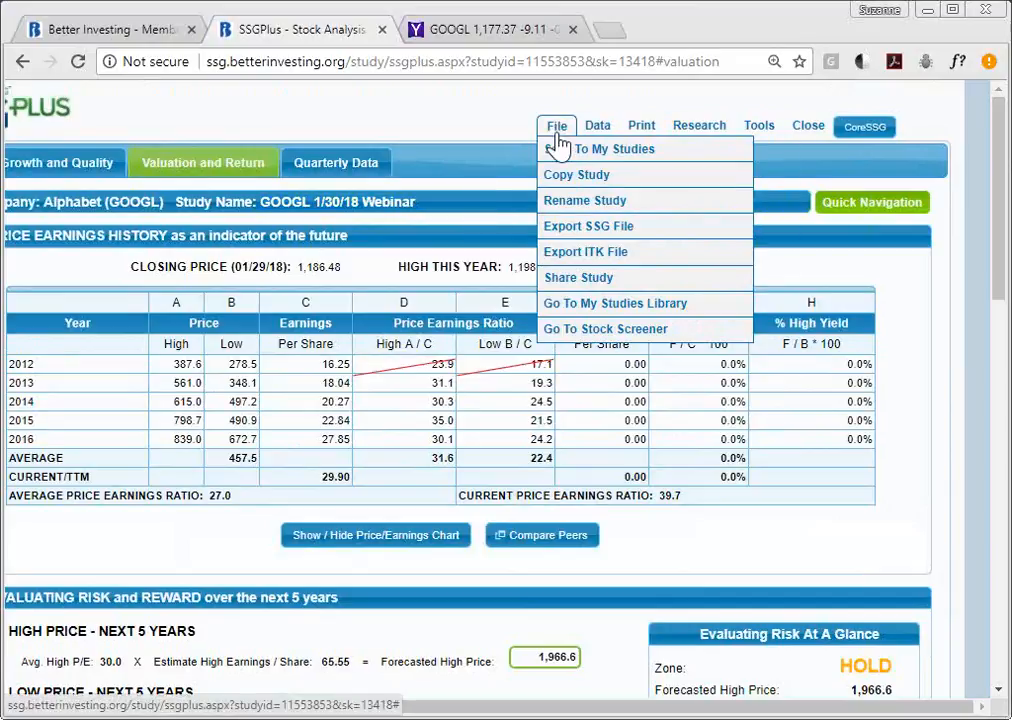
pyautogui.click(590, 176)
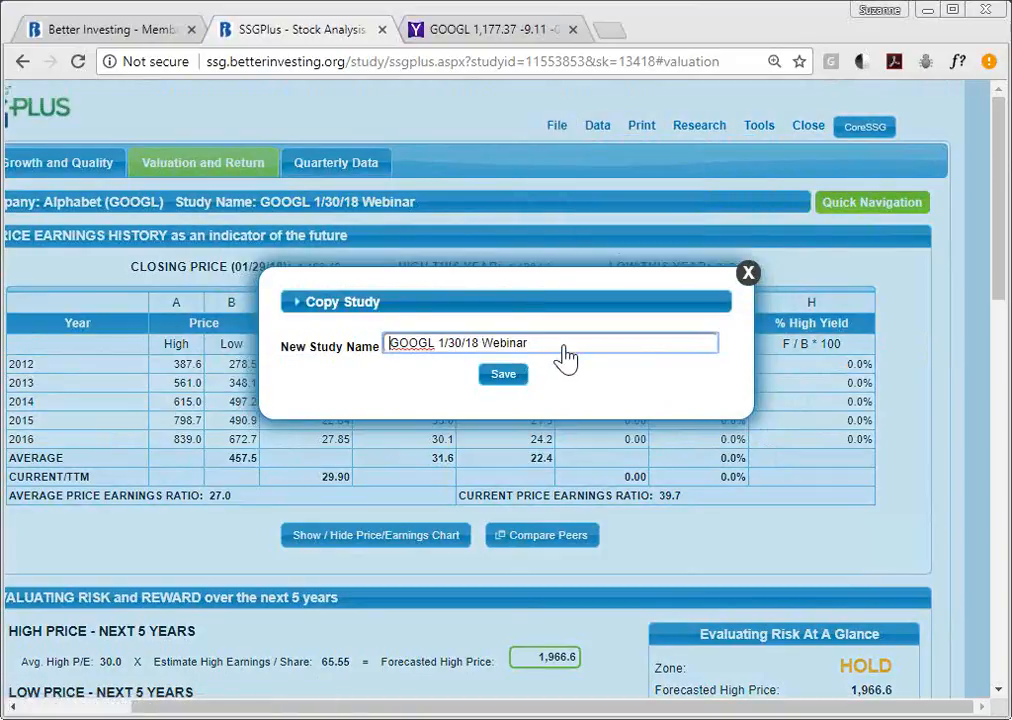
pyautogui.write('version2')
pyautogui.click(505, 377)
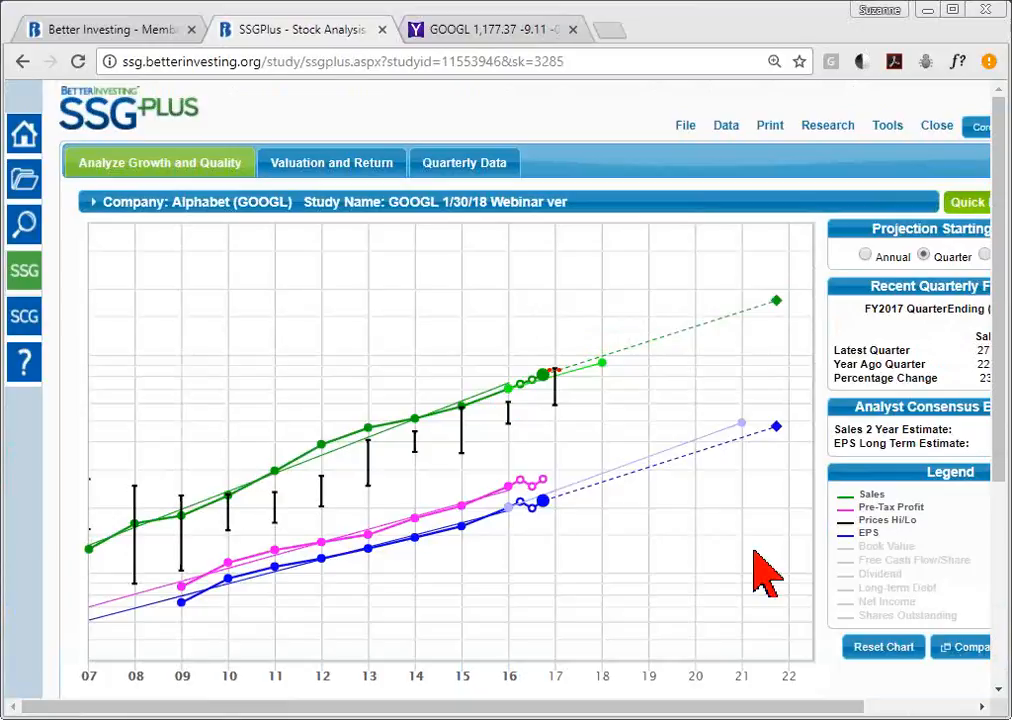
# - Start a Share Study with Copy of Online Study ticked and bring up the recipient contacts
pyautogui.click(685, 127)
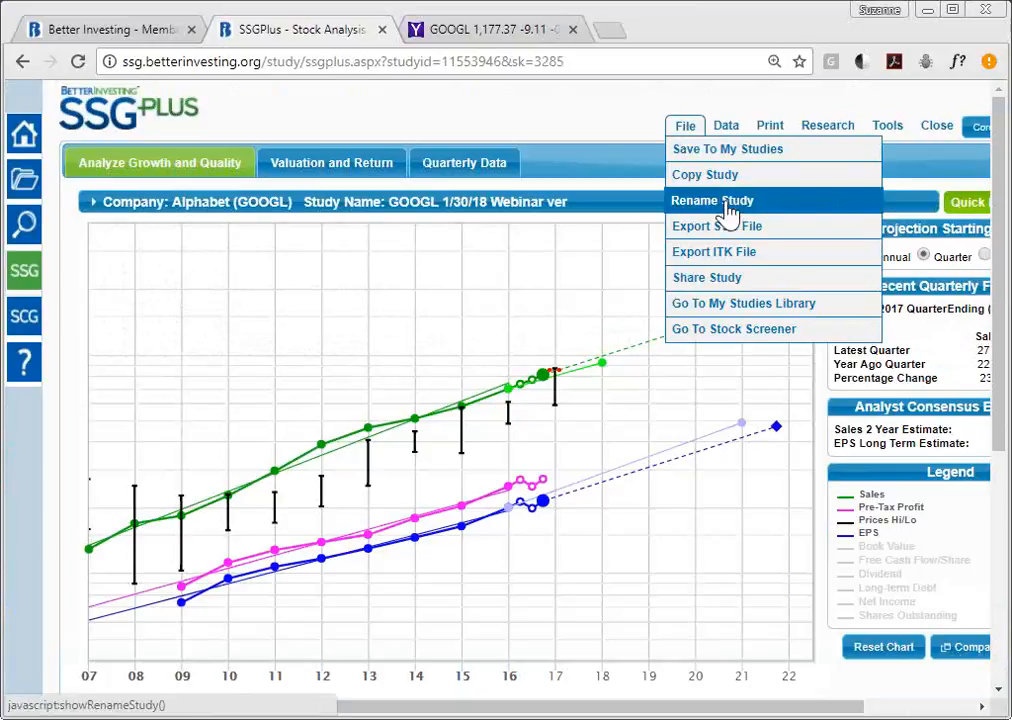
pyautogui.click(712, 285)
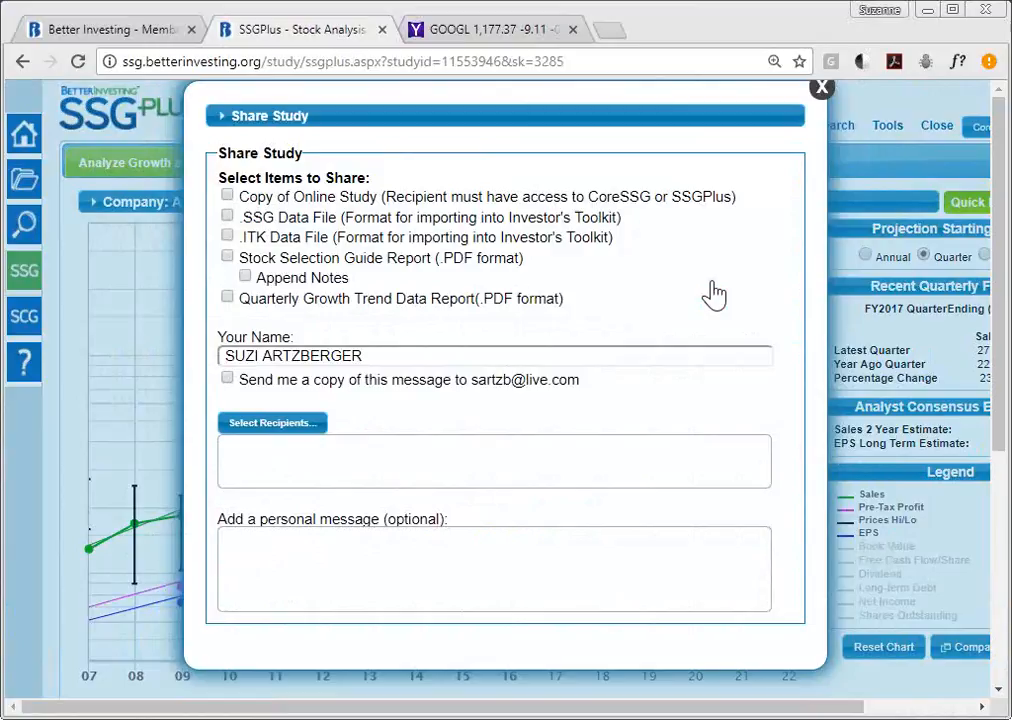
pyautogui.click(227, 195)
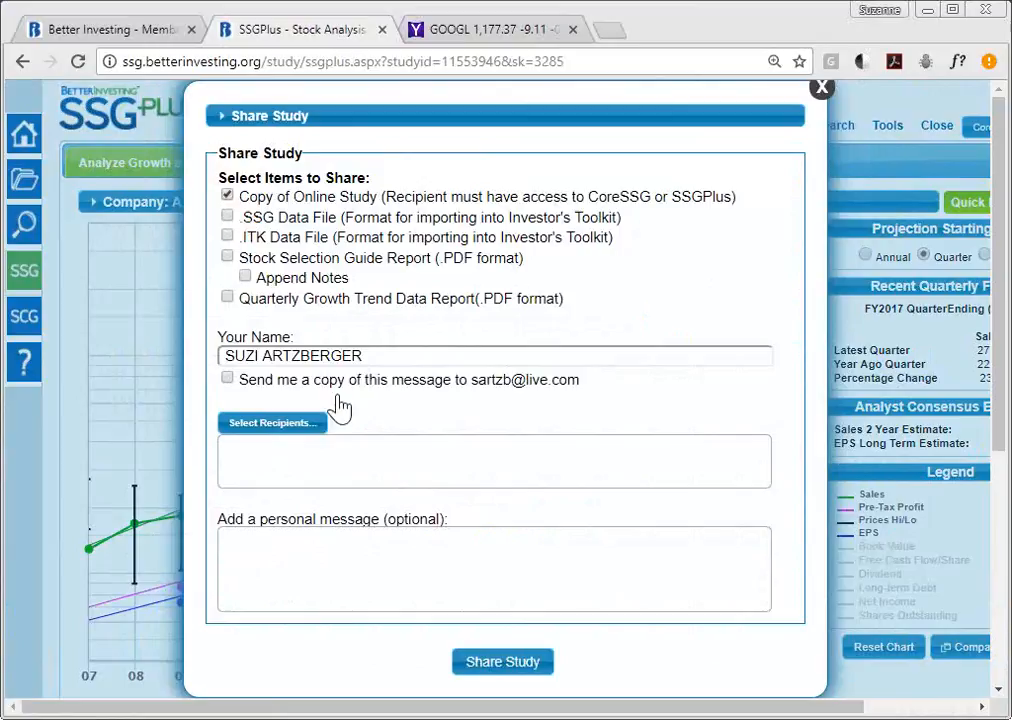
pyautogui.click(298, 423)
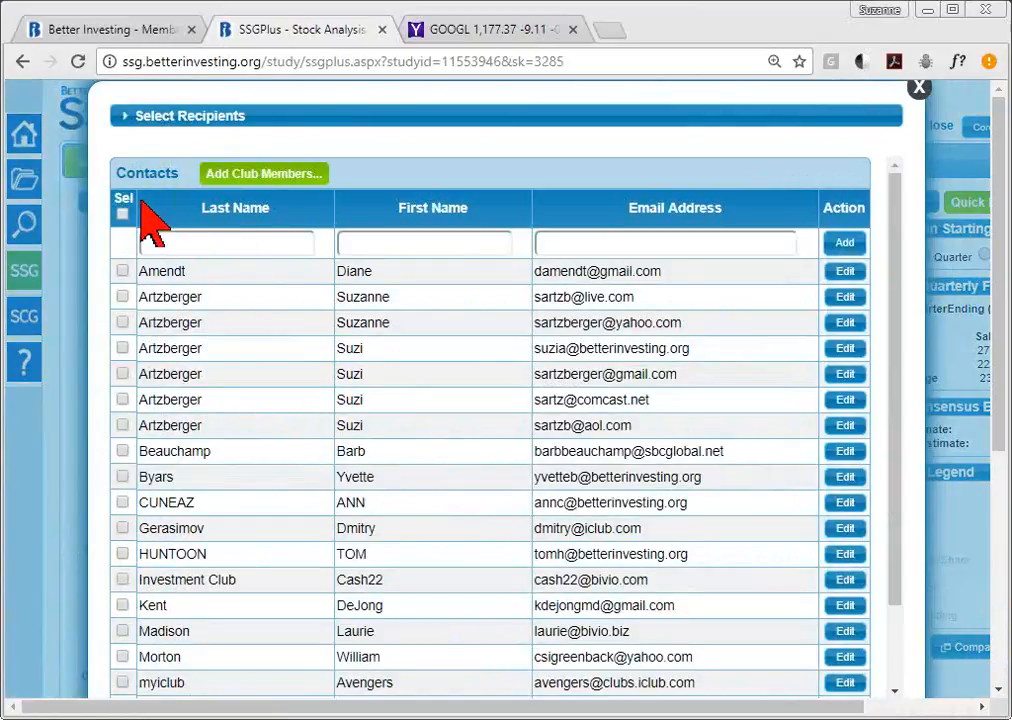
# - Add a new contact with last name Member, first name services, and the contact's e-mail address
pyautogui.click(193, 252)
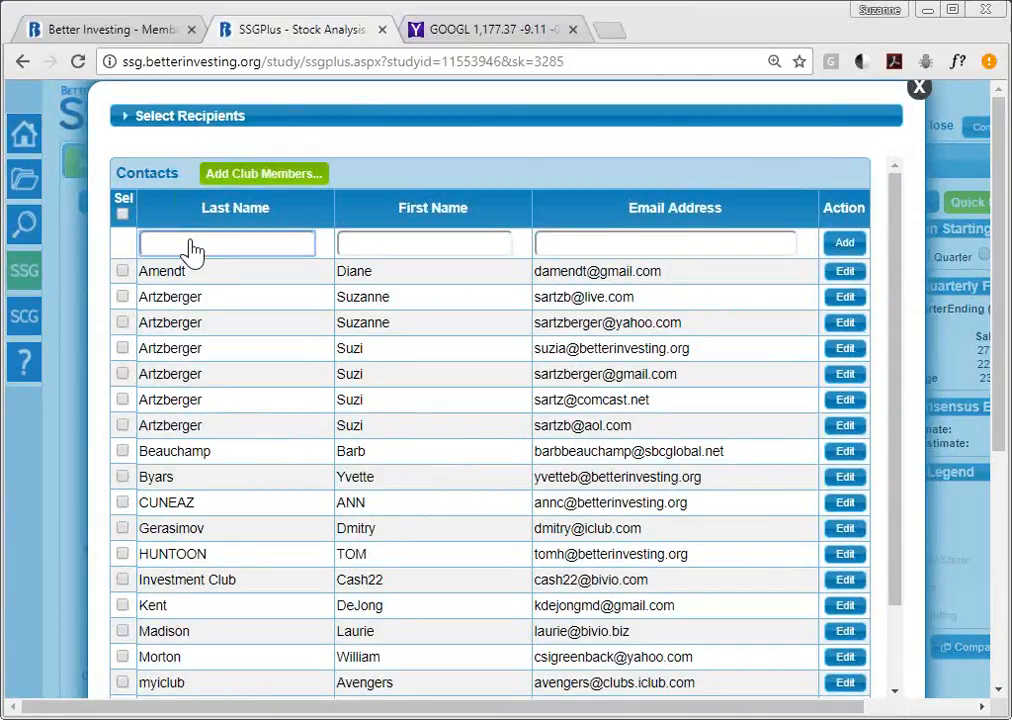
pyautogui.write('Member')
pyautogui.press('Tab')
pyautogui.write('services')
pyautogui.press('Tab')
pyautogui.click(845, 245)
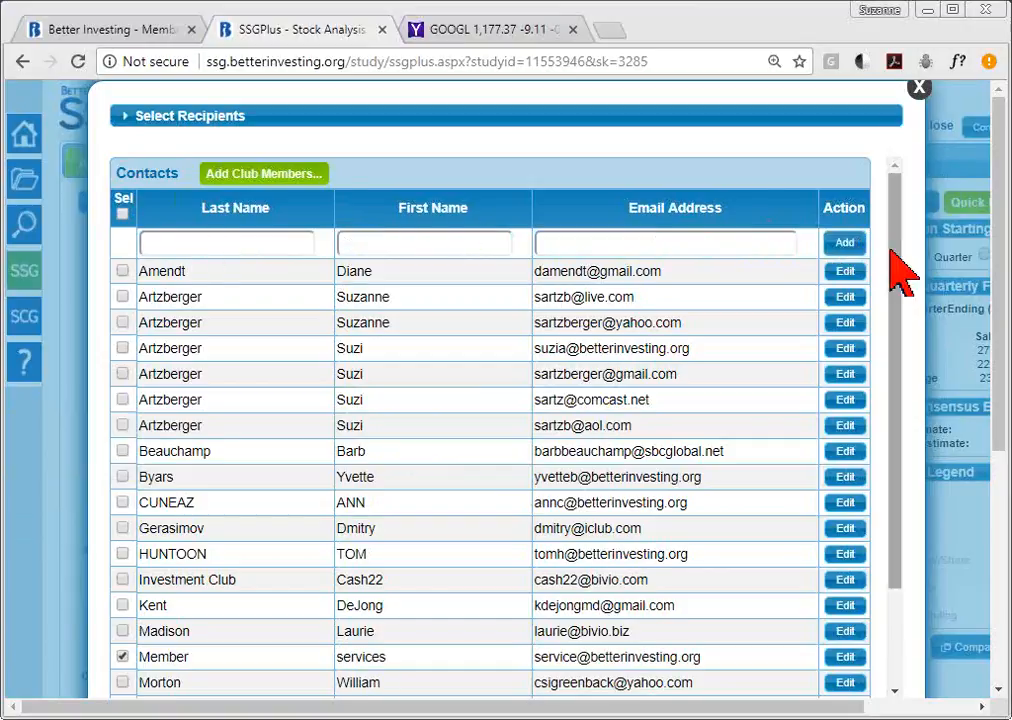
# - Return to the share form with the Member services contact filled in as recipient
pyautogui.moveTo(897, 268); pyautogui.dragTo(915, 368)
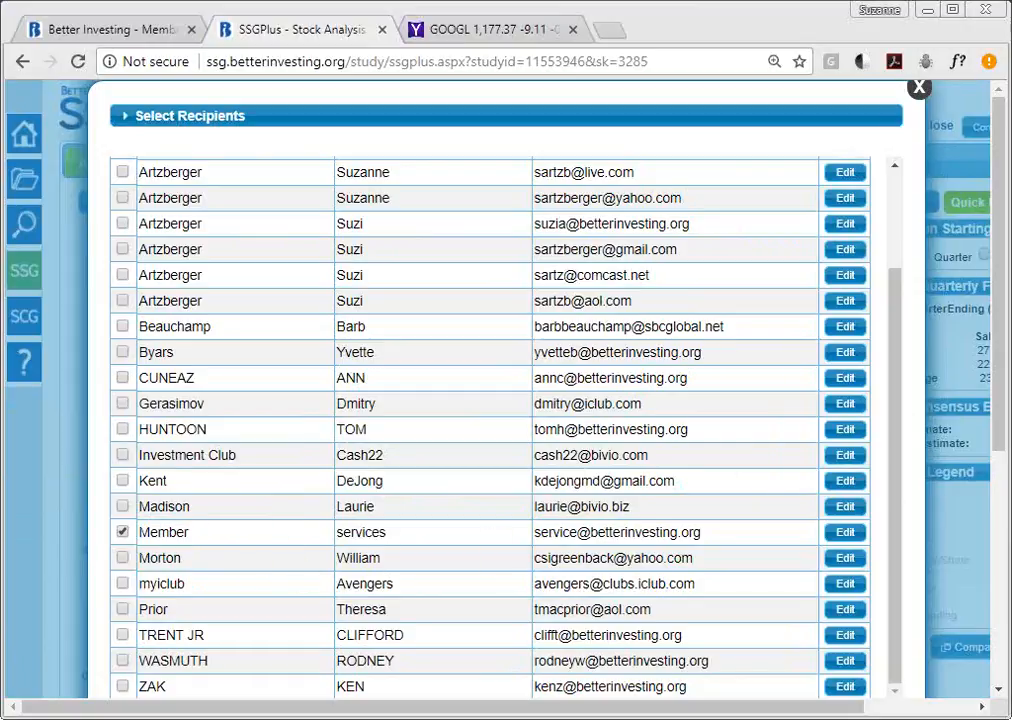
pyautogui.hscroll(3, 996, 226)
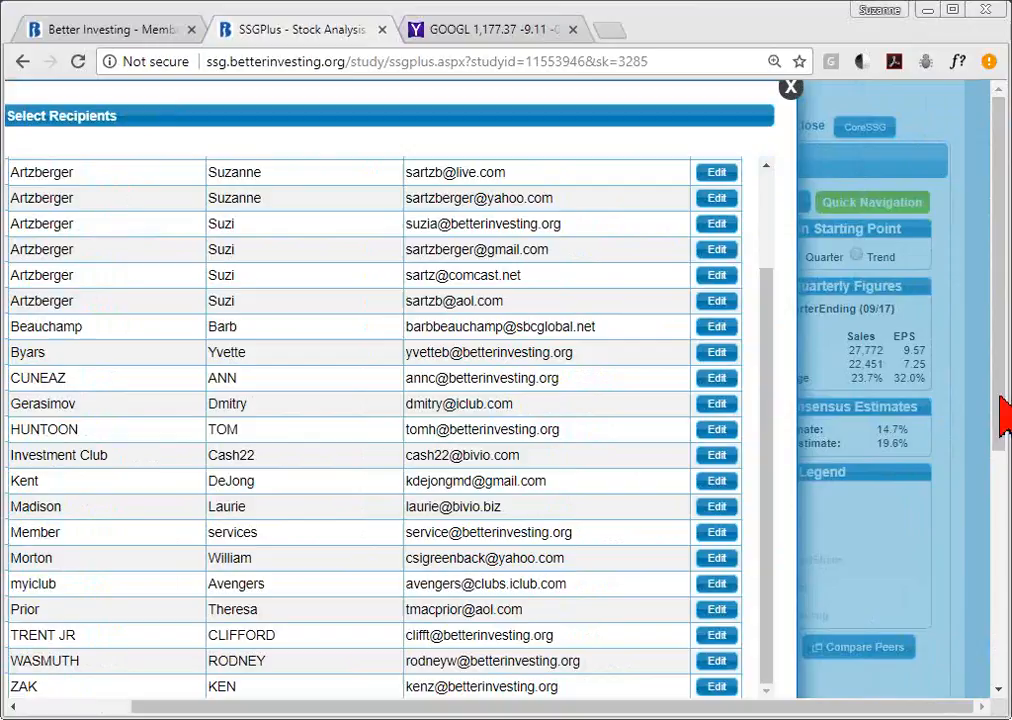
pyautogui.moveTo(998, 367); pyautogui.dragTo(1005, 617)
pyautogui.click(373, 425)
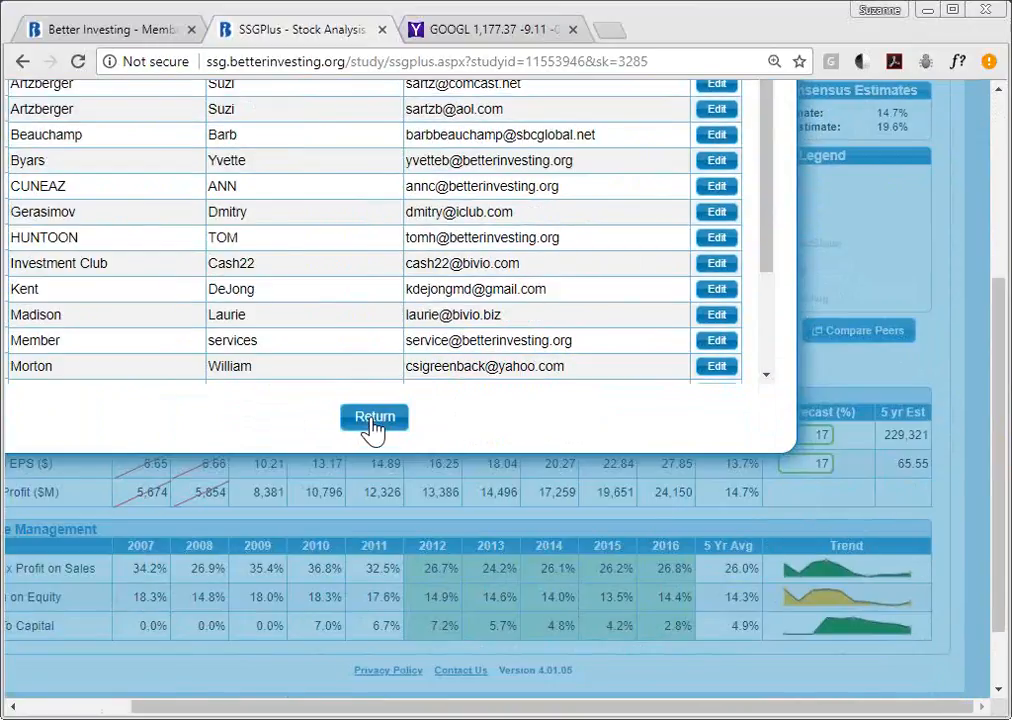
pyautogui.moveTo(1003, 343); pyautogui.dragTo(1001, 158)
pyautogui.click(323, 472)
# - Write 'please look at this study.' and tick Quarterly Growth Trend Data Report and Append Notes
pyautogui.click(316, 572)
pyautogui.write('please look at this study.')
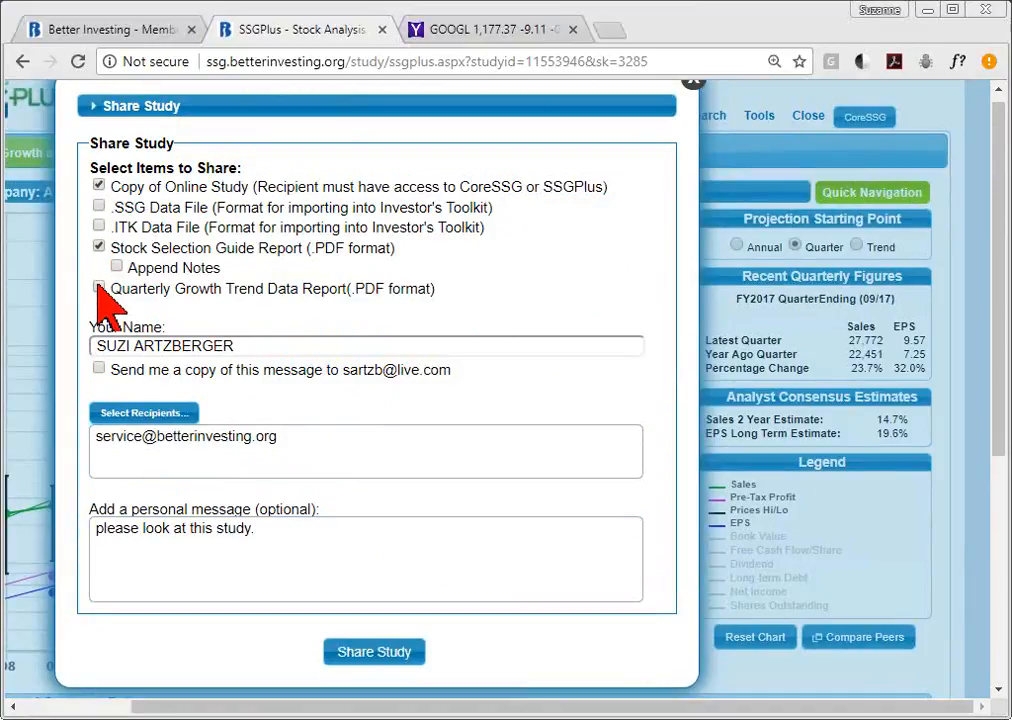
pyautogui.click(99, 288)
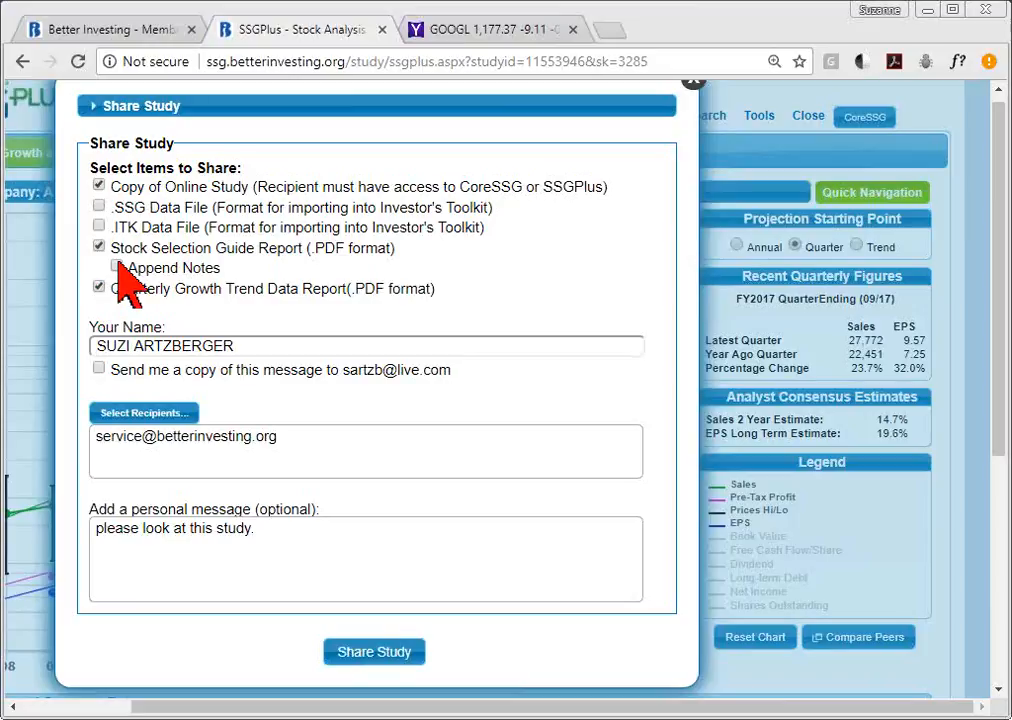
pyautogui.click(116, 266)
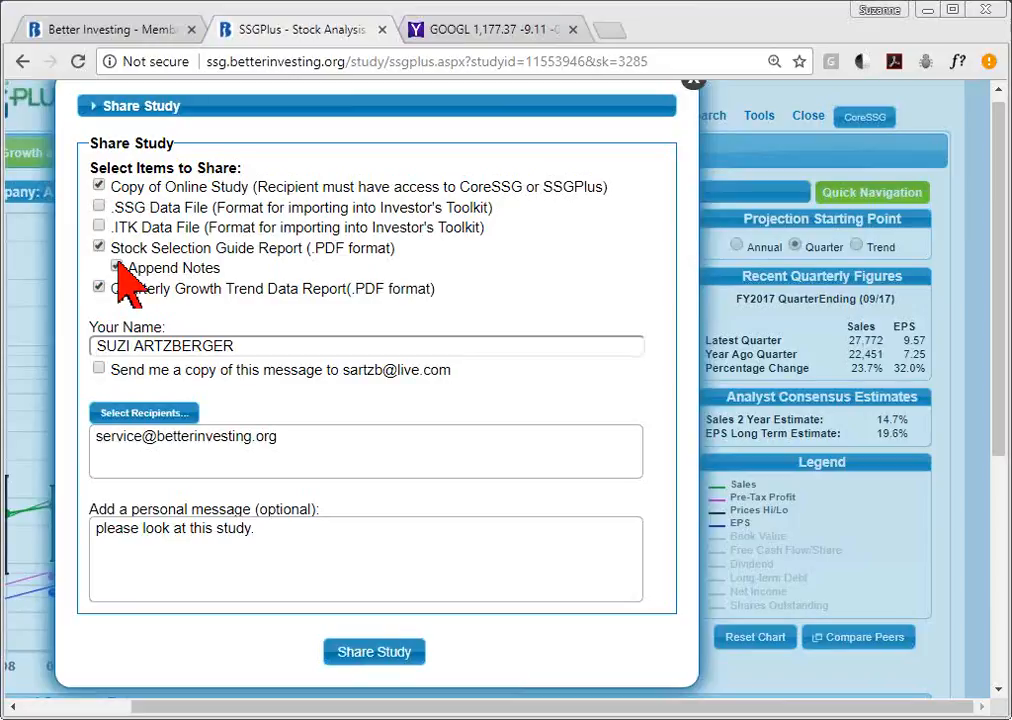
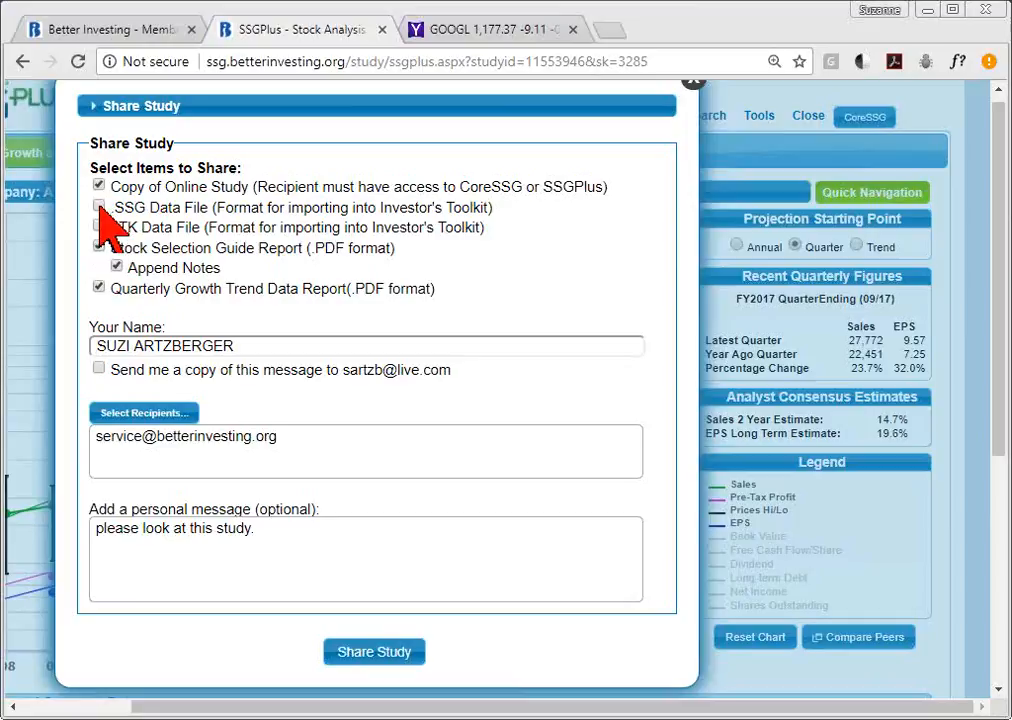
# - Include the .ITK data file and send the shared GOOGL study to the recipient
pyautogui.click(98, 227)
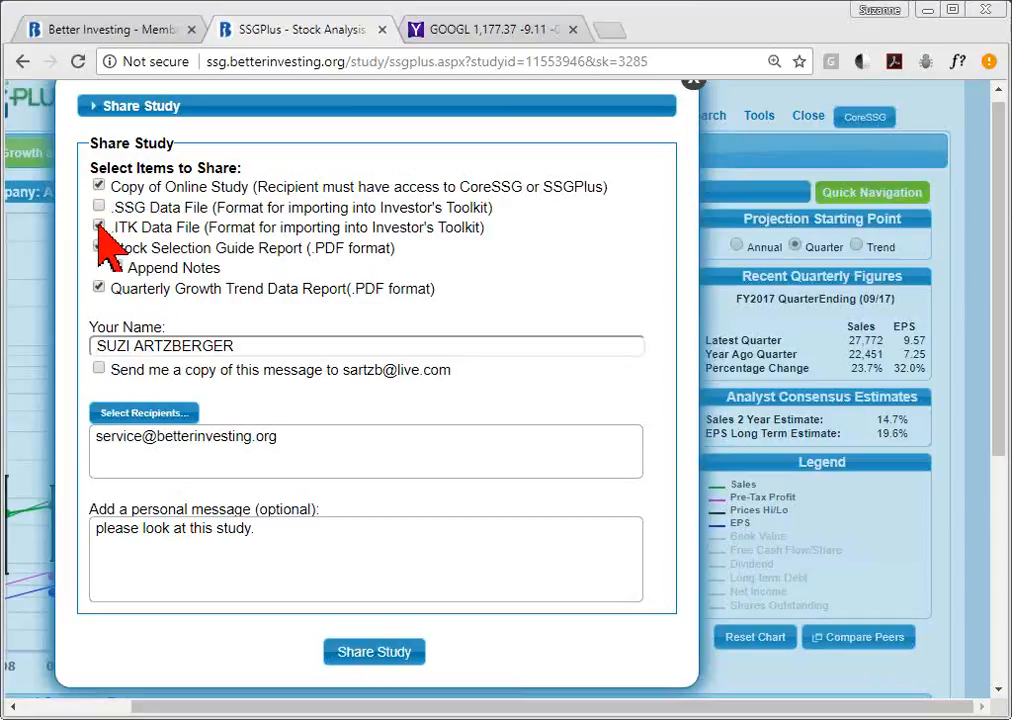
pyautogui.click(363, 653)
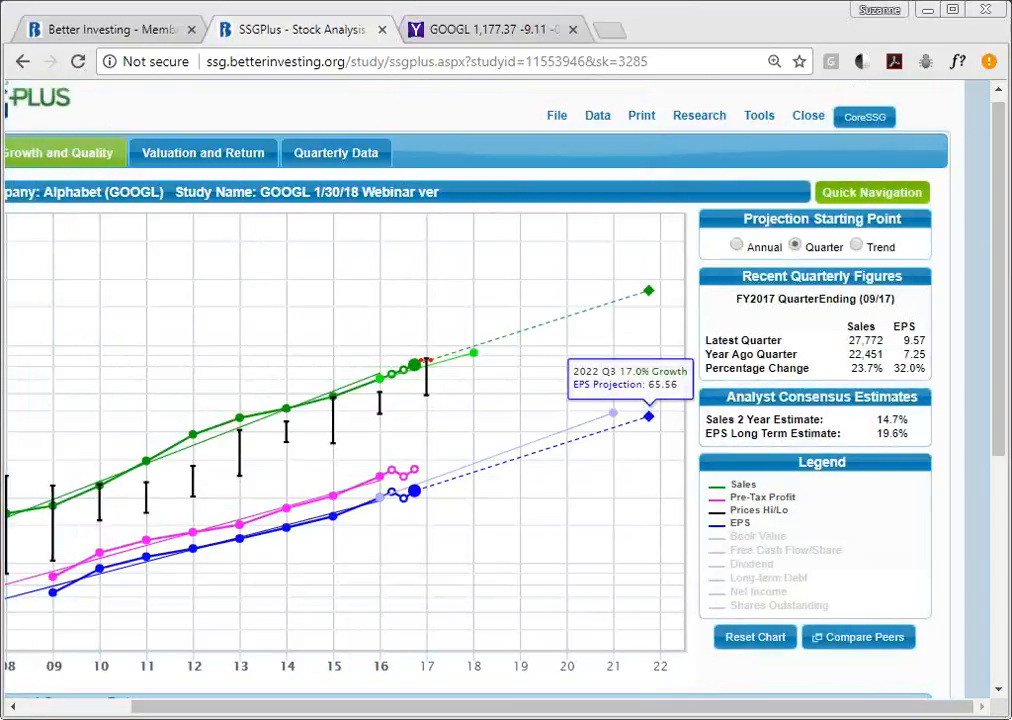
# - Review and close the GOOGL study's Company Basic Data and Annual Data tables
pyautogui.moveTo(1000, 217)
pyautogui.mouseDown()
pyautogui.moveTo(1003, 311)
pyautogui.moveTo(1003, 208)
pyautogui.mouseUp()
pyautogui.click(557, 126)
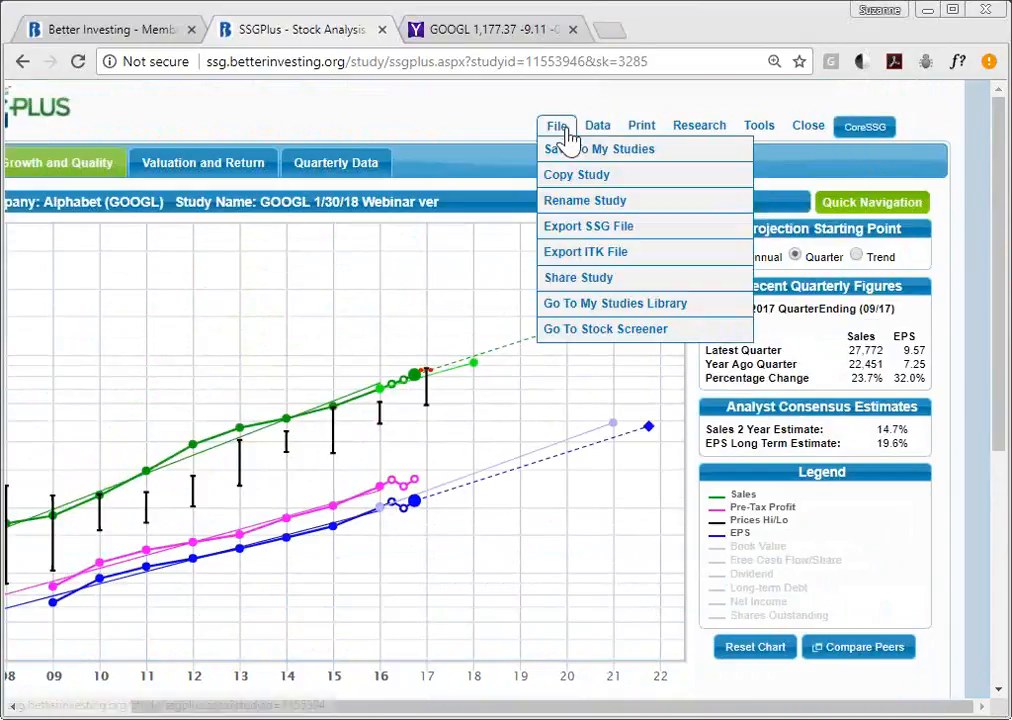
pyautogui.moveTo(596, 133)
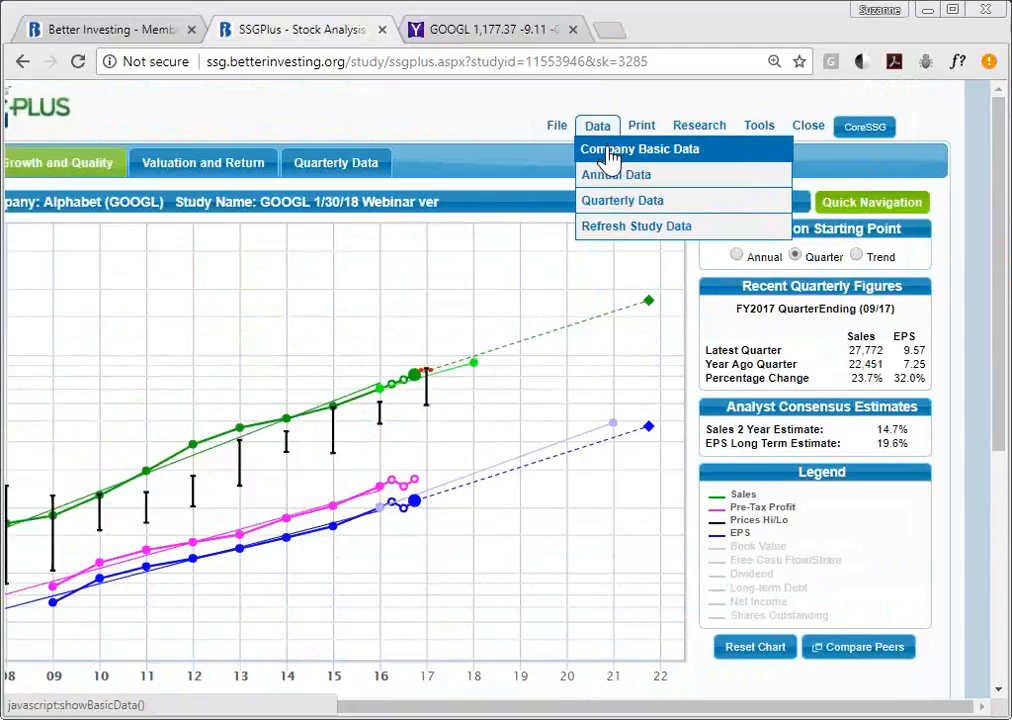
pyautogui.click(609, 158)
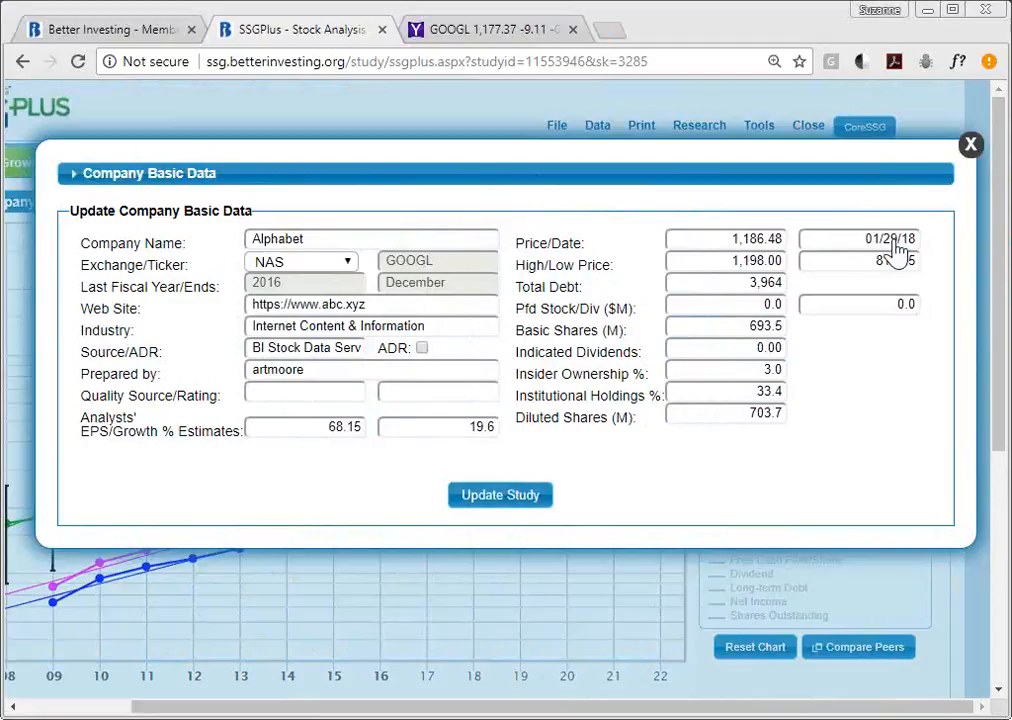
pyautogui.click(970, 146)
pyautogui.moveTo(607, 133)
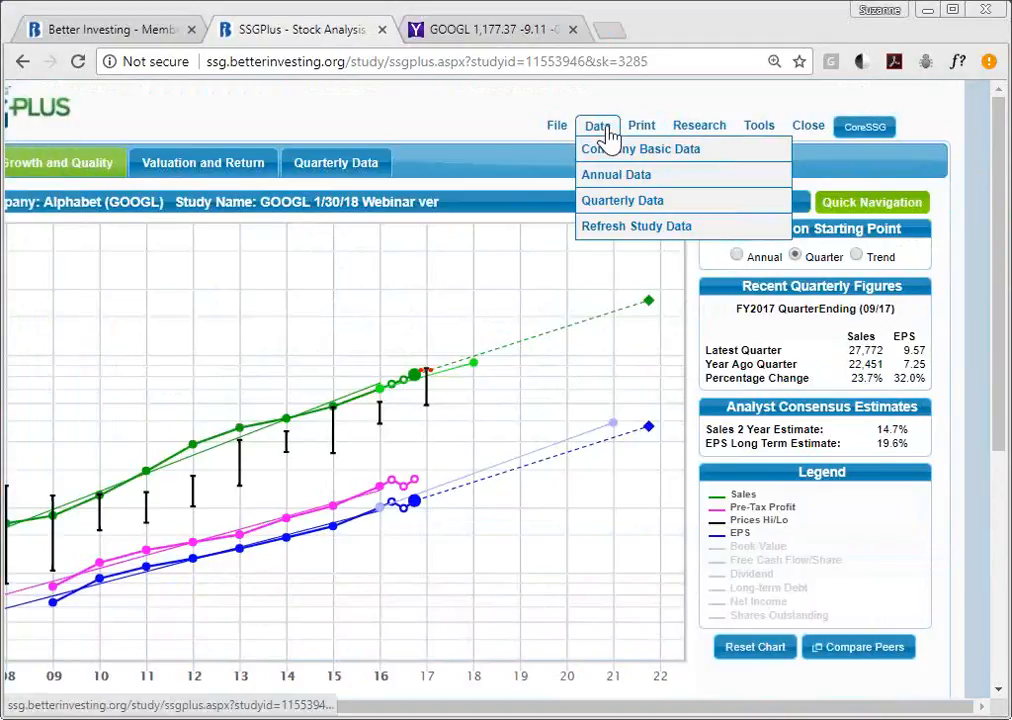
pyautogui.click(620, 180)
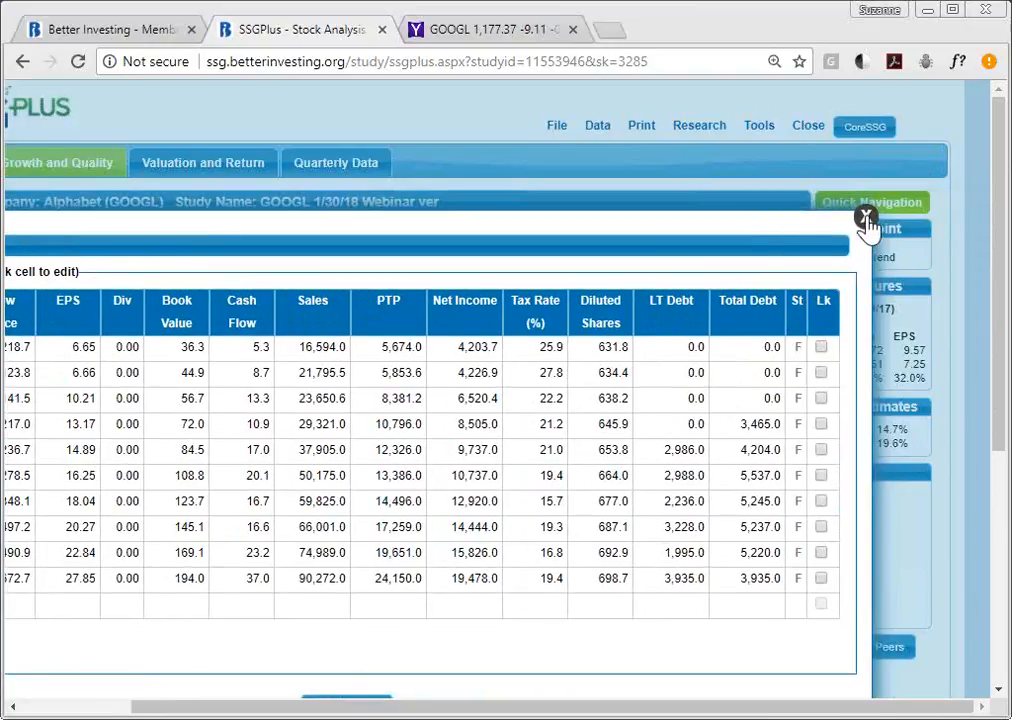
pyautogui.click(866, 218)
# - Review the Quarterly Data table, then bring up the Refresh Study Data options
pyautogui.moveTo(596, 145)
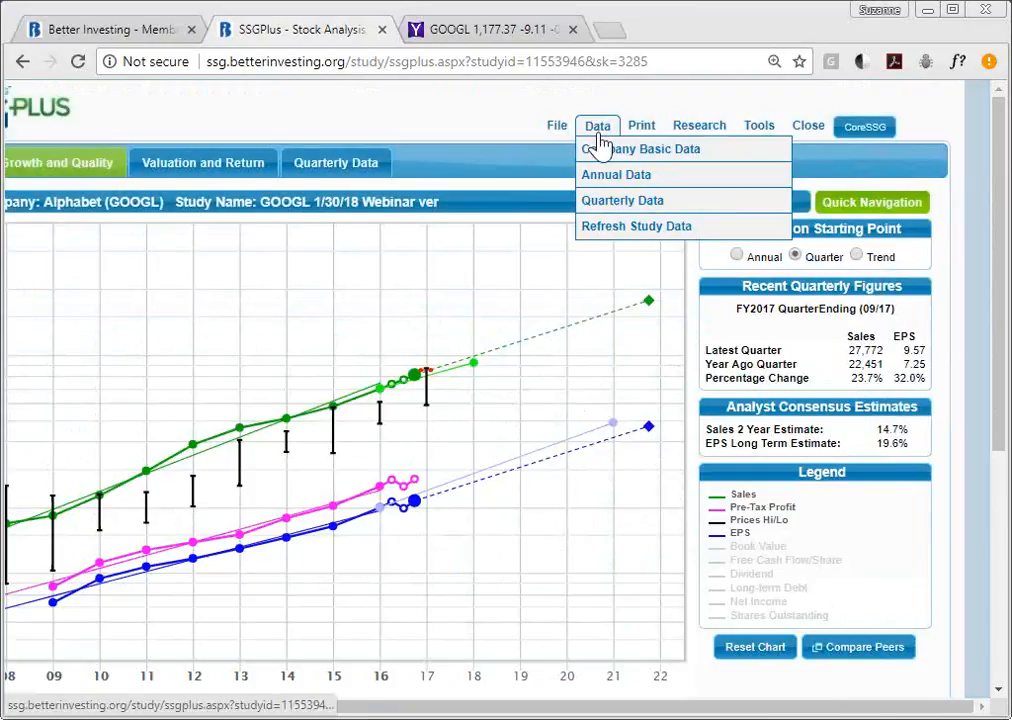
pyautogui.click(628, 210)
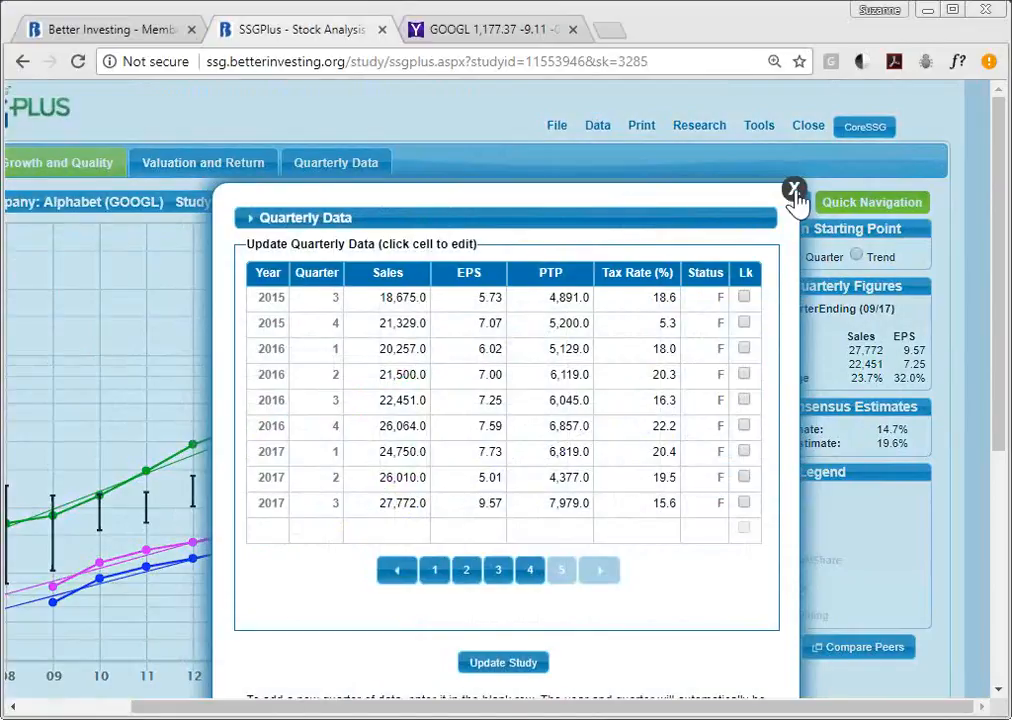
pyautogui.click(794, 192)
pyautogui.moveTo(600, 130)
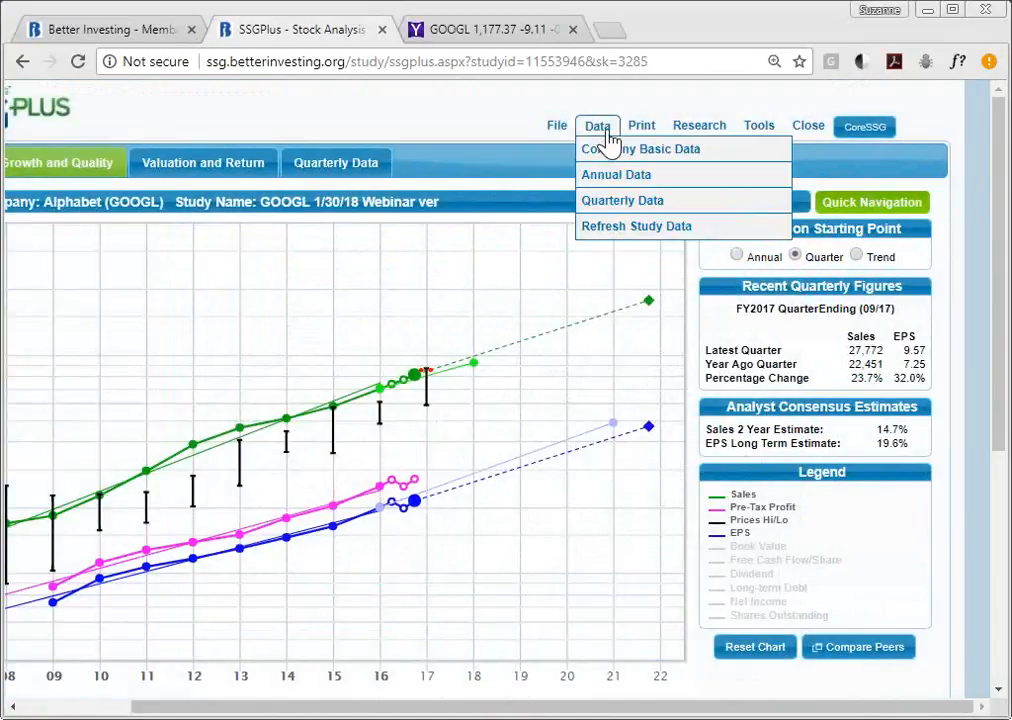
pyautogui.click(645, 230)
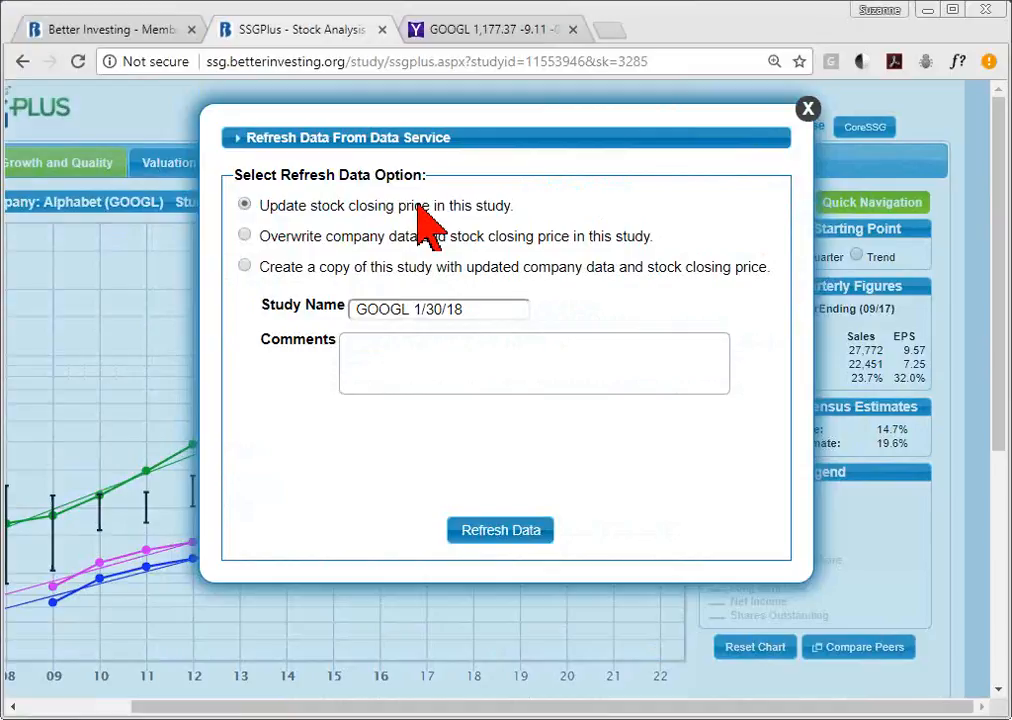
# - Refresh the GOOGL study, overwriting company data and stock closing price with data-service values
pyautogui.click(244, 236)
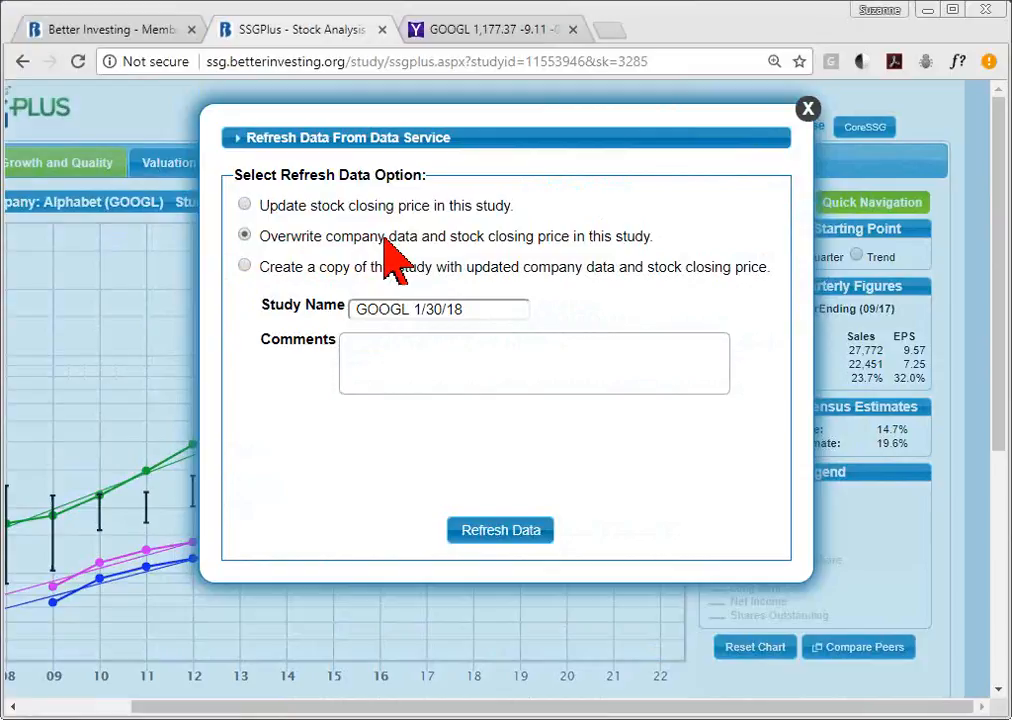
pyautogui.click(245, 266)
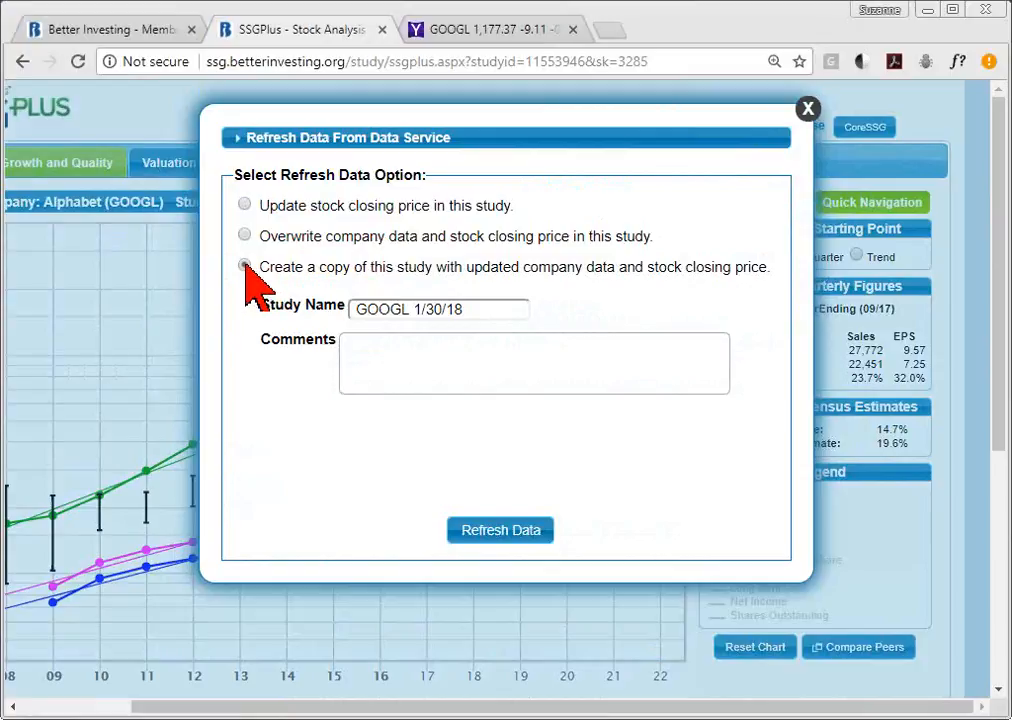
pyautogui.click(477, 322)
pyautogui.write('B')
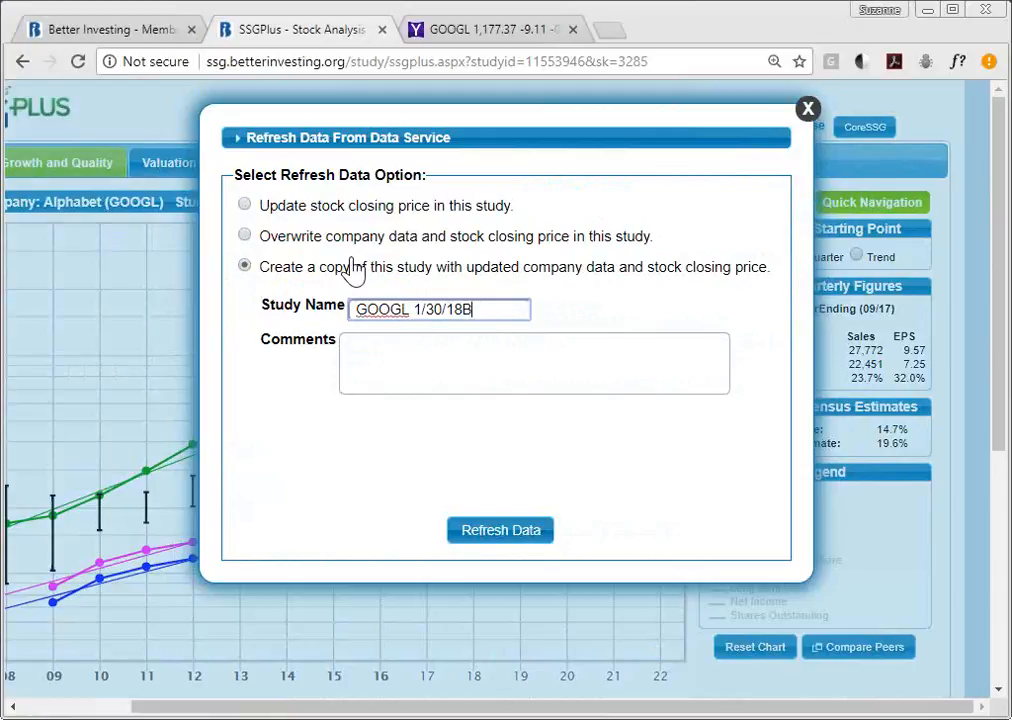
pyautogui.click(248, 236)
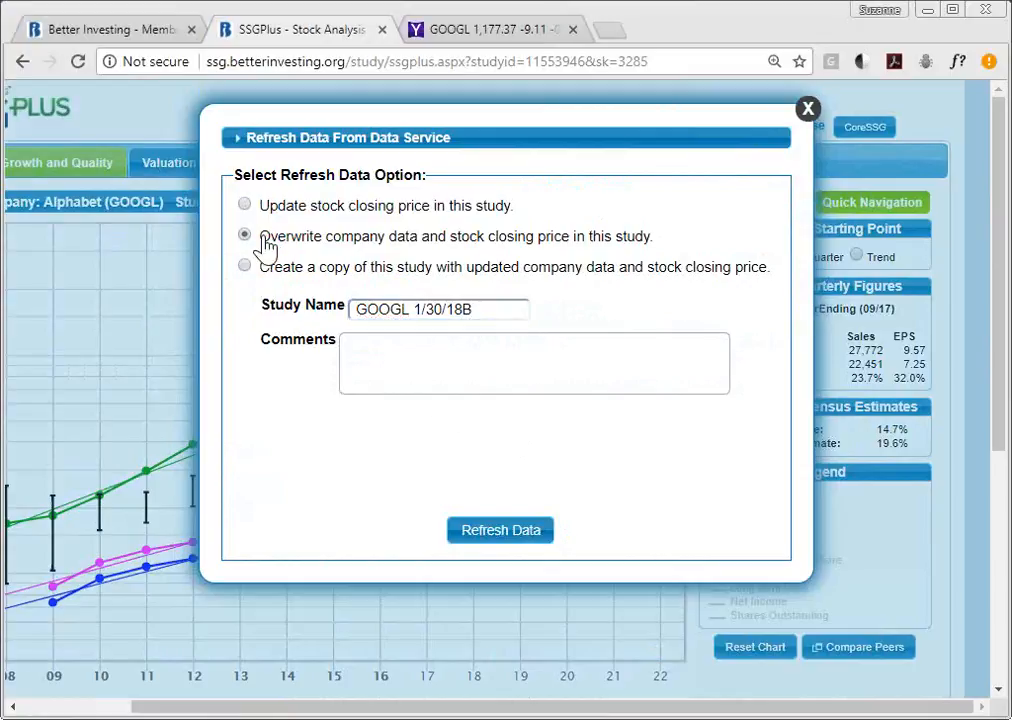
pyautogui.click(525, 543)
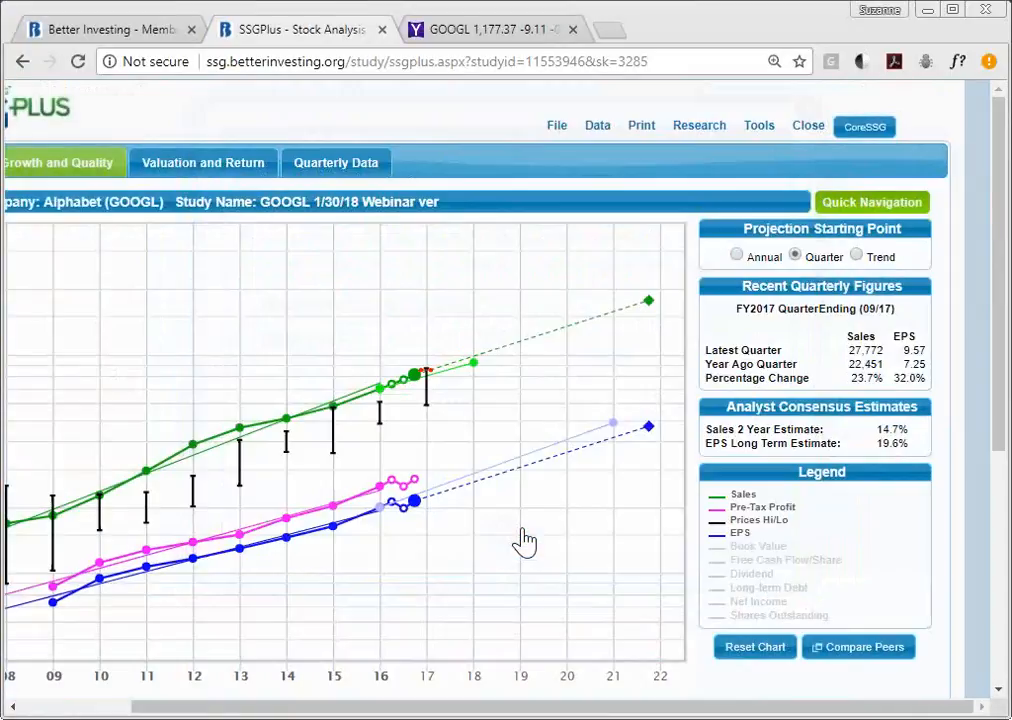
# - Look over the available Print Reports and close them without printing
pyautogui.moveTo(151, 201)
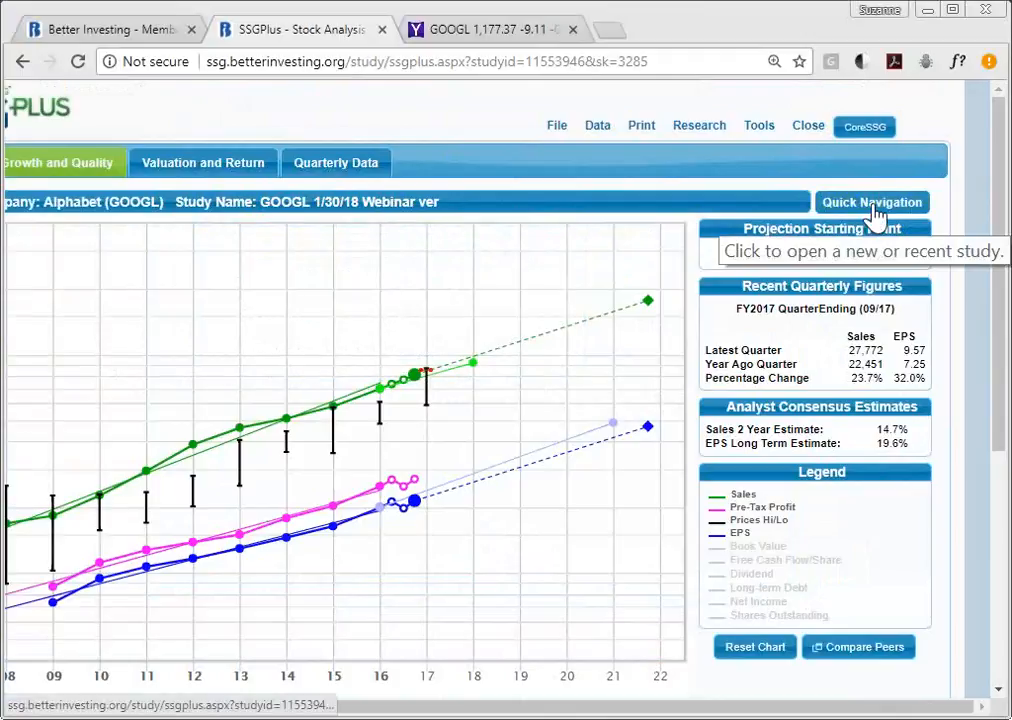
pyautogui.click(644, 127)
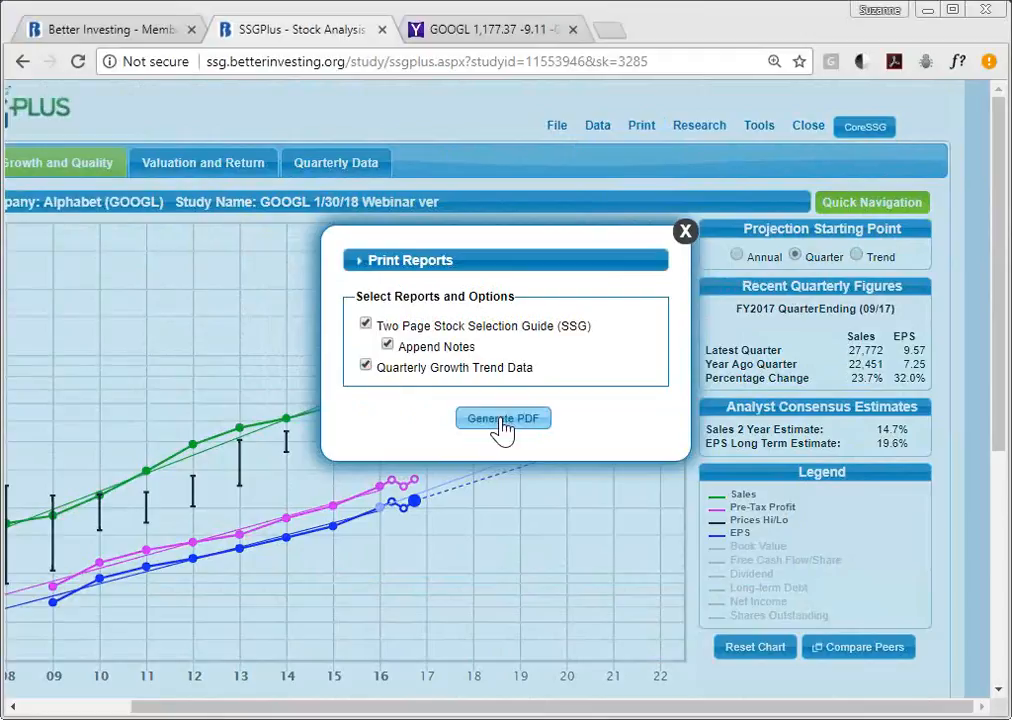
pyautogui.click(686, 234)
pyautogui.moveTo(706, 137)
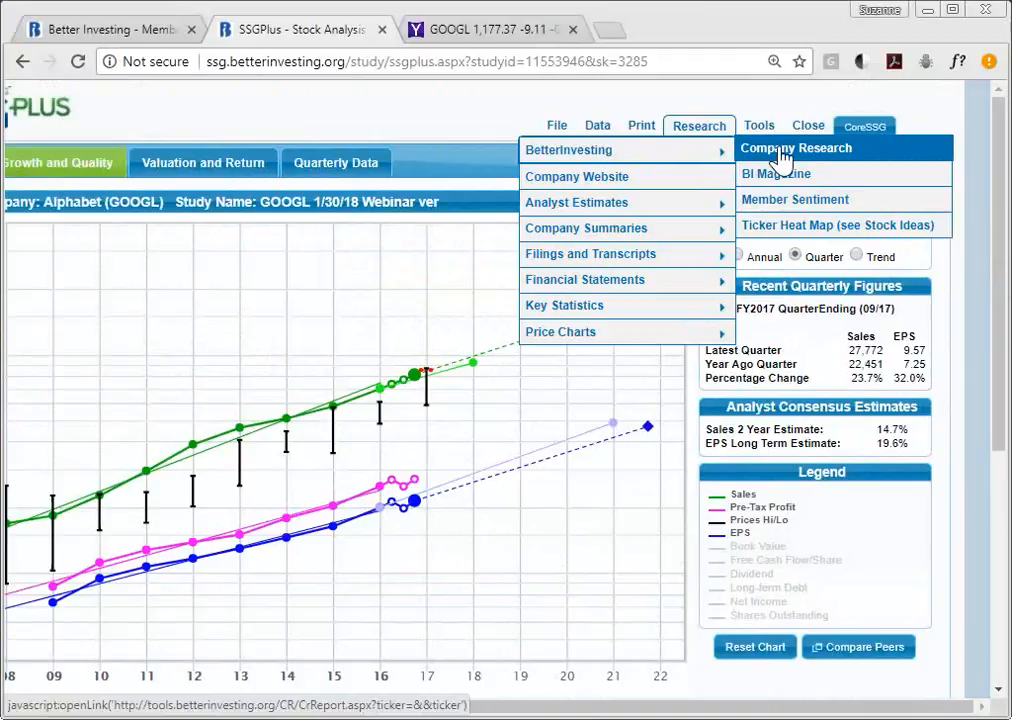
# - Show GOOGL Member Sentiment forecasts with all 251 studies selected for the AVERAGE row
pyautogui.click(818, 203)
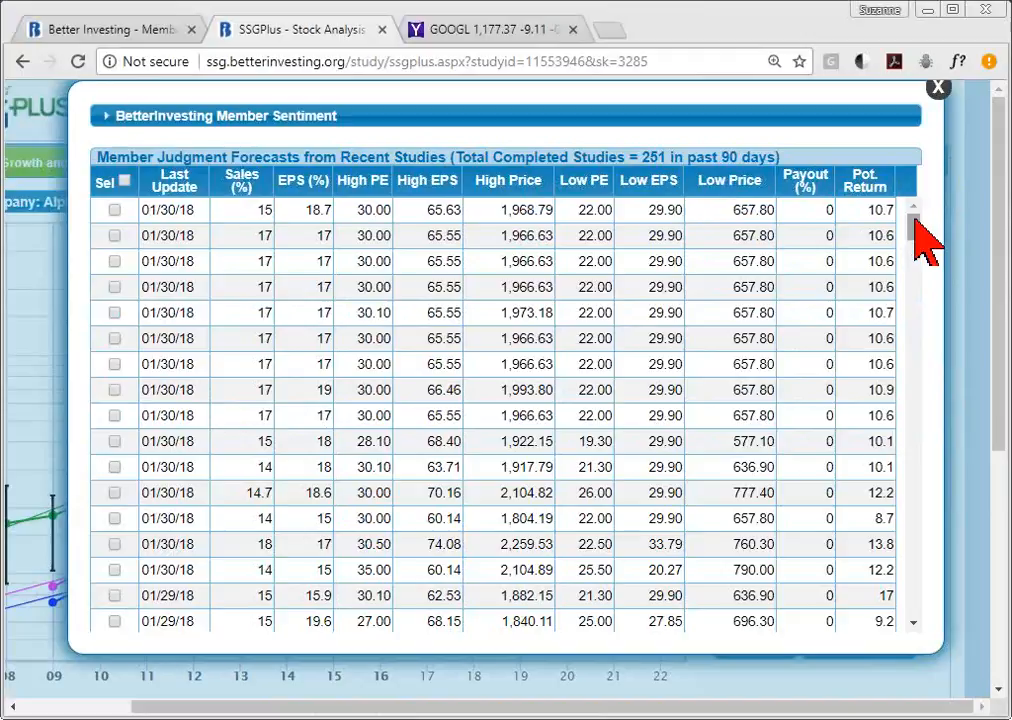
pyautogui.moveTo(914, 218); pyautogui.dragTo(914, 345)
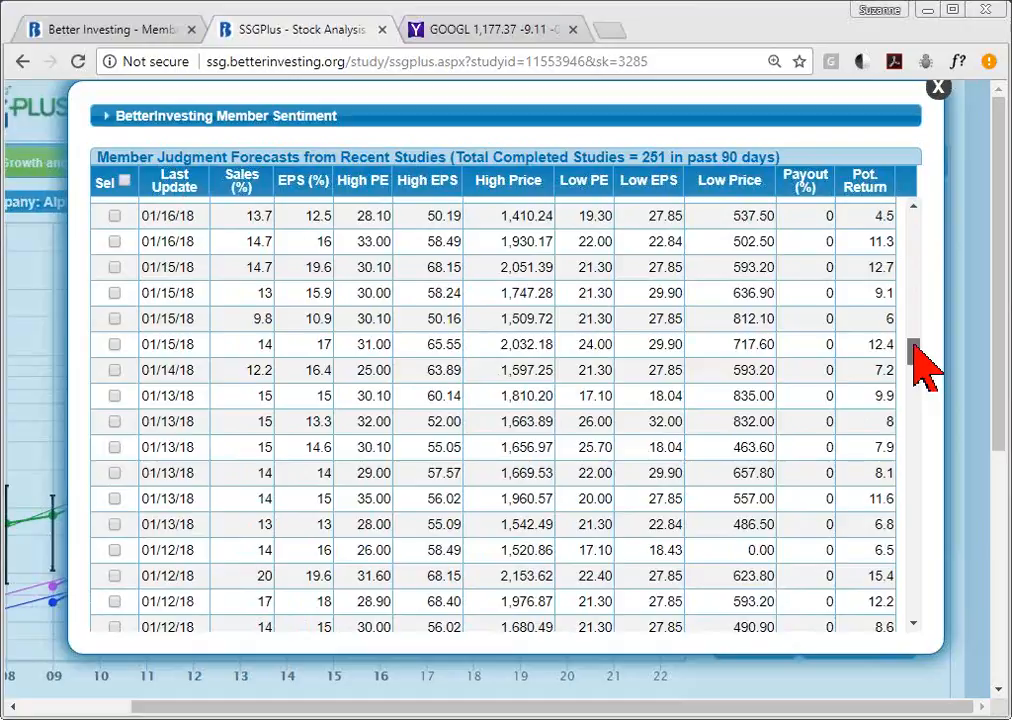
pyautogui.moveTo(914, 345); pyautogui.dragTo(920, 612)
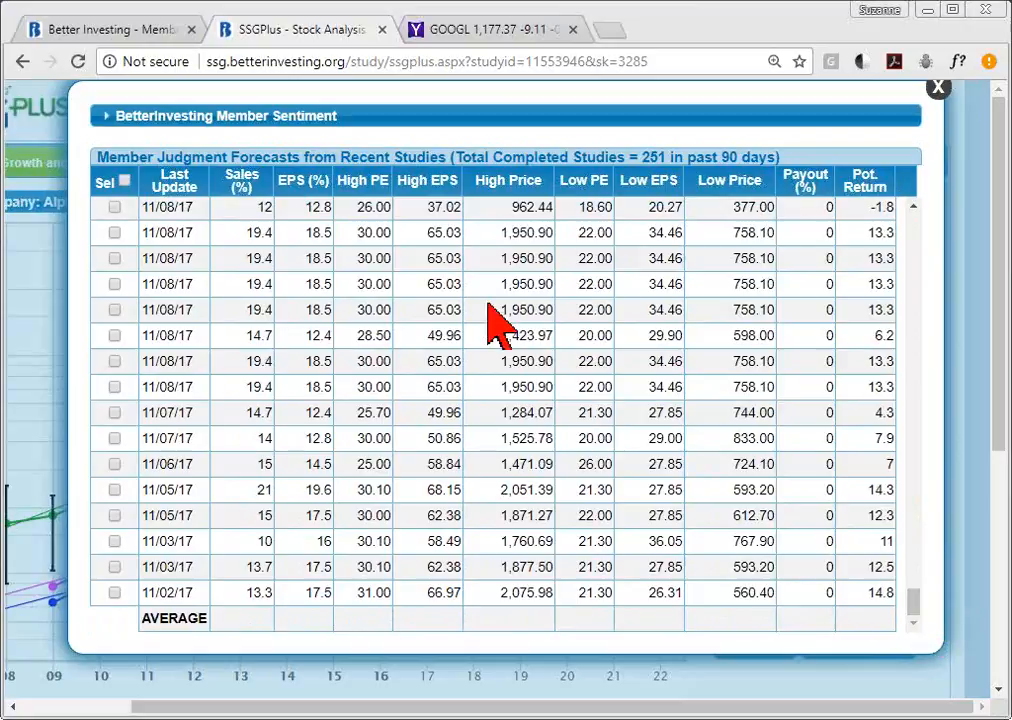
pyautogui.click(124, 182)
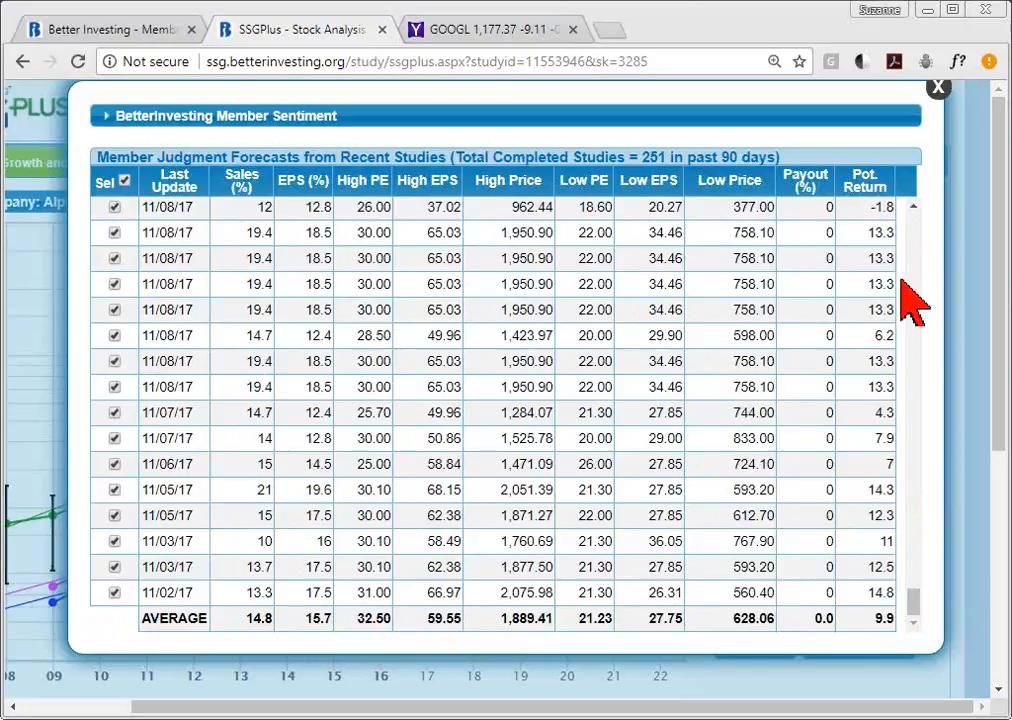
pyautogui.scroll(20, 925, 240)
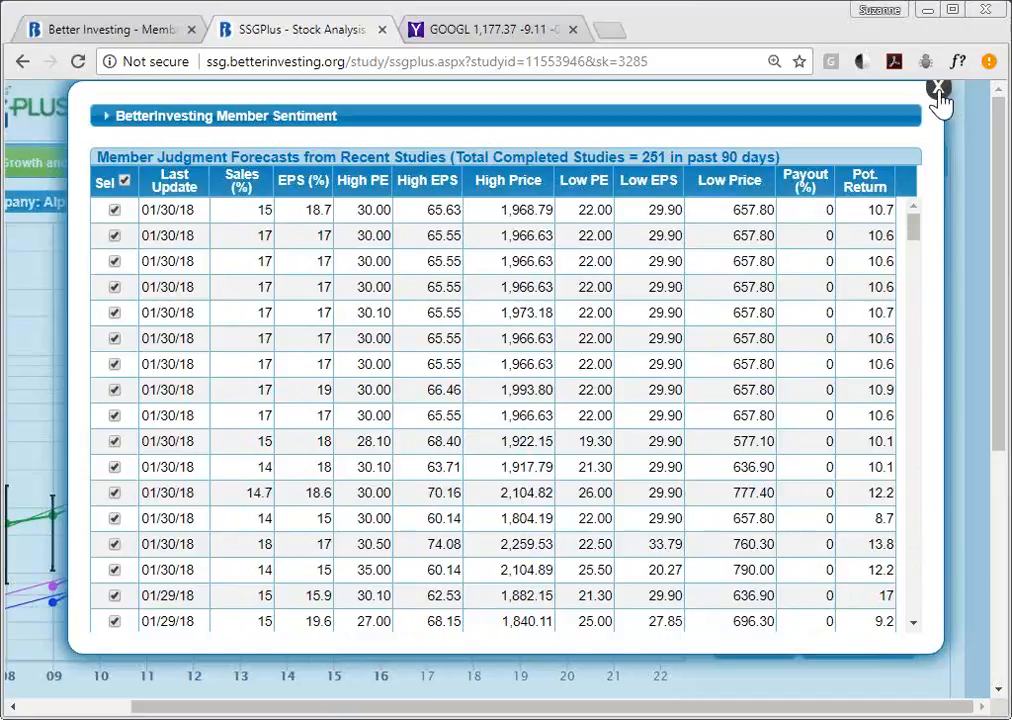
pyautogui.click(939, 90)
# - Open Alphabet's company website and its investor relations page from the Research menu
pyautogui.click(938, 95)
pyautogui.click(700, 127)
pyautogui.moveTo(705, 208)
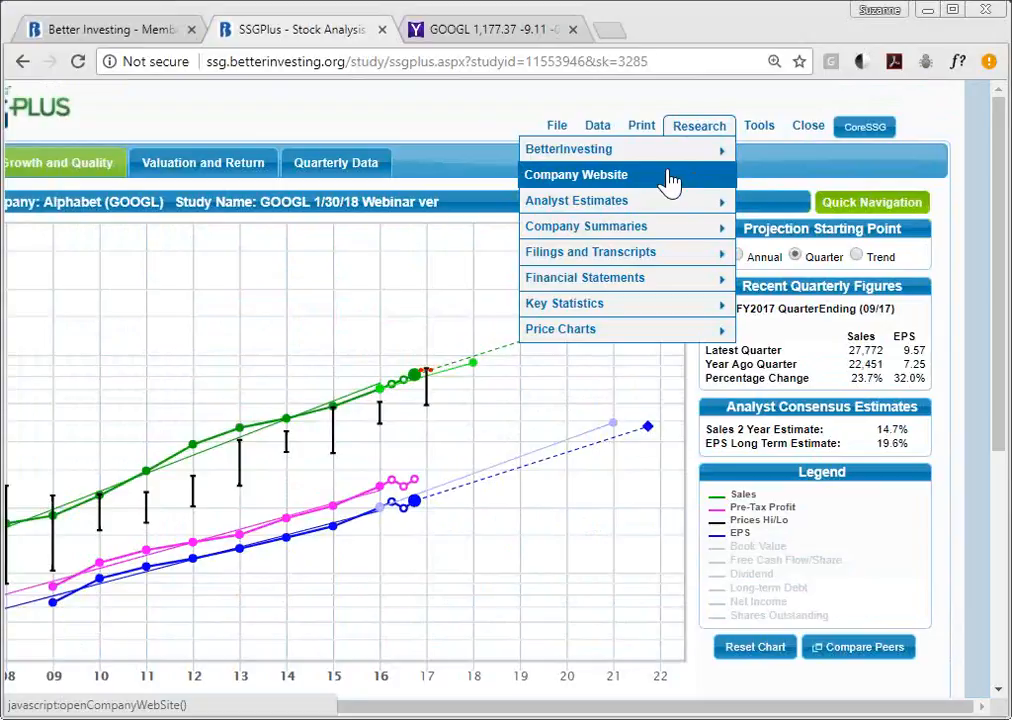
pyautogui.click(670, 177)
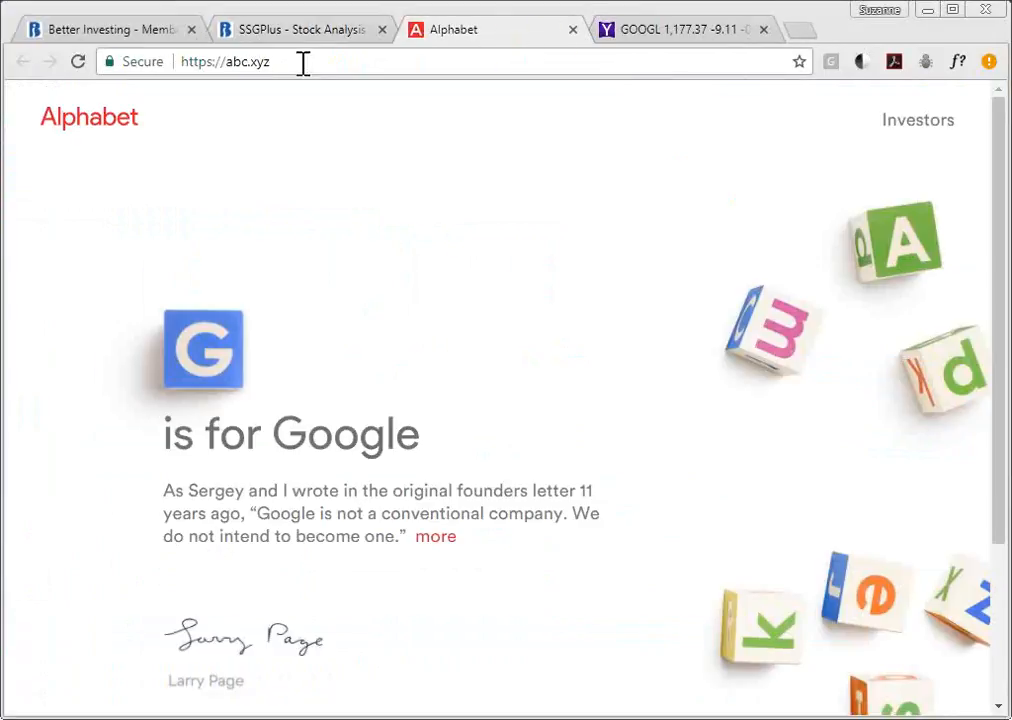
pyautogui.click(919, 124)
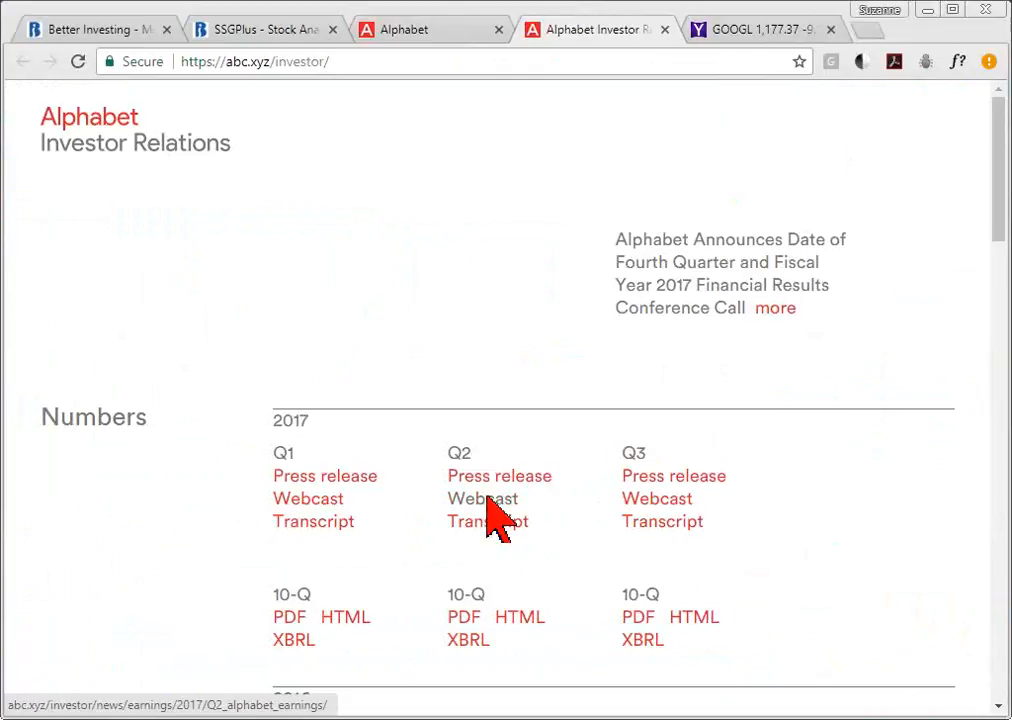
# - Close the Alphabet website tabs and return to the GOOGL study's research list
pyautogui.click(664, 30)
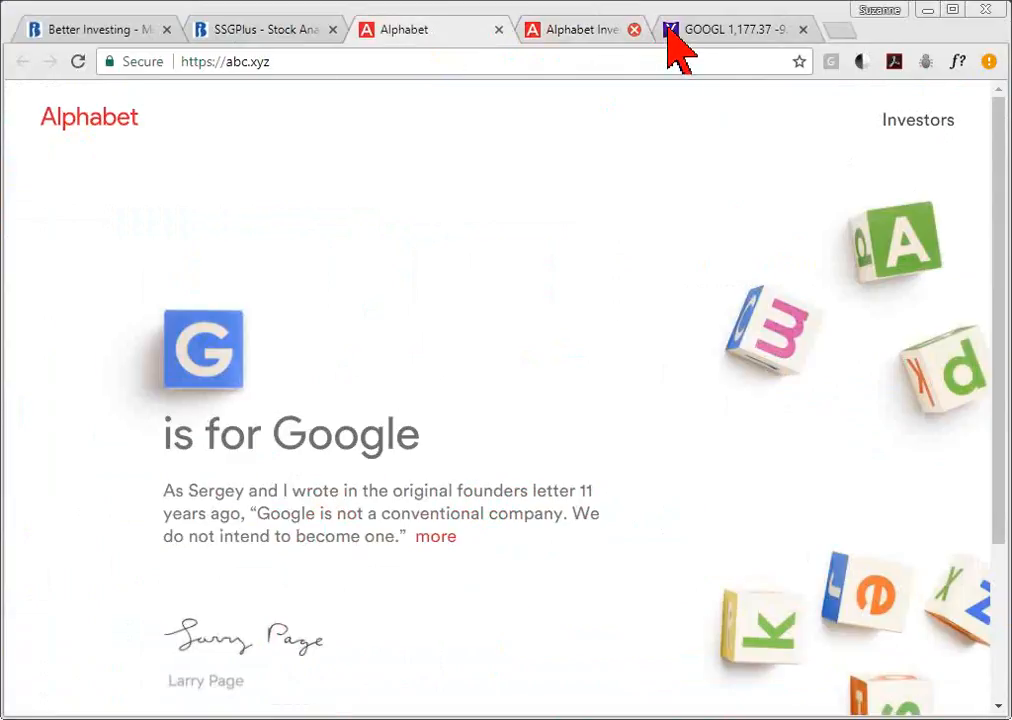
pyautogui.click(502, 32)
pyautogui.click(469, 29)
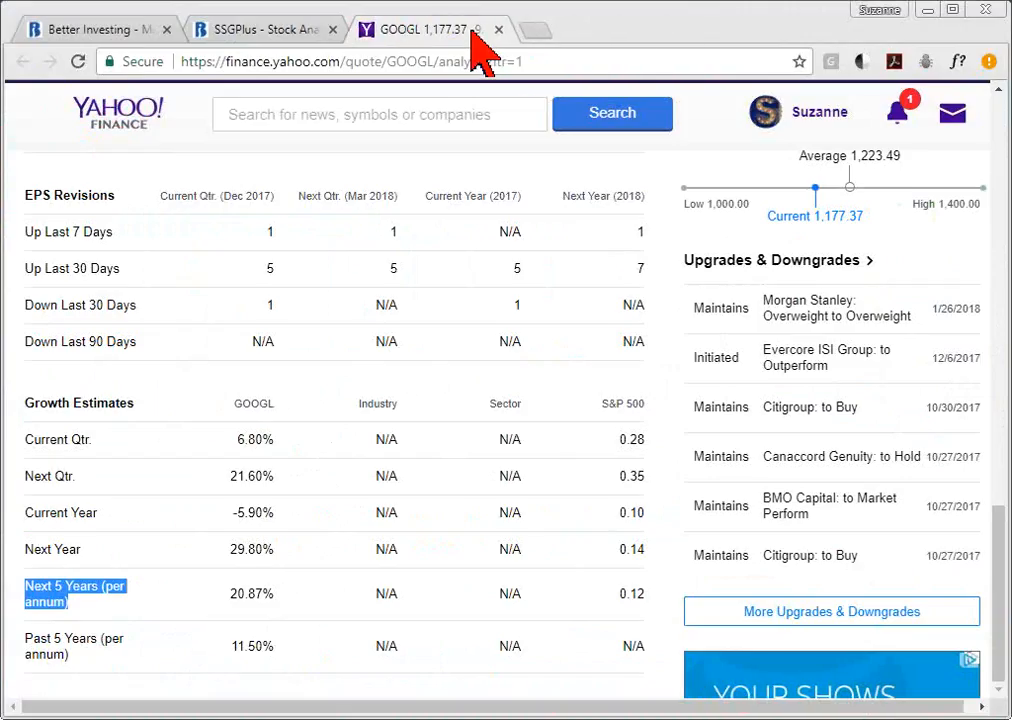
pyautogui.click(282, 29)
pyautogui.click(693, 127)
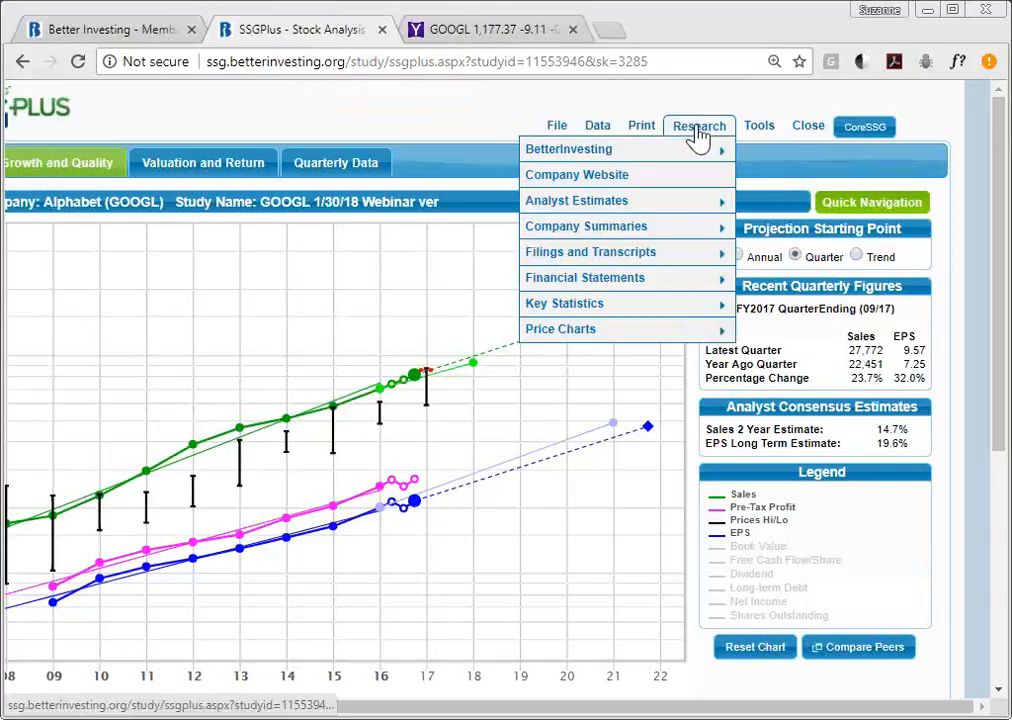
# - Open the Google Finance summary for GOOGL, showing Alphabet Class A at 1,177.37 USD
pyautogui.moveTo(683, 217)
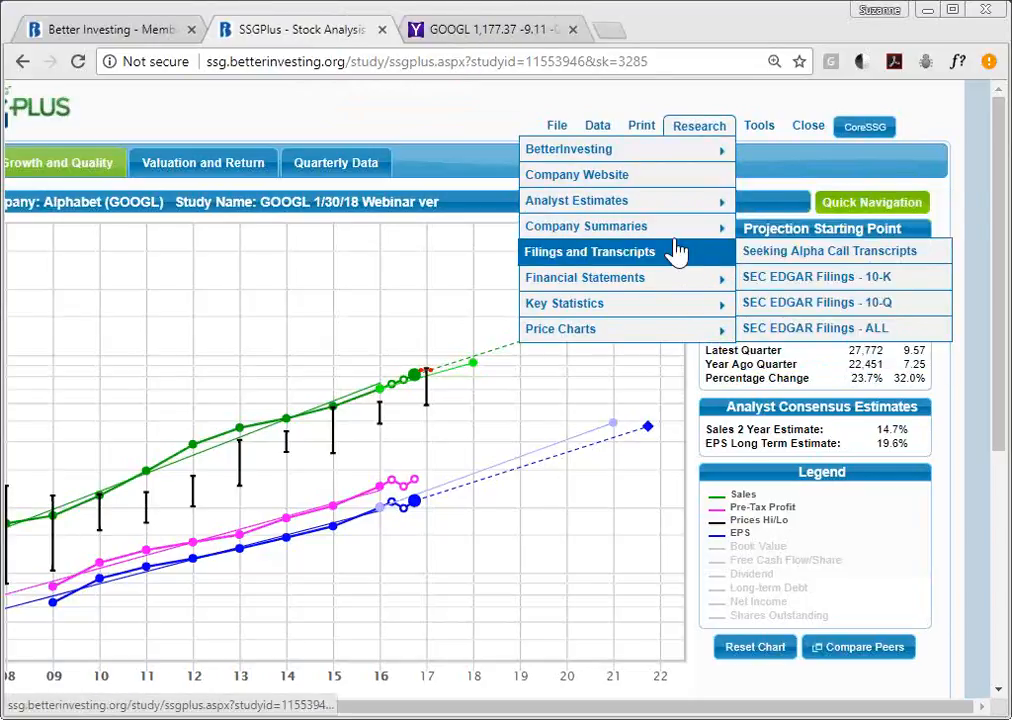
pyautogui.moveTo(677, 243)
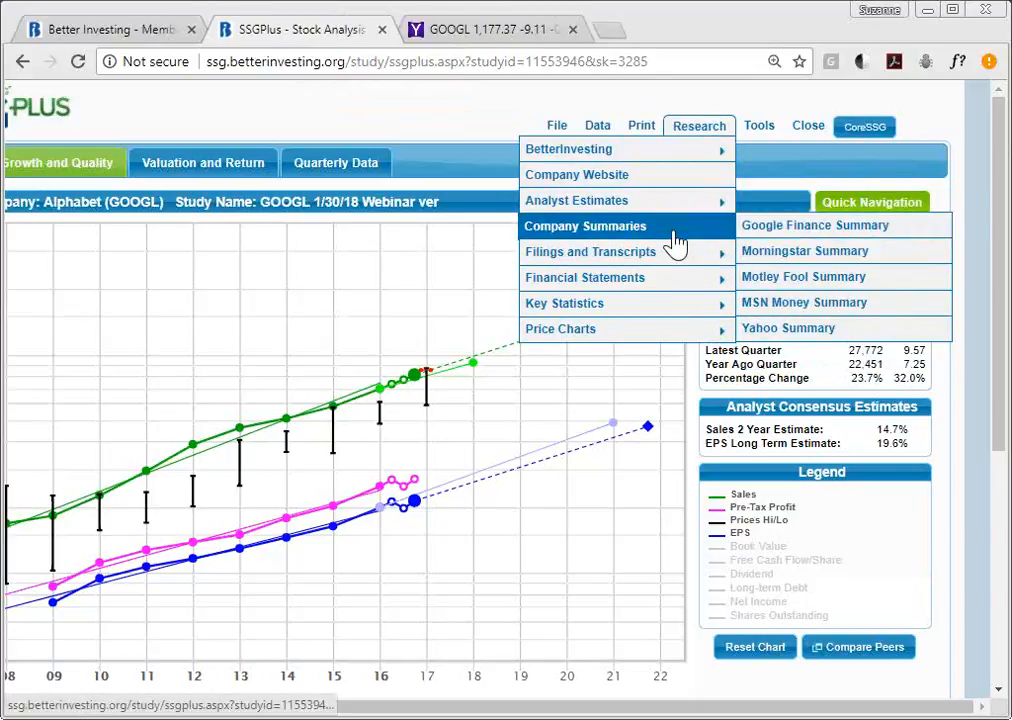
pyautogui.click(777, 245)
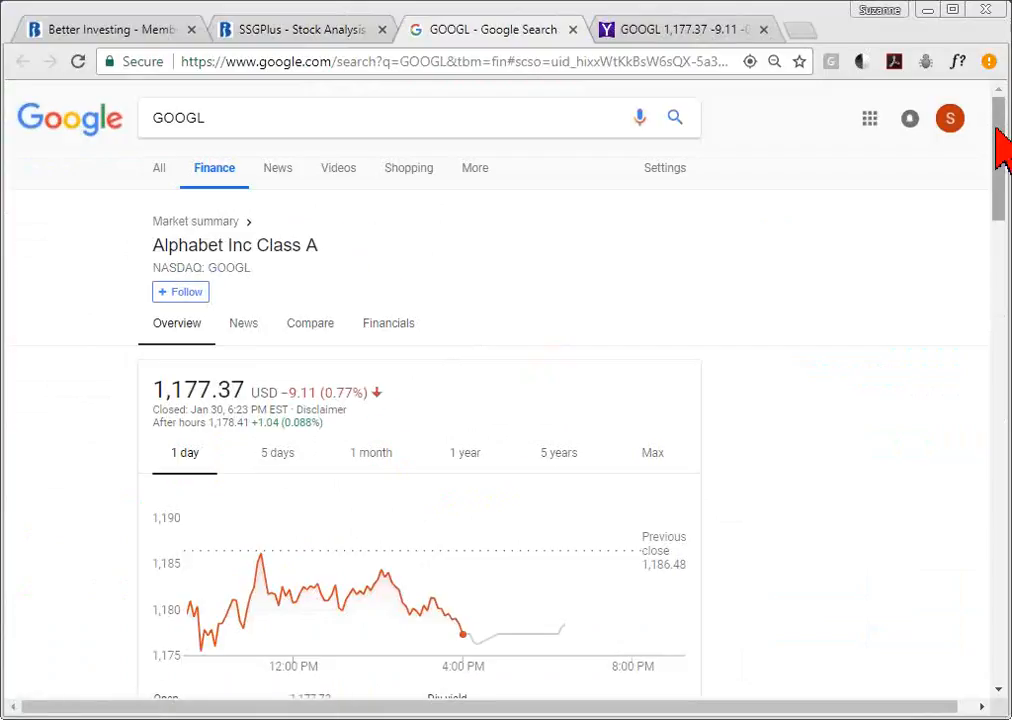
pyautogui.moveTo(1005, 154)
pyautogui.mouseDown()
pyautogui.moveTo(1005, 462)
pyautogui.moveTo(994, 138)
pyautogui.mouseUp()
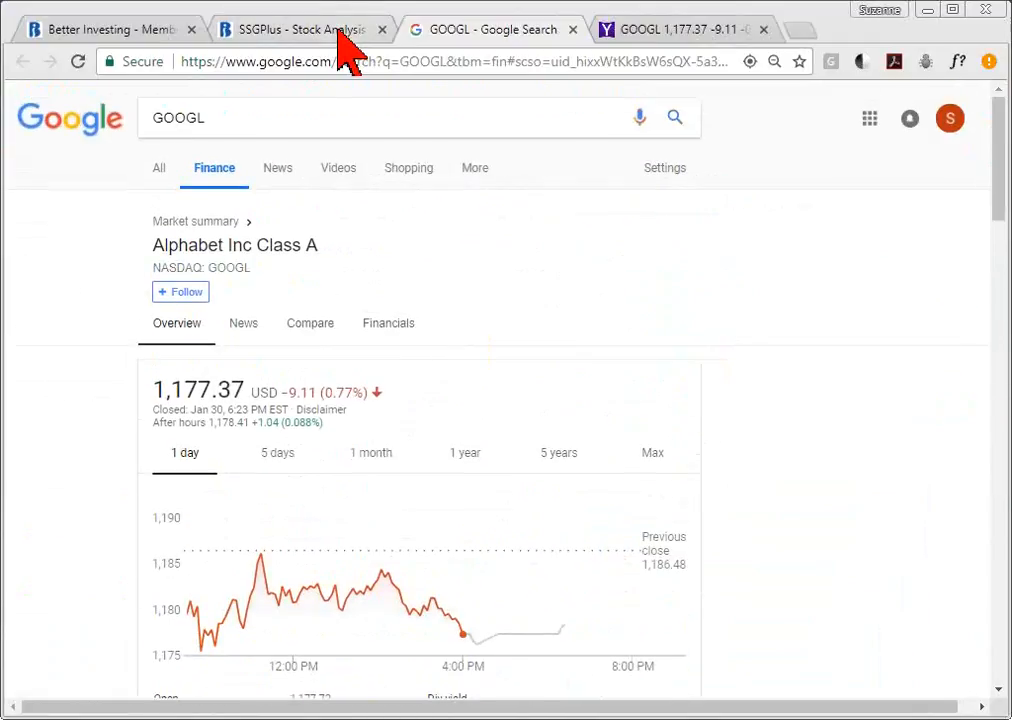
pyautogui.click(339, 30)
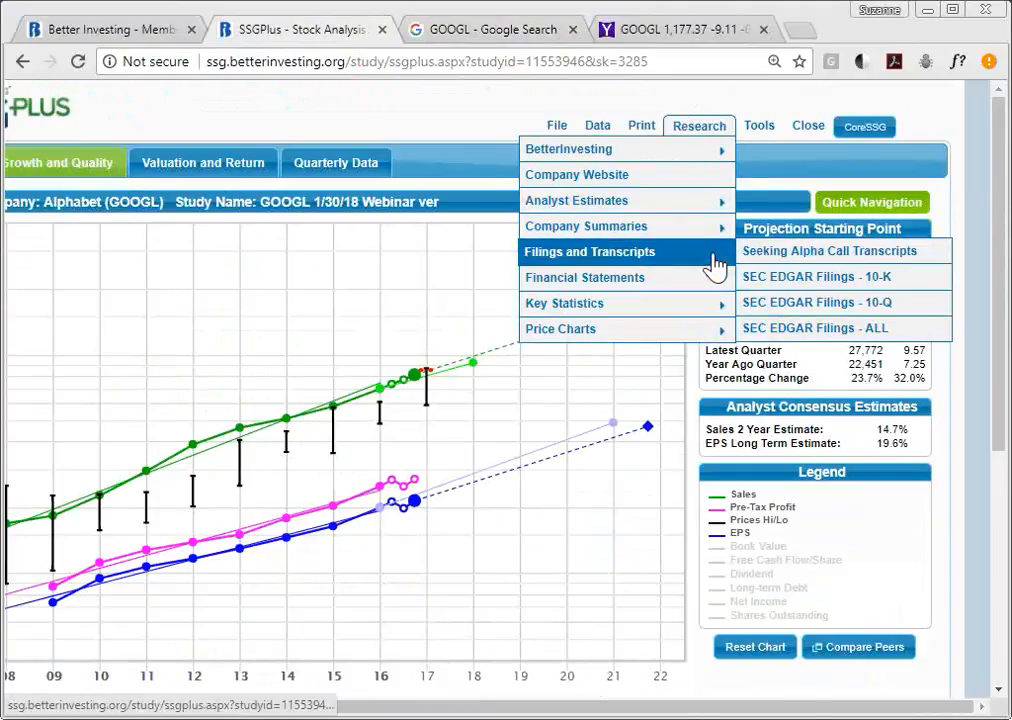
# - Open all of Alphabet's SEC EDGAR filings and scroll through the results
pyautogui.moveTo(706, 265)
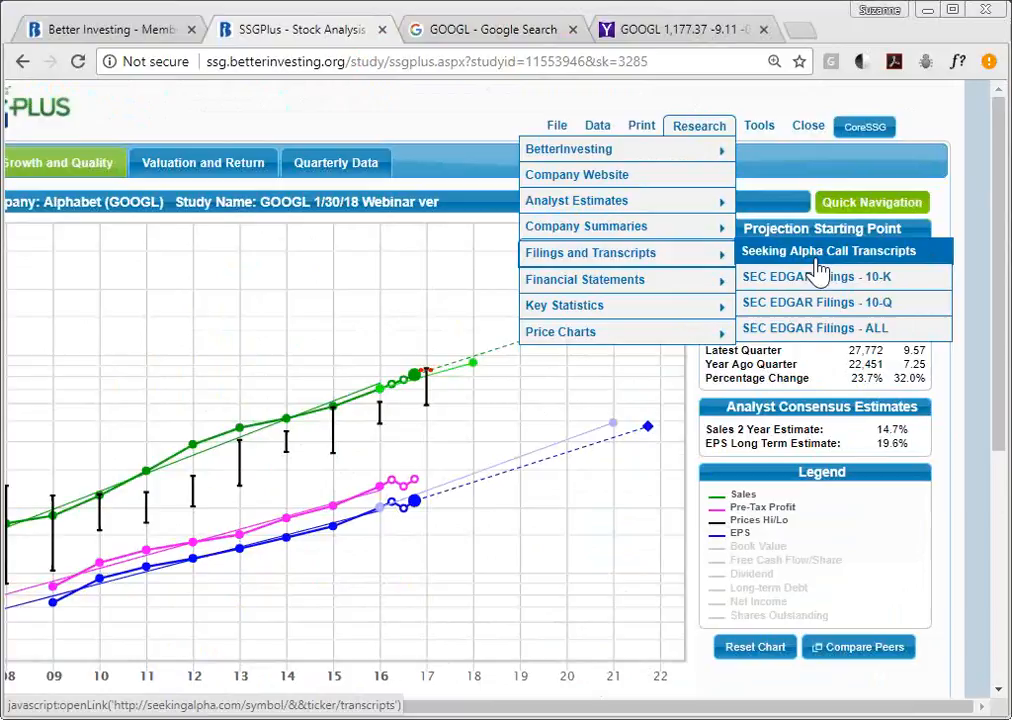
pyautogui.click(861, 338)
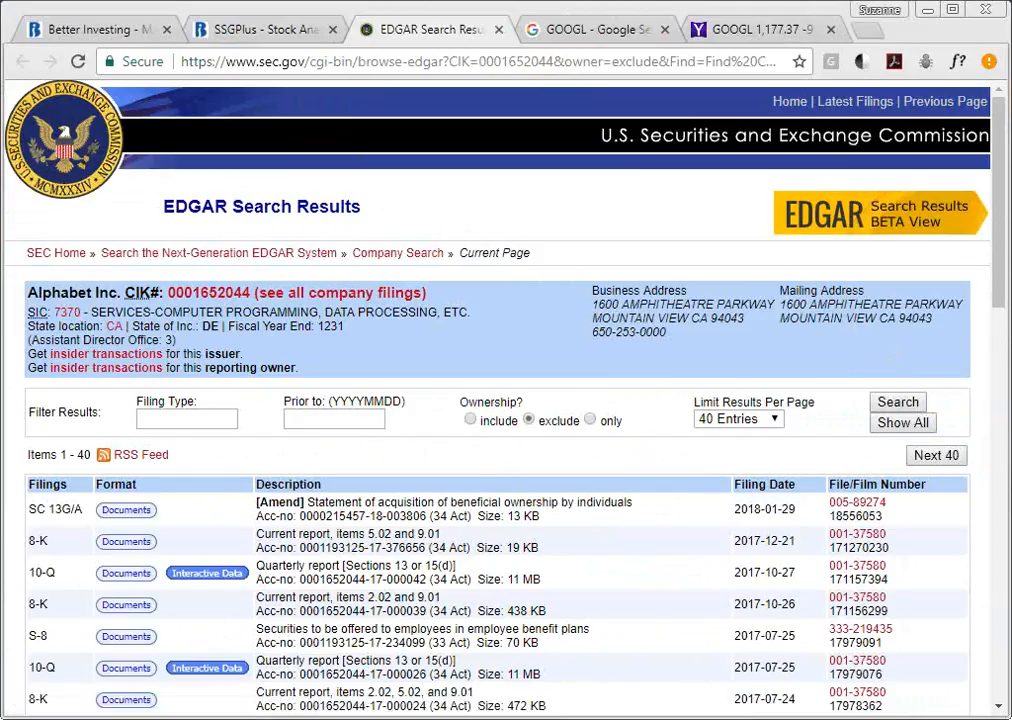
pyautogui.scroll(-3, 1003, 195)
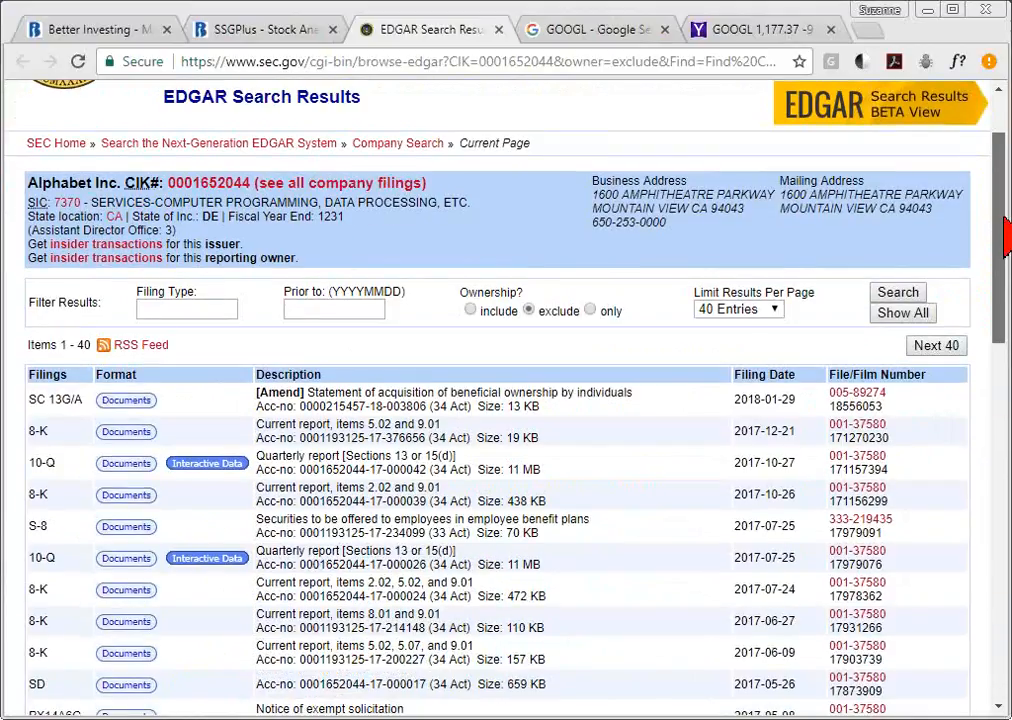
pyautogui.scroll(3, 913, 208)
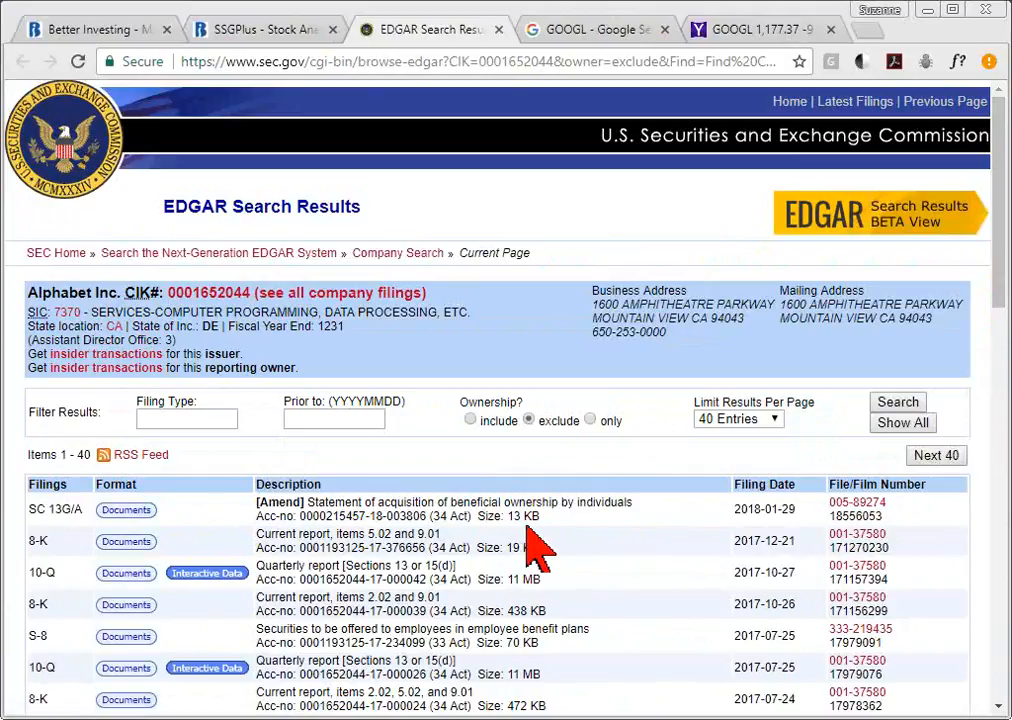
# - Open Alphabet's 10-Q filings on SEC EDGAR and return to the GOOGL study
pyautogui.click(292, 24)
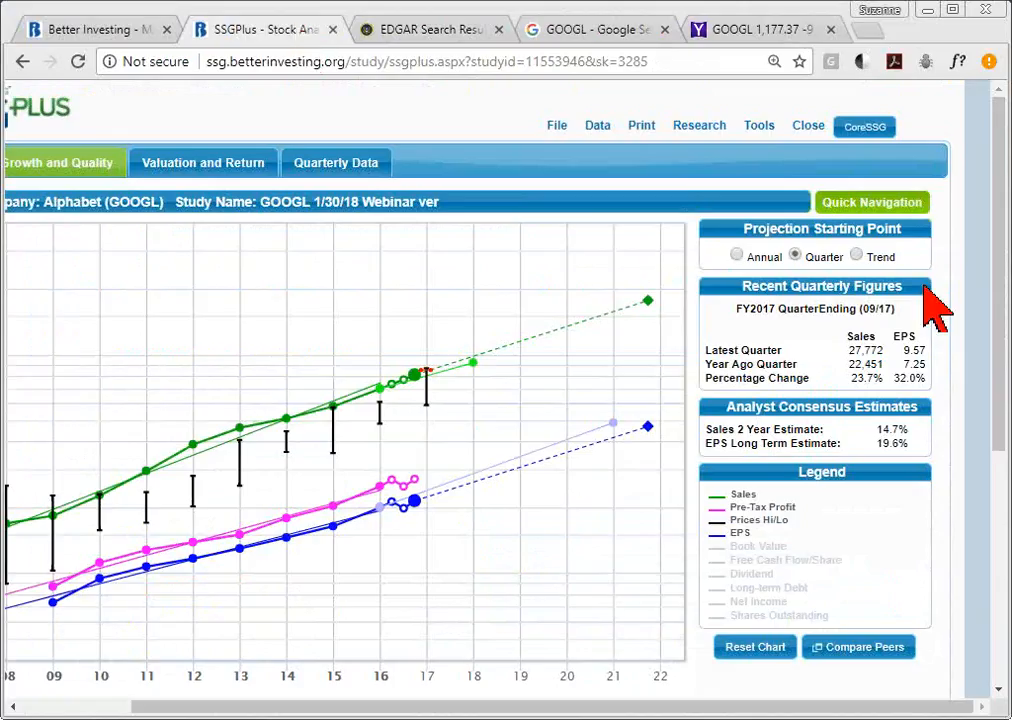
pyautogui.click(699, 127)
pyautogui.moveTo(708, 243)
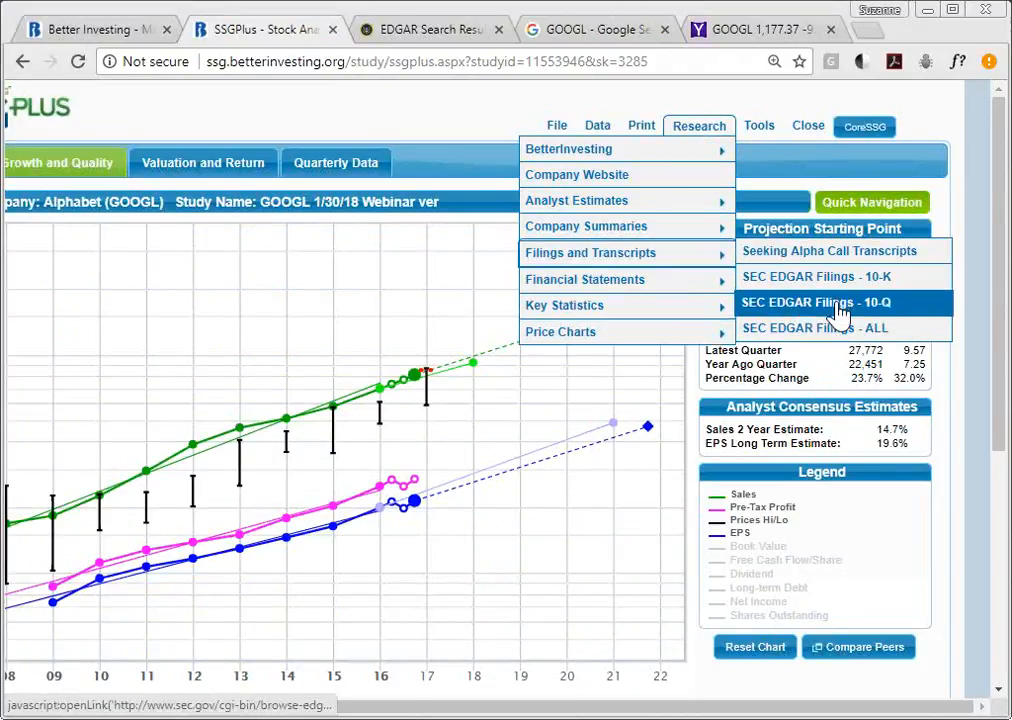
pyautogui.click(839, 304)
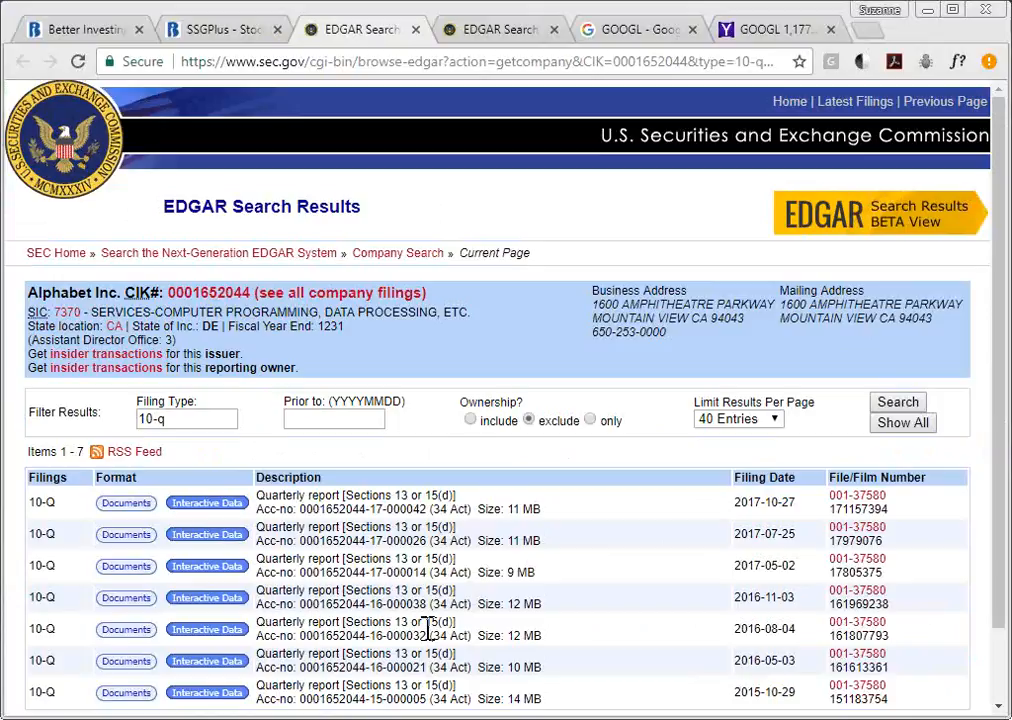
pyautogui.click(252, 31)
# - Browse the remaining Research submenus for the GOOGL study
pyautogui.click(693, 130)
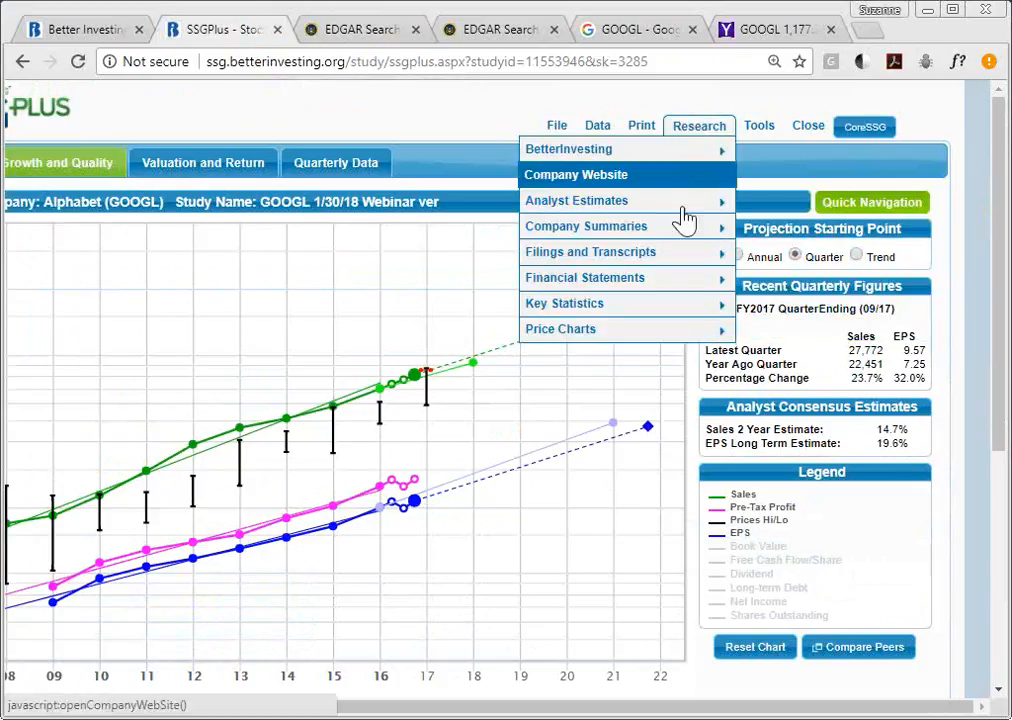
pyautogui.moveTo(650, 253)
pyautogui.moveTo(669, 278)
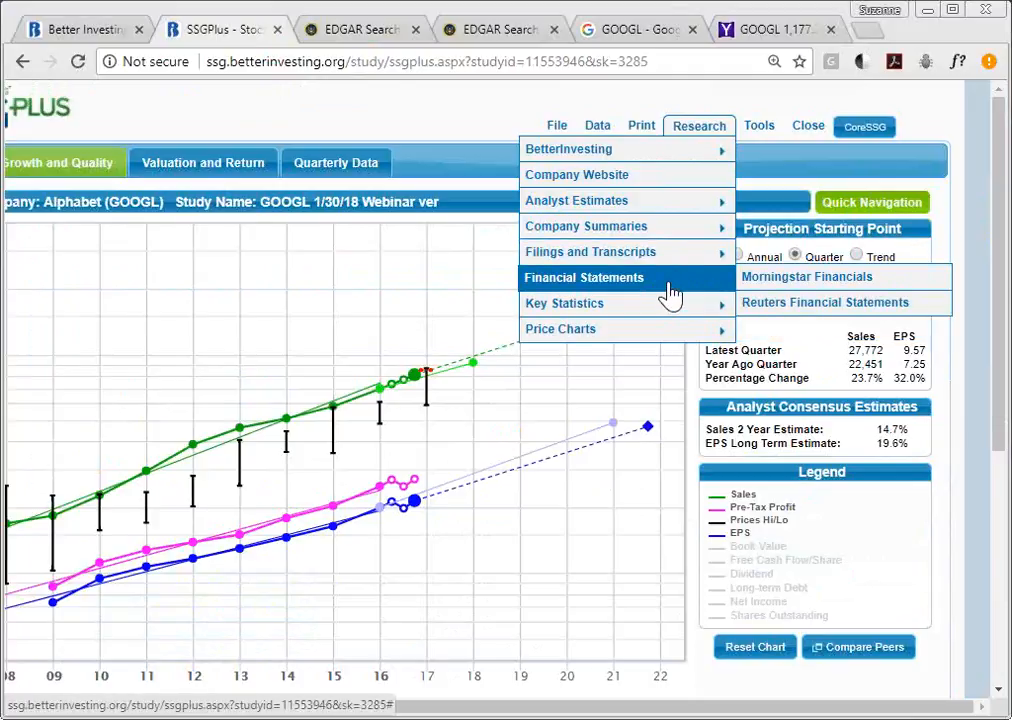
pyautogui.moveTo(660, 316)
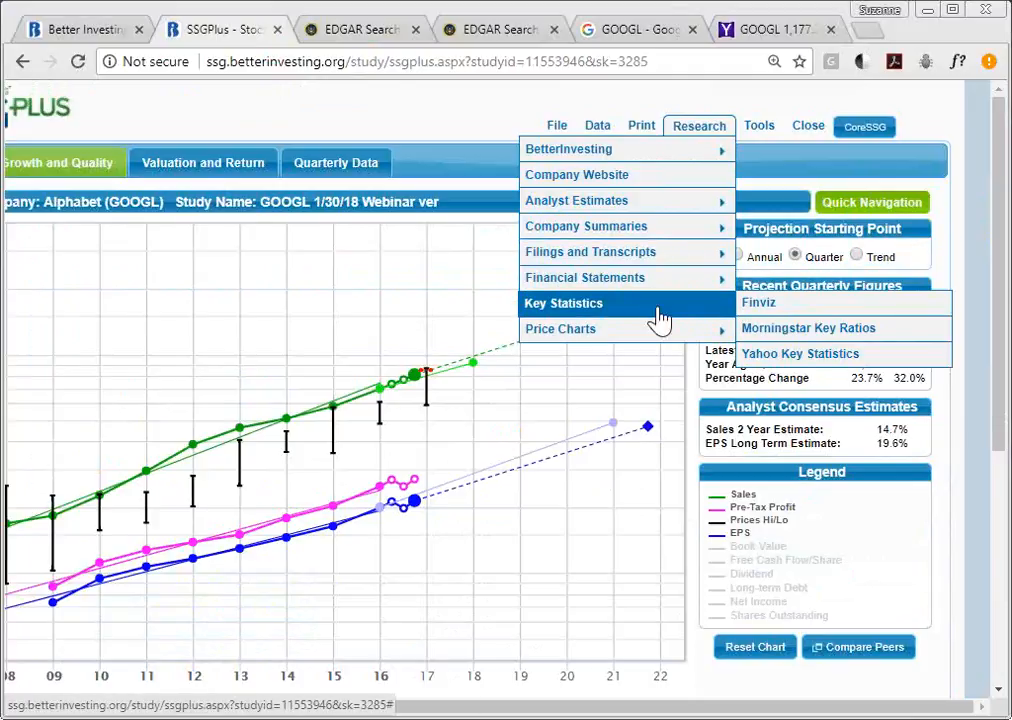
pyautogui.moveTo(672, 340)
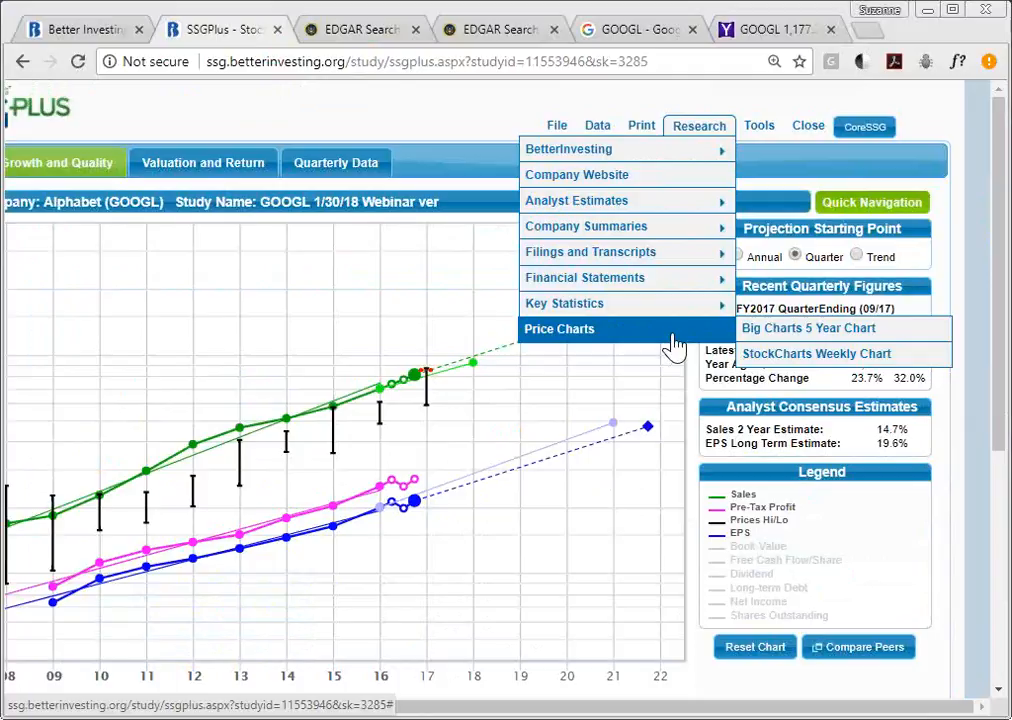
pyautogui.moveTo(759, 129)
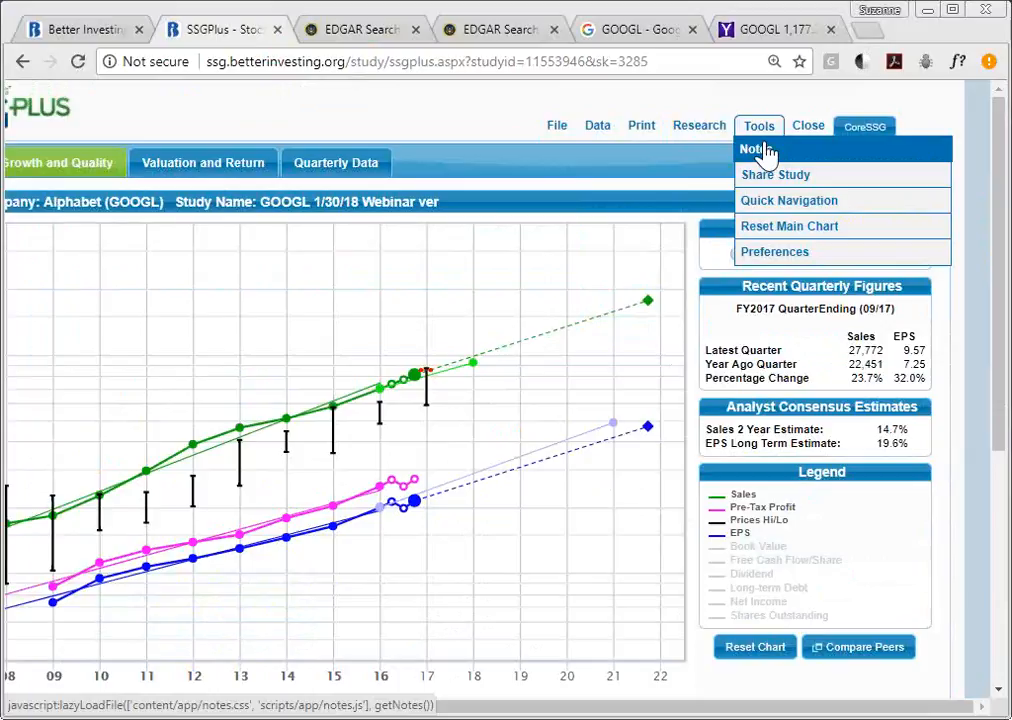
# - Save the default study preferences with Quarter kept as the Projection Start Point
pyautogui.click(804, 260)
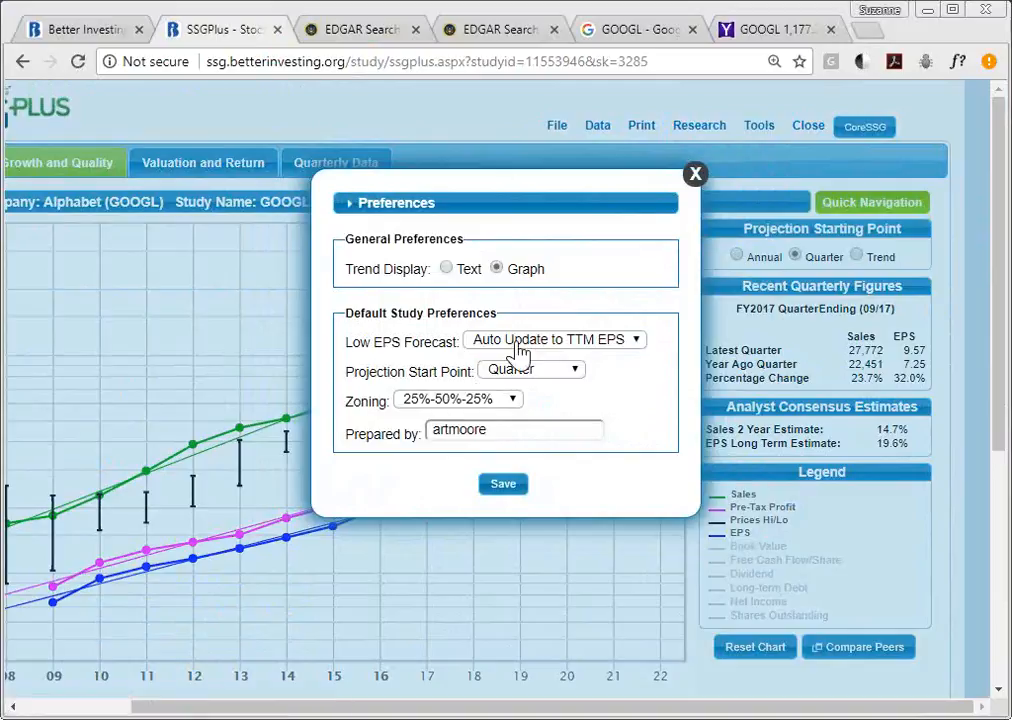
pyautogui.click(553, 378)
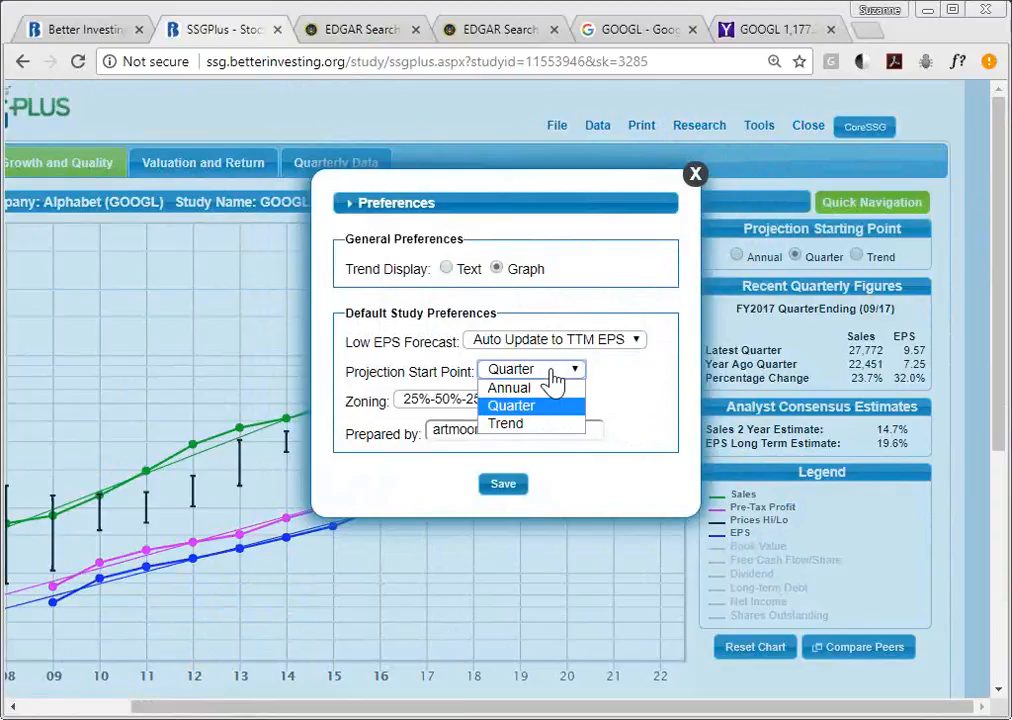
pyautogui.click(553, 378)
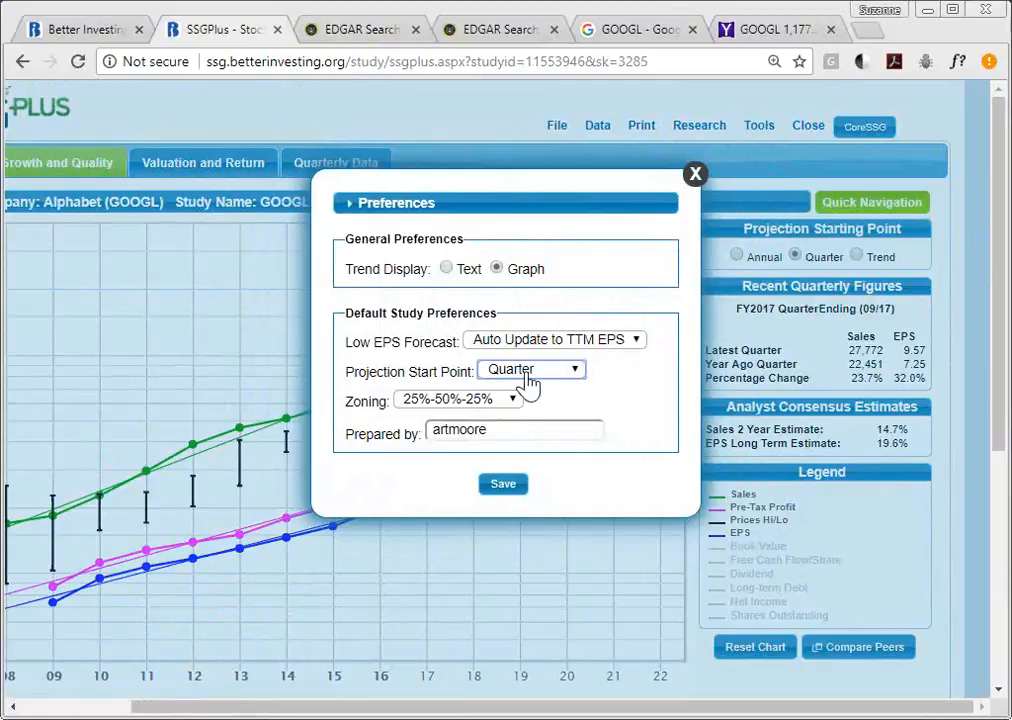
pyautogui.click(522, 492)
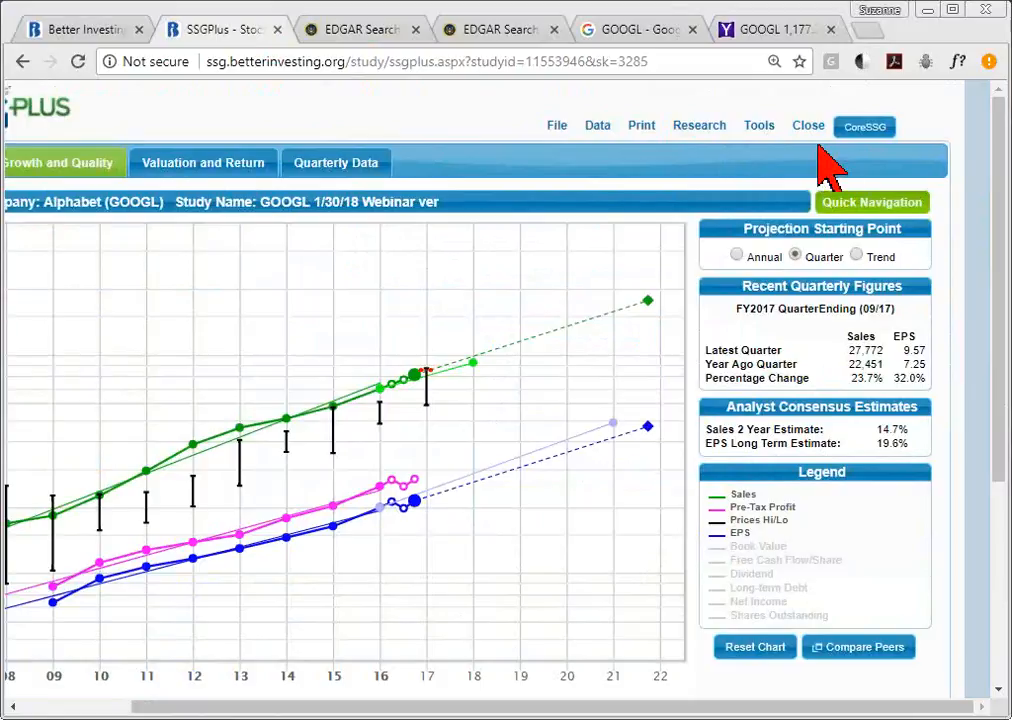
pyautogui.click(760, 128)
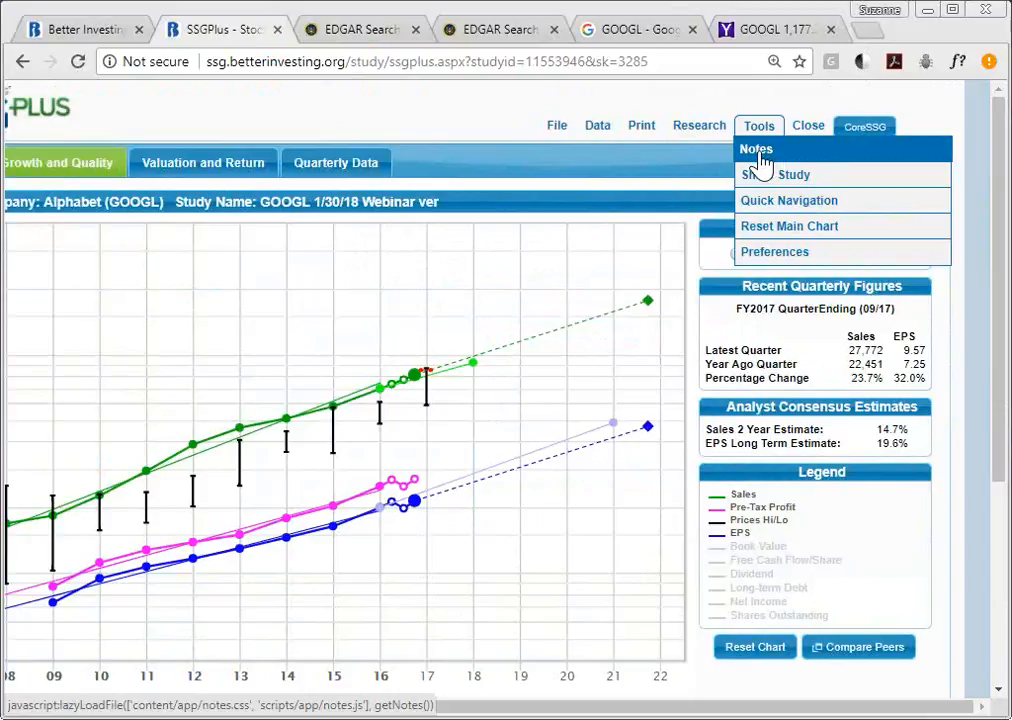
# - Start a new note on the GOOGL study with the subject 'judgment notes'
pyautogui.click(758, 160)
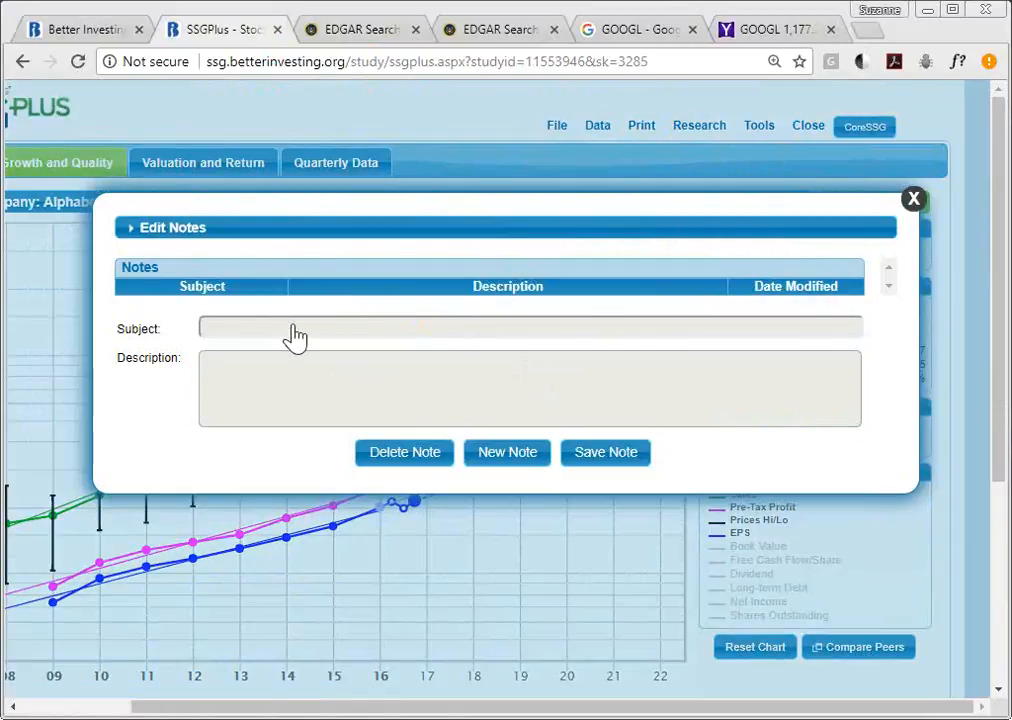
pyautogui.click(537, 462)
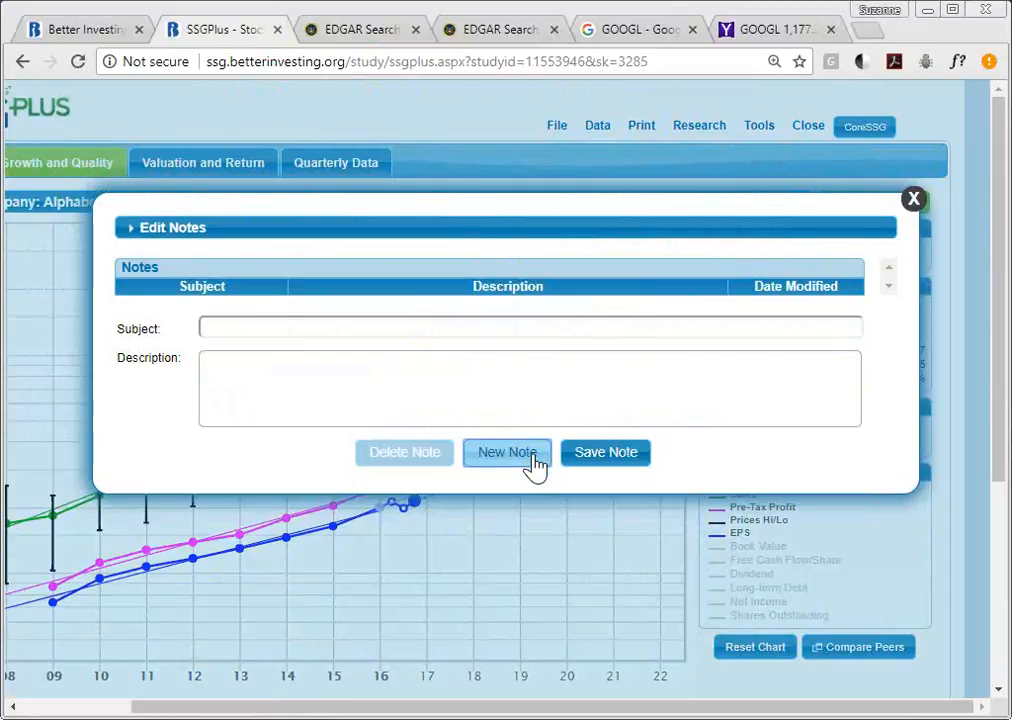
pyautogui.click(383, 340)
pyautogui.write('judg')
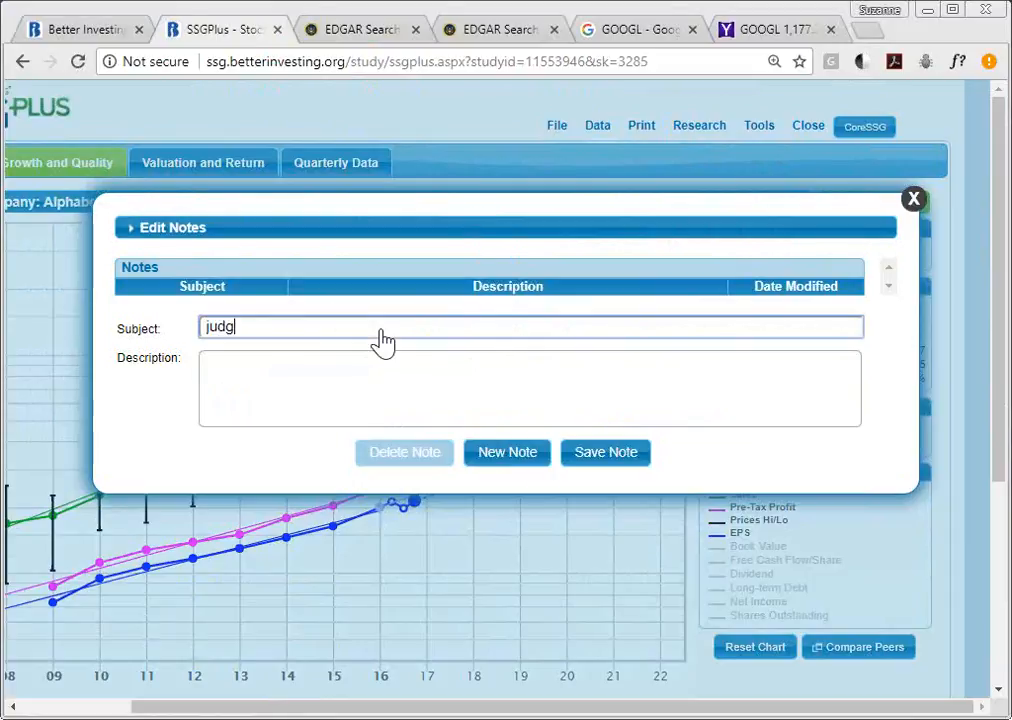
pyautogui.write('ment notes')
# - Describe sales 17%, EPS 17%, high P/E 30, low P/E 22 and why, then save the note
pyautogui.press('Tab')
pyautogui.write('sales 27')
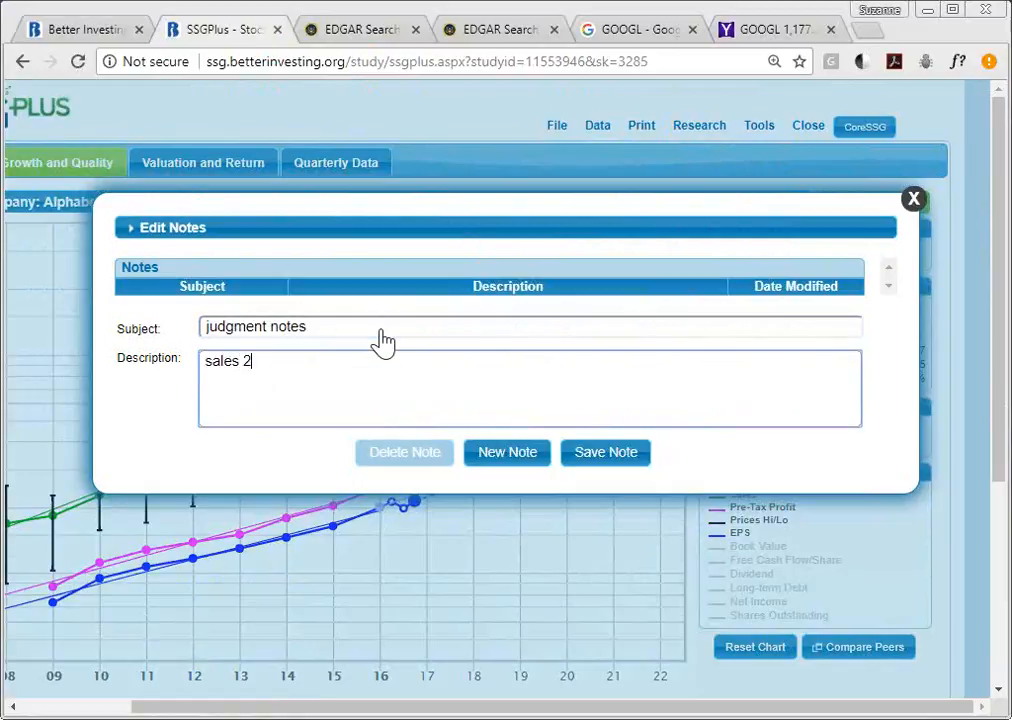
pyautogui.press('BackSpace')
pyautogui.press('BackSpace')
pyautogui.write('17%, eps 17%')
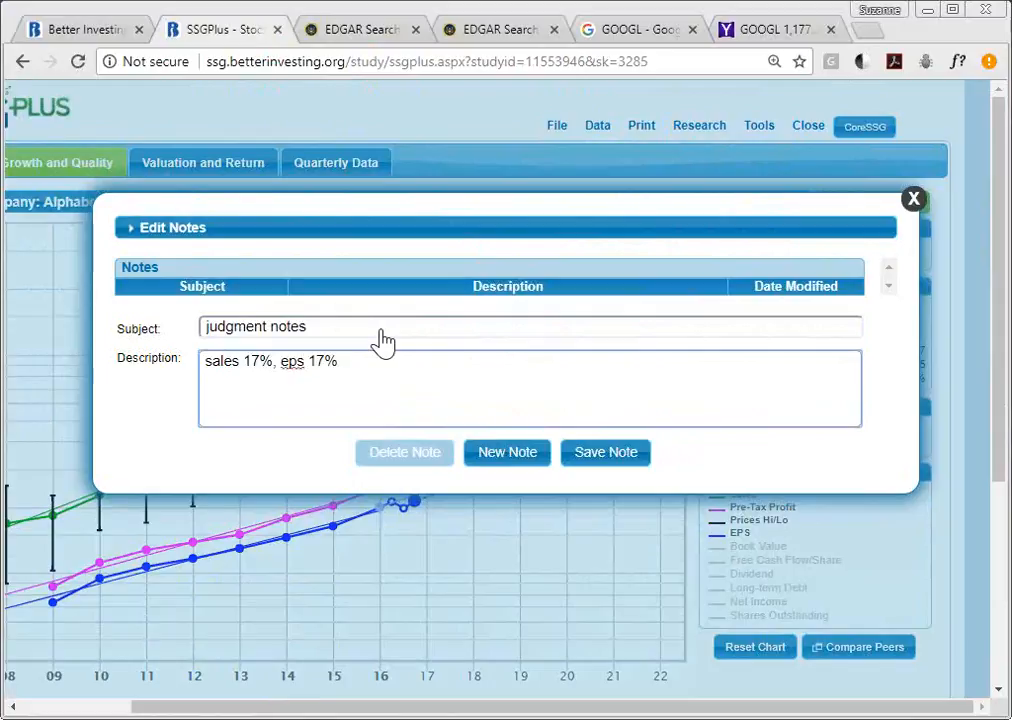
pyautogui.write(', high pe')
pyautogui.press('BackSpace')
pyautogui.write('re')
pyautogui.write(' 30')
pyautogui.write(', low p/e')
pyautogui.write(' 22')
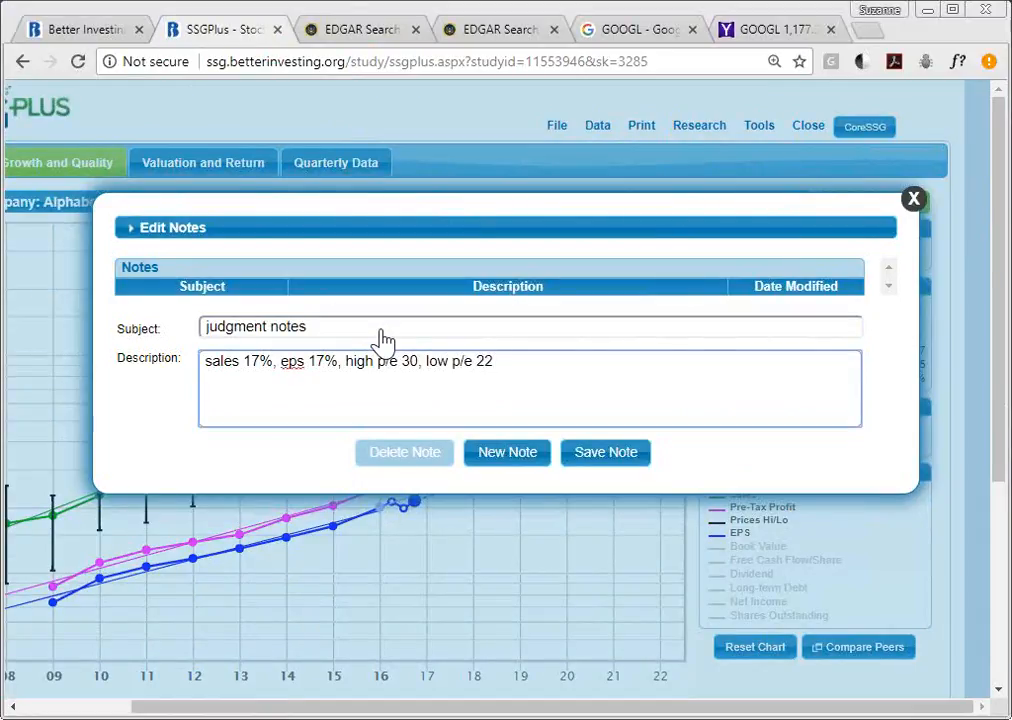
pyautogui.write(' and why')
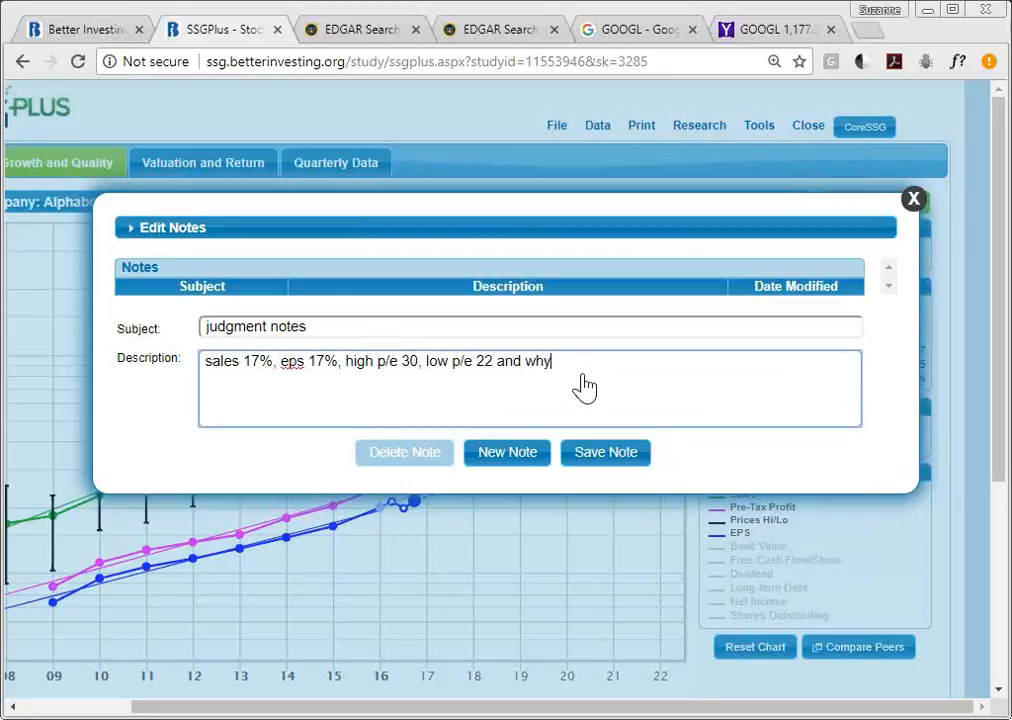
pyautogui.click(634, 458)
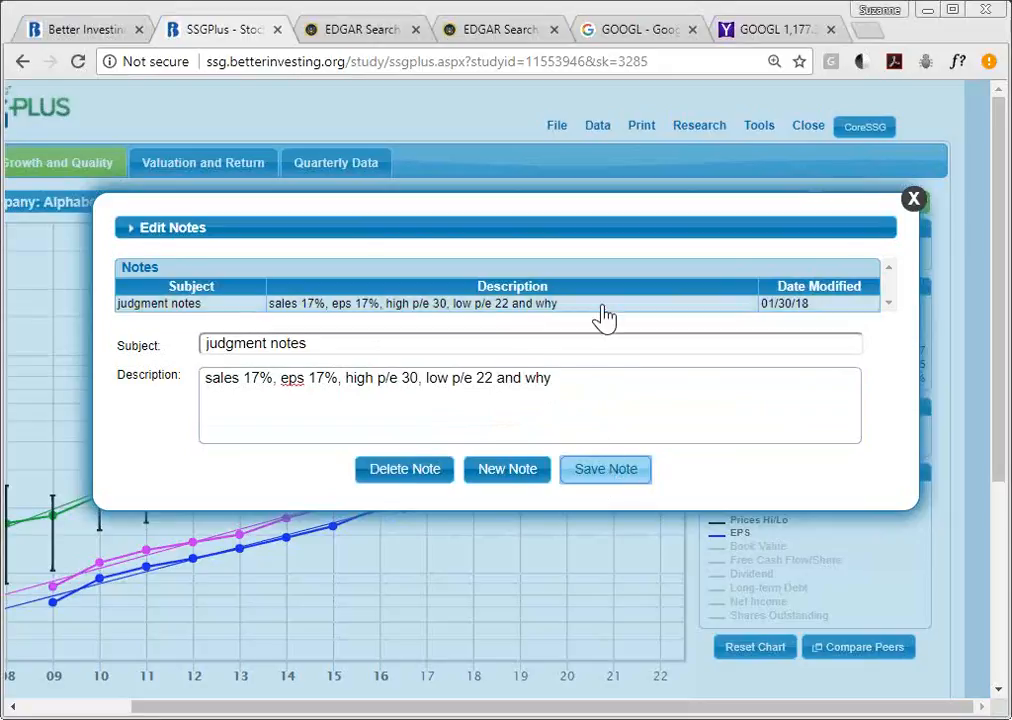
pyautogui.click(914, 202)
# - Add a second GOOGL study note titled 'new notes' beside 'judgment notes' and close the notes window
pyautogui.click(766, 131)
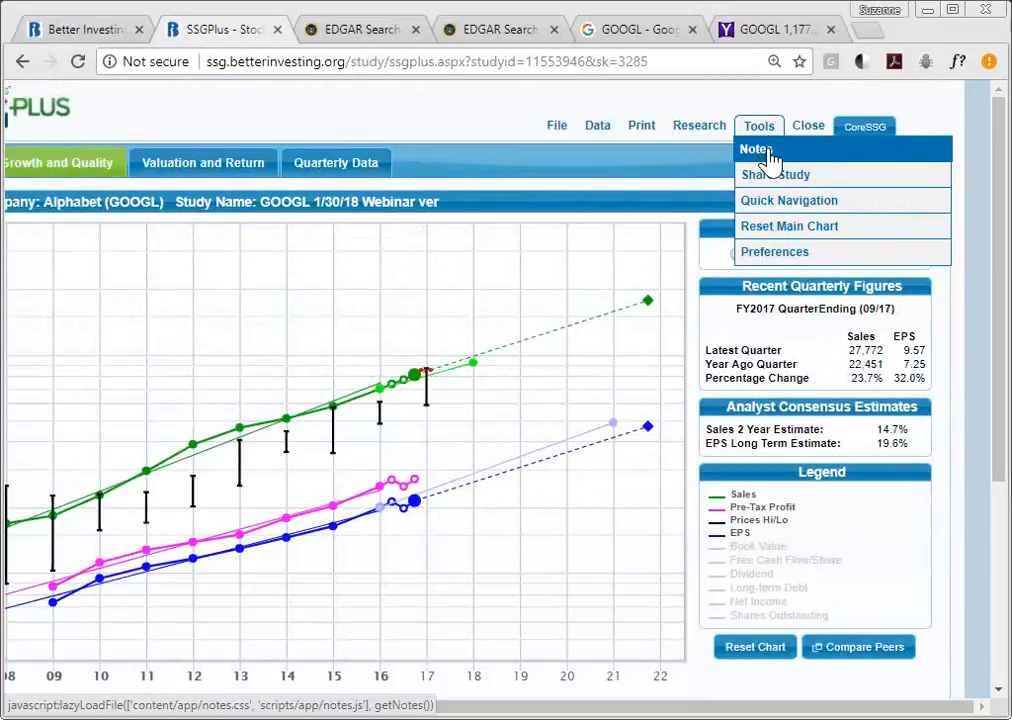
pyautogui.click(770, 162)
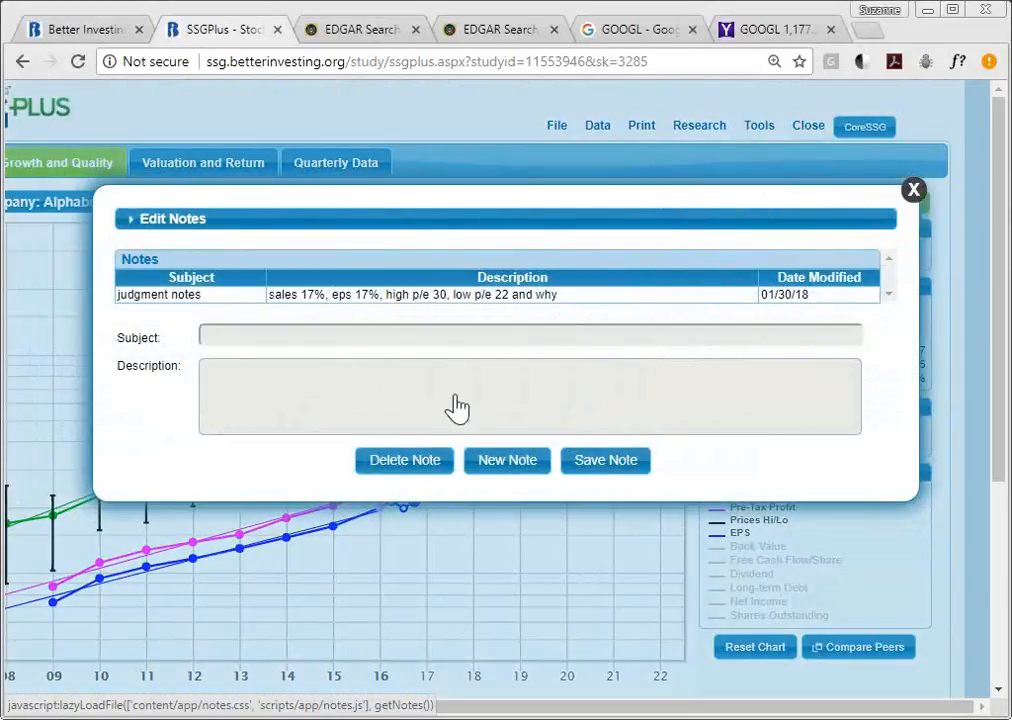
pyautogui.click(522, 296)
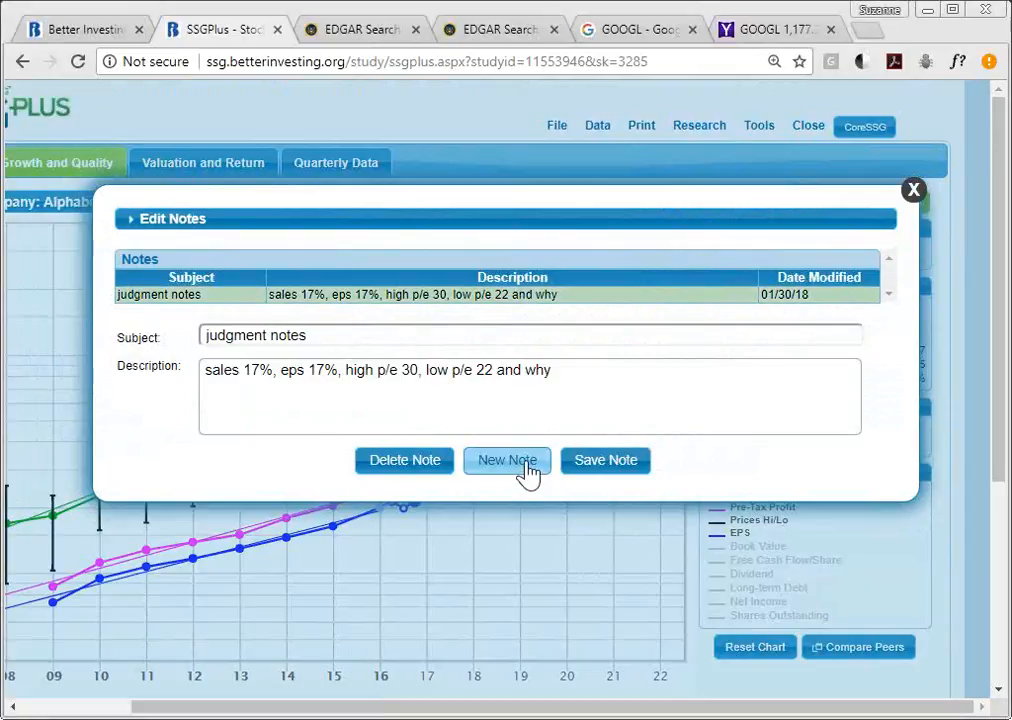
pyautogui.click(527, 463)
pyautogui.click(465, 343)
pyautogui.write('new notes')
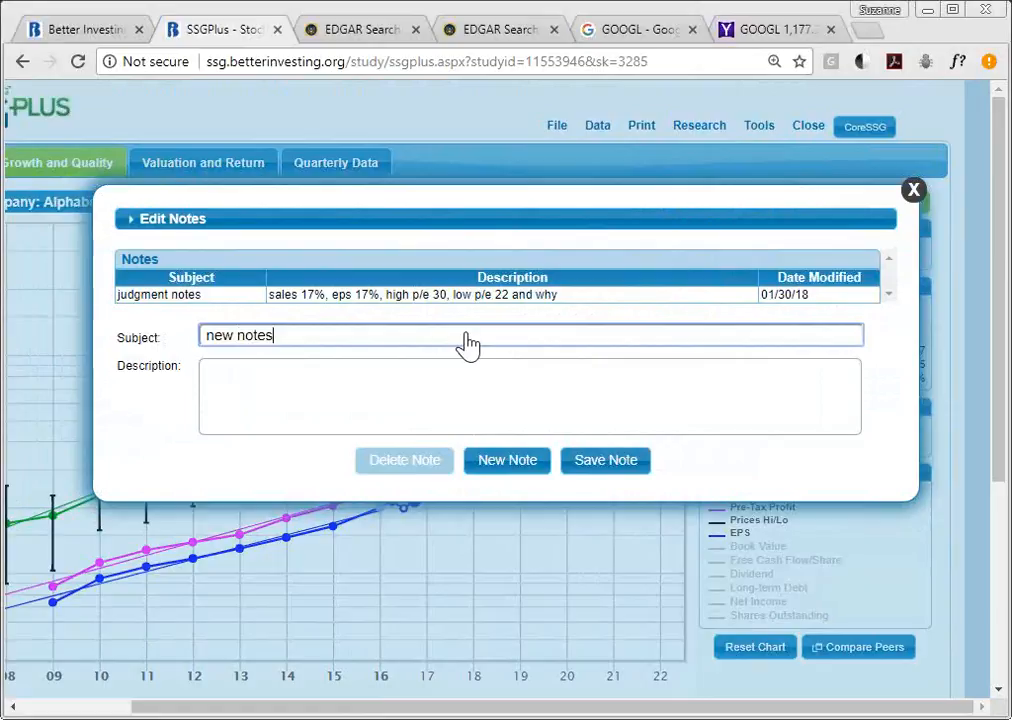
pyautogui.press('Tab')
pyautogui.write('new notes')
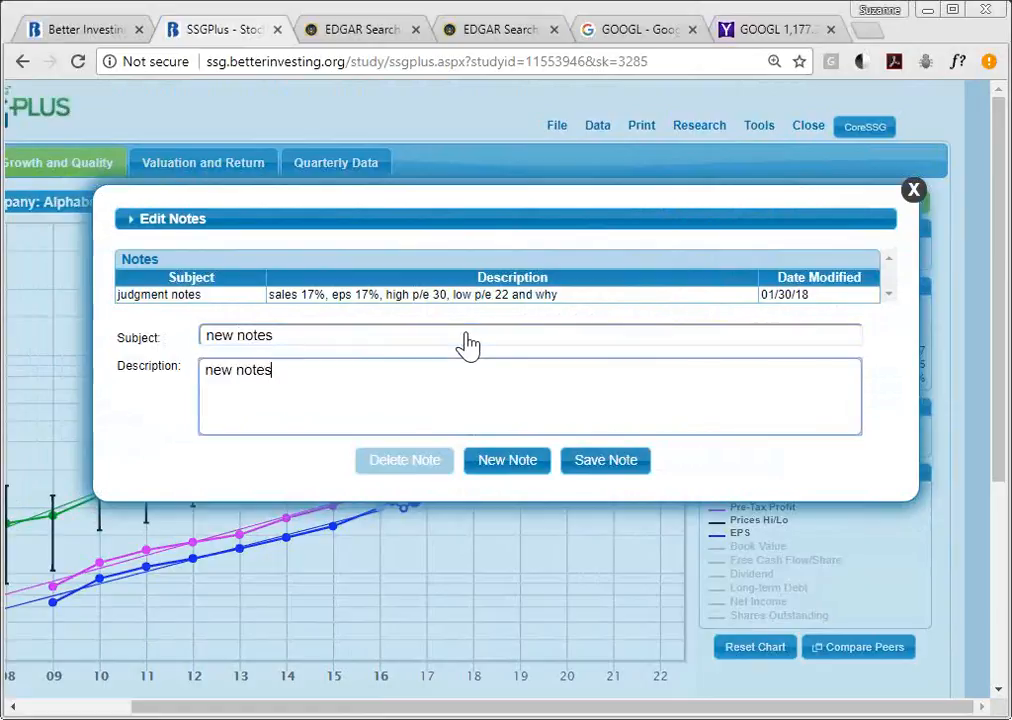
pyautogui.click(625, 466)
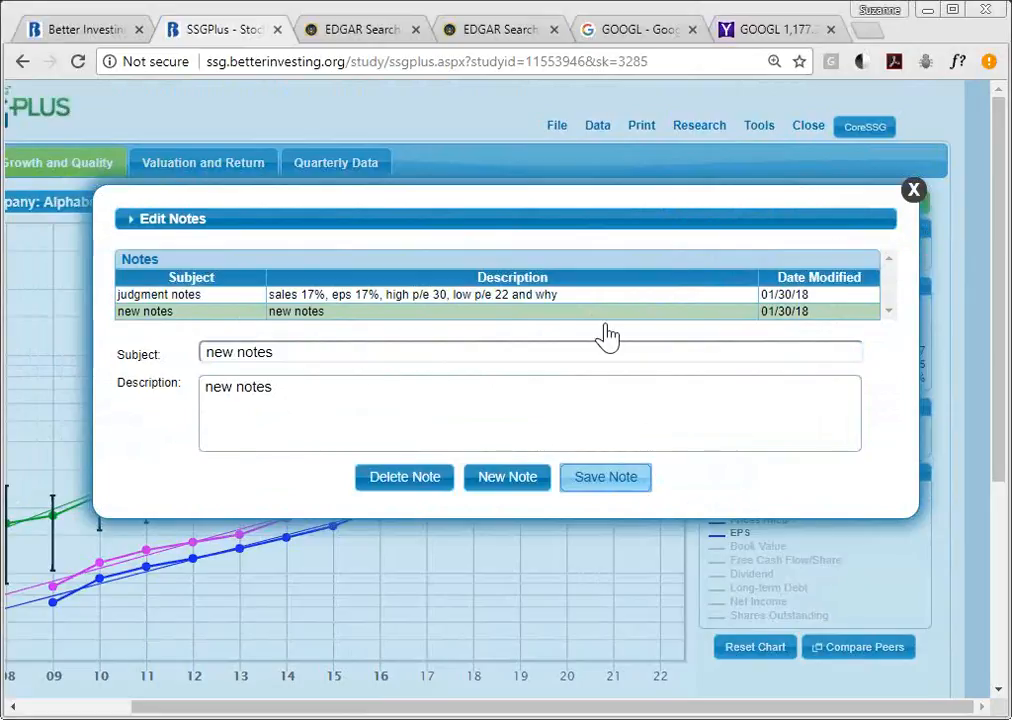
pyautogui.click(914, 191)
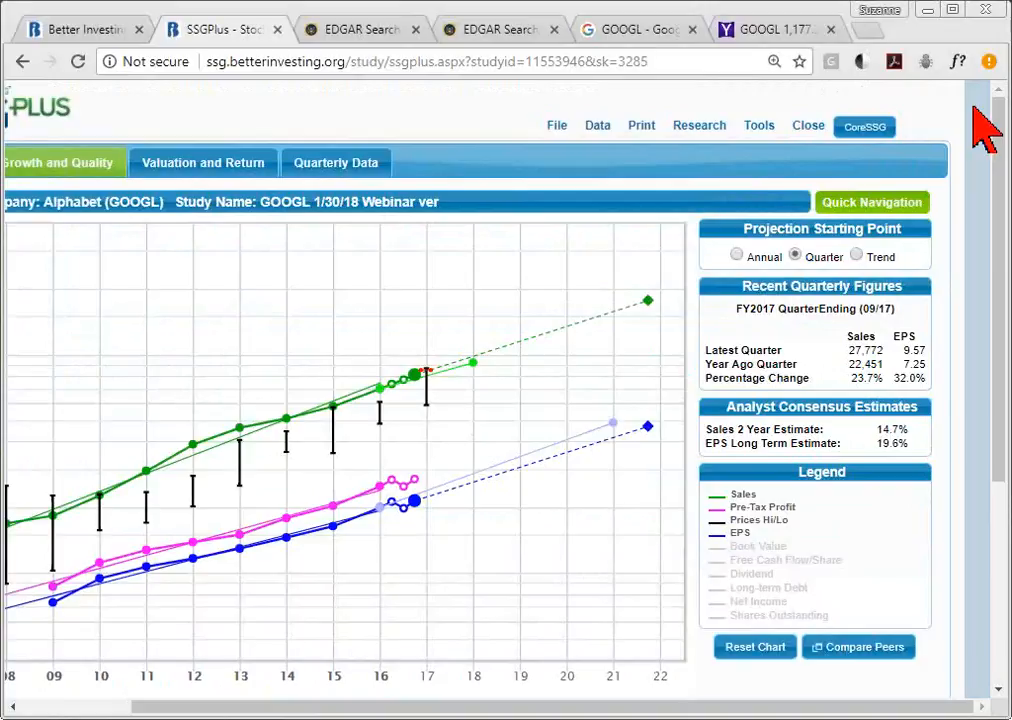
# - Refresh the GOOGL study data, updating only the stock closing price
pyautogui.moveTo(600, 138)
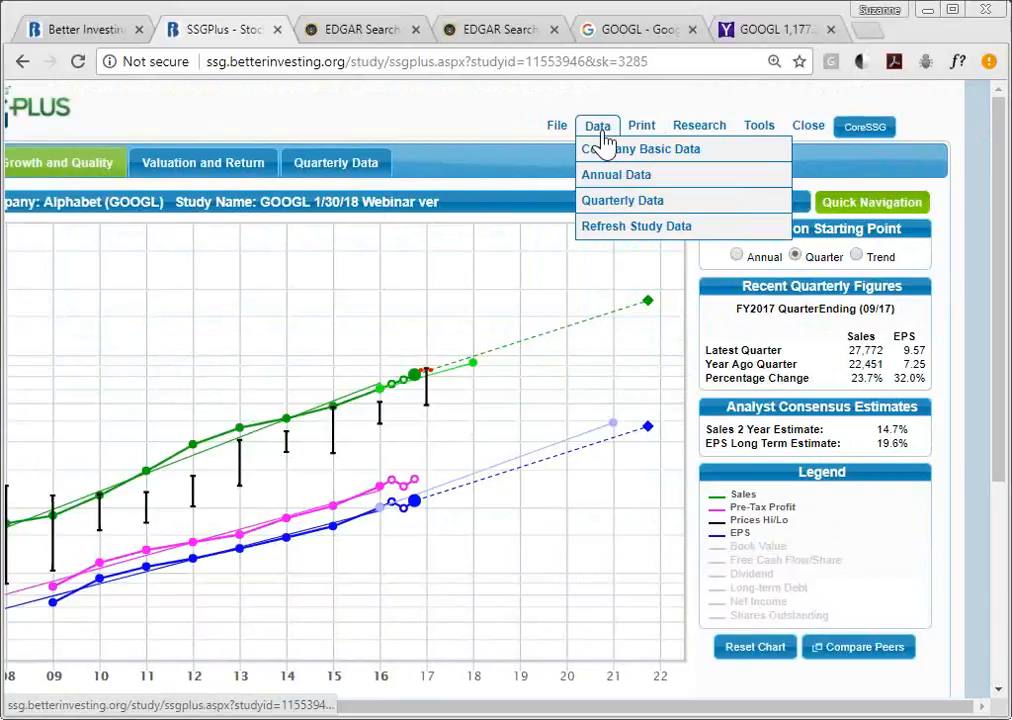
pyautogui.click(635, 230)
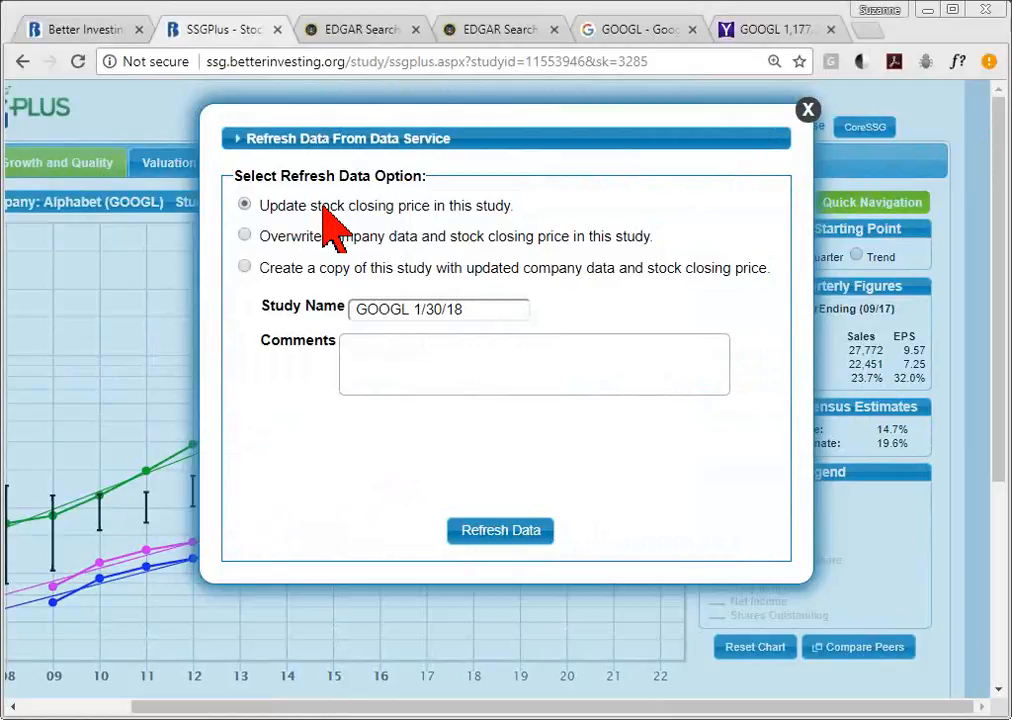
pyautogui.click(502, 532)
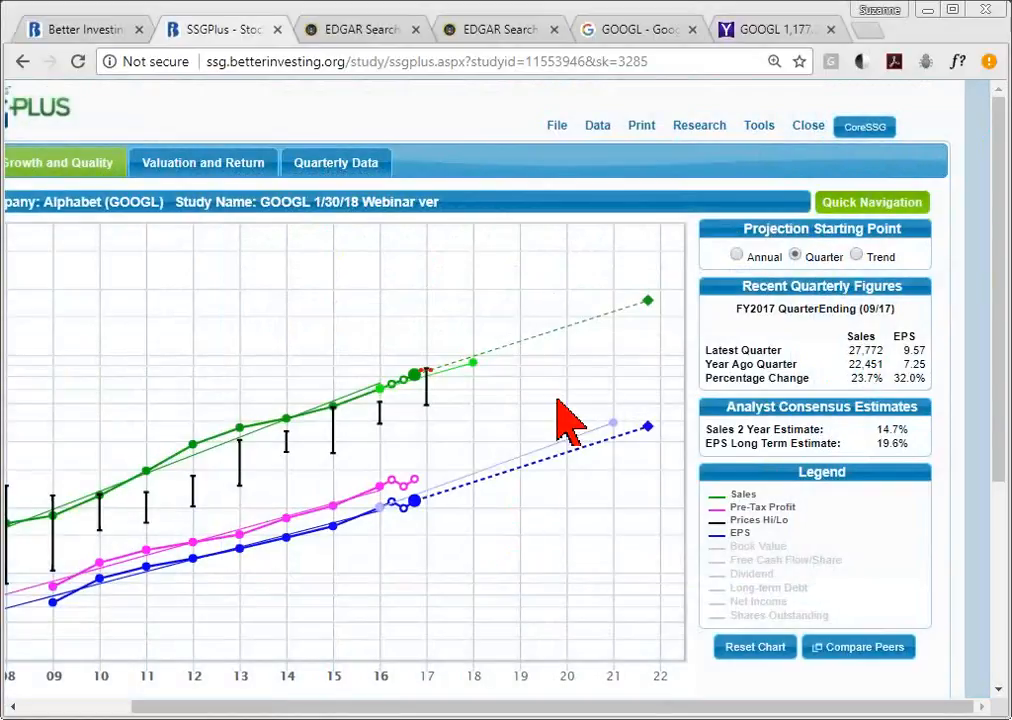
pyautogui.moveTo(535, 295)
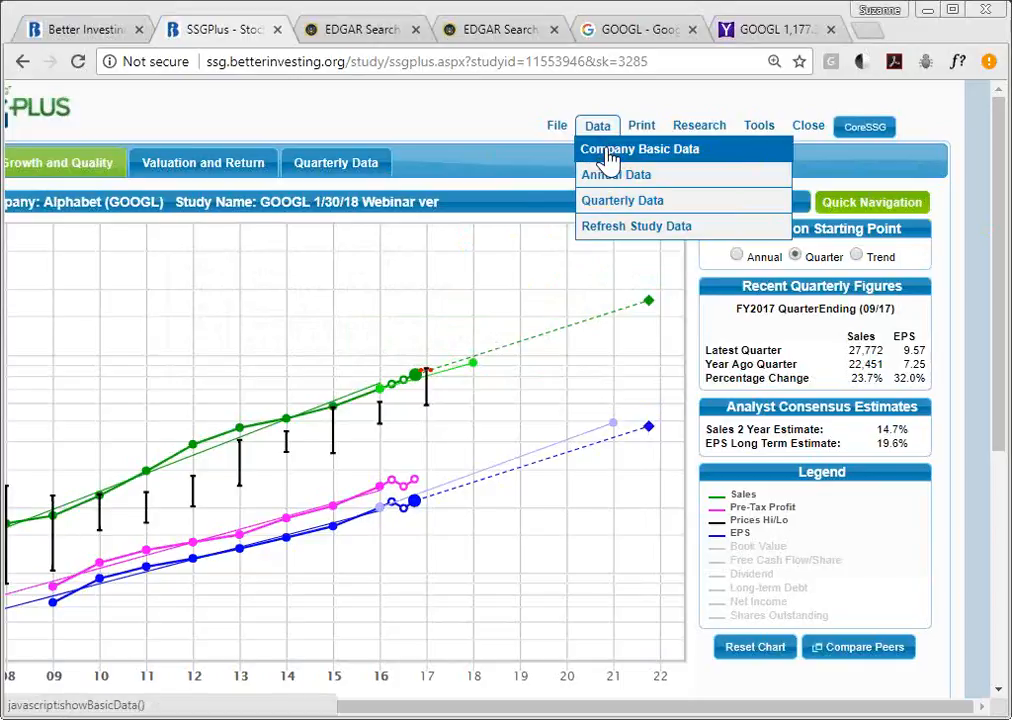
# - Change the study's current price in Company Basic Data to 970.00 and update the study
pyautogui.click(610, 160)
pyautogui.moveTo(735, 242); pyautogui.dragTo(817, 250)
pyautogui.write('970.00')
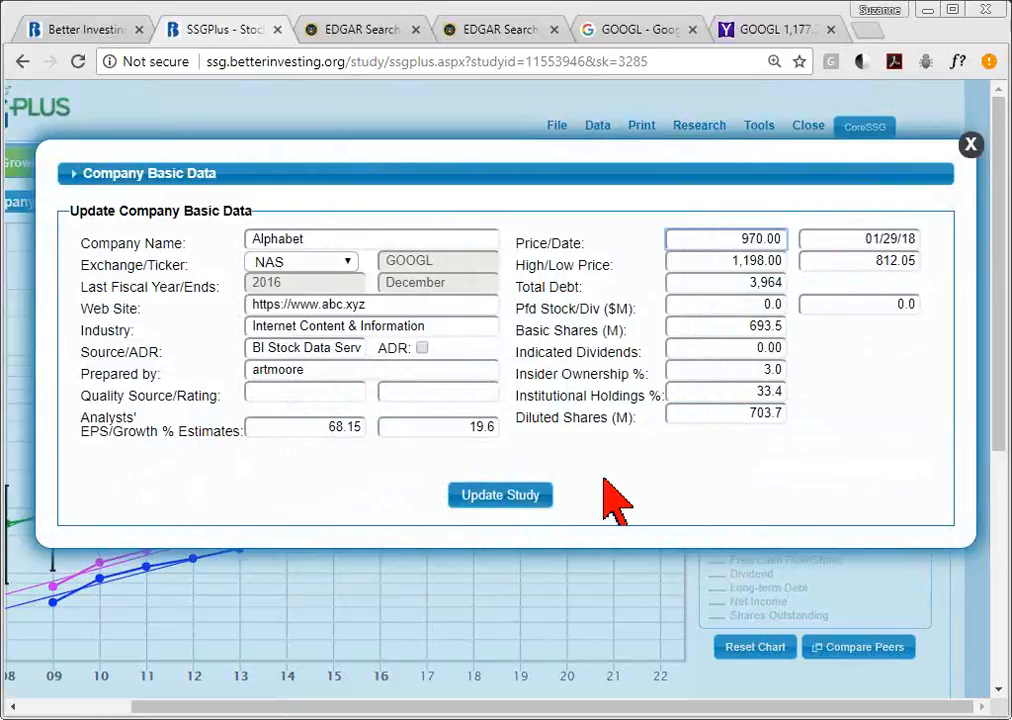
pyautogui.click(516, 498)
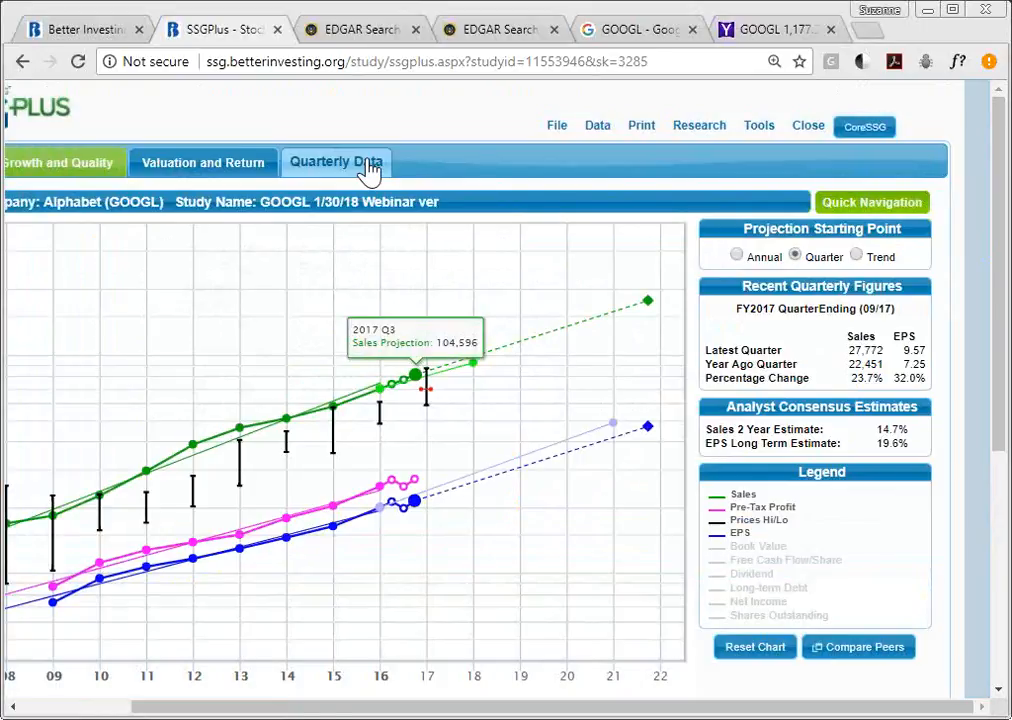
# - Review the Valuation and Return page showing the BUY zone and 3.2 to 1 upside-downside ratio
pyautogui.click(261, 172)
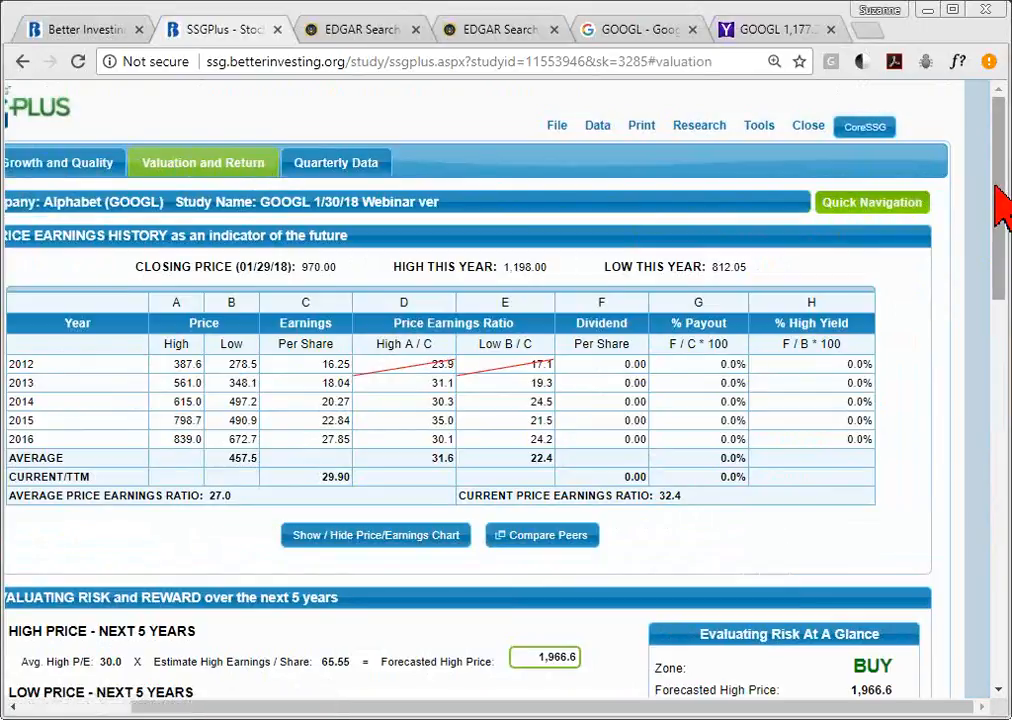
pyautogui.scroll(-4, 1001, 206)
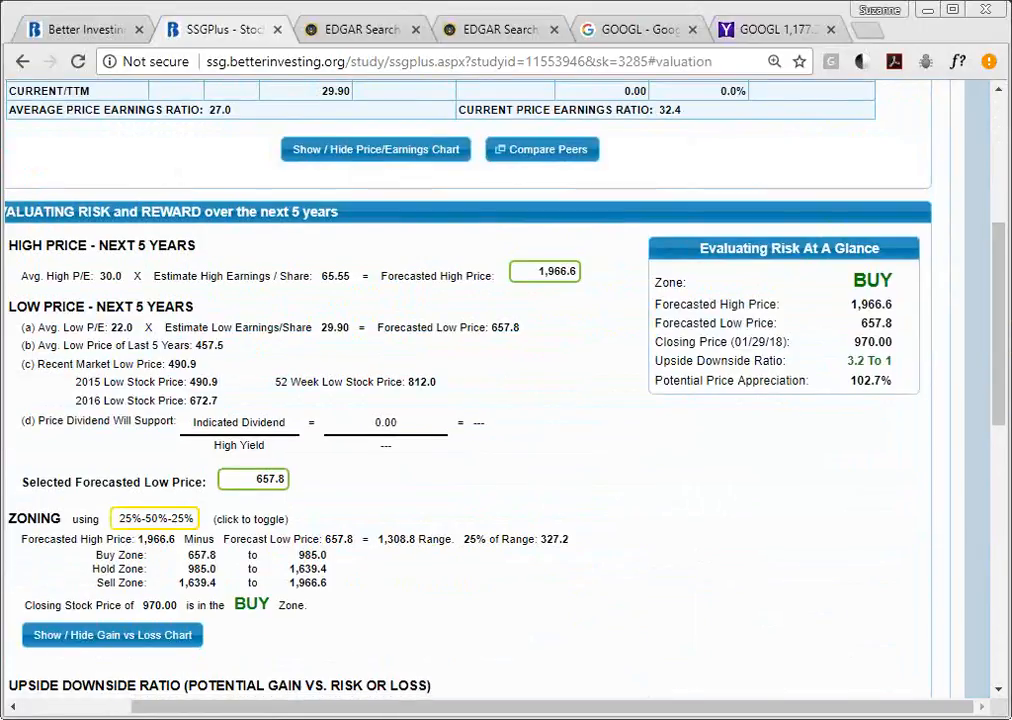
pyautogui.scroll(-7, 1003, 333)
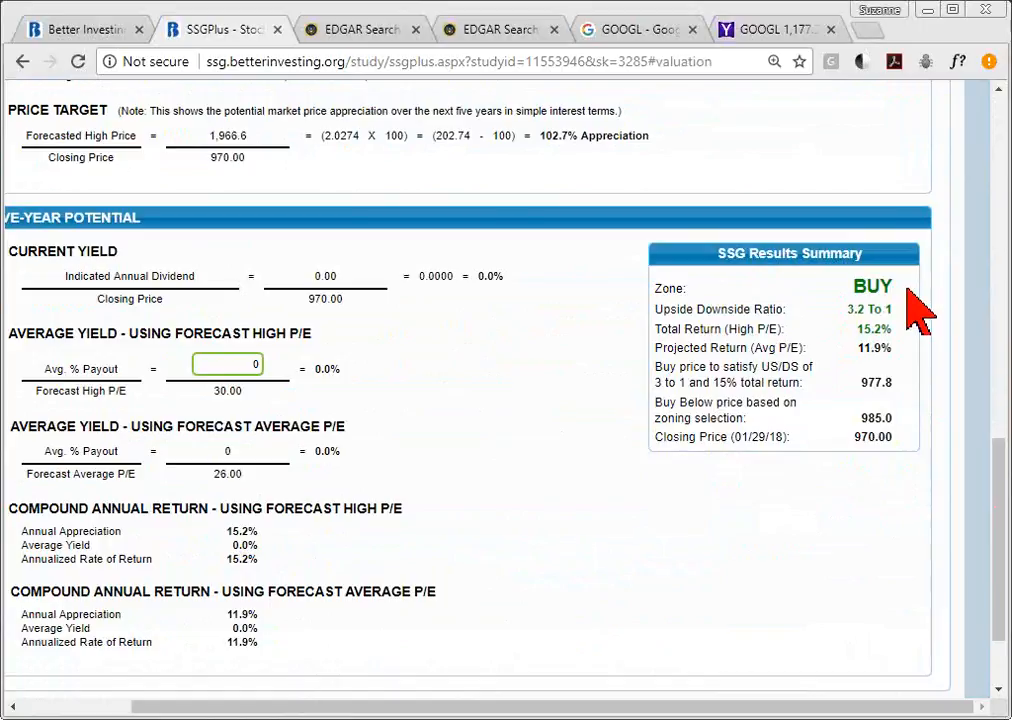
pyautogui.moveTo(1001, 474); pyautogui.dragTo(996, 282)
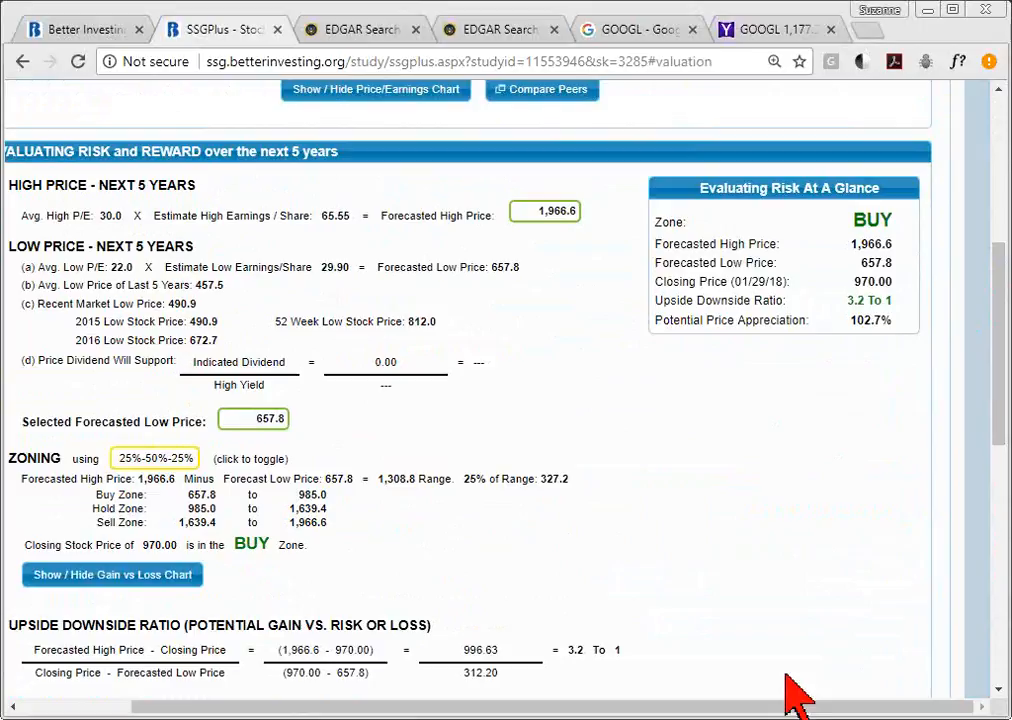
pyautogui.moveTo(802, 710); pyautogui.dragTo(639, 712)
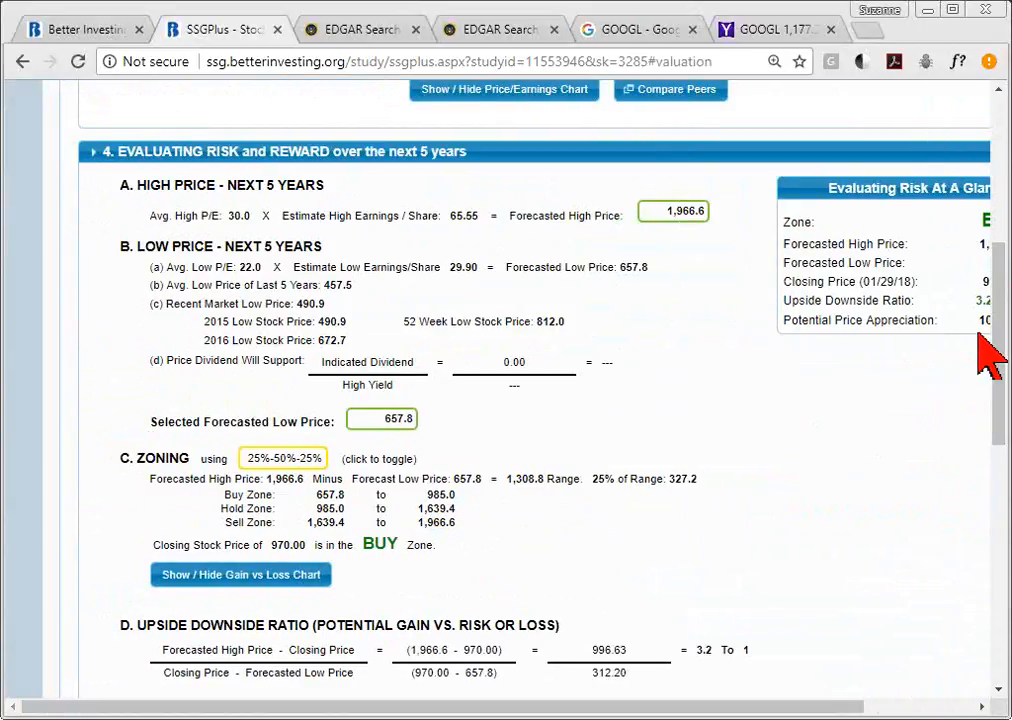
pyautogui.moveTo(1000, 370); pyautogui.dragTo(1000, 142)
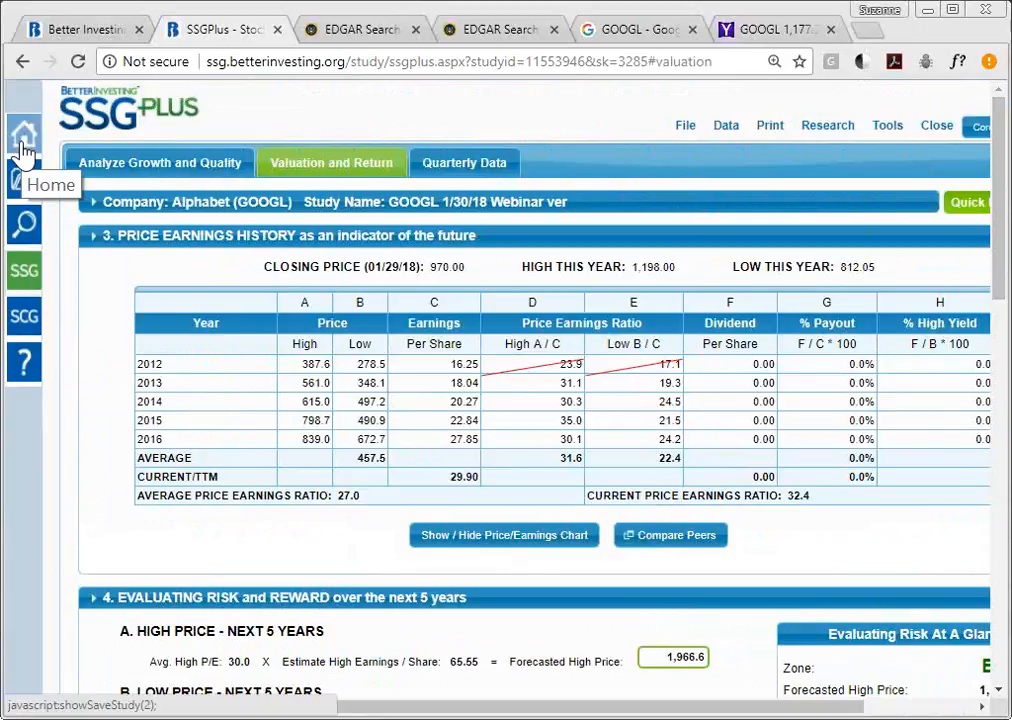
# - Browse the Help page's tutorial webinars, quick start guides and reference materials, then return to the top
pyautogui.click(27, 363)
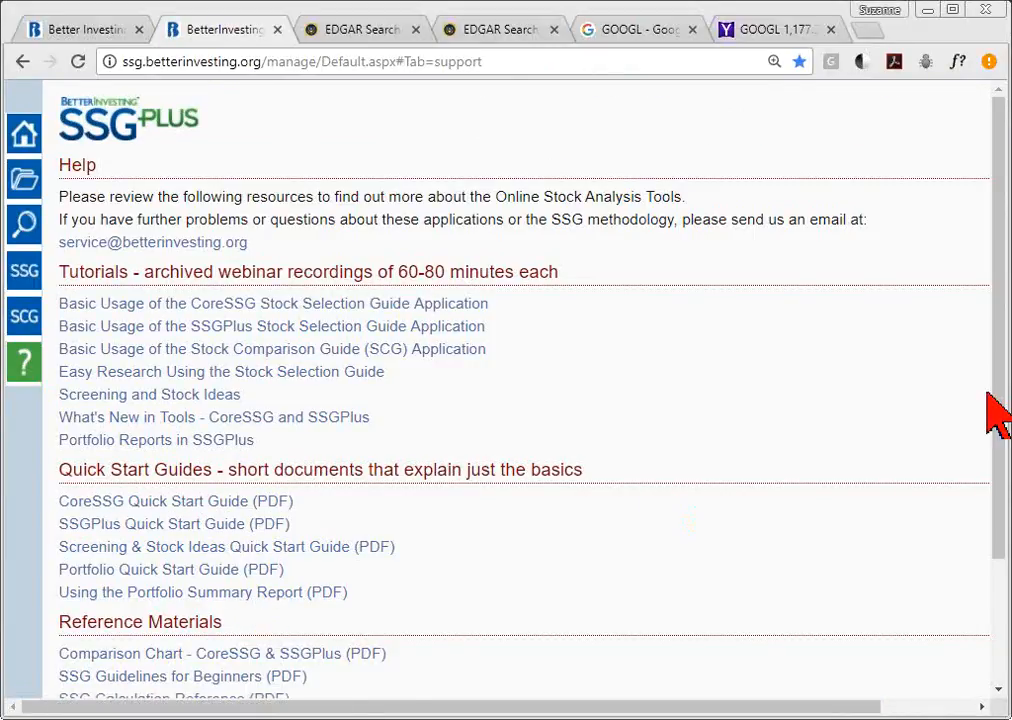
pyautogui.scroll(-2, 520, 400)
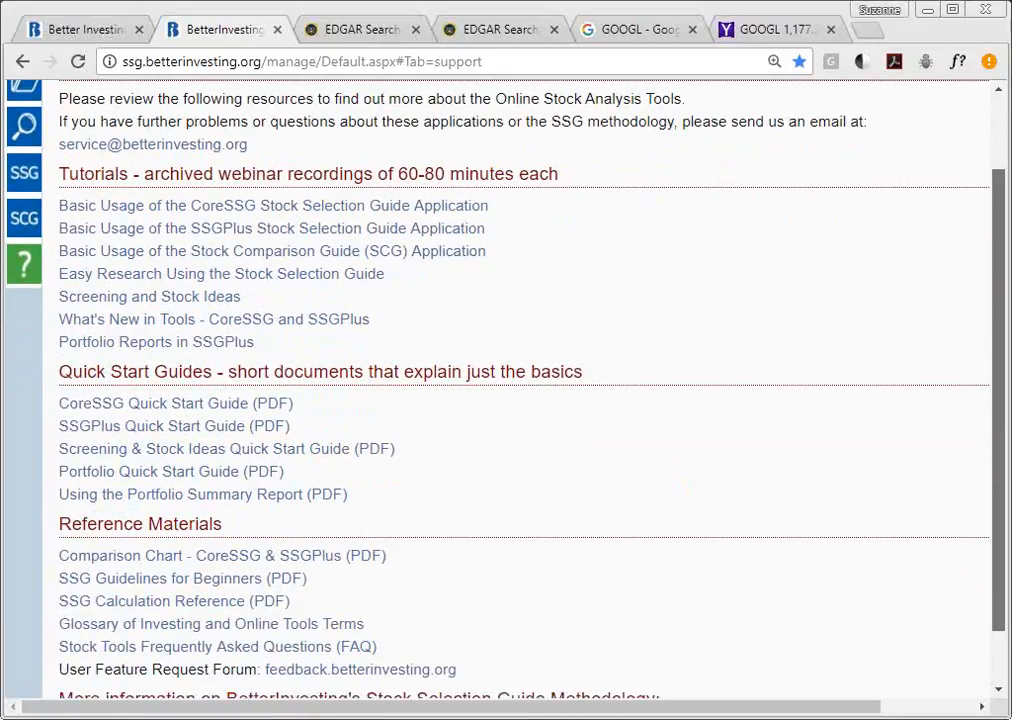
pyautogui.scroll(-1, 289, 524)
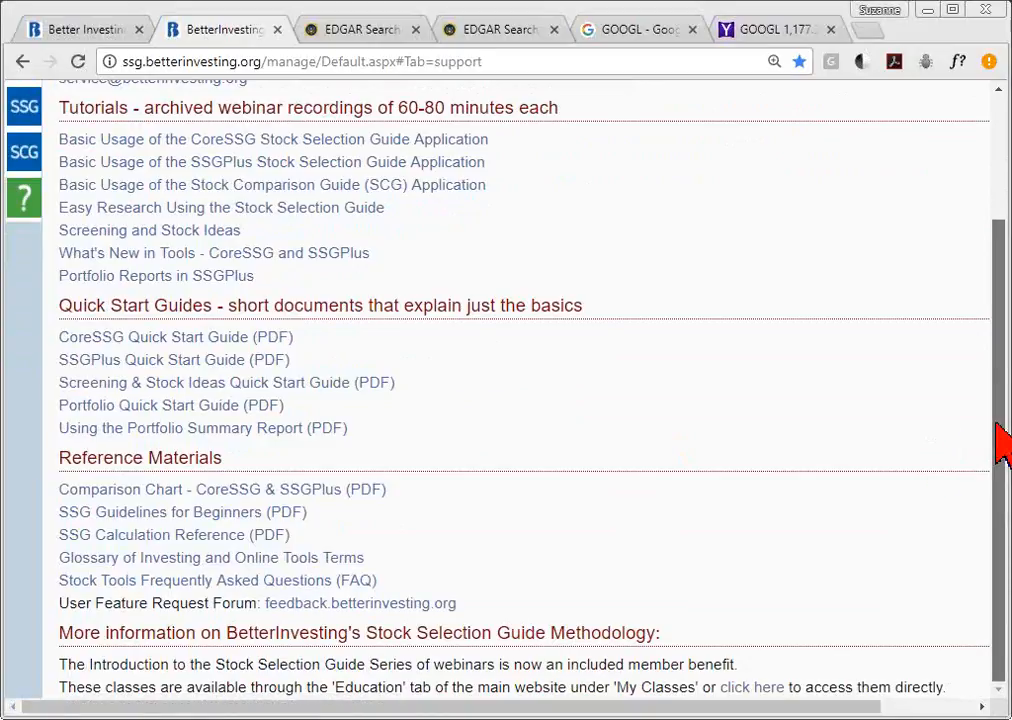
pyautogui.moveTo(1000, 440); pyautogui.dragTo(1000, 240)
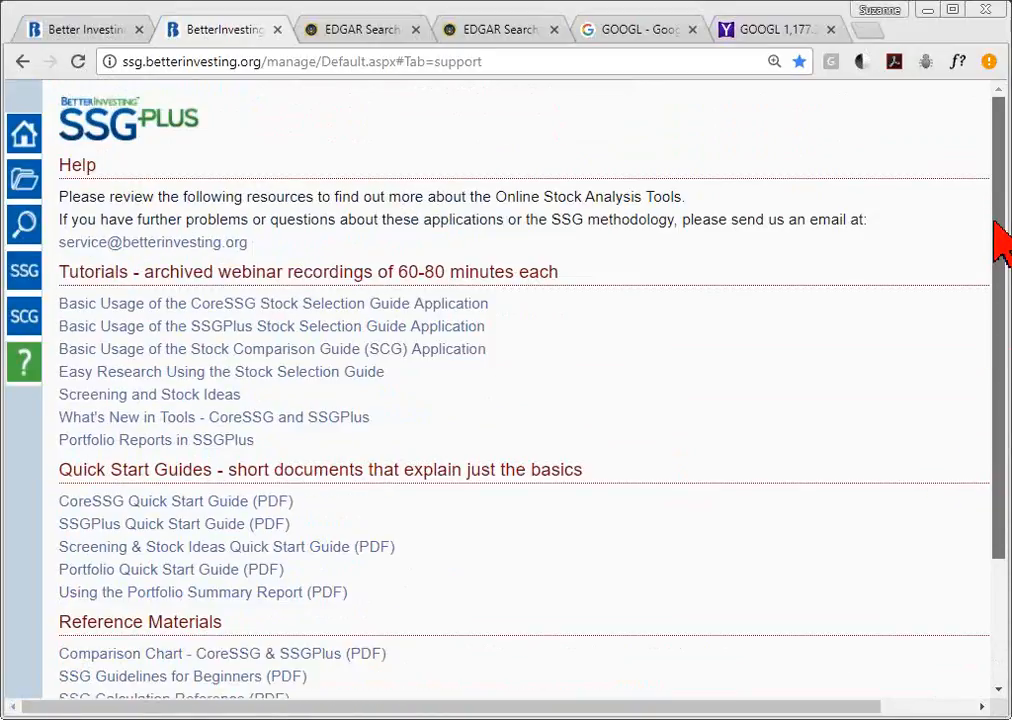
# - Show the All Studies list and try sorting it by name and by comments
pyautogui.click(24, 189)
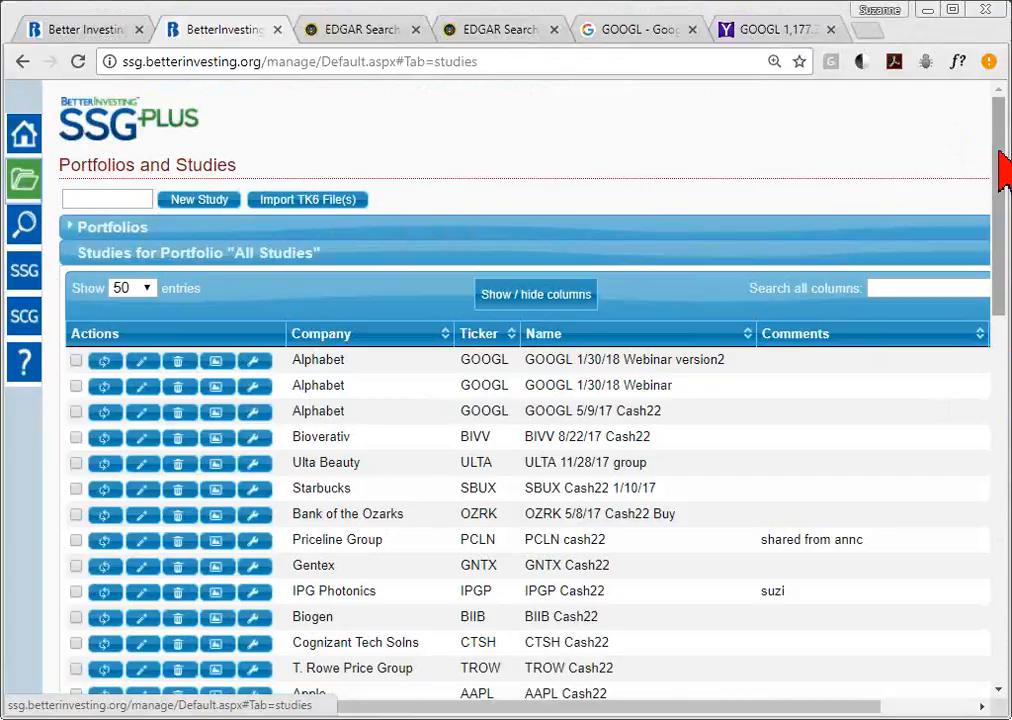
pyautogui.moveTo(1001, 158); pyautogui.dragTo(1001, 232)
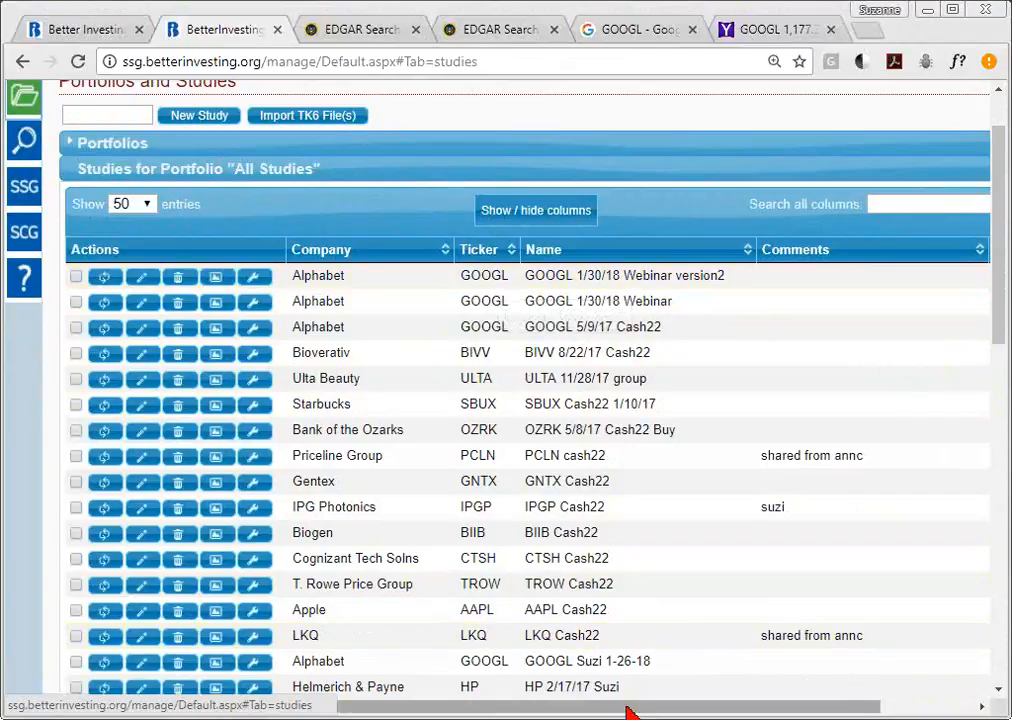
pyautogui.click(649, 250)
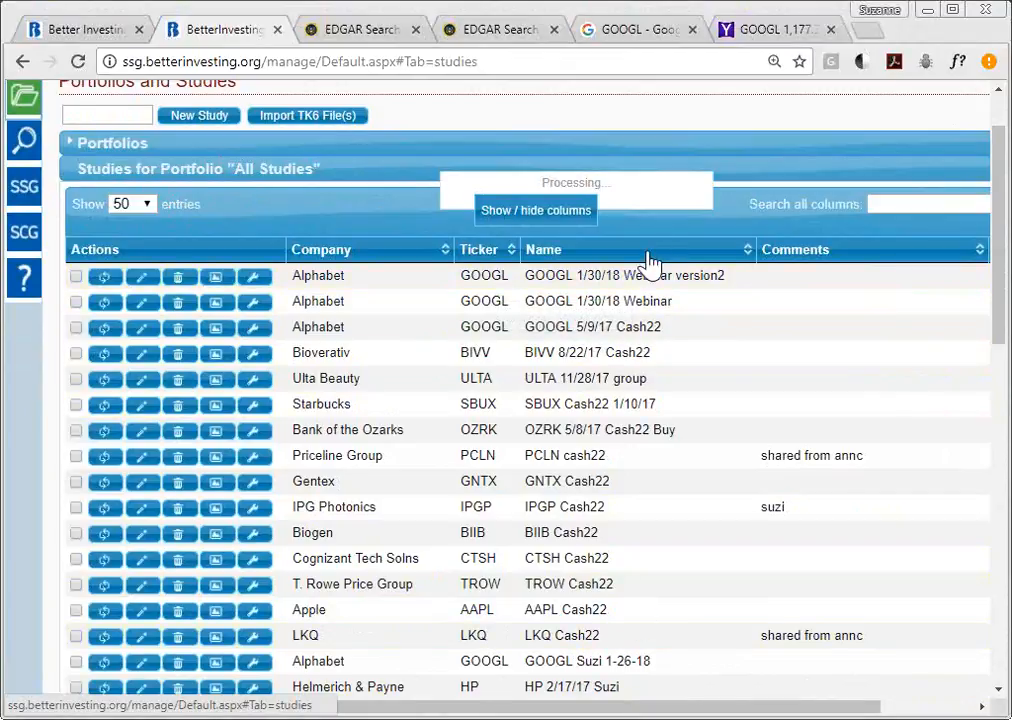
pyautogui.click(848, 256)
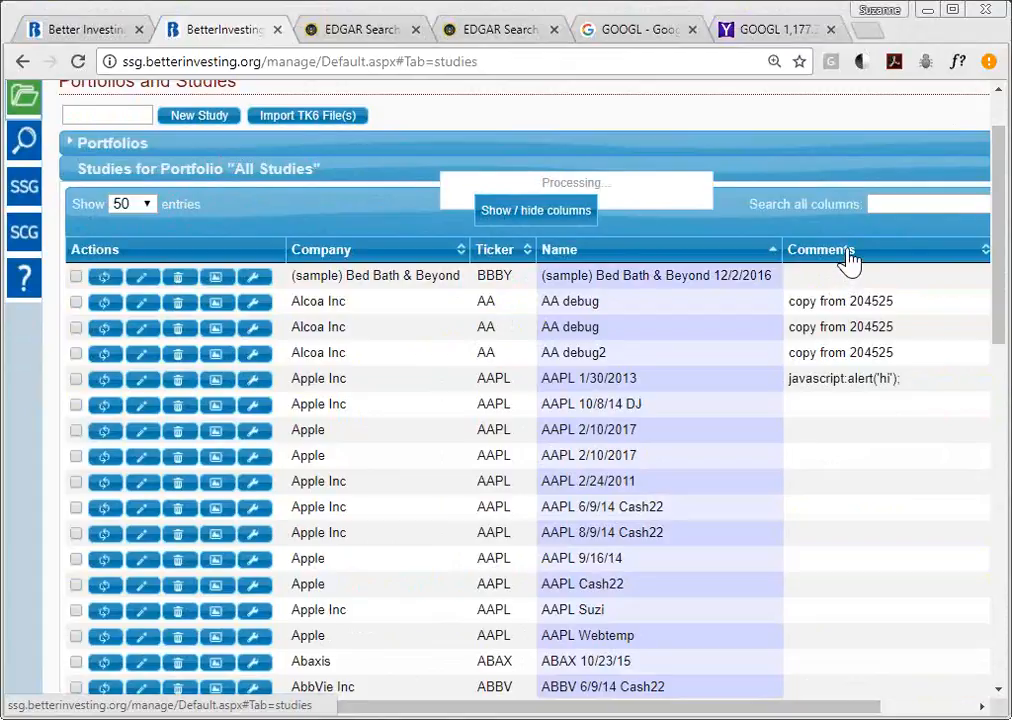
# - Sort the studies by Date Created, oldest first, and zoom the page to 90%
pyautogui.moveTo(688, 712); pyautogui.dragTo(781, 712)
pyautogui.click(930, 256)
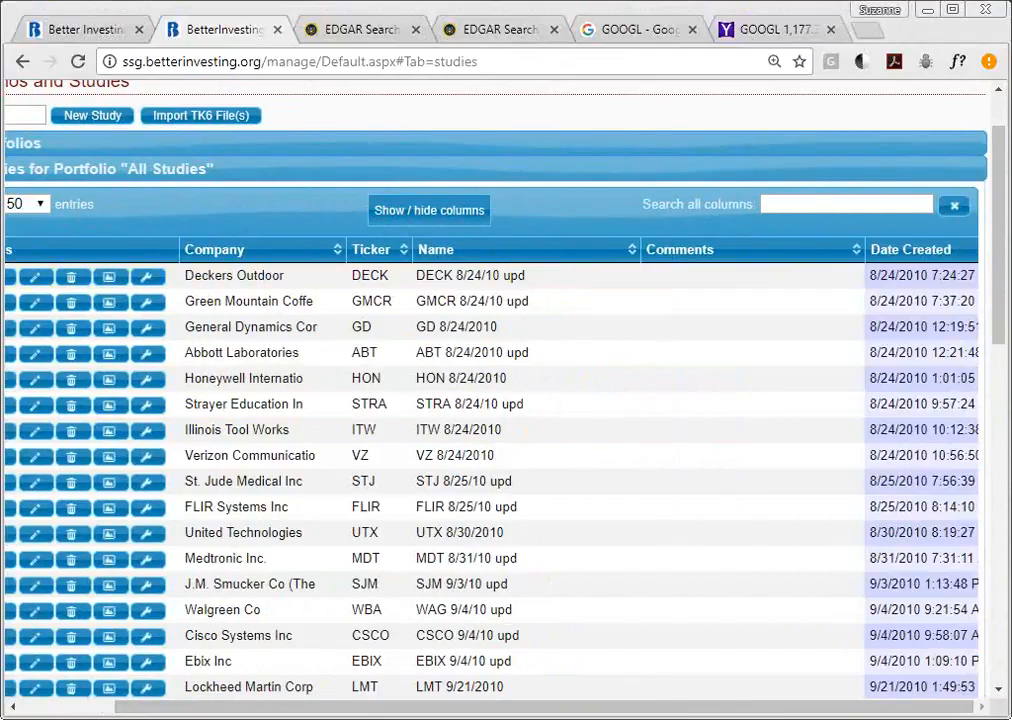
pyautogui.moveTo(1003, 235); pyautogui.dragTo(1003, 630)
pyautogui.moveTo(508, 603); pyautogui.dragTo(915, 678)
pyautogui.moveTo(1005, 542); pyautogui.dragTo(996, 187)
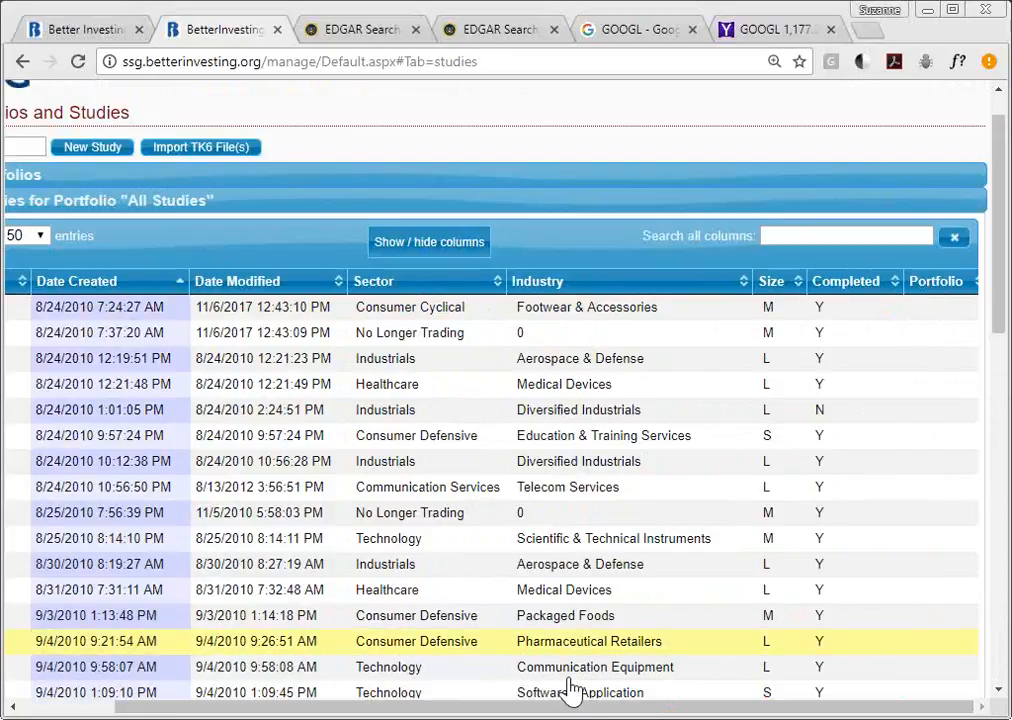
pyautogui.moveTo(580, 708); pyautogui.dragTo(334, 700)
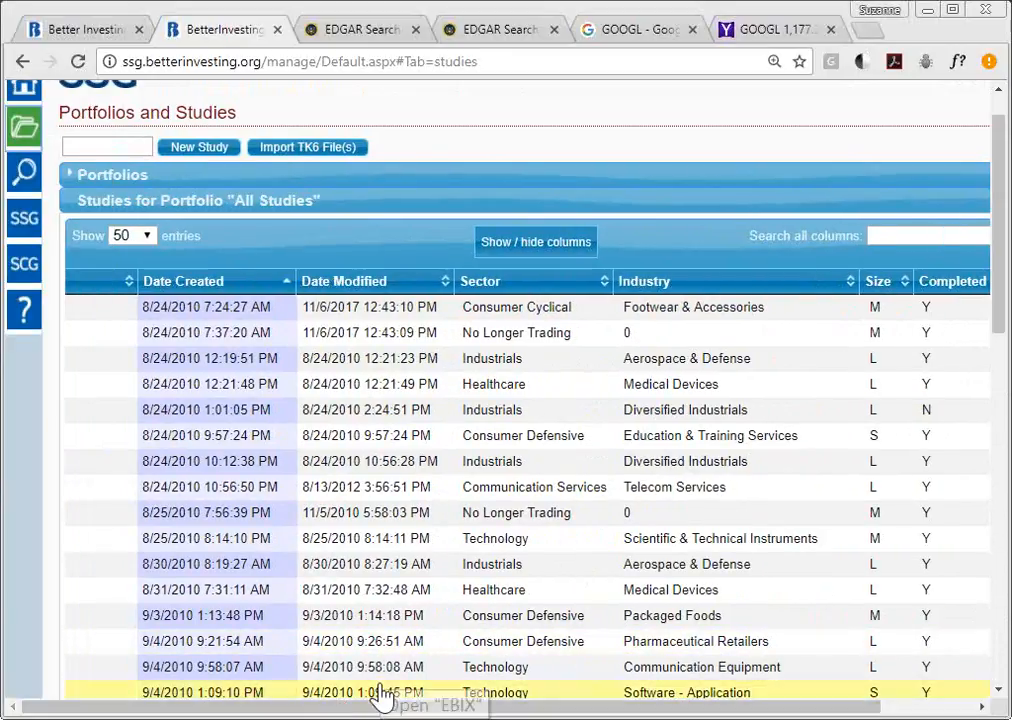
pyautogui.moveTo(1001, 291); pyautogui.dragTo(1003, 645)
pyautogui.moveTo(618, 602); pyautogui.dragTo(420, 680)
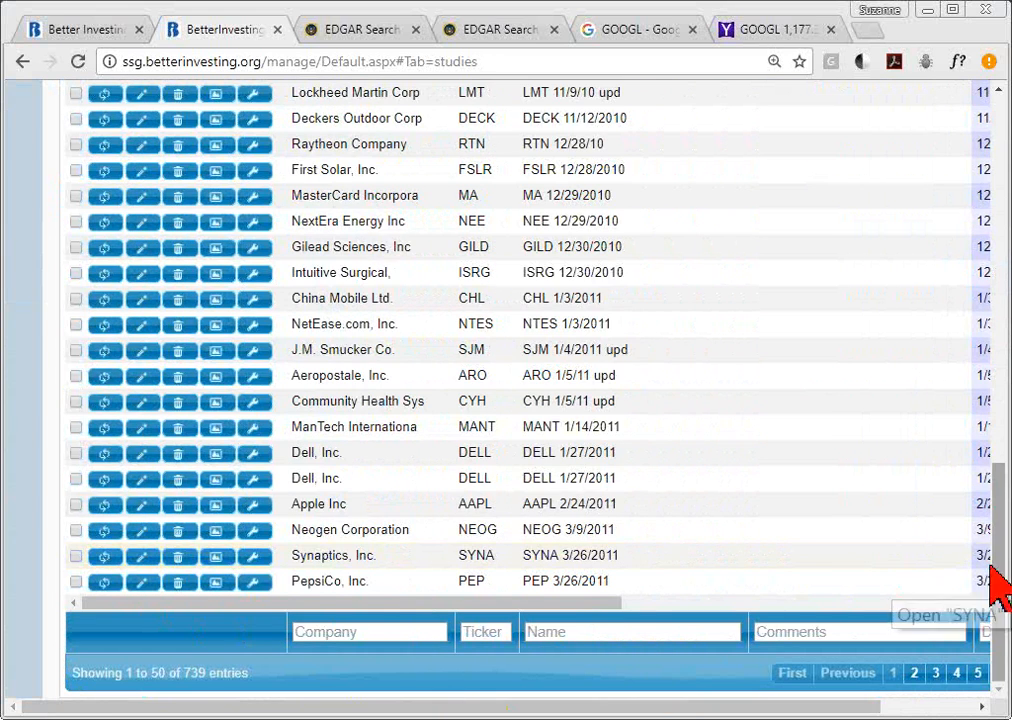
pyautogui.moveTo(982, 352); pyautogui.dragTo(980, 218)
pyautogui.hotkey('ctrl', '-')
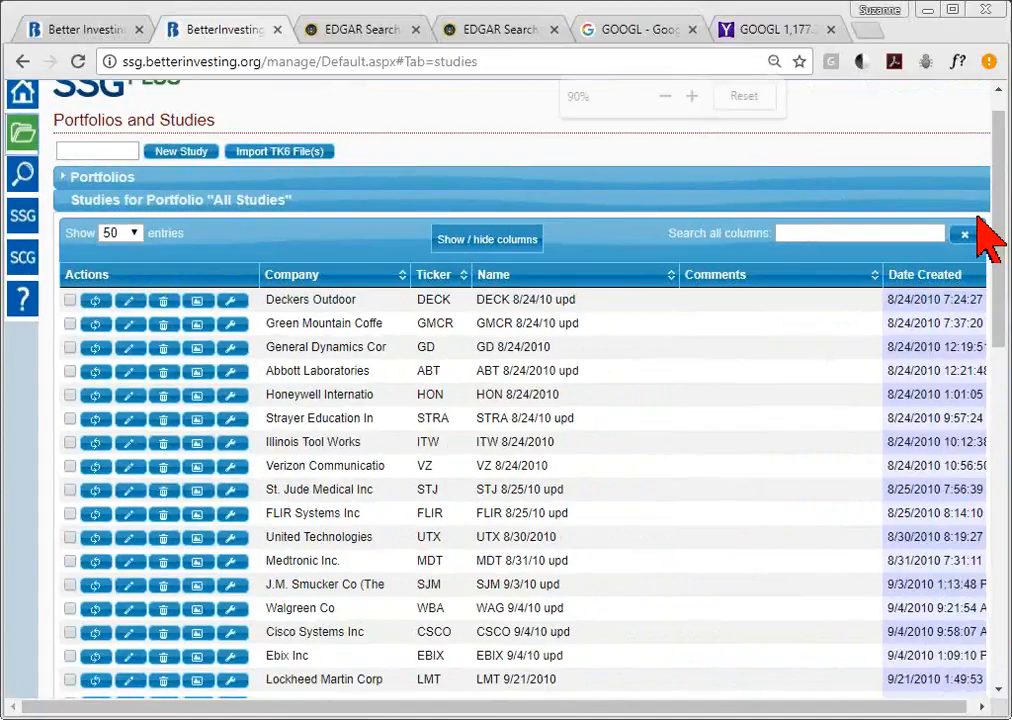
pyautogui.hotkey('ctrl', '-')
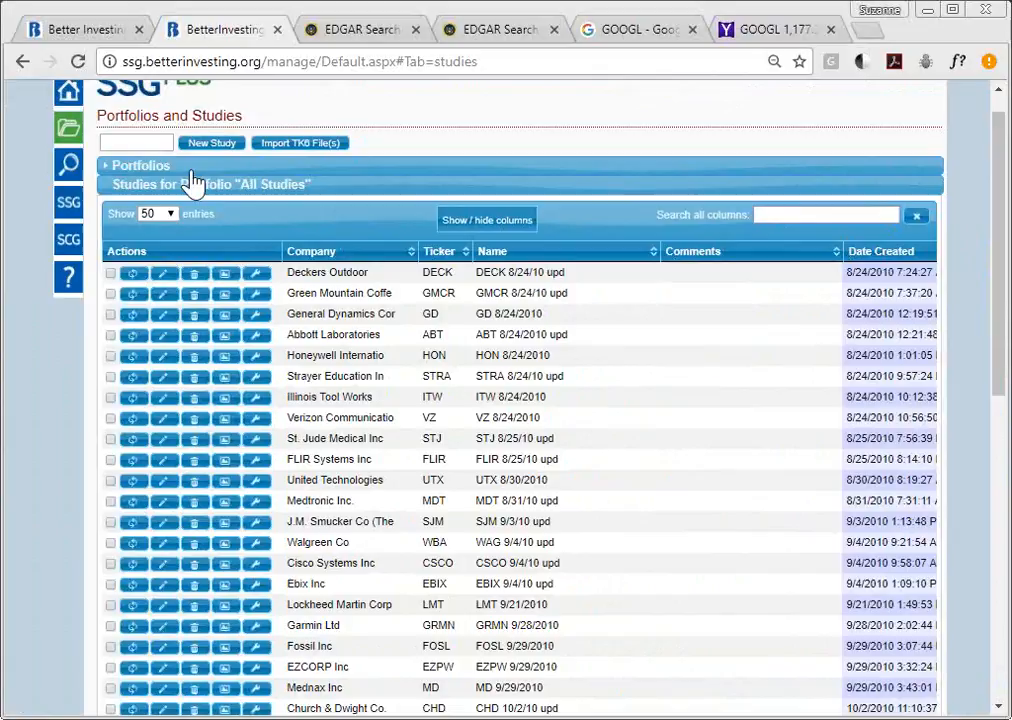
pyautogui.click(140, 145)
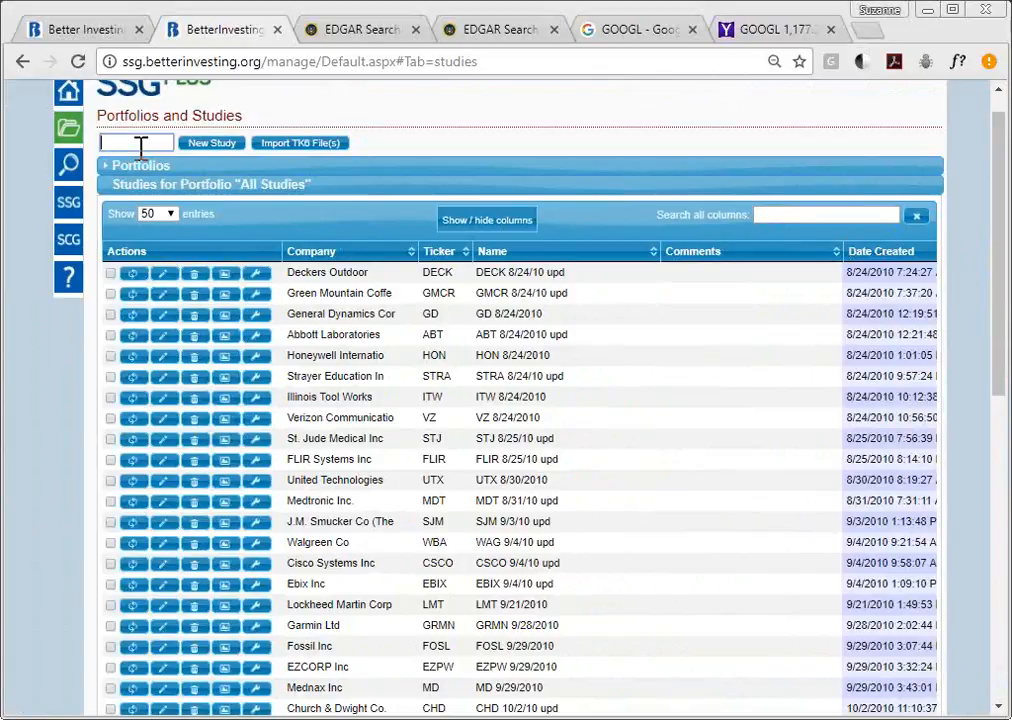
pyautogui.write('GOOGL')
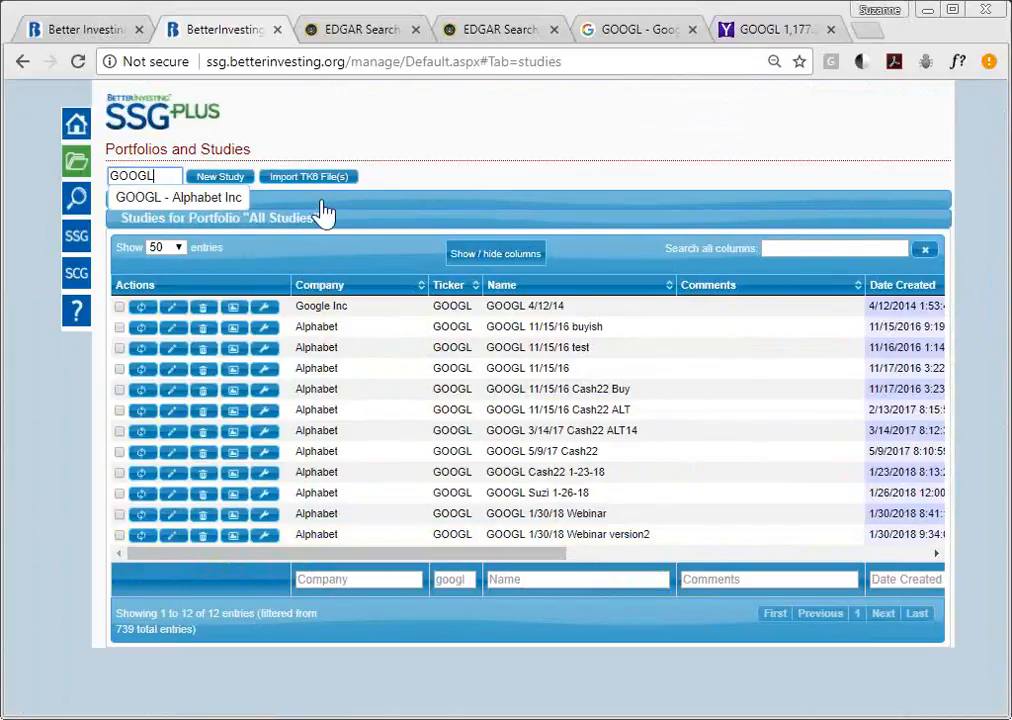
pyautogui.moveTo(174, 176); pyautogui.dragTo(88, 180)
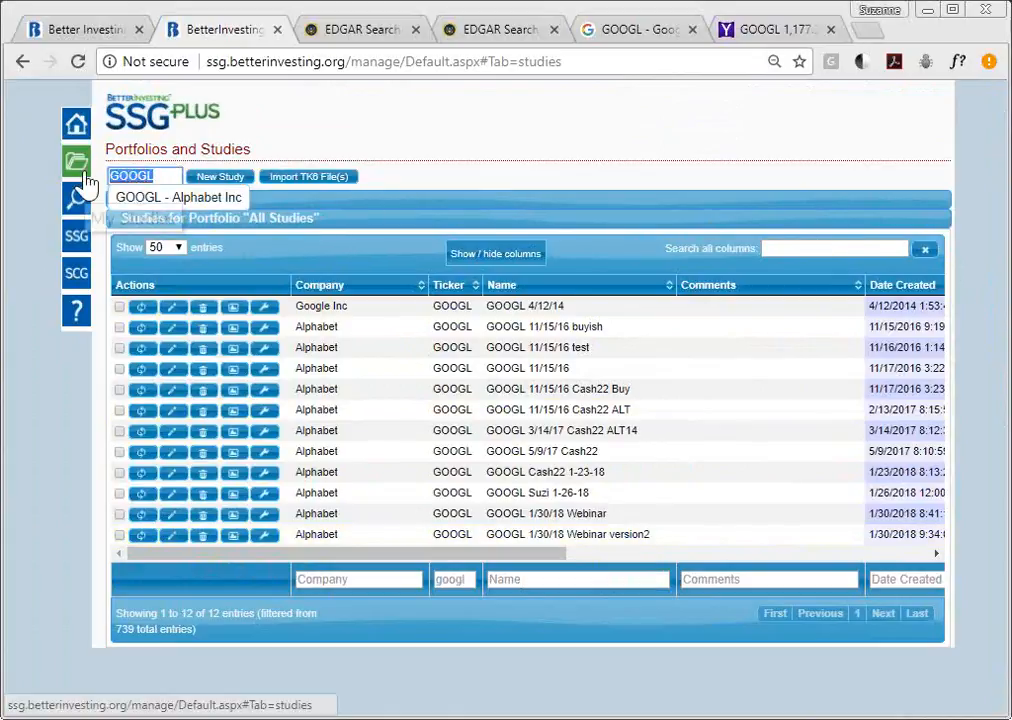
pyautogui.press('BackSpace')
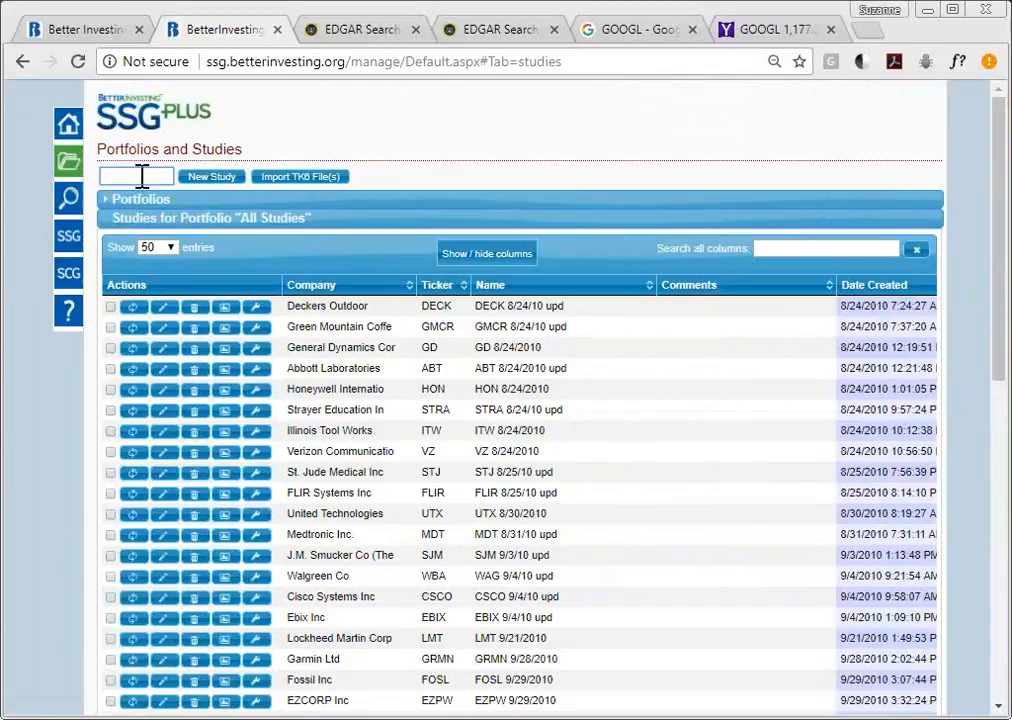
pyautogui.write('MS')
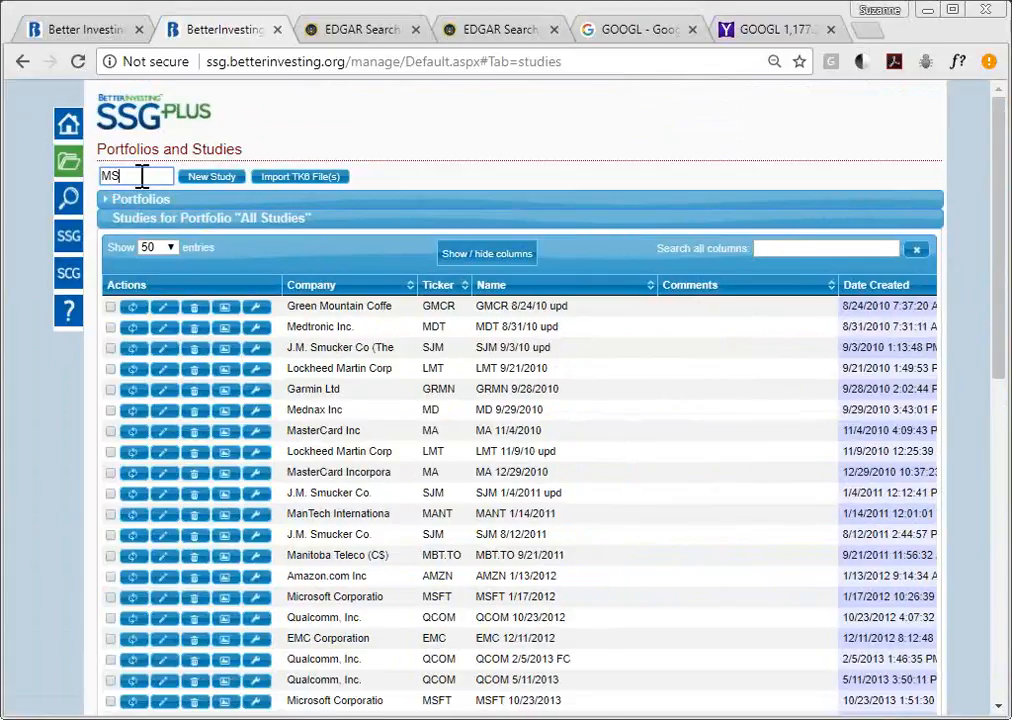
pyautogui.write('FT')
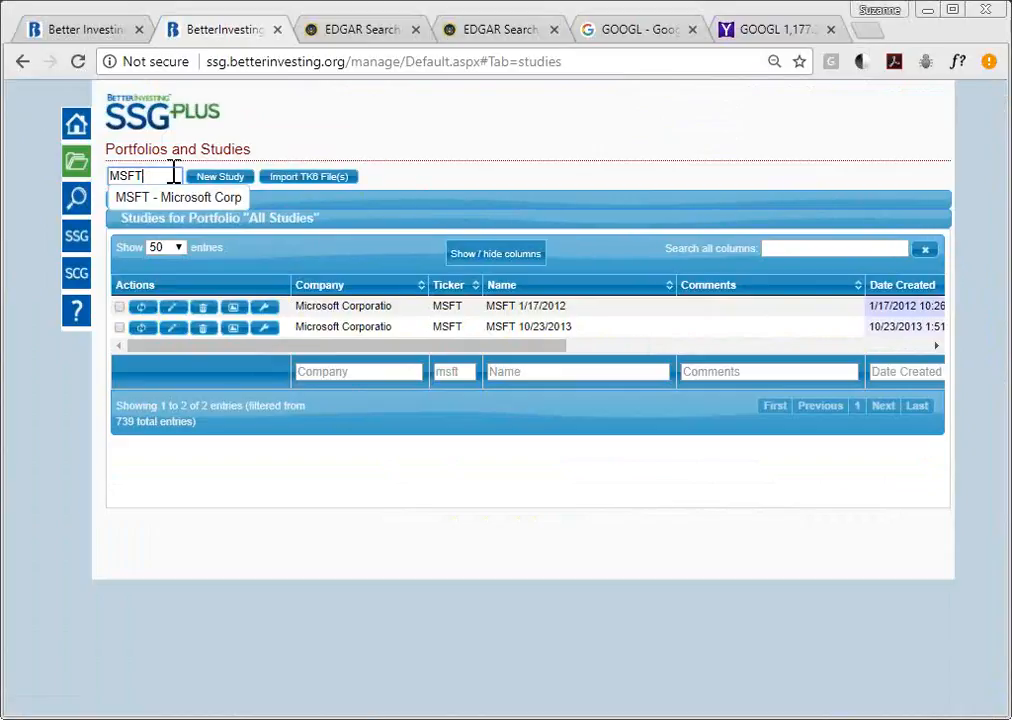
pyautogui.moveTo(160, 181); pyautogui.dragTo(110, 200)
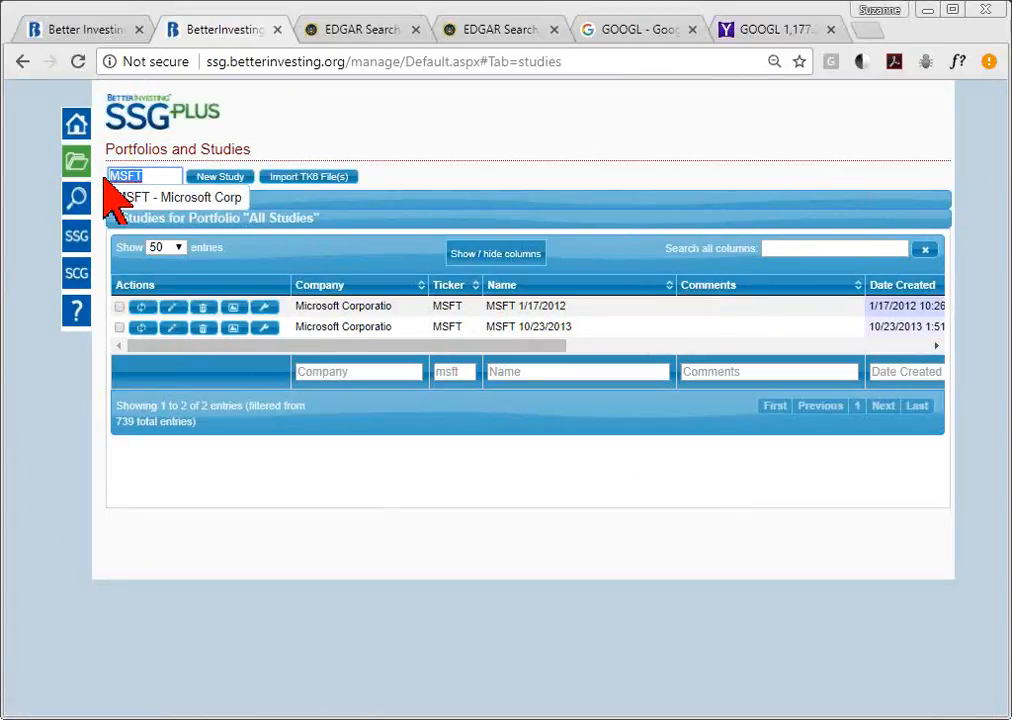
pyautogui.press('BackSpace')
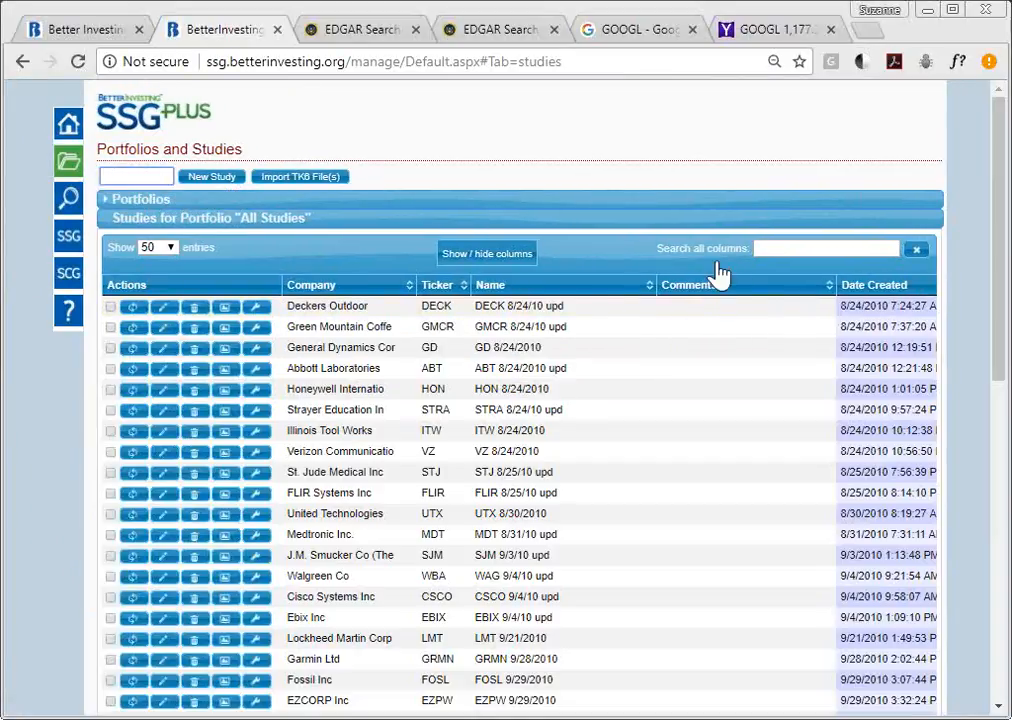
pyautogui.click(809, 249)
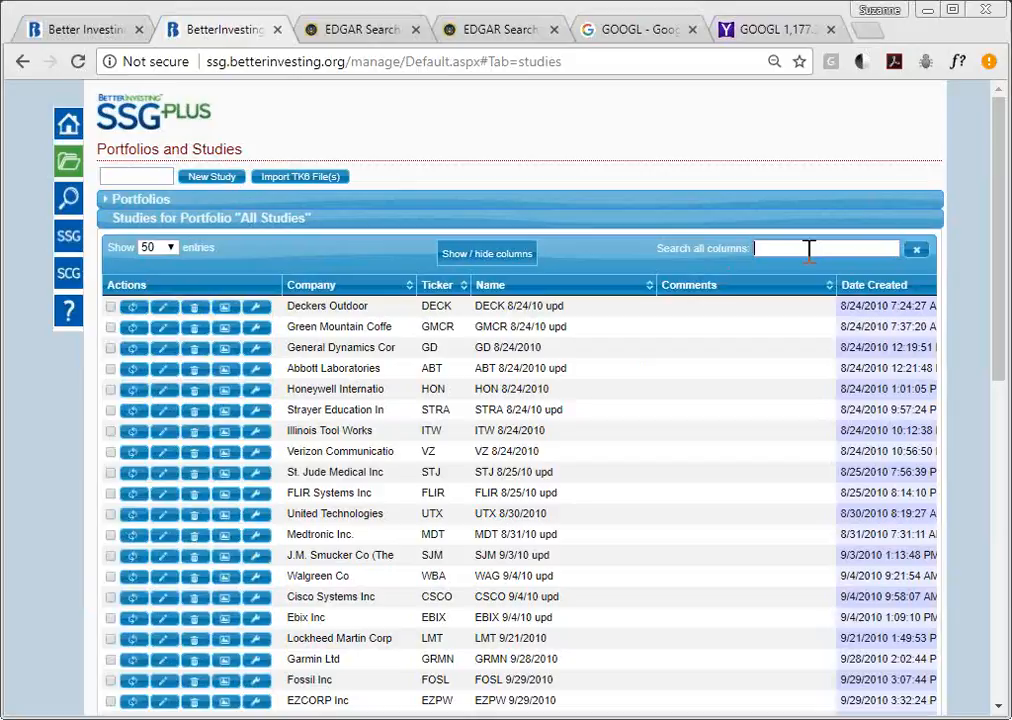
pyautogui.write('bank')
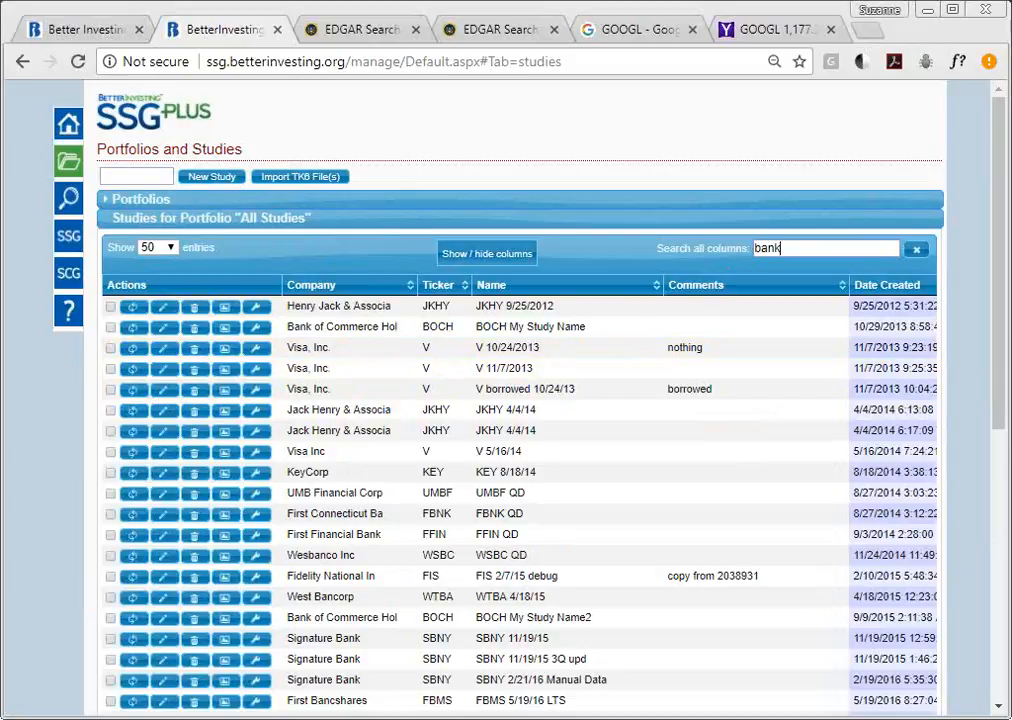
pyautogui.scroll(-5, 712, 663)
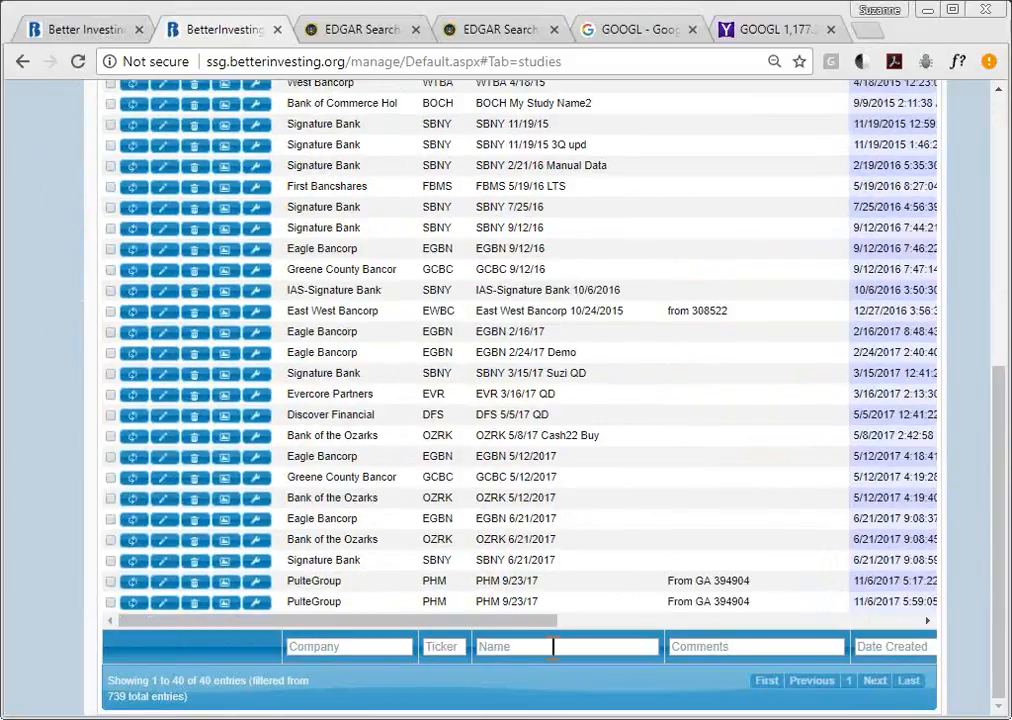
pyautogui.moveTo(600, 620); pyautogui.dragTo(830, 632)
pyautogui.moveTo(1003, 578); pyautogui.dragTo(1000, 380)
pyautogui.click(816, 130)
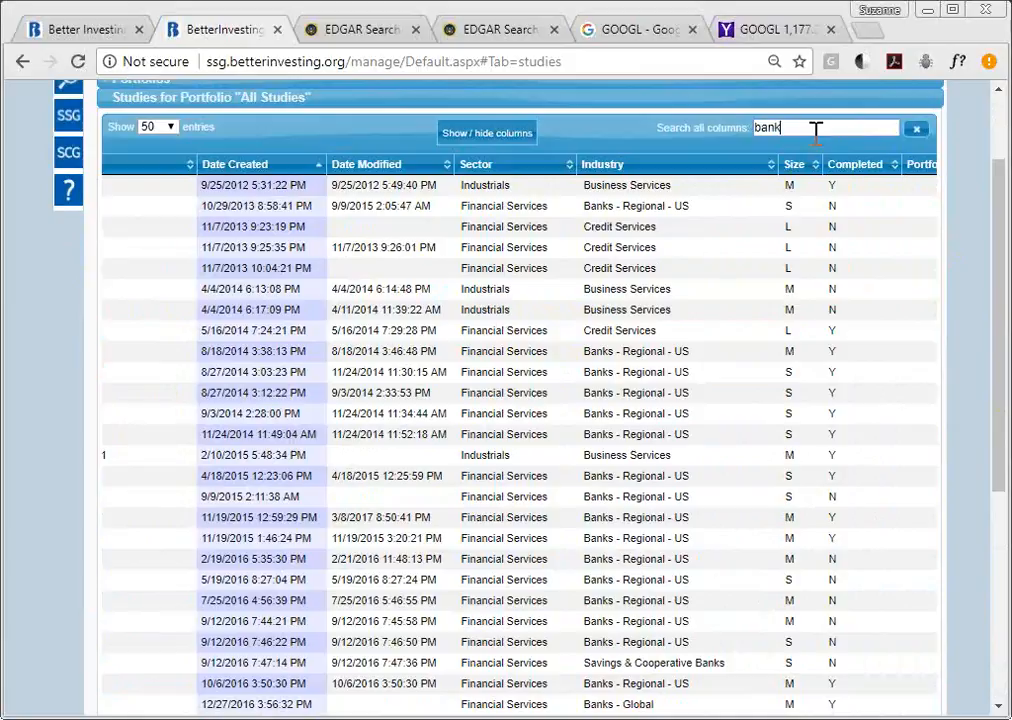
pyautogui.click(916, 129)
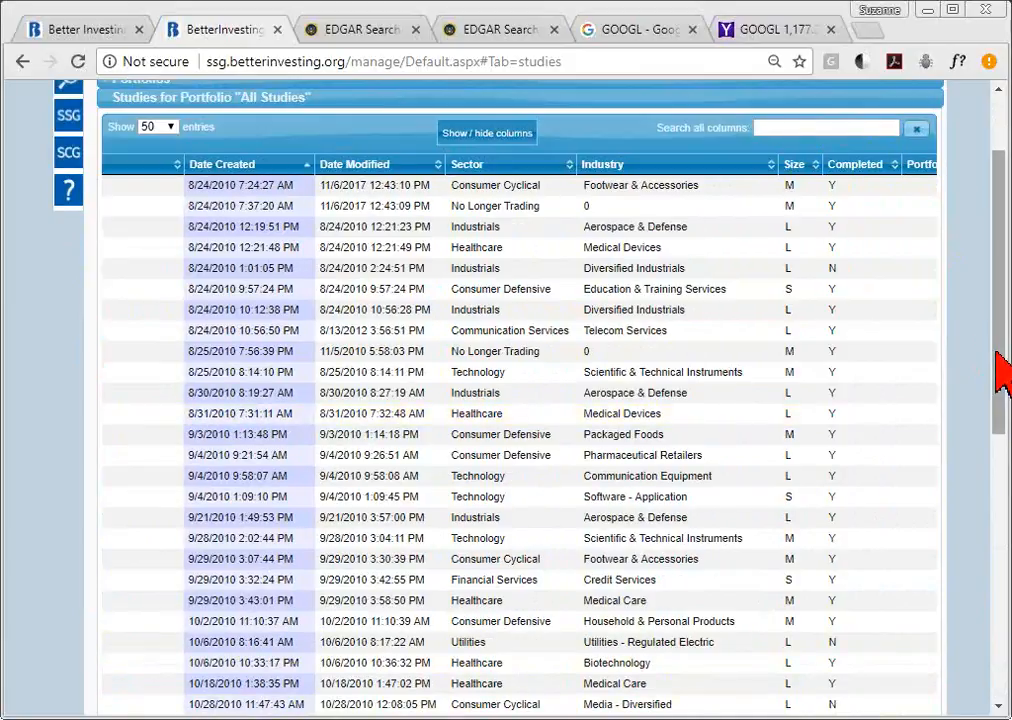
pyautogui.moveTo(1000, 370); pyautogui.dragTo(1000, 690)
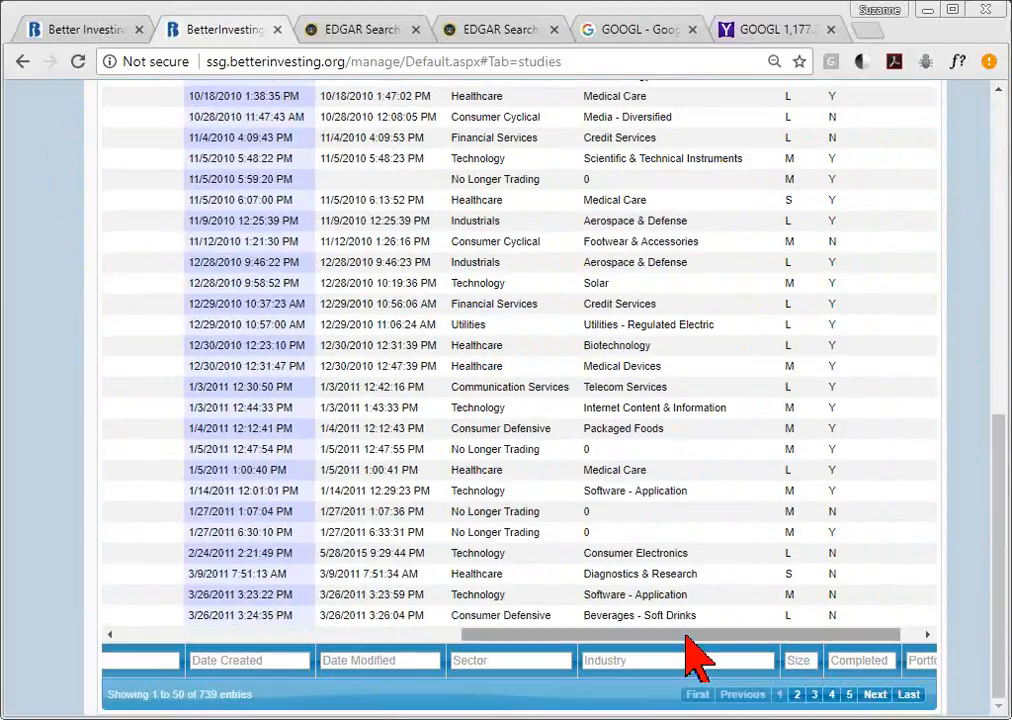
pyautogui.moveTo(663, 634); pyautogui.dragTo(319, 634)
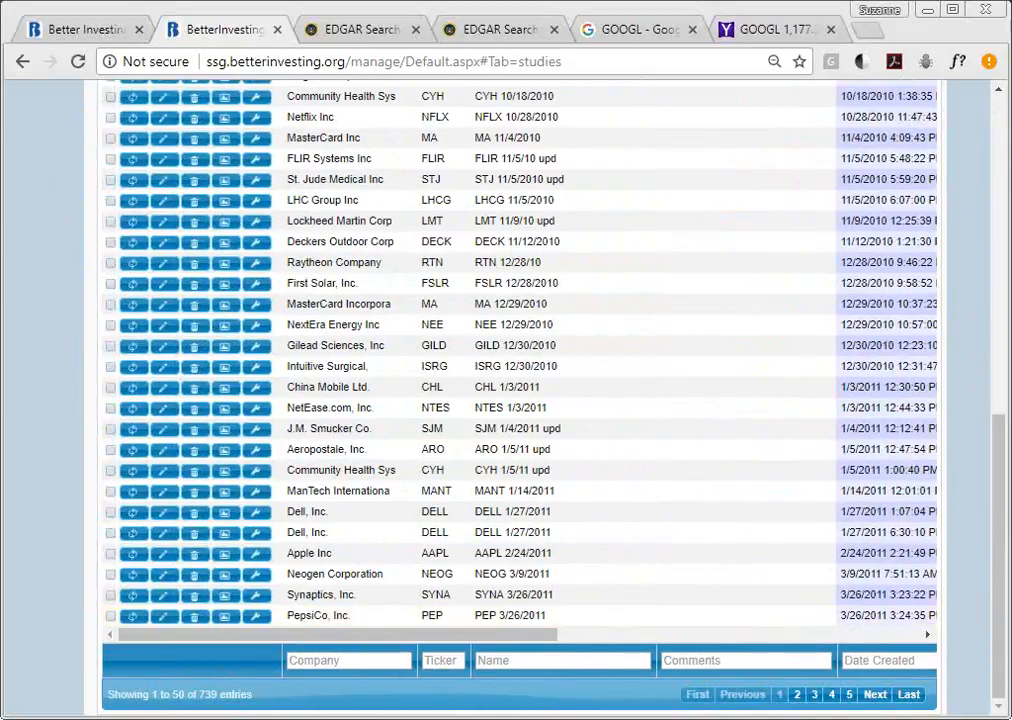
pyautogui.moveTo(1003, 527); pyautogui.dragTo(714, 226)
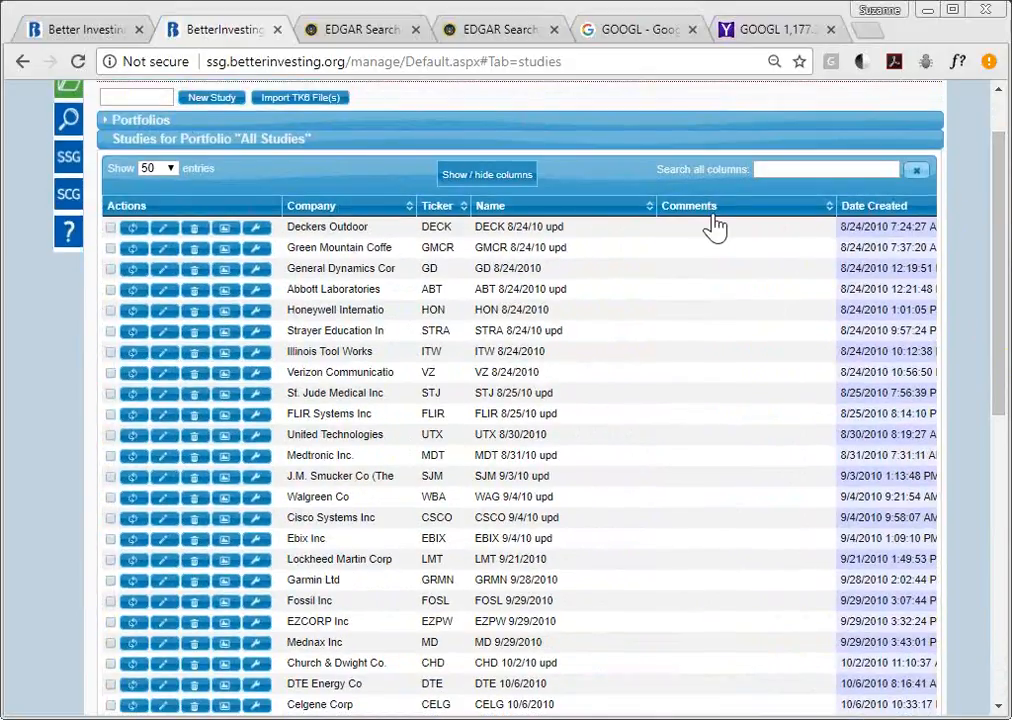
# - Sort studies newest first and open the GOOGL 1/30/18 Webinar version2 study
pyautogui.click(869, 220)
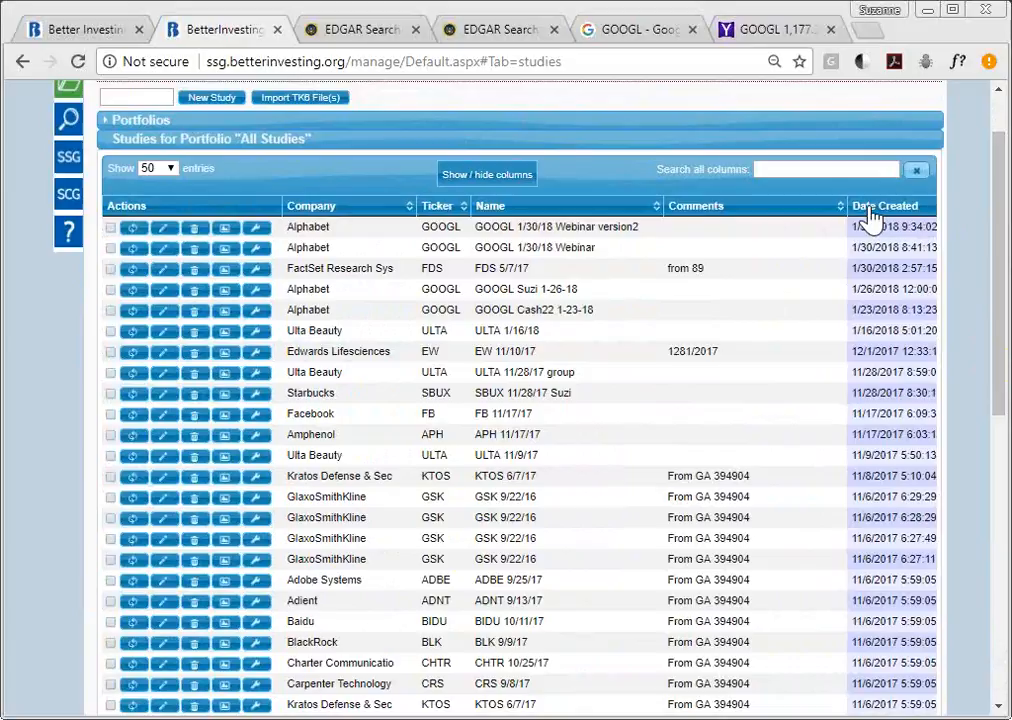
pyautogui.click(592, 230)
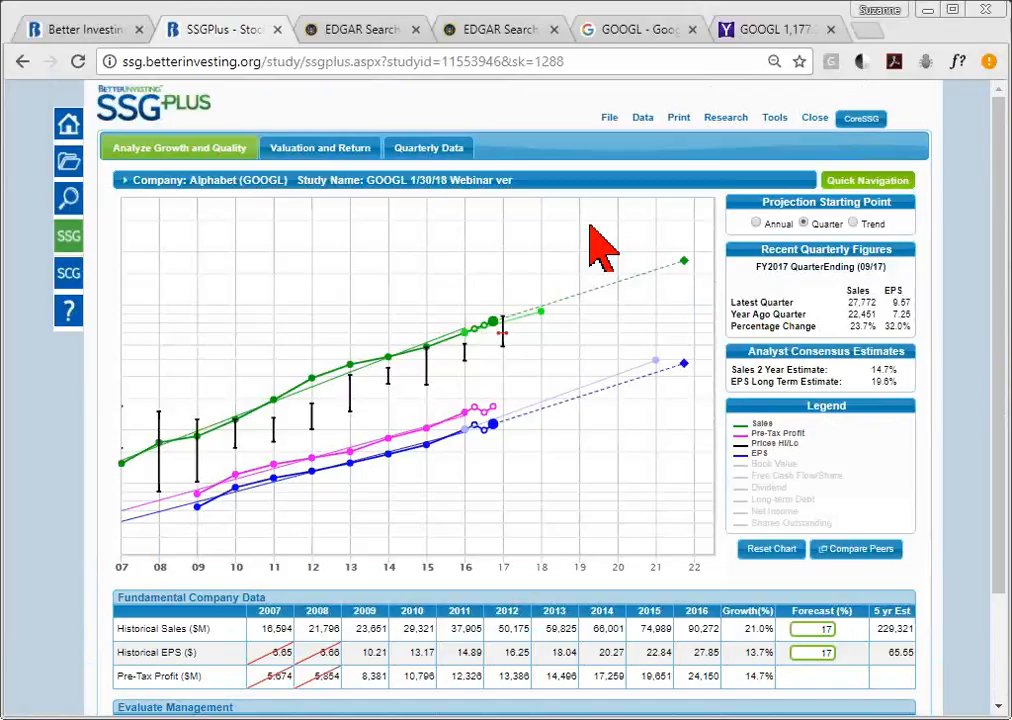
pyautogui.moveTo(242, 185)
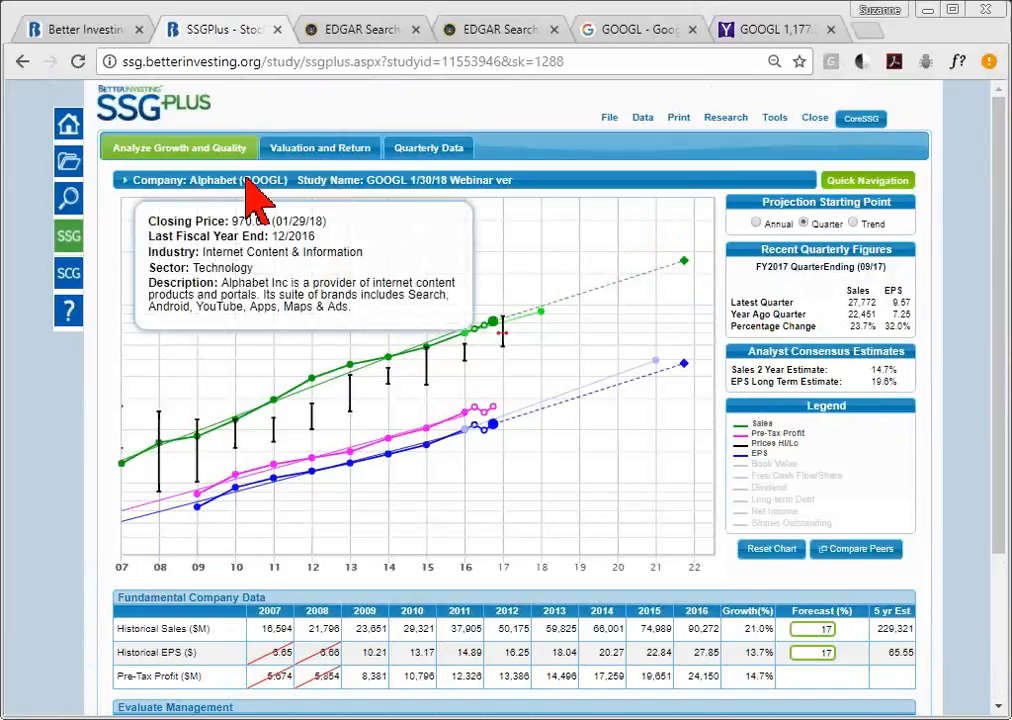